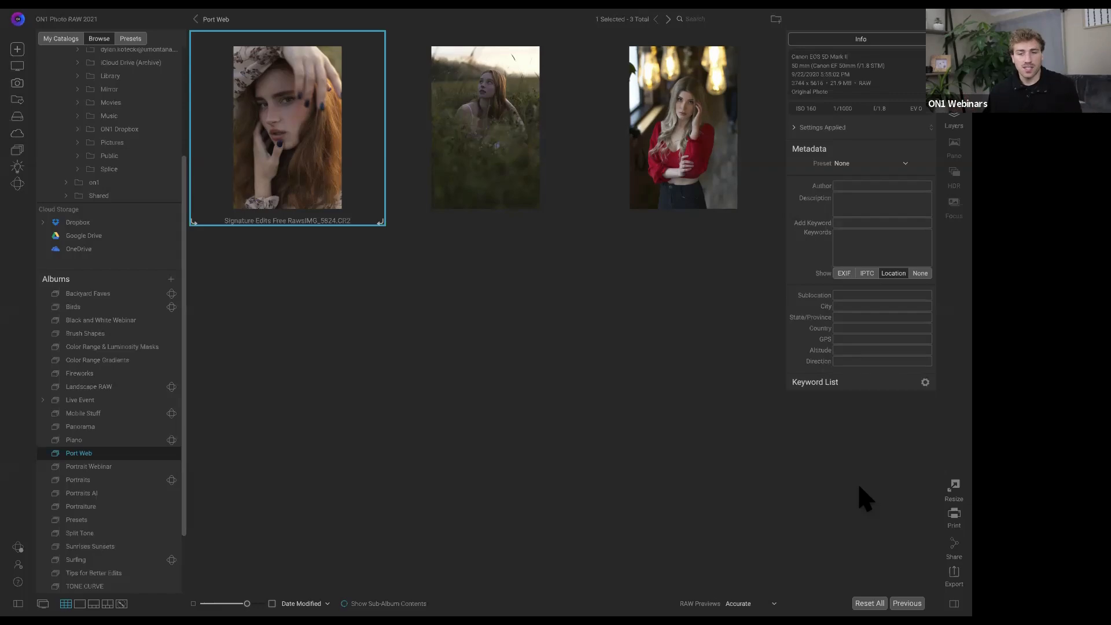
Open the close-up portrait of the red-haired woman from the Port Web album in the Develop editor
double_click(329, 157)
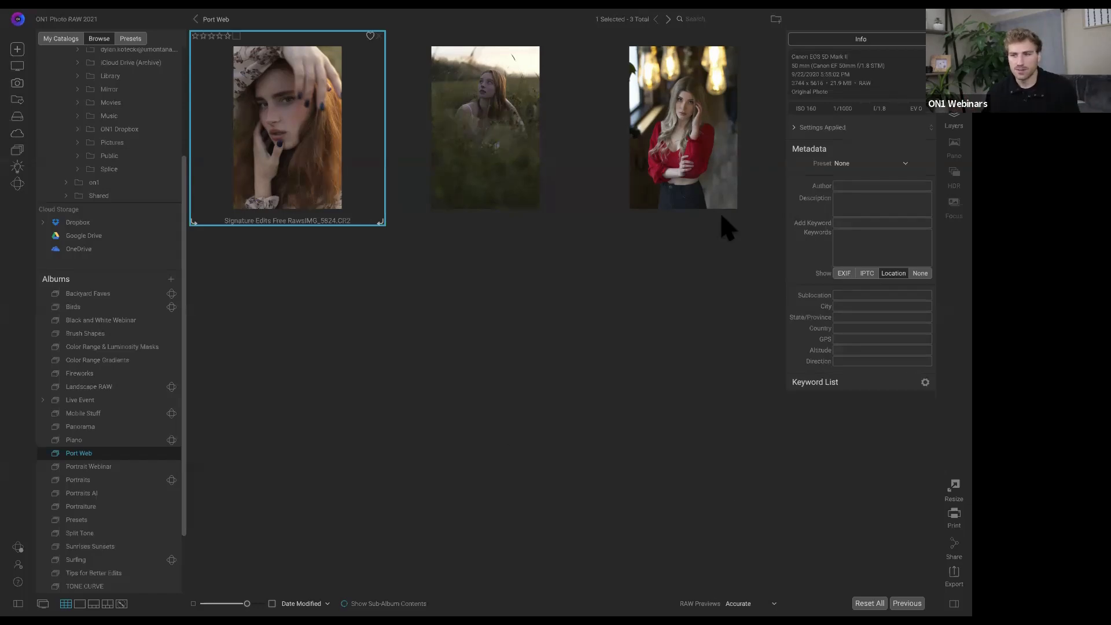
click(954, 90)
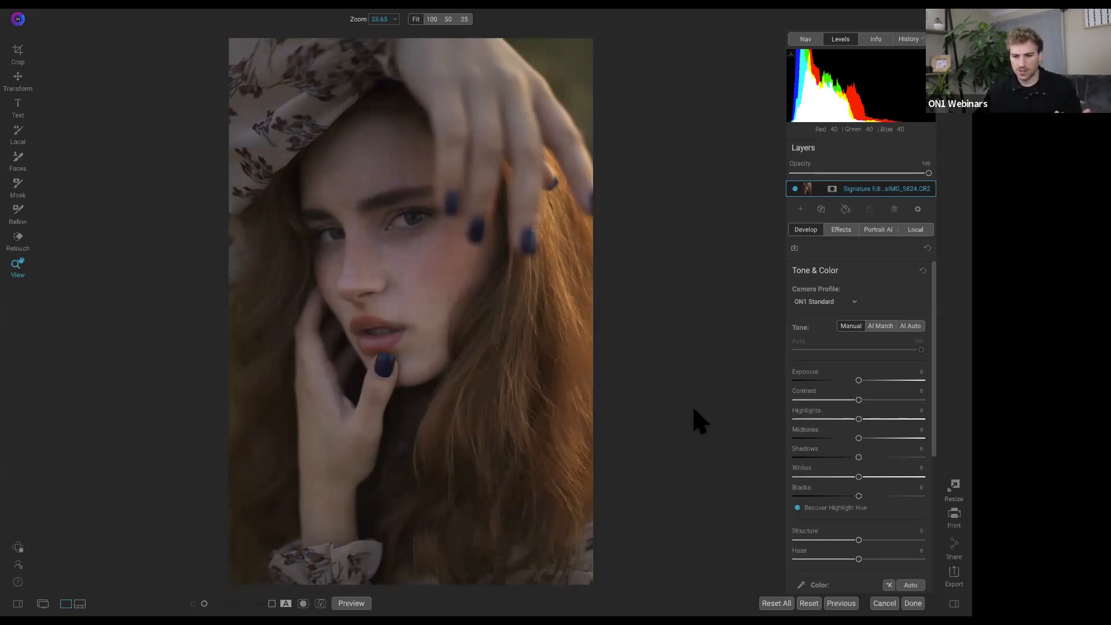
key(backslash)
key(backslash)
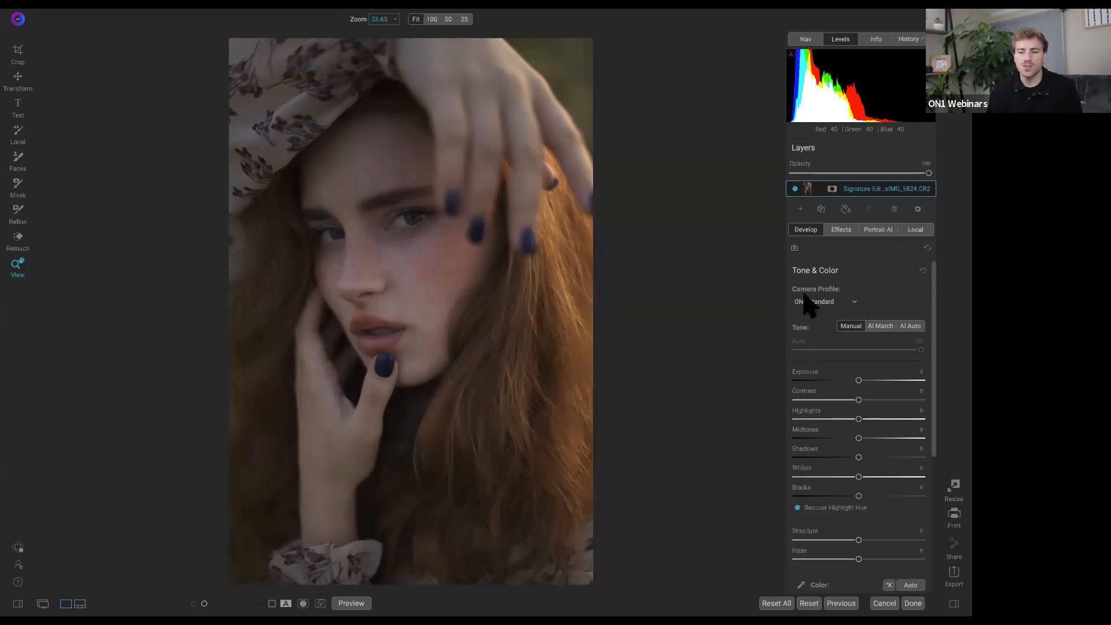
Set the camera profile to ON1 Portrait, compared against the original, and apply the AI Auto tone adjustment
click(855, 301)
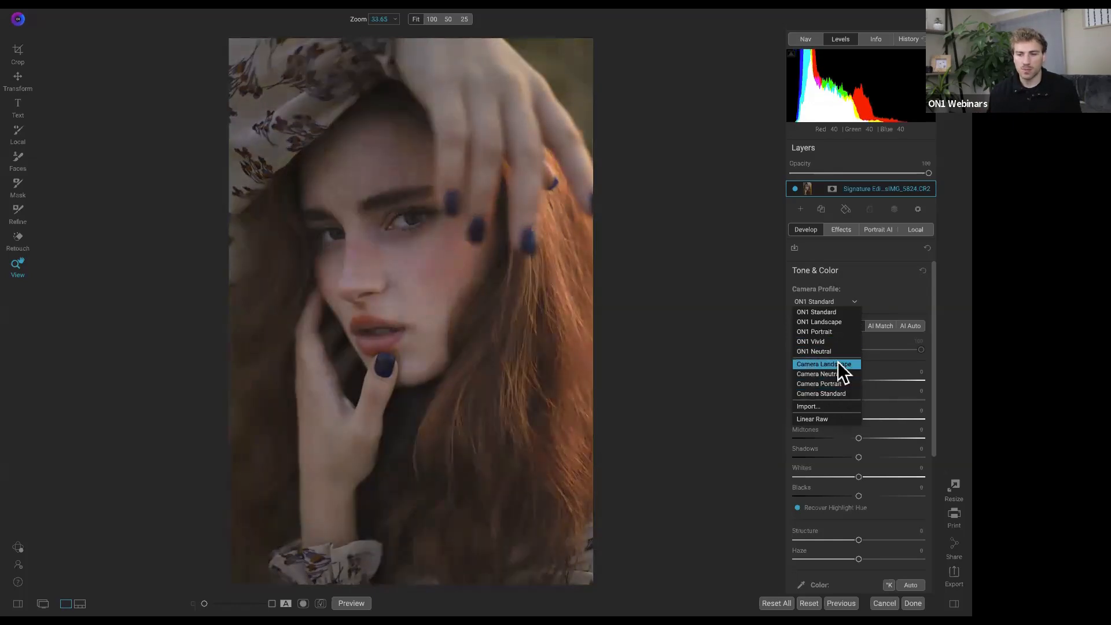
click(827, 333)
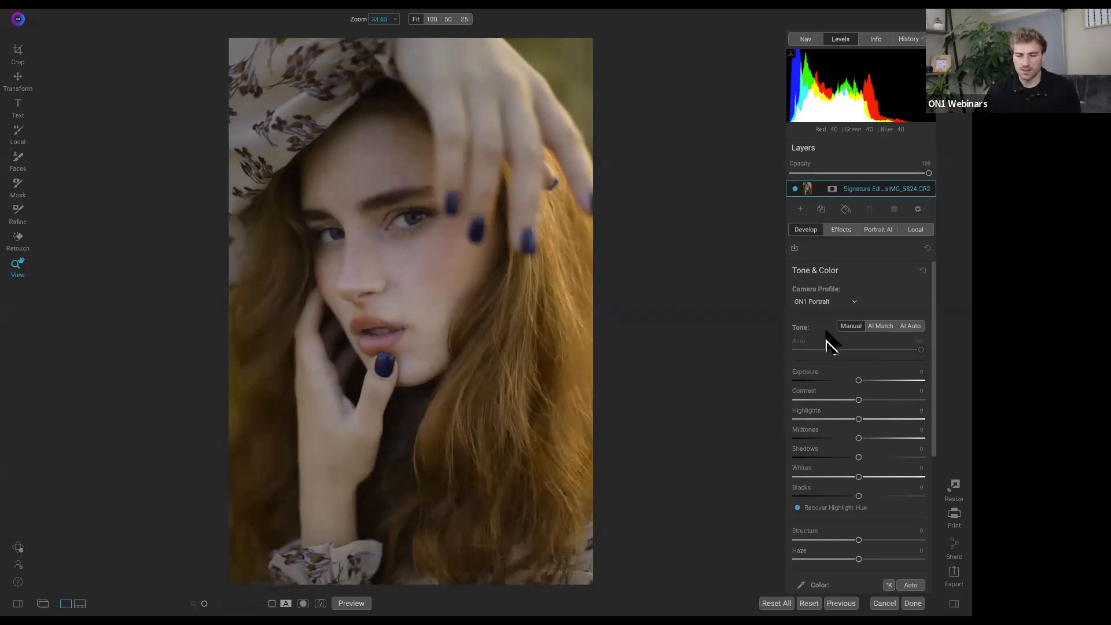
key(backslash)
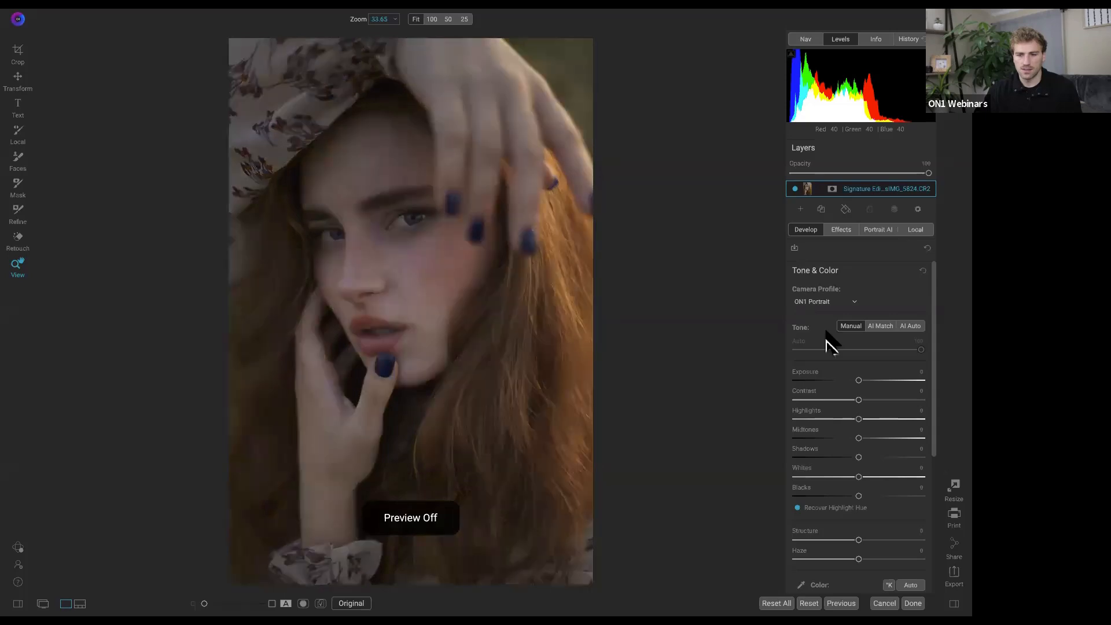
key(backslash)
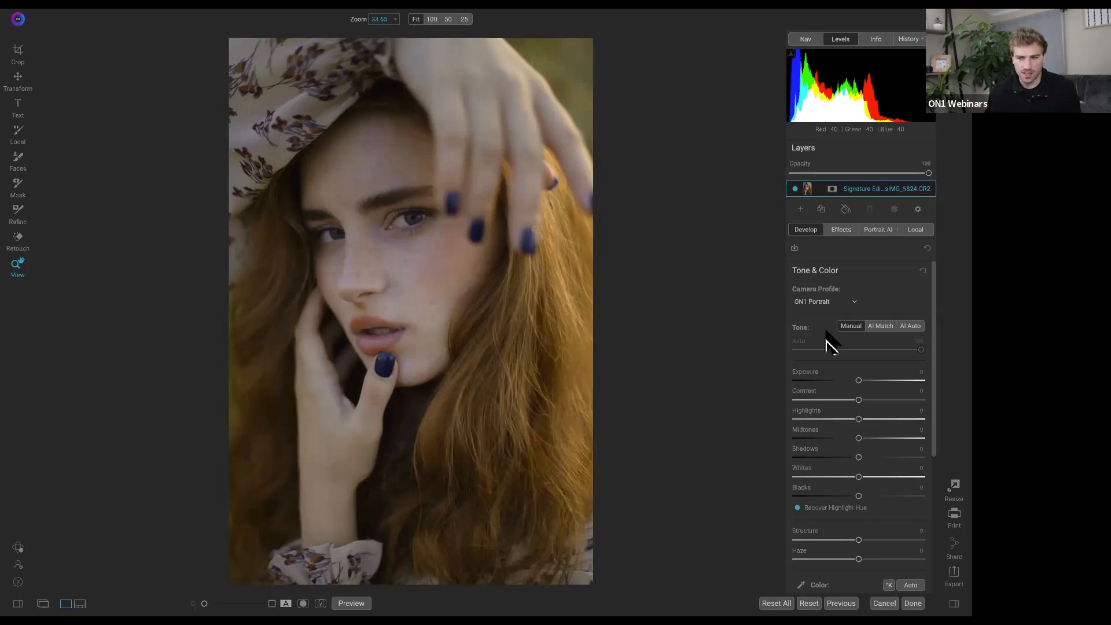
click(908, 327)
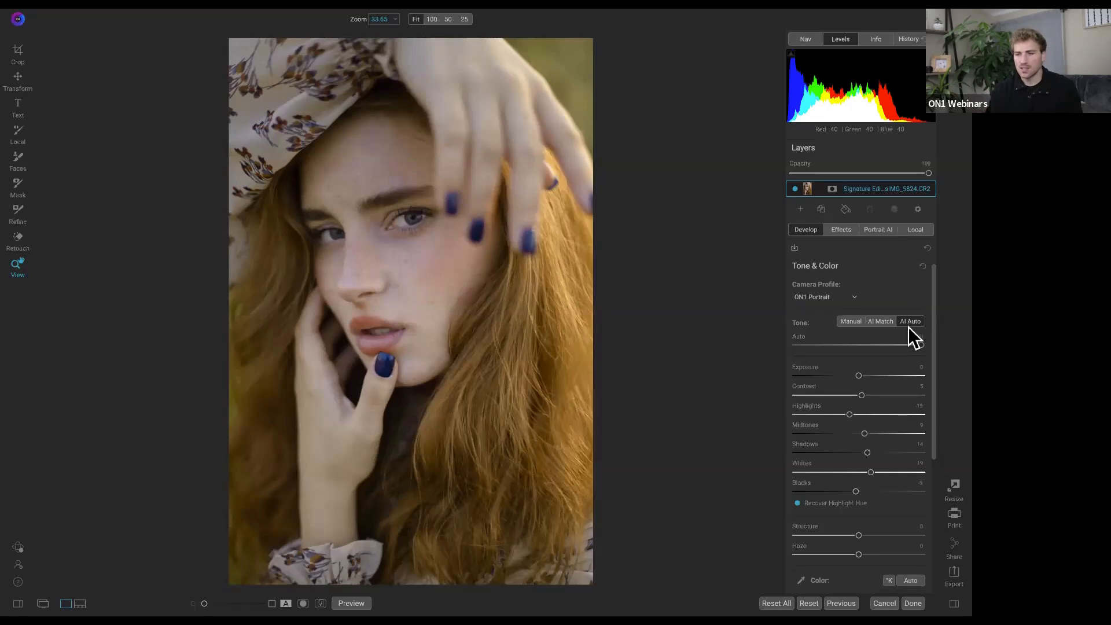
scroll(908, 328, down, 1)
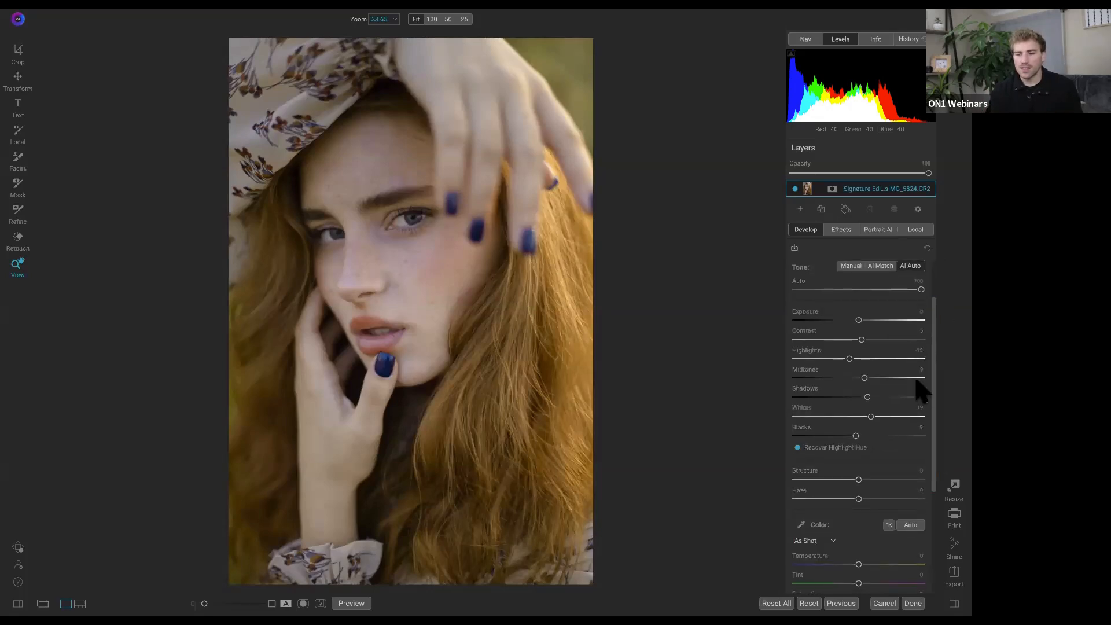
Try raising Exposure to about 2.1 to check for highlight clipping, and reset it to its default
mouse_move(886, 454)
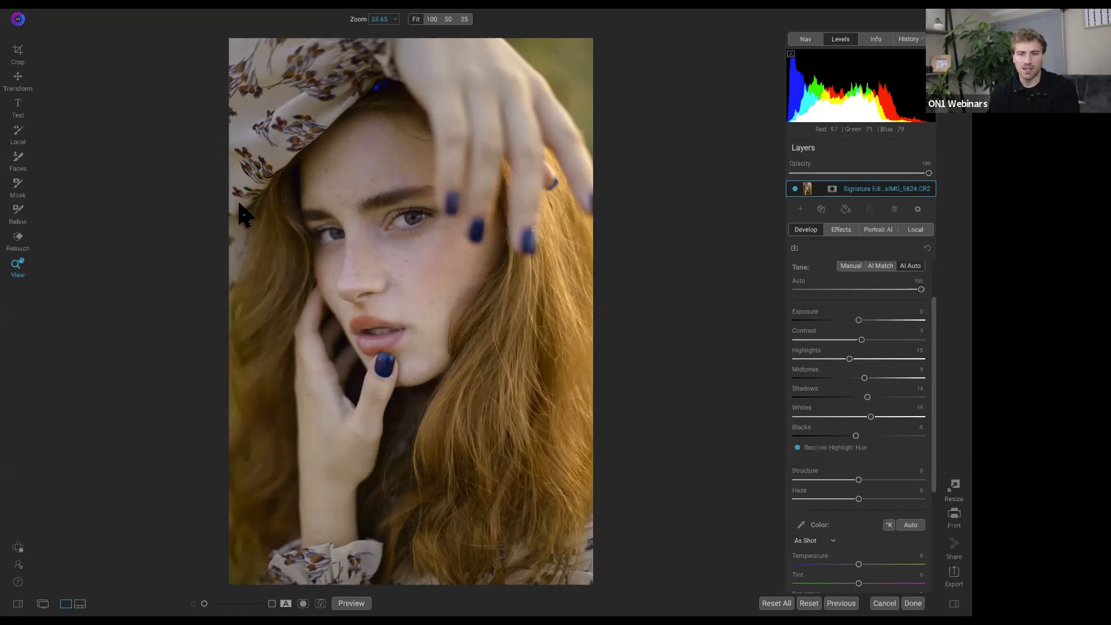
drag(859, 321, 898, 327)
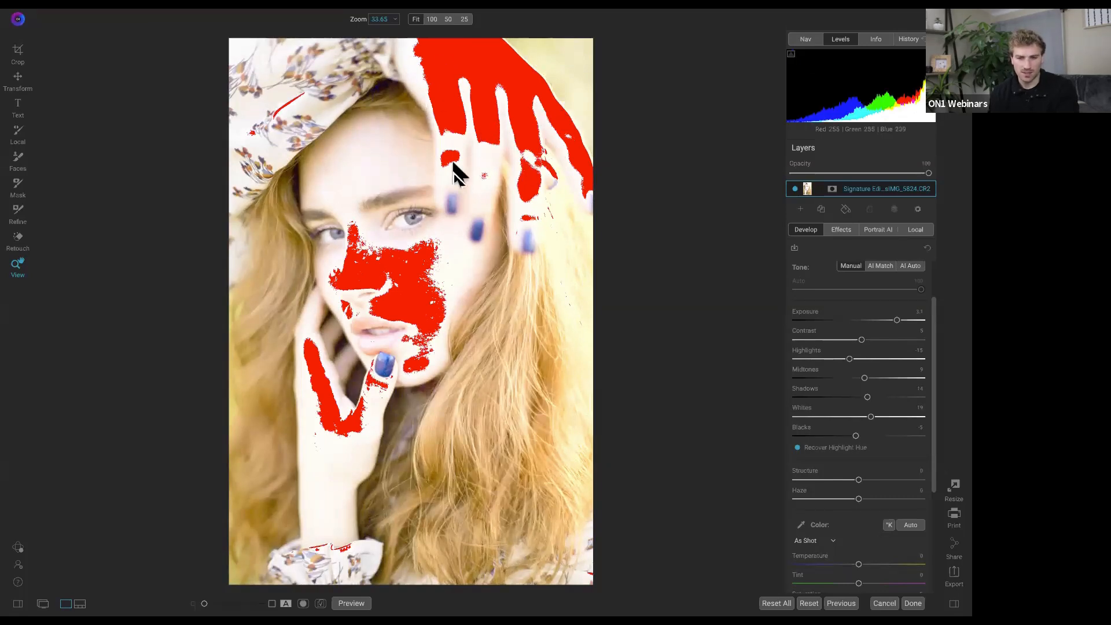
double_click(813, 315)
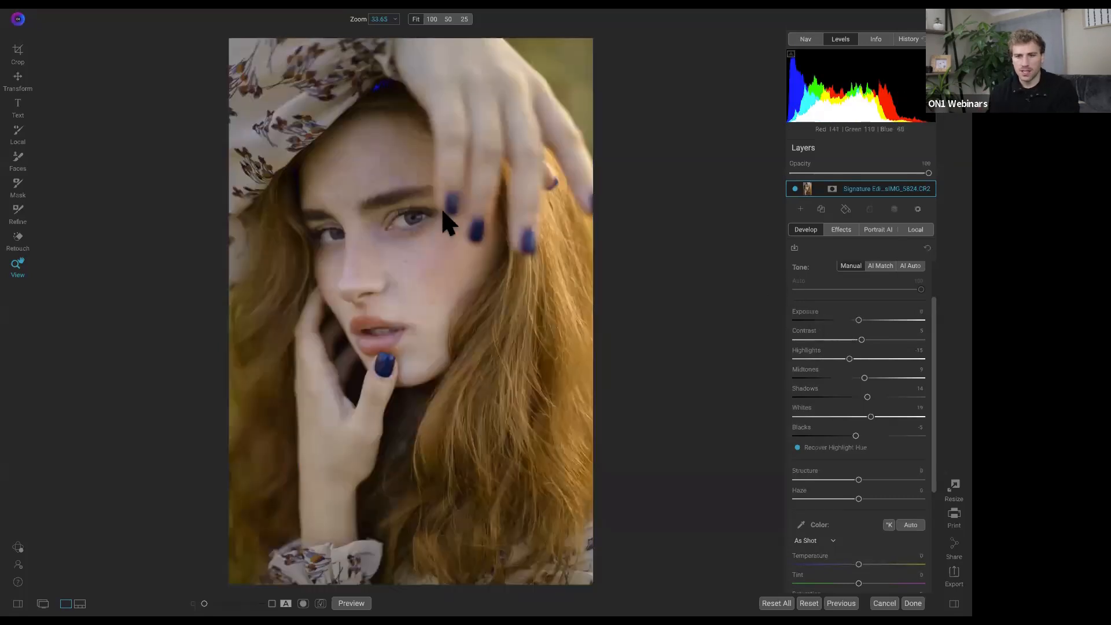
Set Blacks to about -7, checking the shadow clipping under the headscarf at 100% zoom
click(383, 98)
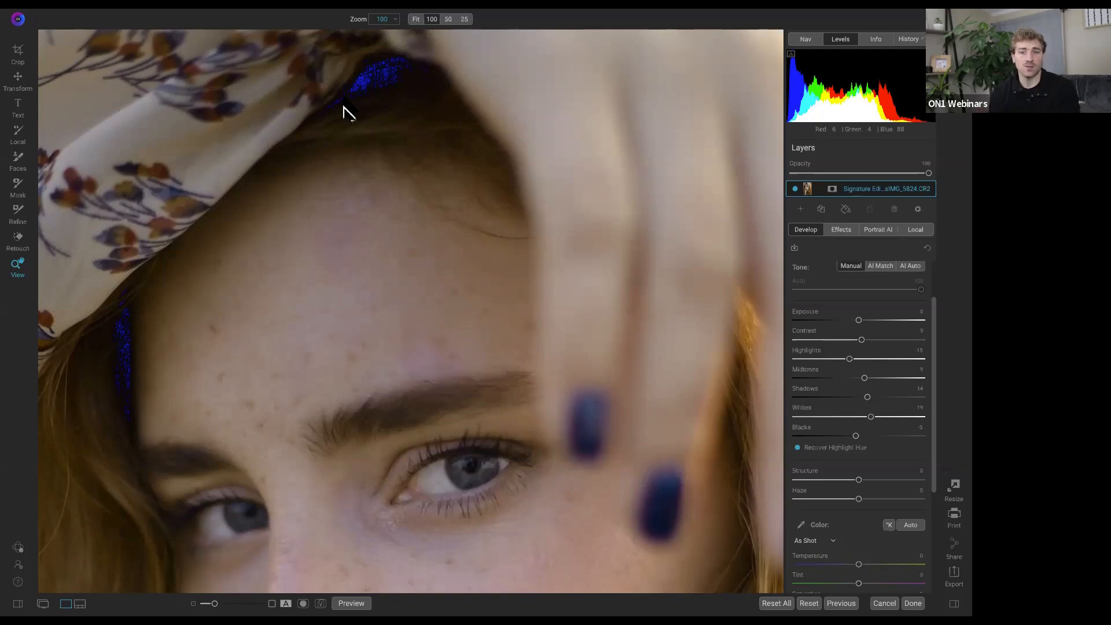
click(411, 116)
mouse_move(845, 436)
mouse_down()
mouse_move(817, 436)
mouse_move(838, 439)
mouse_up()
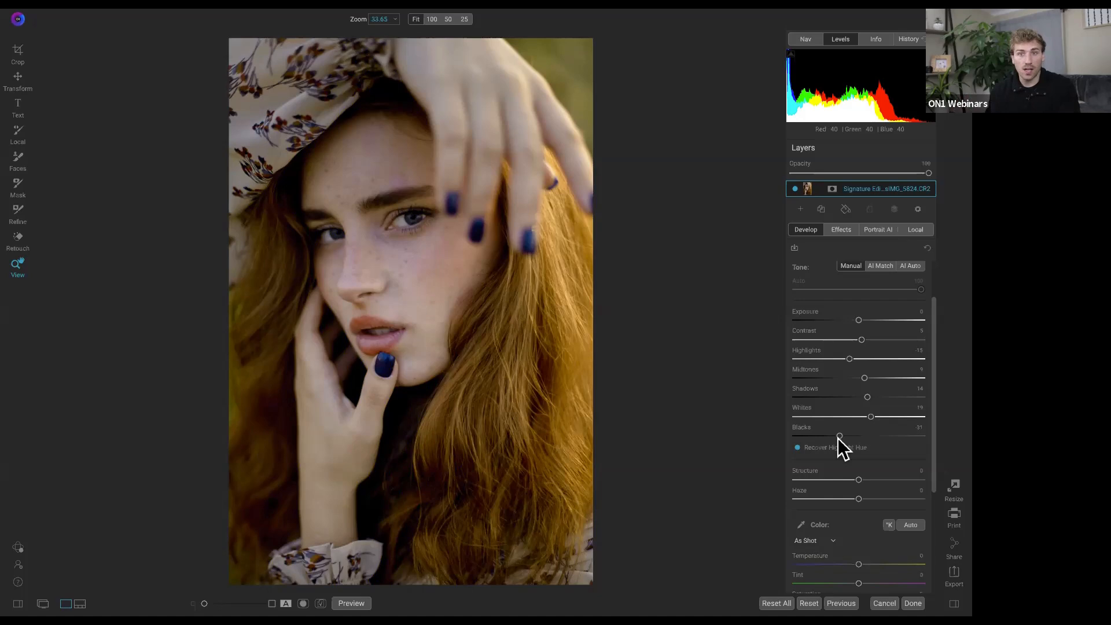
drag(839, 435, 855, 438)
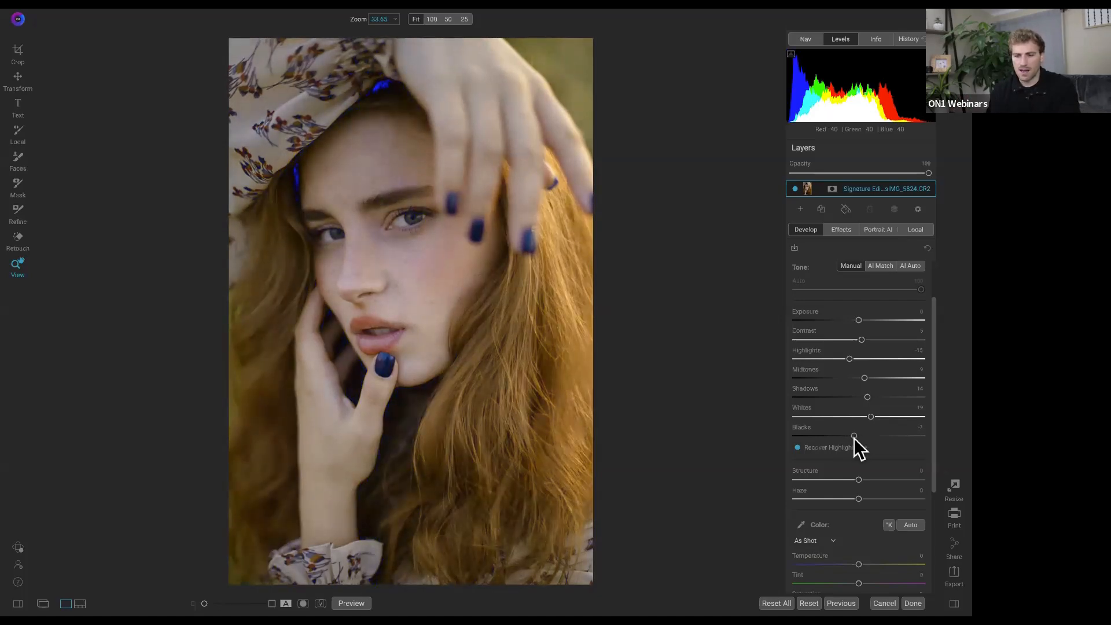
click(383, 113)
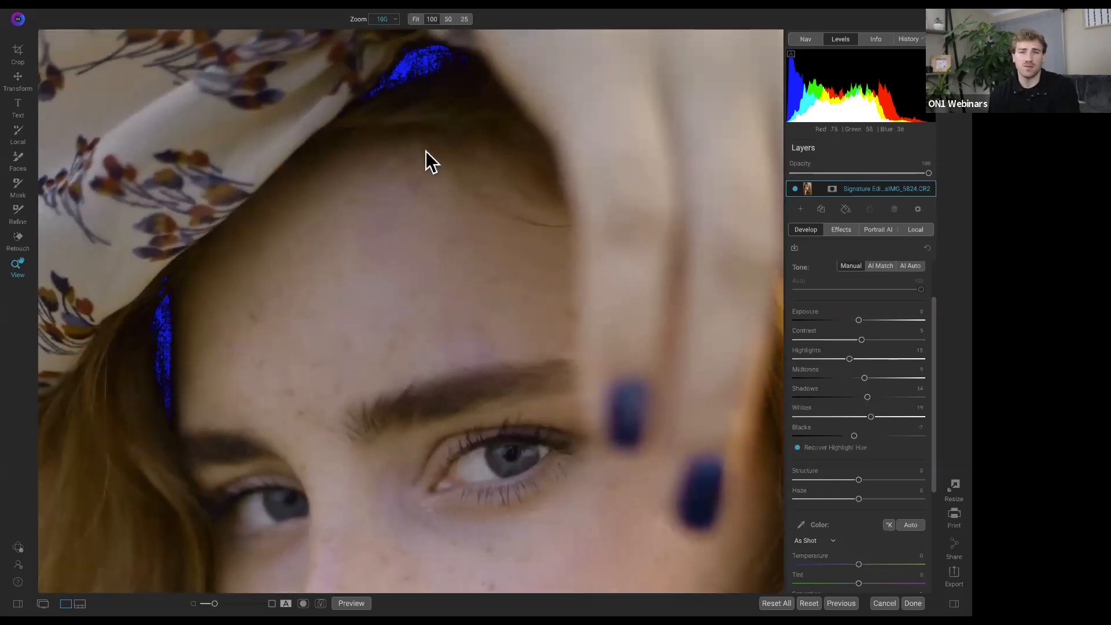
click(409, 129)
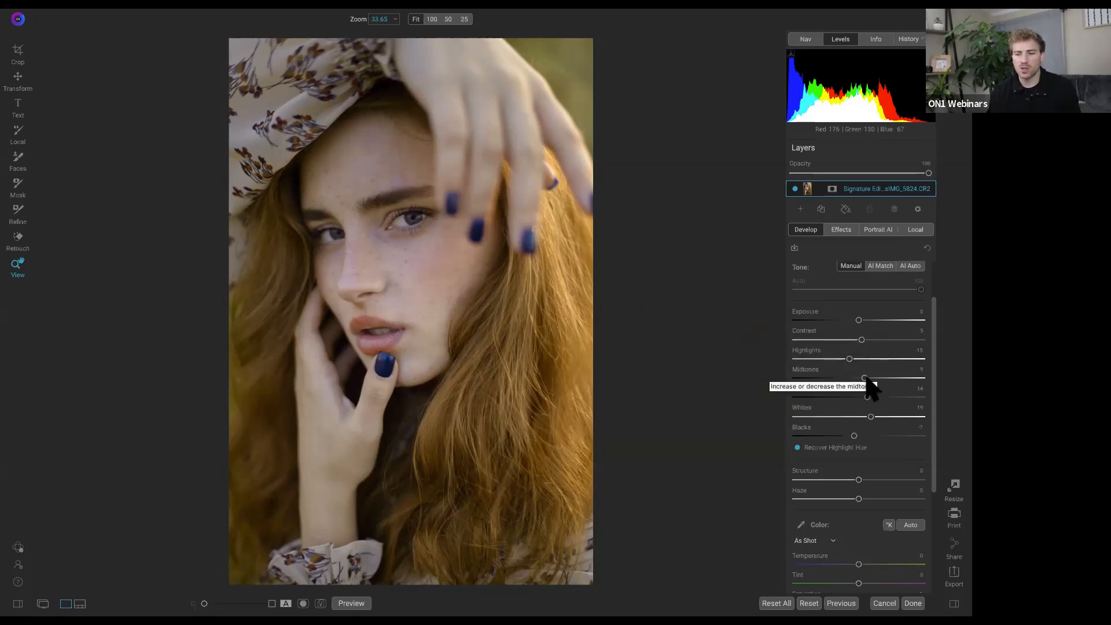
Raise Midtones to about 28 and compare the photo with and without the adjustments
drag(865, 379, 875, 379)
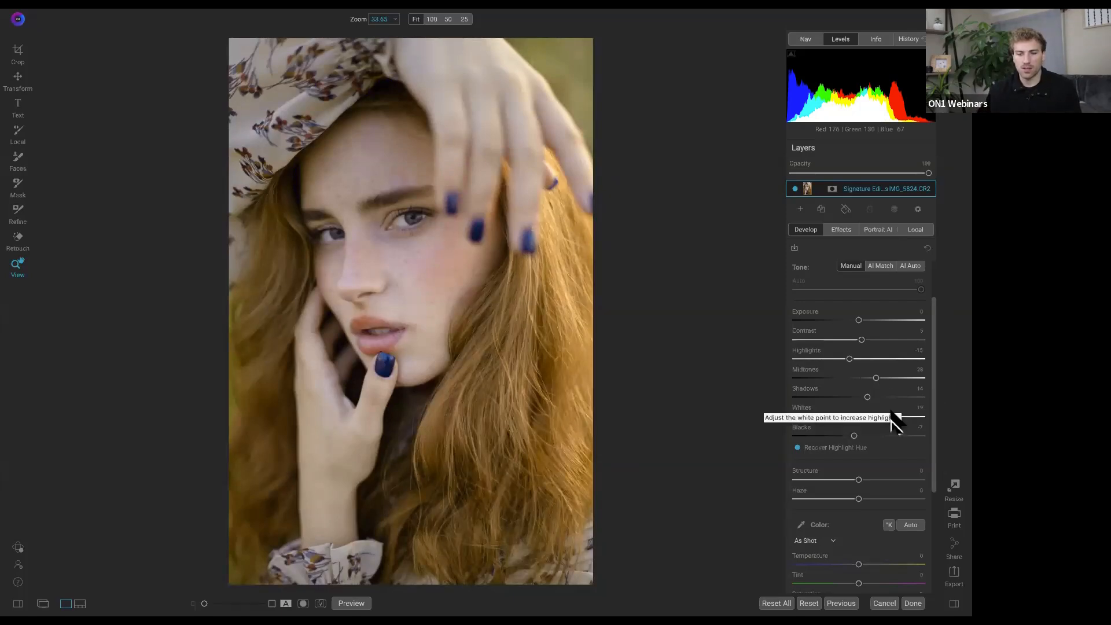
key(ctrl+p)
key(ctrl+p)
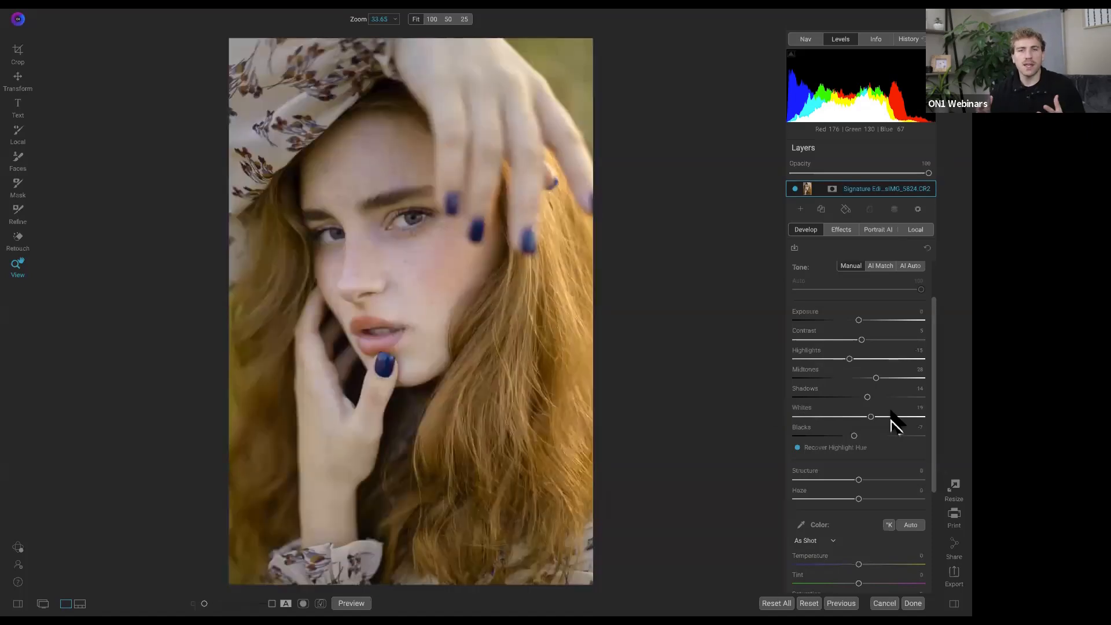
Warm the color Temperature to 8 and reset Saturation to 0
scroll(885, 435, down, 3)
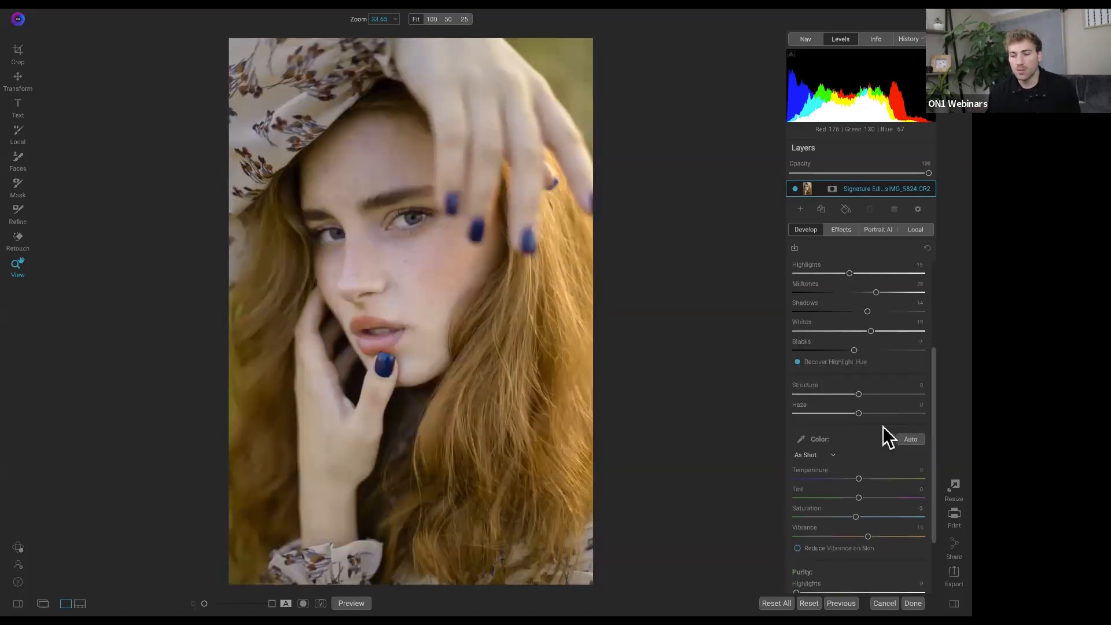
drag(858, 479, 866, 479)
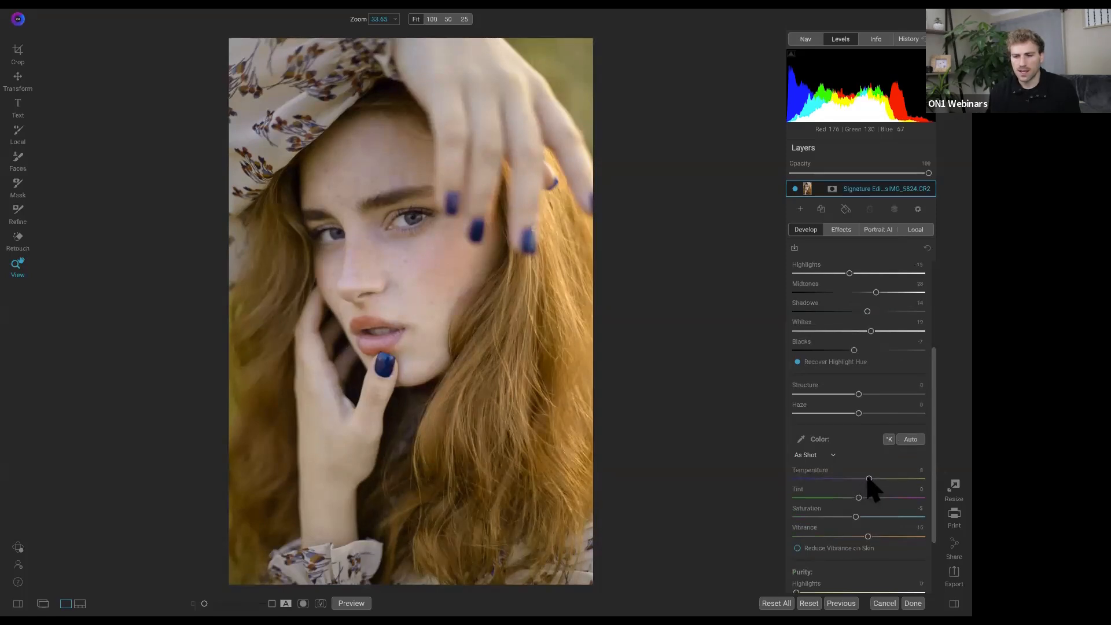
scroll(869, 483, down, 1)
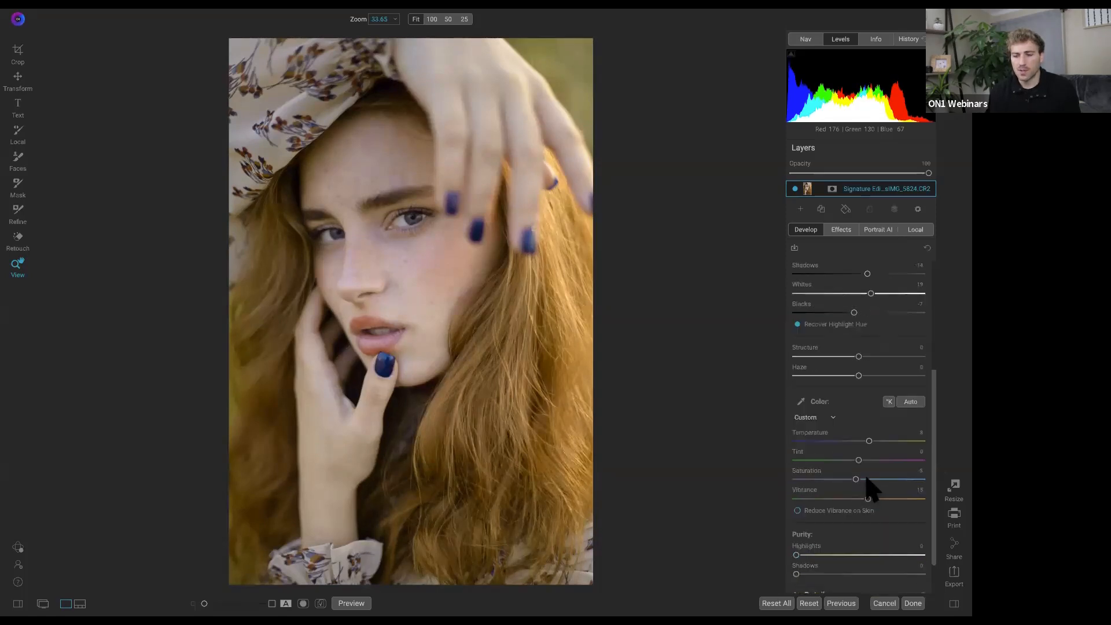
double_click(812, 473)
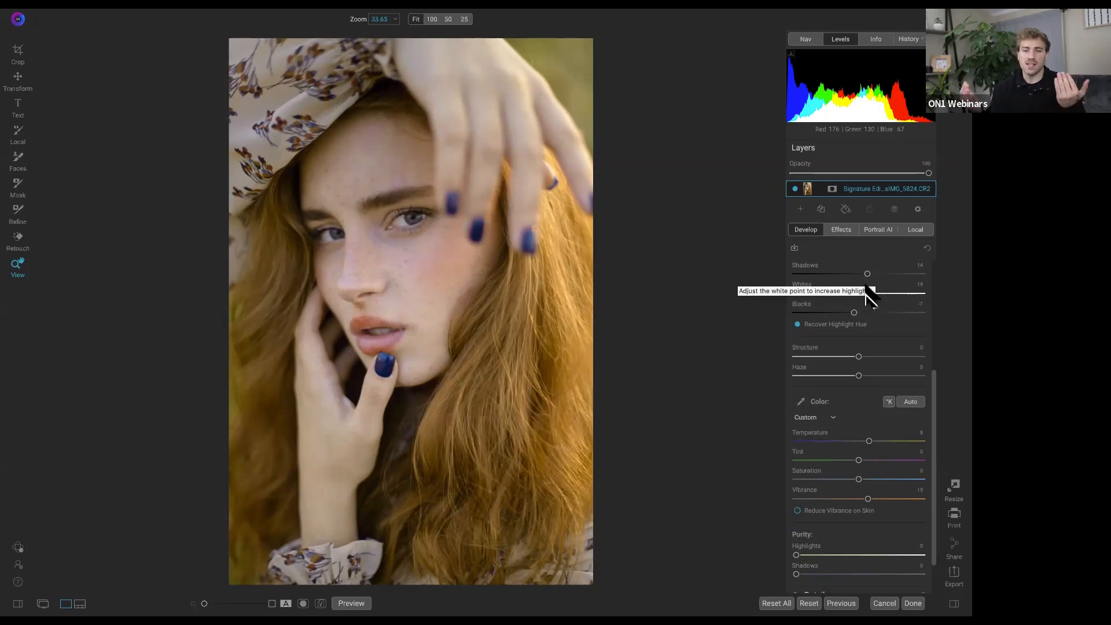
Apply Portrait AI to the face and raise the skin Retouching amount to 83, viewing the face at 100%
click(881, 233)
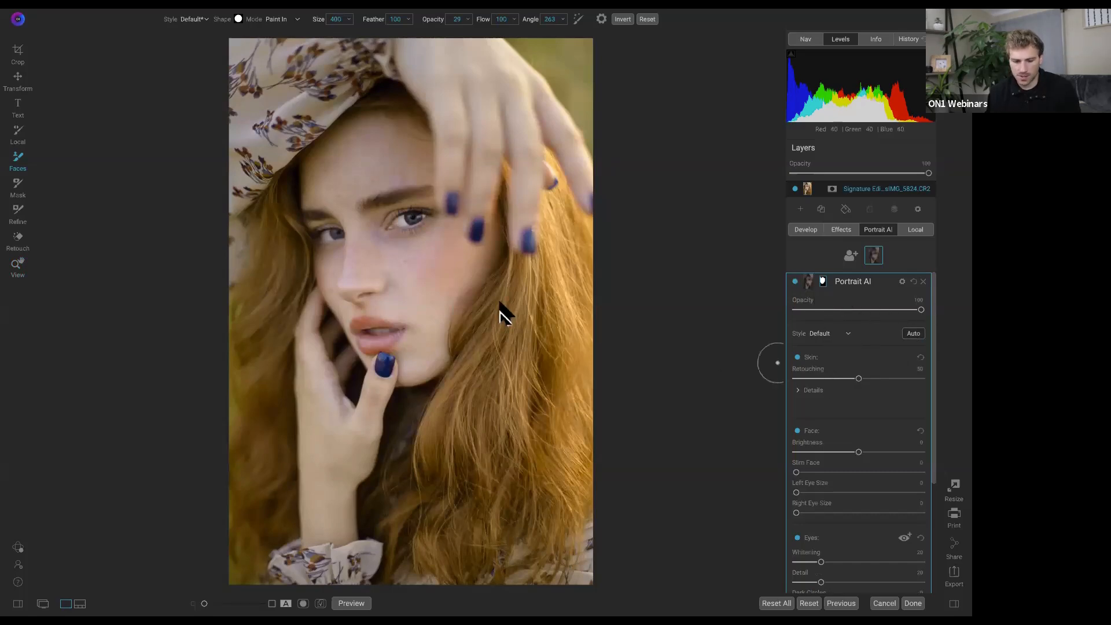
key(z)
click(418, 257)
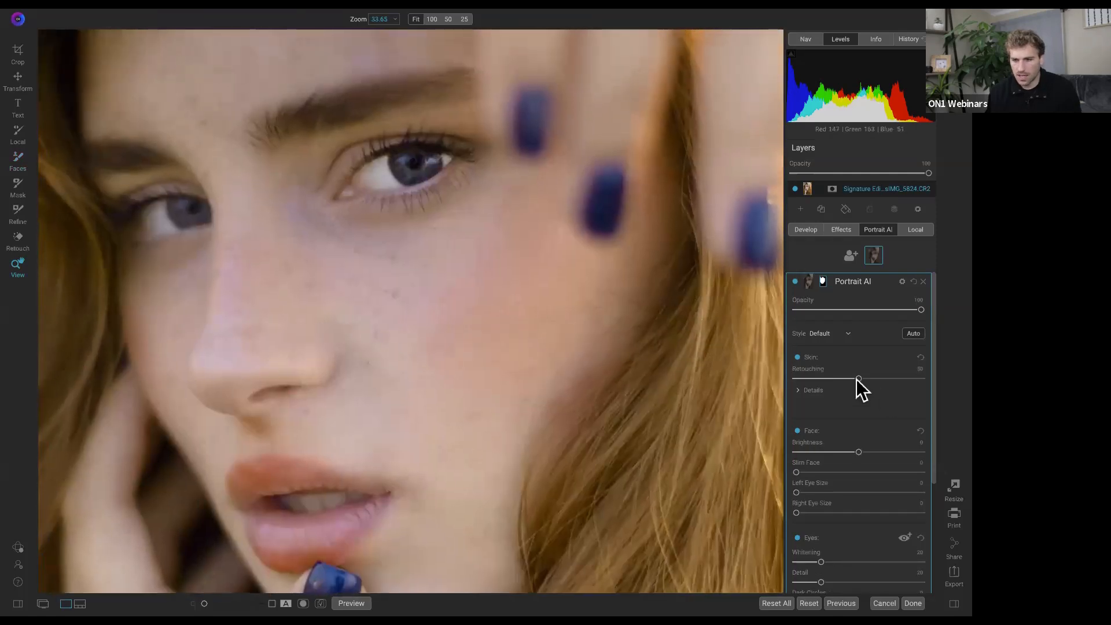
mouse_move(857, 379)
mouse_down()
mouse_move(919, 380)
mouse_move(828, 397)
mouse_move(857, 397)
mouse_up()
drag(928, 391, 894, 390)
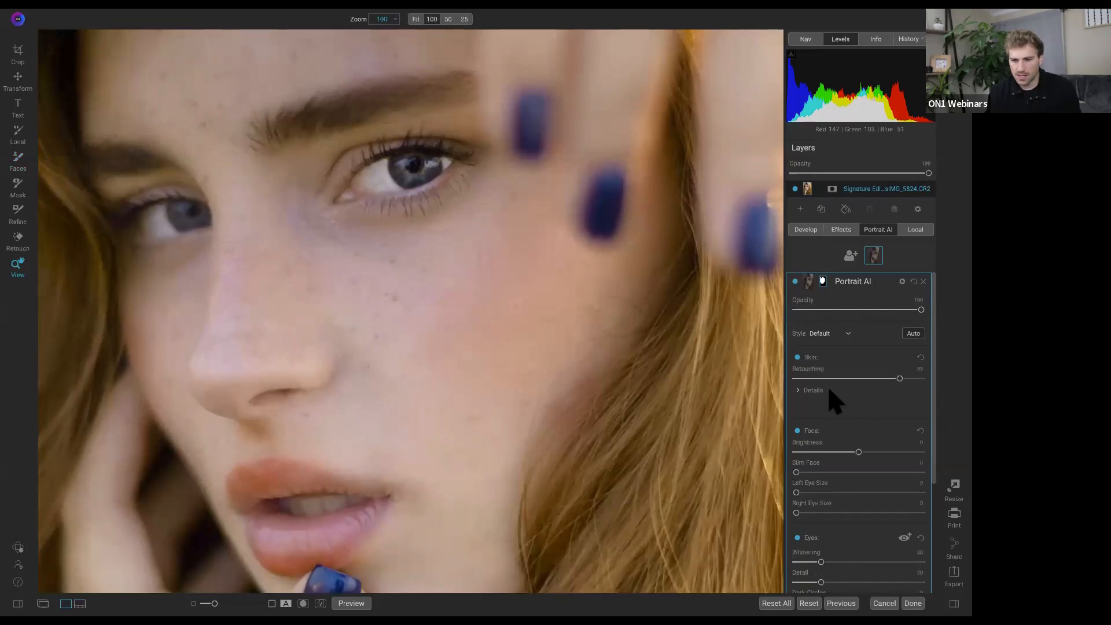
In the skin retouching details, set Blemishes to 62 and Detail to 89, and compare the face with and without Portrait AI
click(800, 390)
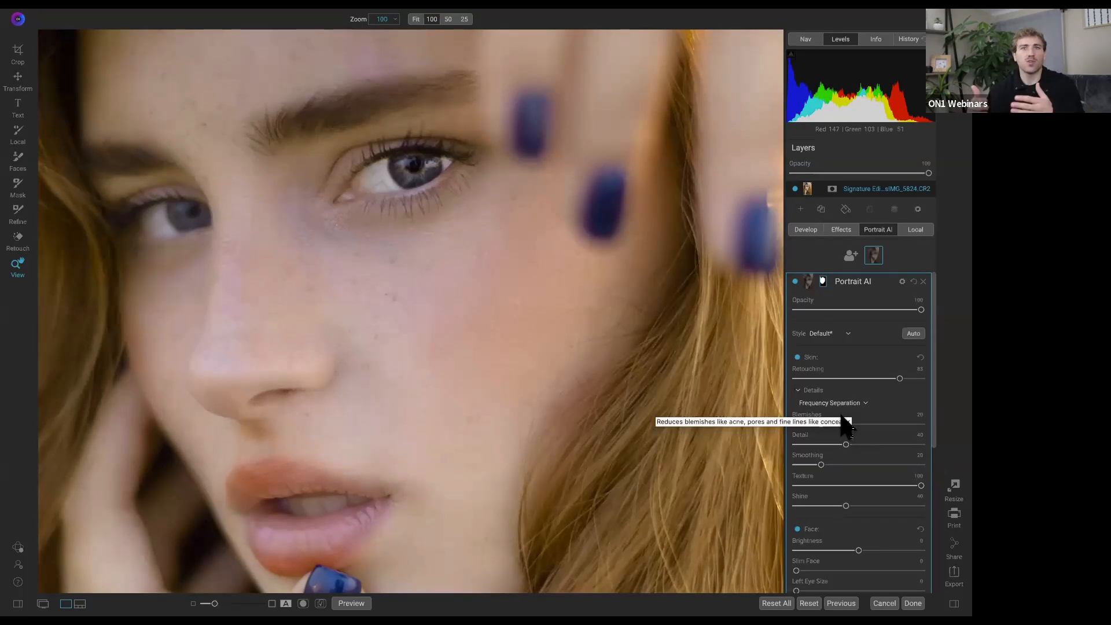
drag(821, 424, 873, 424)
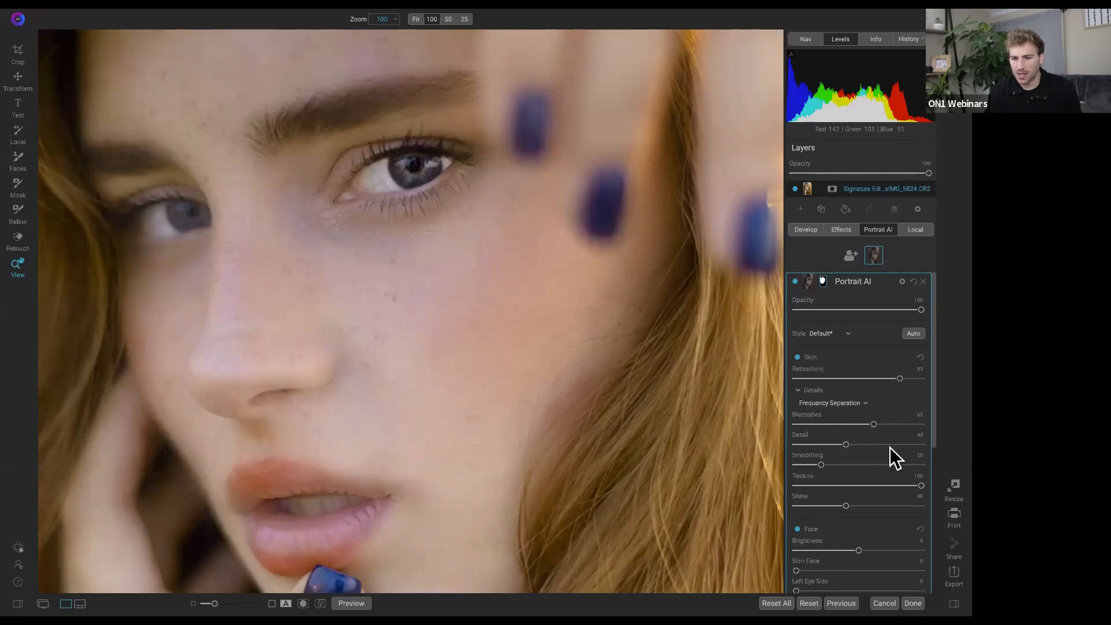
click(899, 454)
click(796, 282)
click(796, 282)
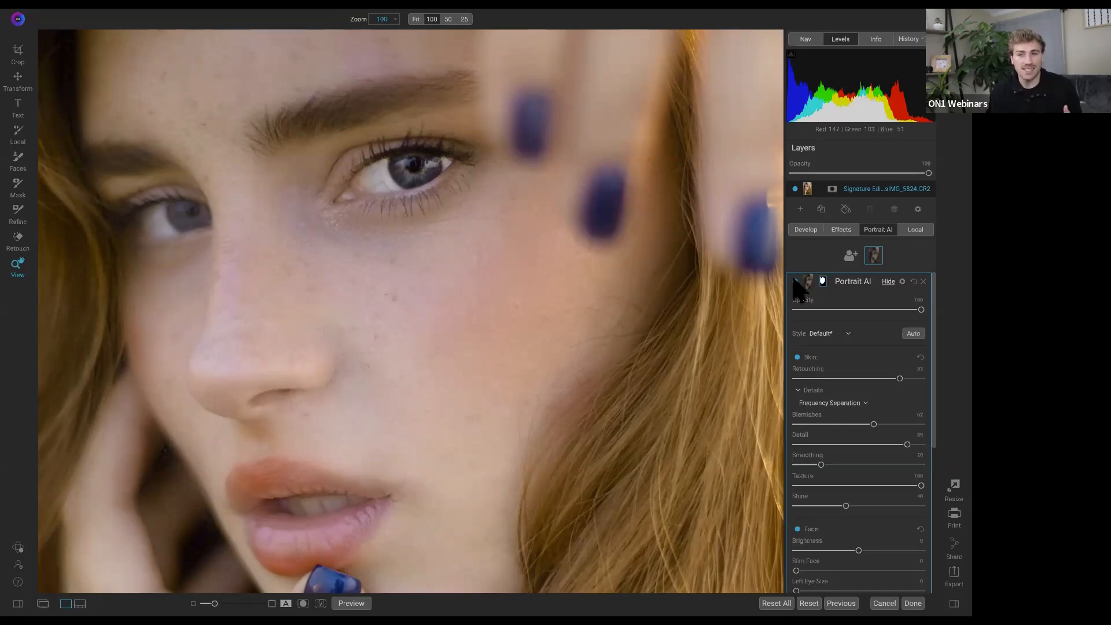
Raise the face Brightness in Portrait AI to 19, judging it with the whole photo in view
scroll(851, 352, down, 5)
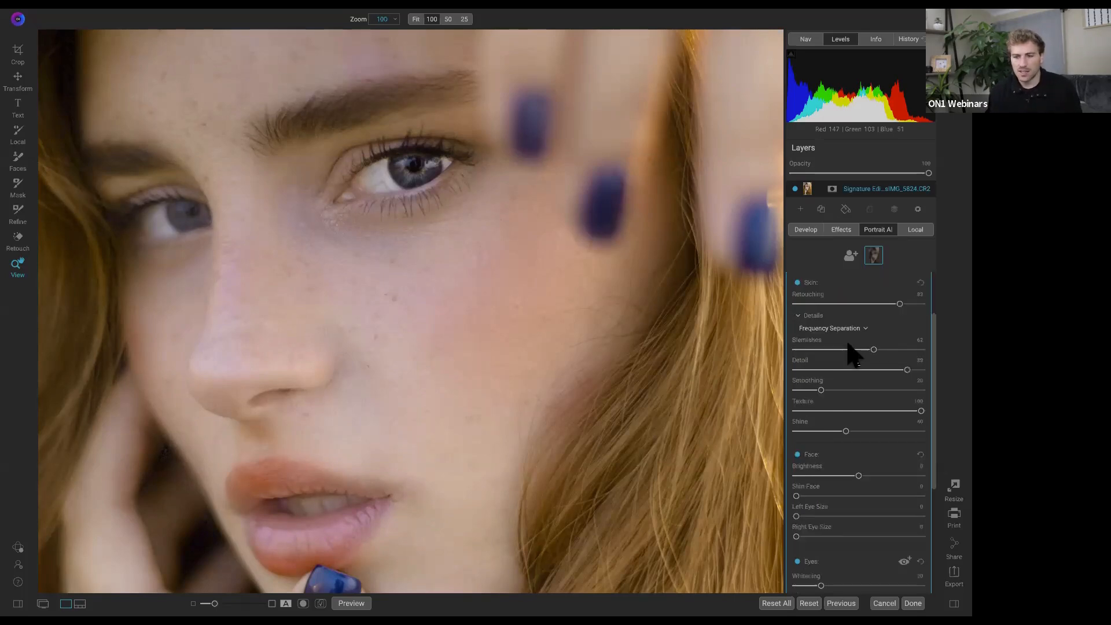
scroll(853, 354, down, 1)
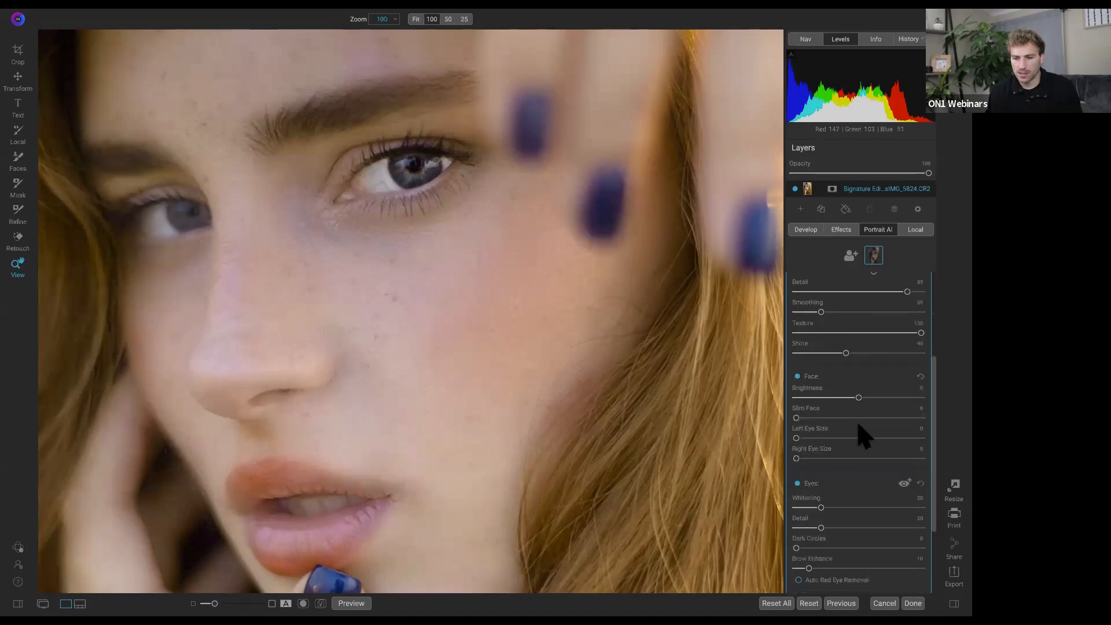
scroll(868, 445, down, 1)
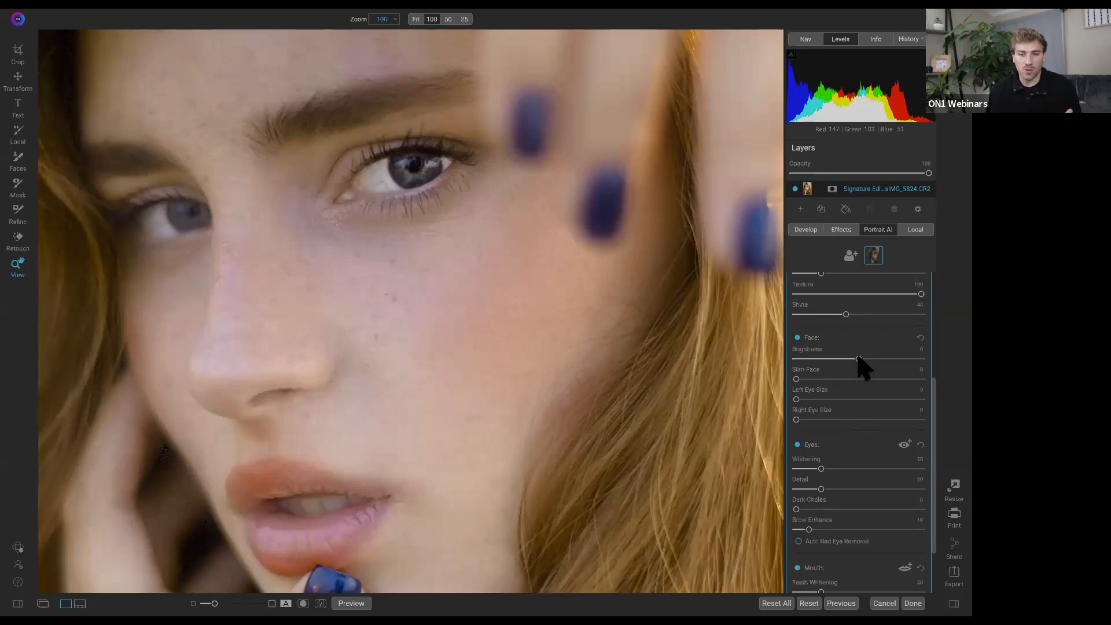
mouse_move(859, 359)
mouse_down()
mouse_move(881, 360)
mouse_move(866, 363)
mouse_up()
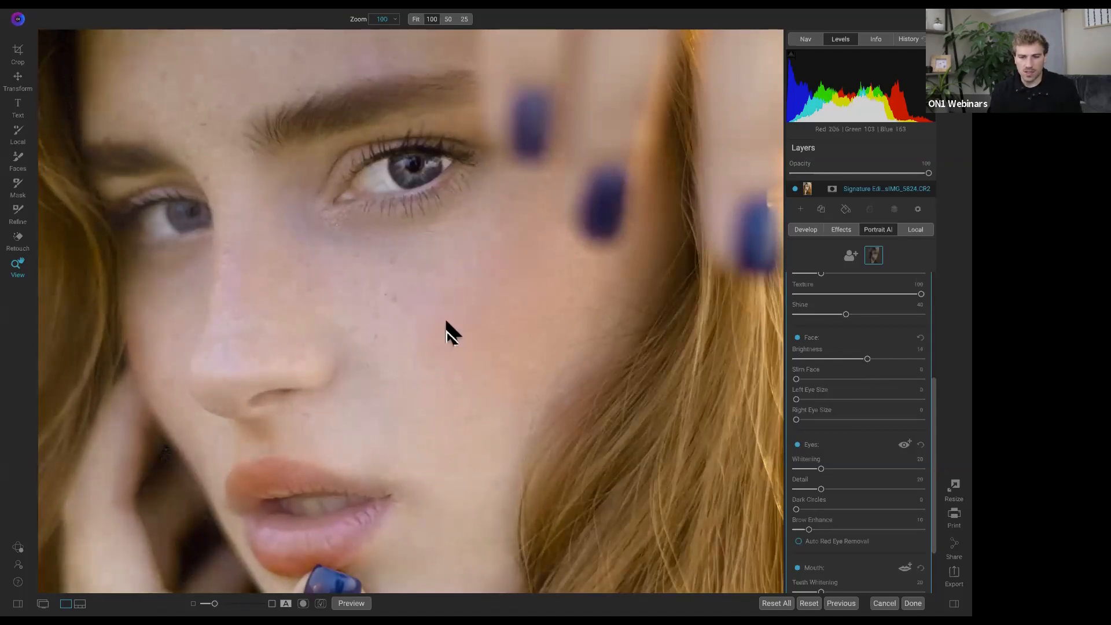
key(ctrl+0)
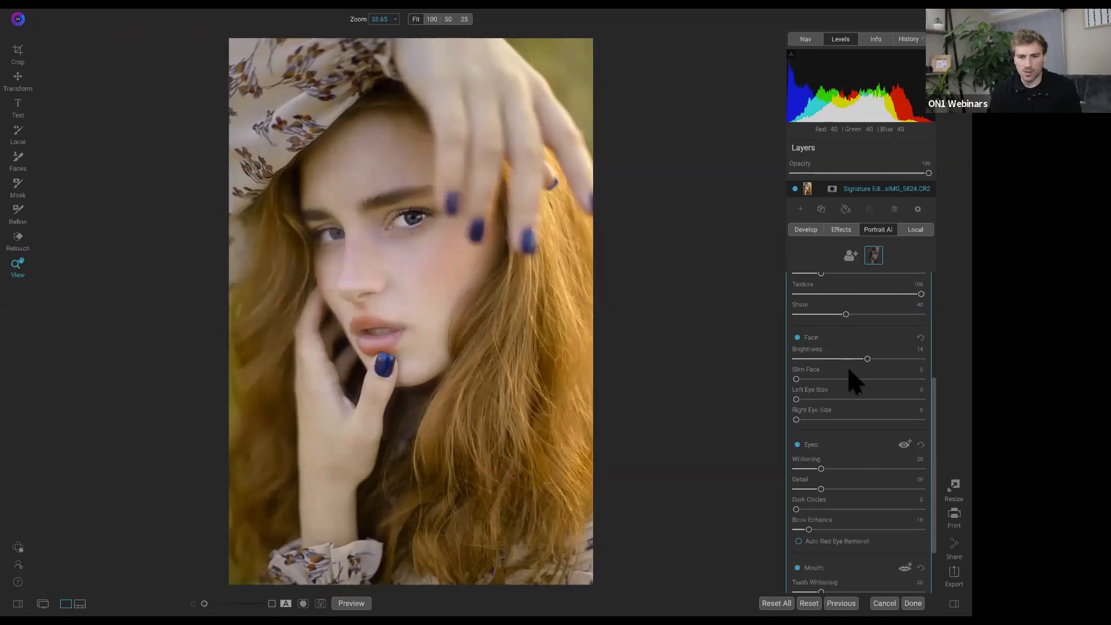
scroll(850, 377, up, 1)
mouse_move(867, 407)
mouse_down()
mouse_move(851, 413)
mouse_move(870, 405)
mouse_up()
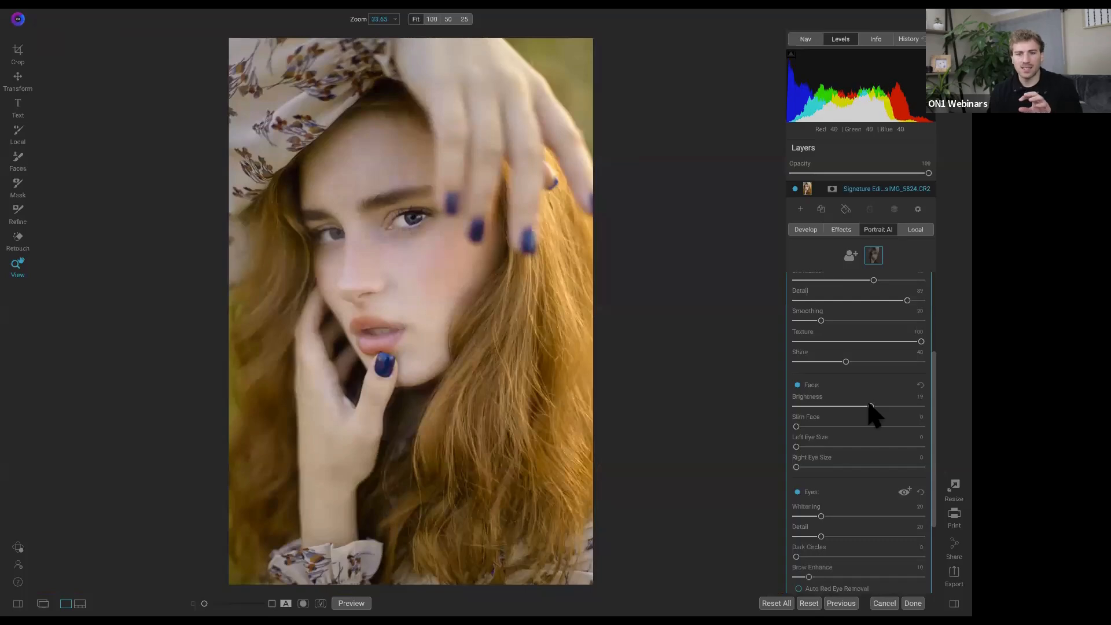
In the Portrait AI eye settings, set Whitening to 33, Detail to 22, Dark Circles to 38 and Brow Enhance to 20
scroll(894, 415, down, 3)
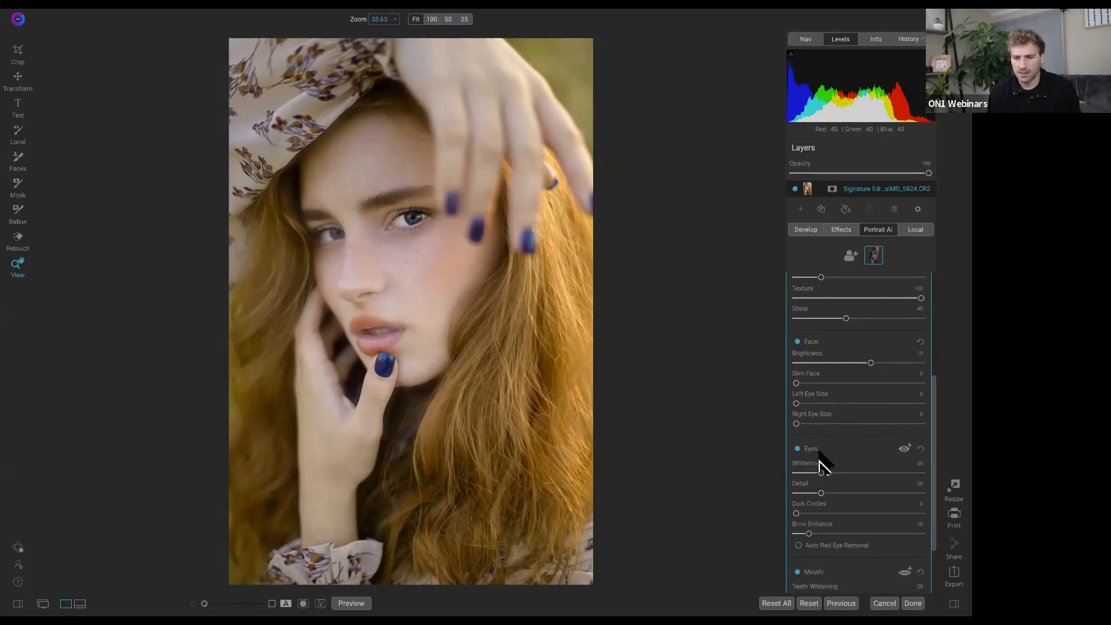
drag(820, 474, 823, 500)
drag(796, 513, 835, 522)
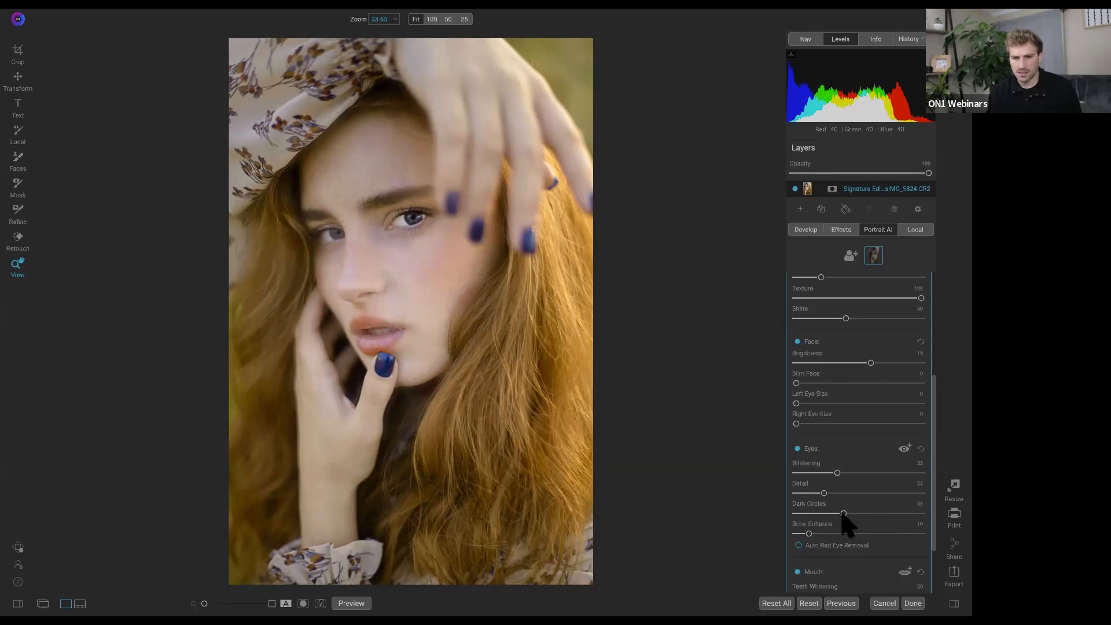
drag(809, 536, 826, 547)
Raise Lip Vibrance and adjust Lip Brightness in the Portrait AI mouth settings
scroll(875, 511, down, 3)
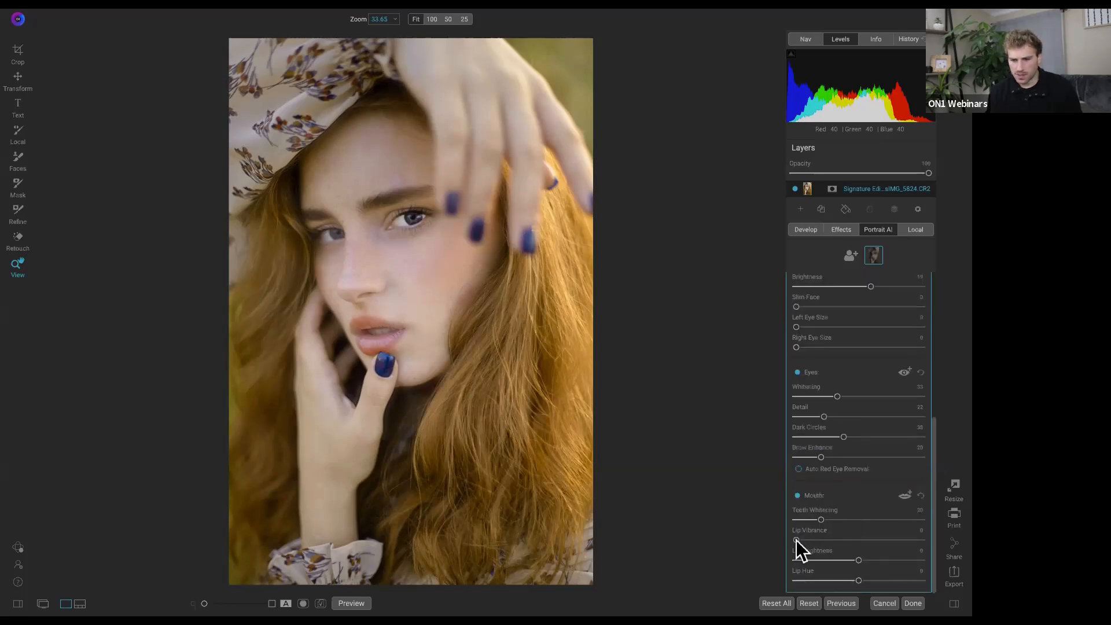
mouse_move(816, 540)
mouse_down()
mouse_move(838, 550)
mouse_move(831, 544)
mouse_up()
drag(859, 560, 828, 560)
Compare the portrait with and without Portrait AI, both at 100% on the face and with the whole photo in view
scroll(803, 301, up, 5)
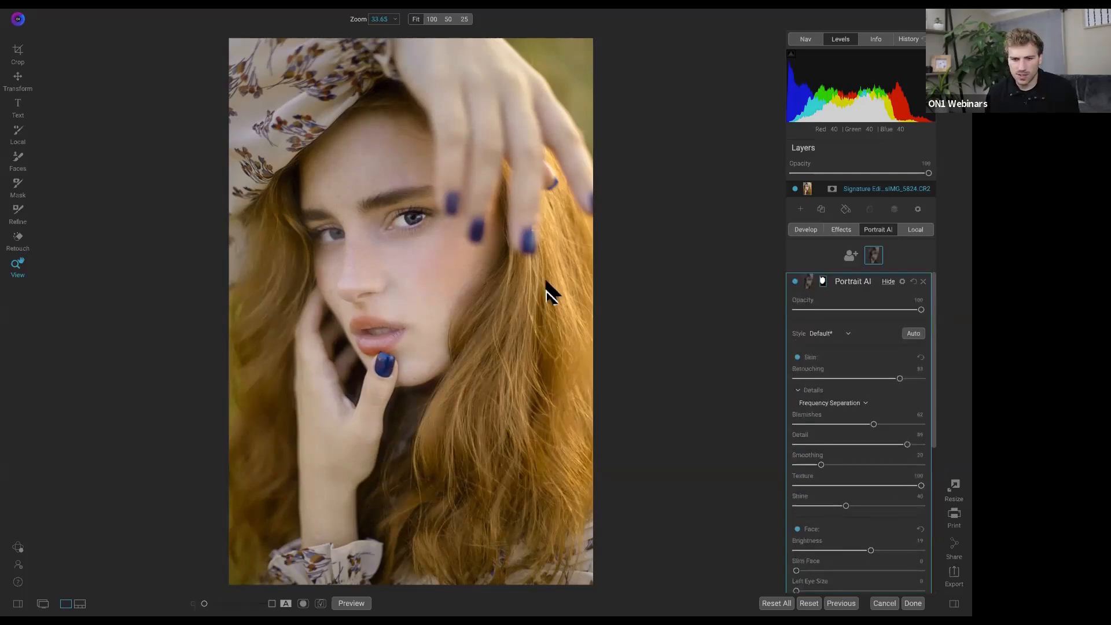
click(441, 168)
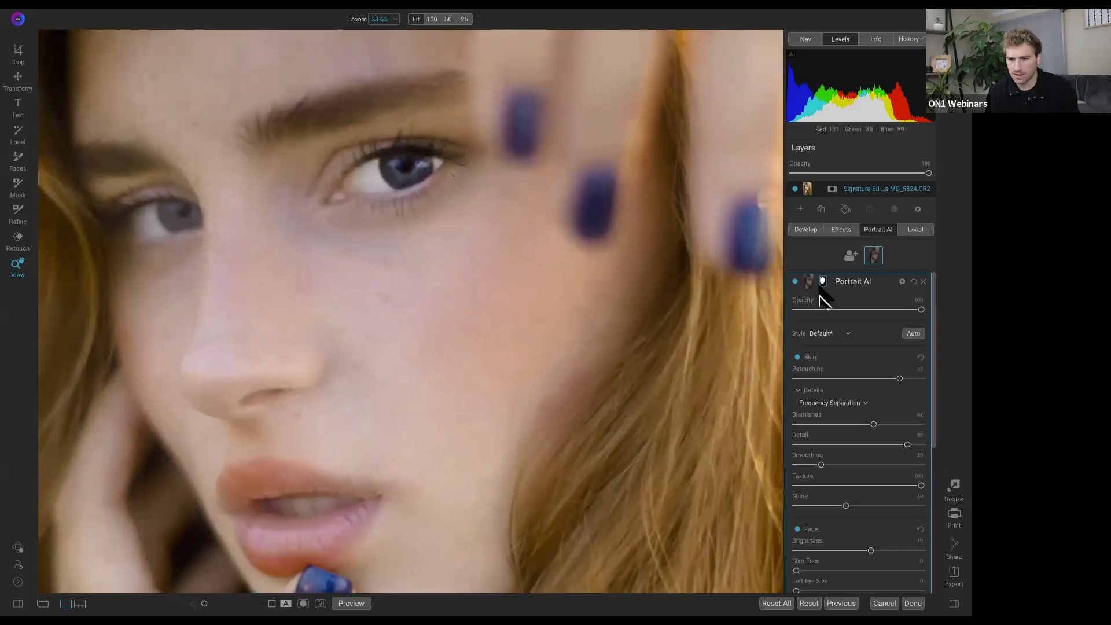
click(795, 281)
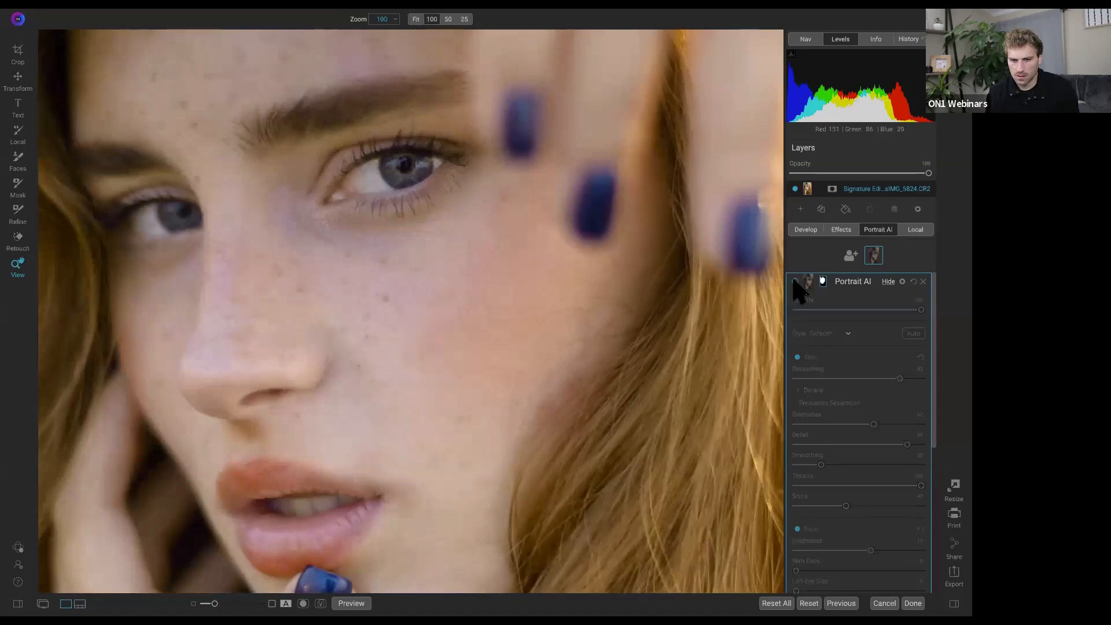
click(795, 282)
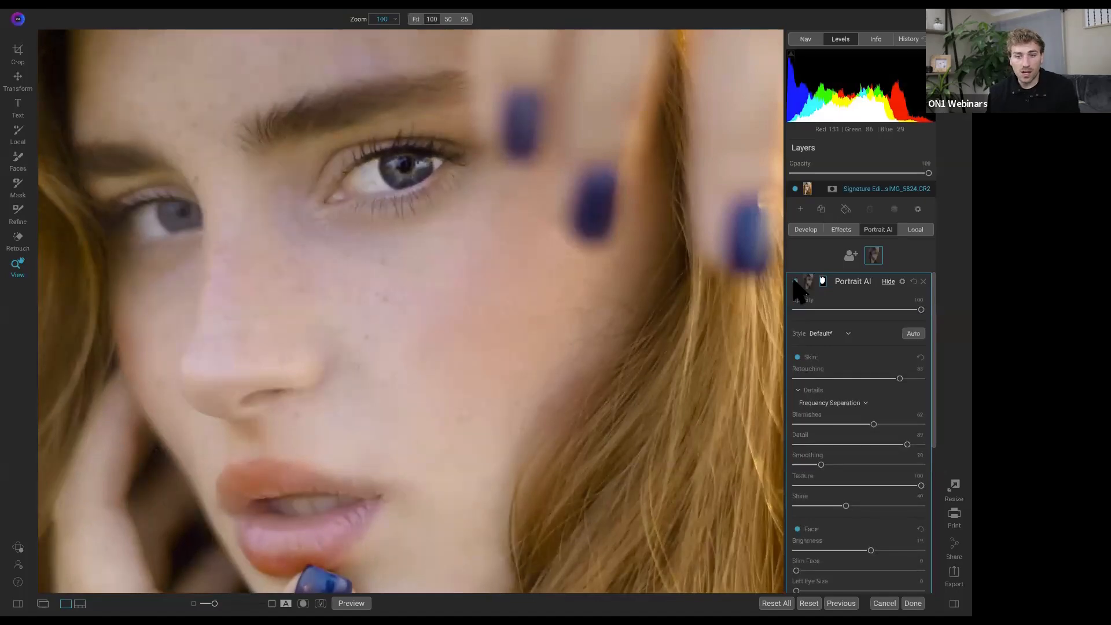
click(795, 282)
click(795, 282)
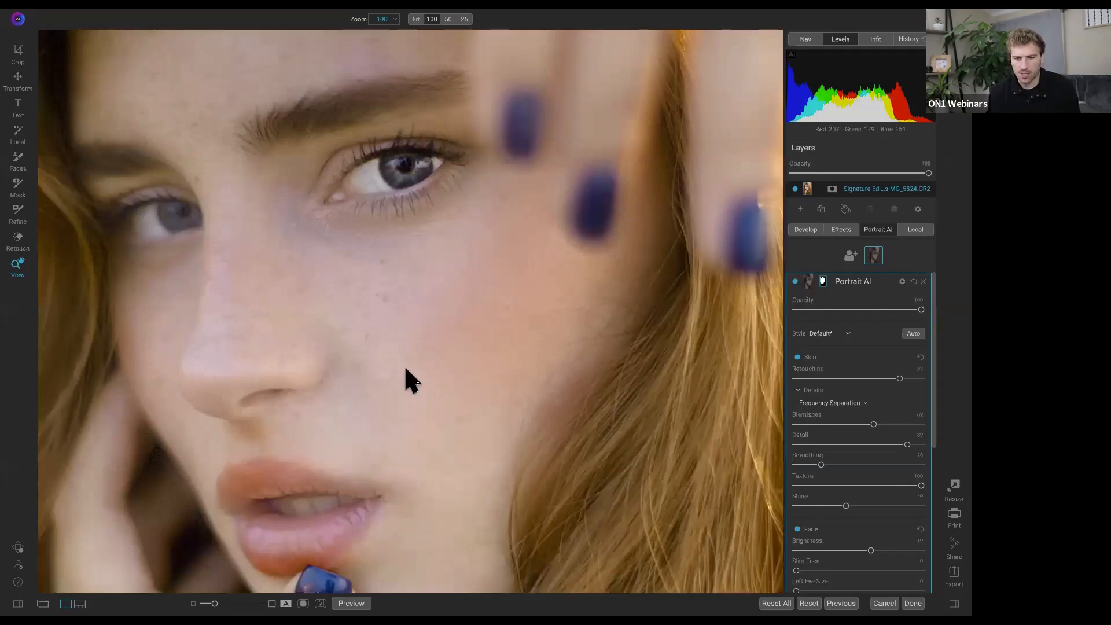
click(543, 367)
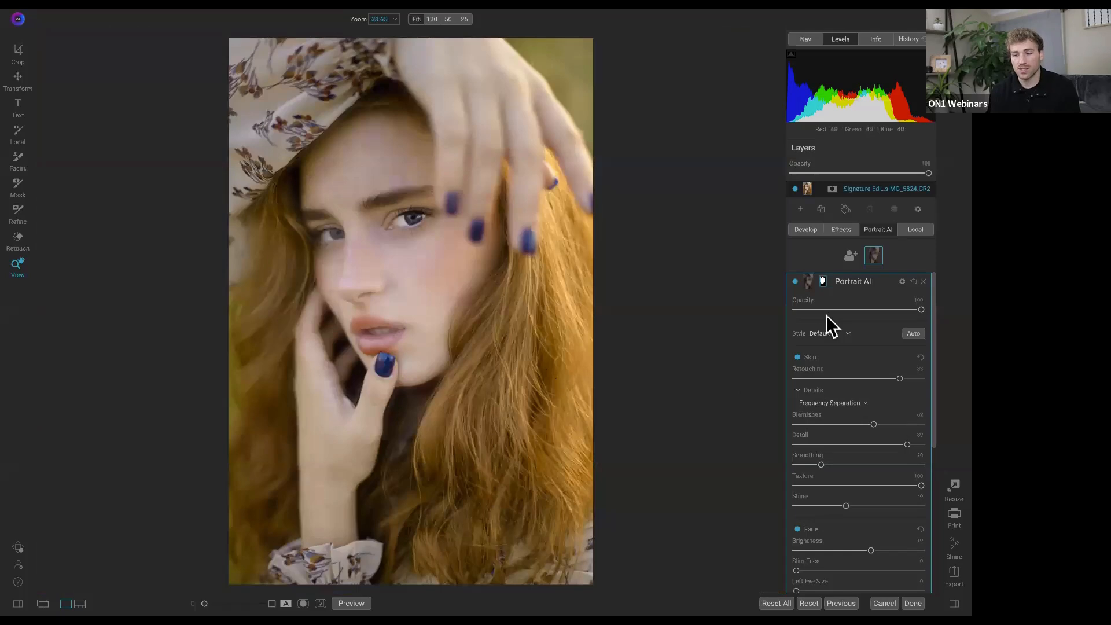
click(794, 282)
click(794, 282)
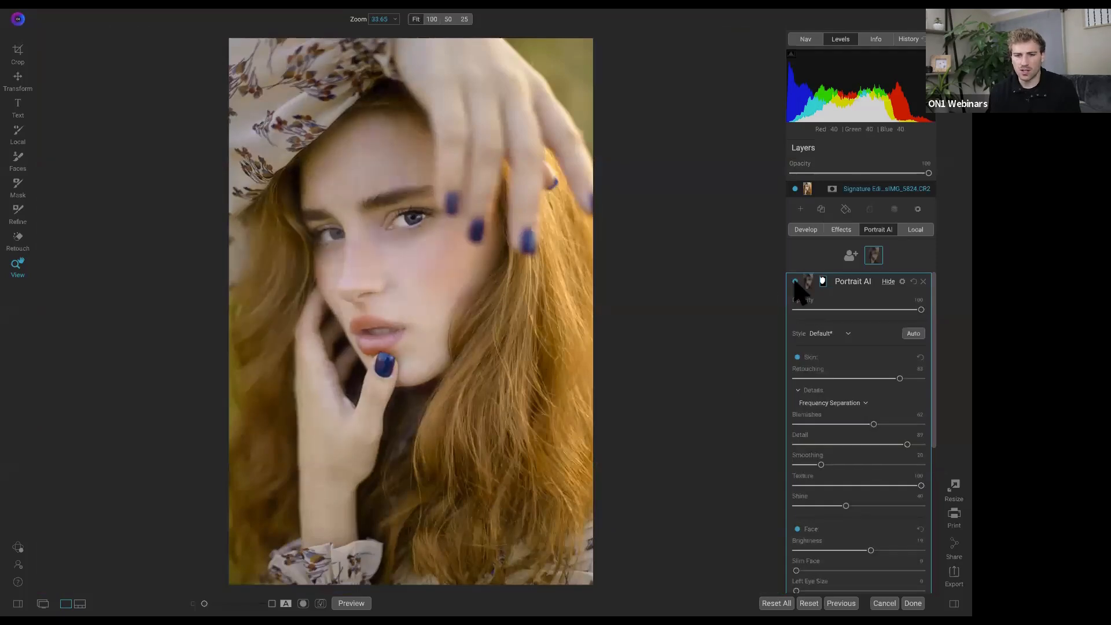
click(794, 282)
click(794, 282)
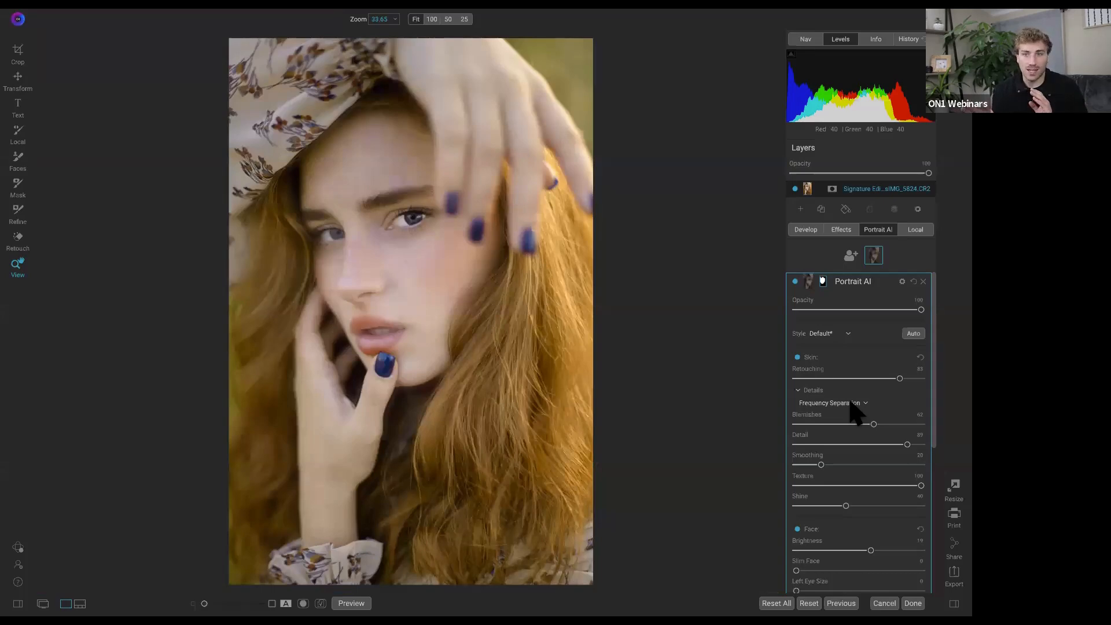
Try a lower Portrait AI Opacity, keep it at 100, and compare the edited photo with the original
drag(920, 310, 897, 319)
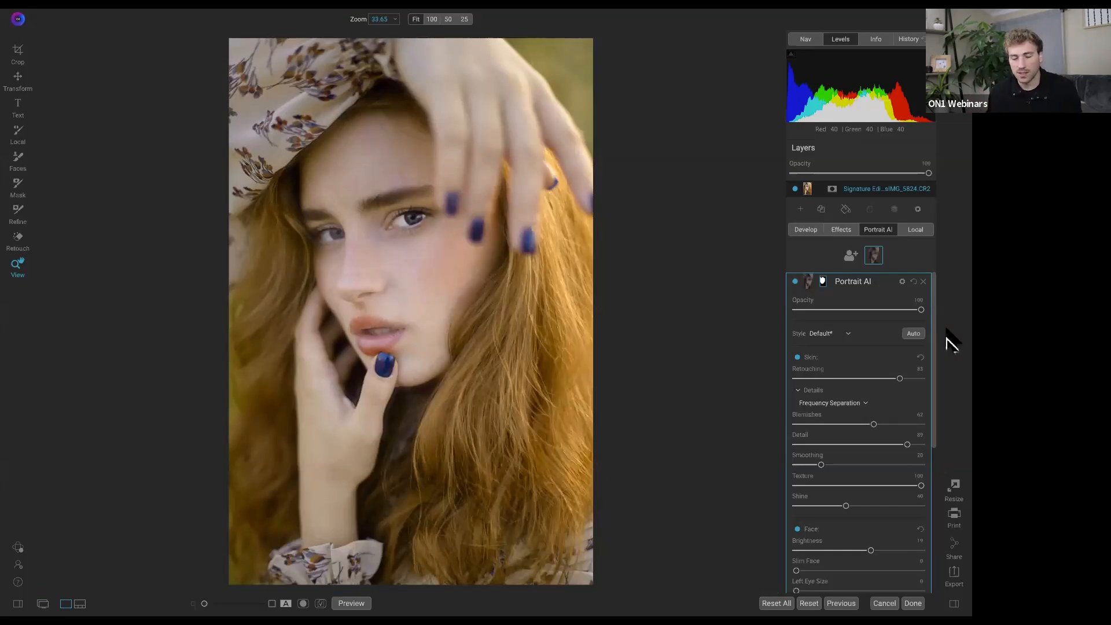
scroll(852, 392, down, 4)
scroll(851, 392, up, 4)
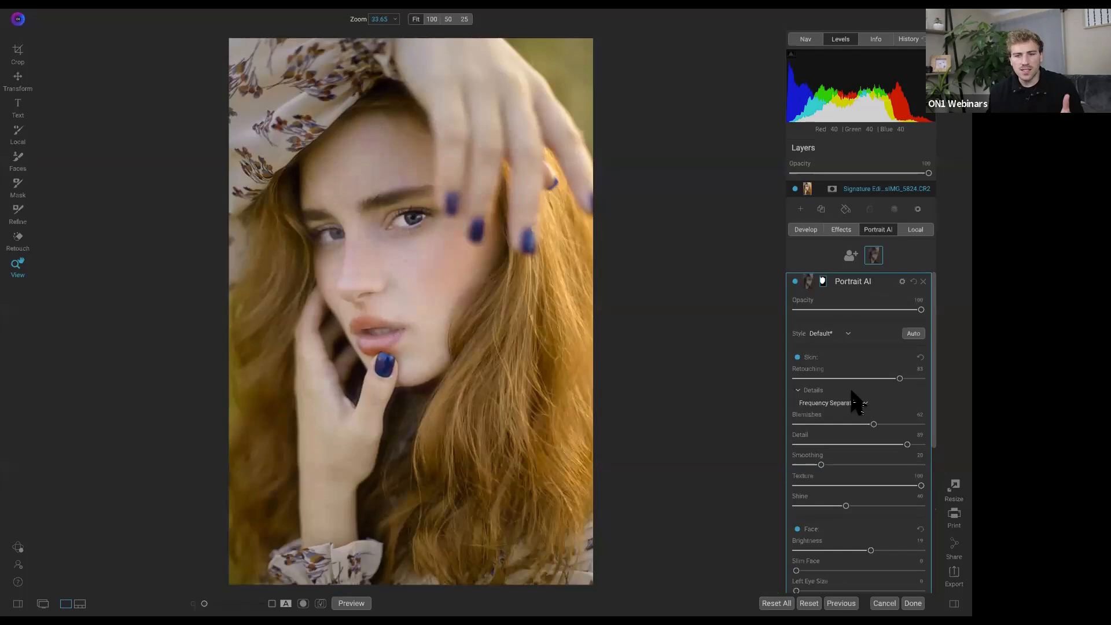
key(backslash)
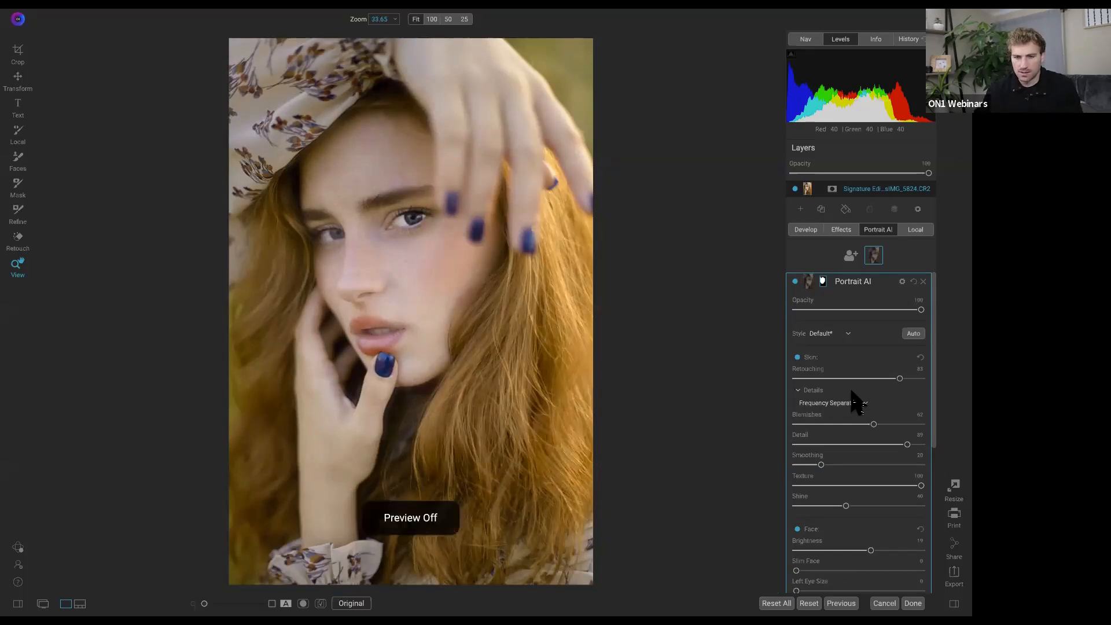
key(backslash)
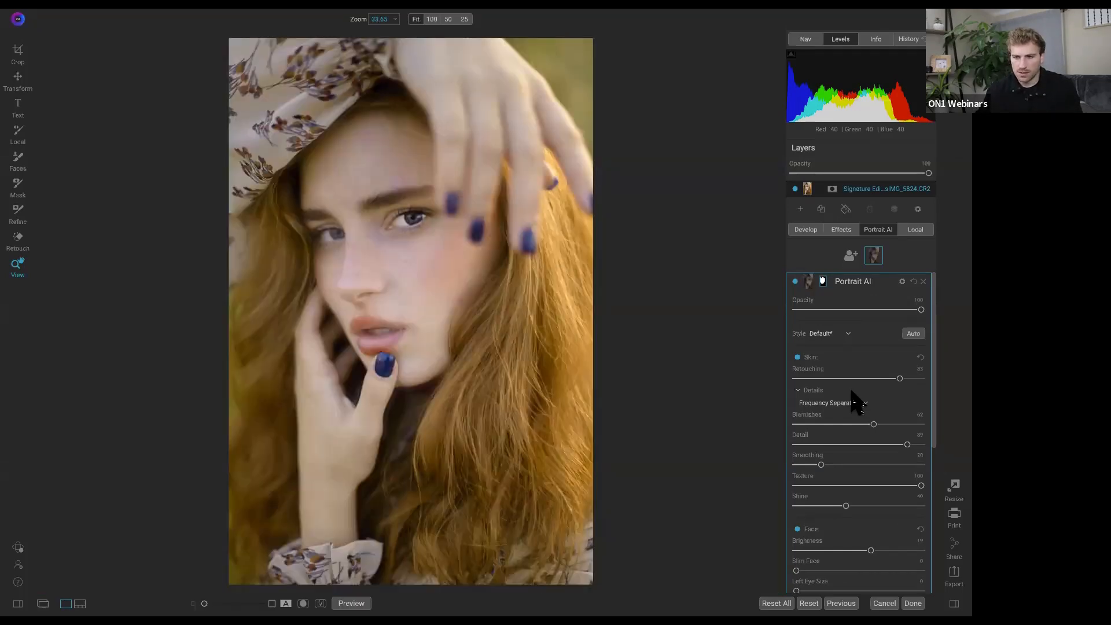
Add a Replace Color filter to the photo's effects
click(842, 232)
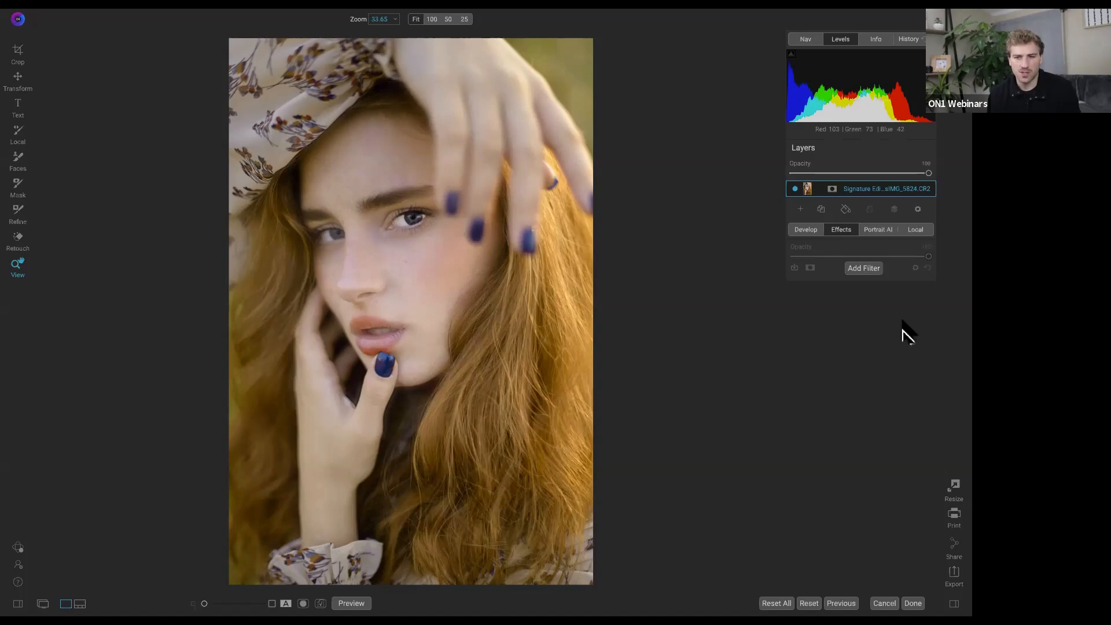
click(864, 268)
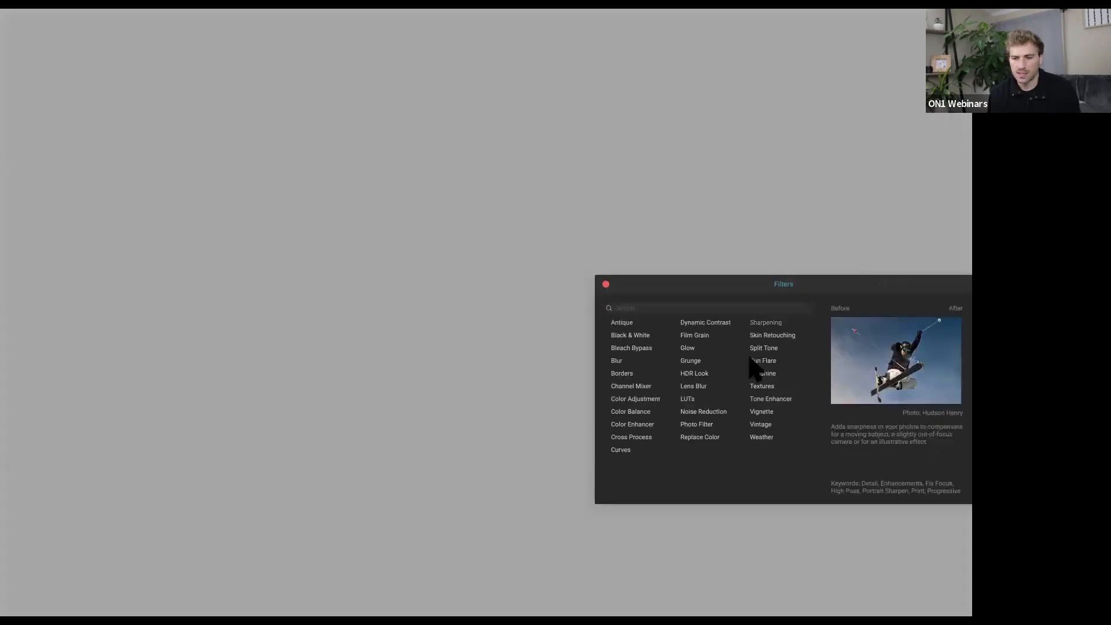
click(697, 437)
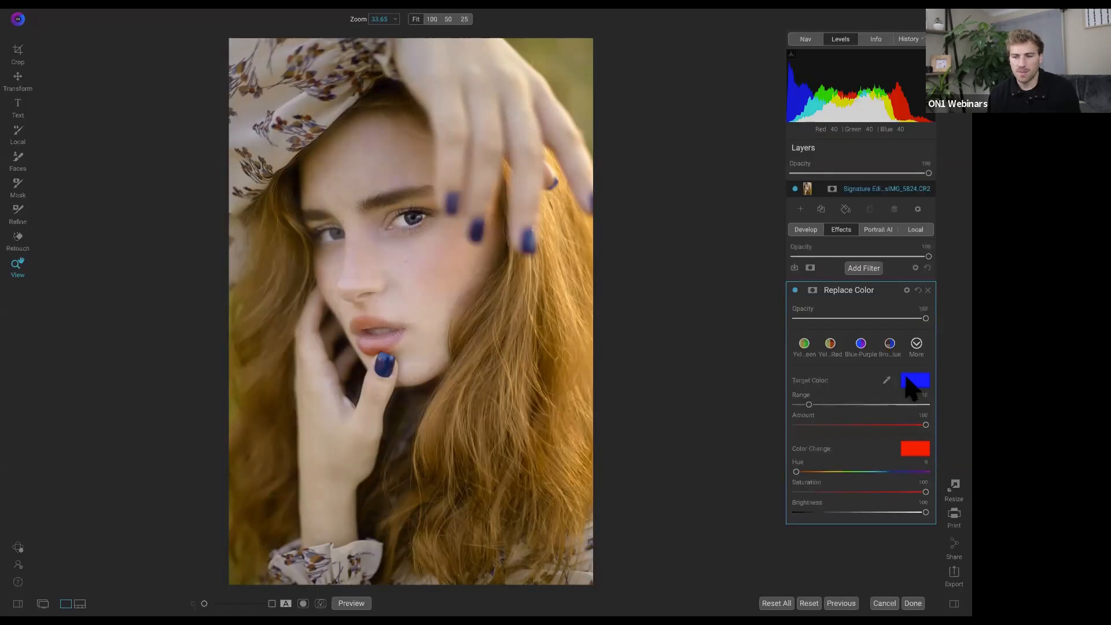
Sample the dark blue thumbnail polish as the Replace Color target color and set Range to 100
click(886, 380)
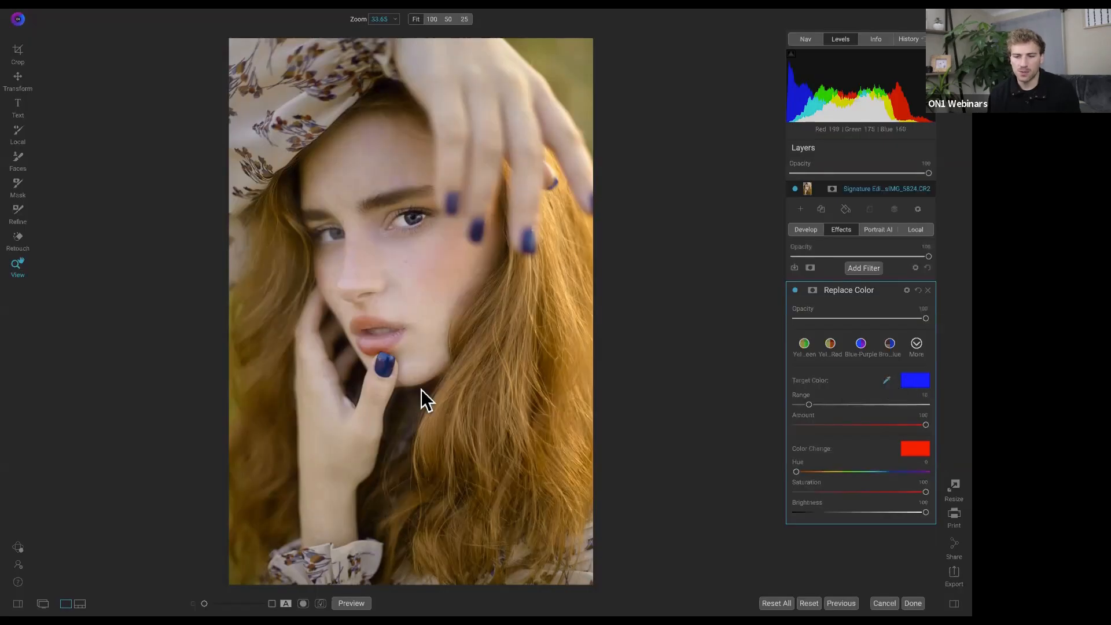
click(380, 364)
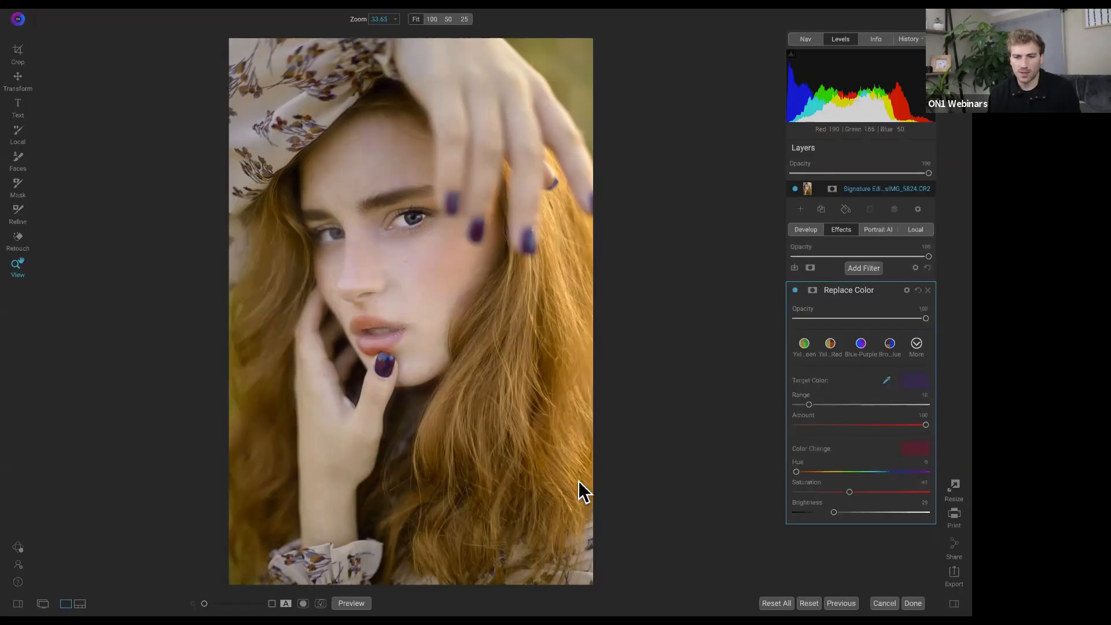
drag(809, 404, 953, 399)
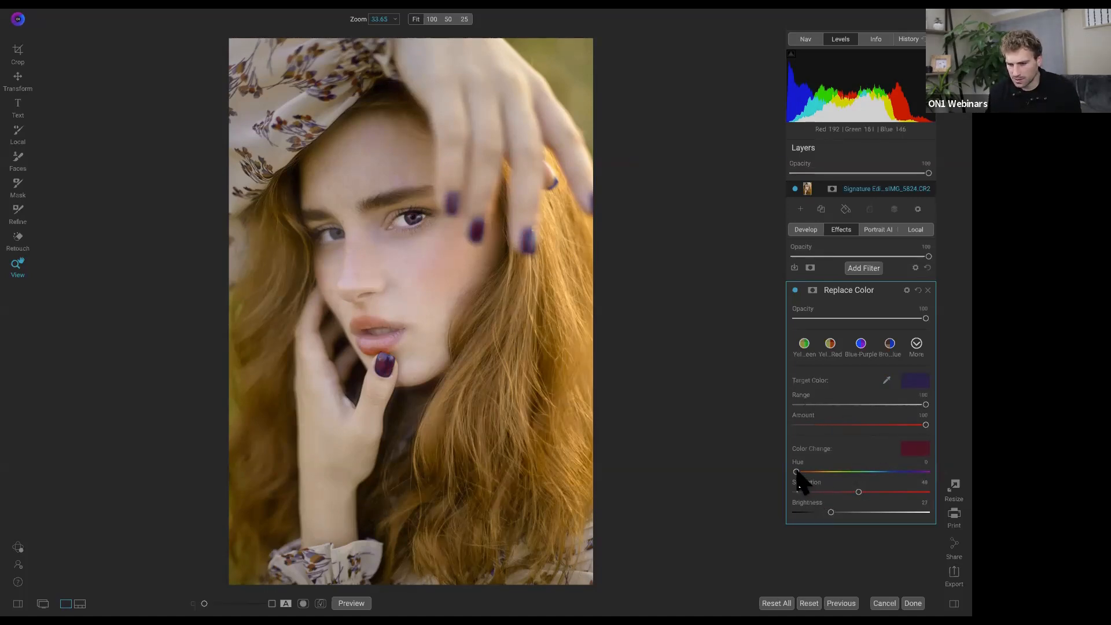
Choose a bright golden yellow as the replacement color for the nail polish
click(913, 449)
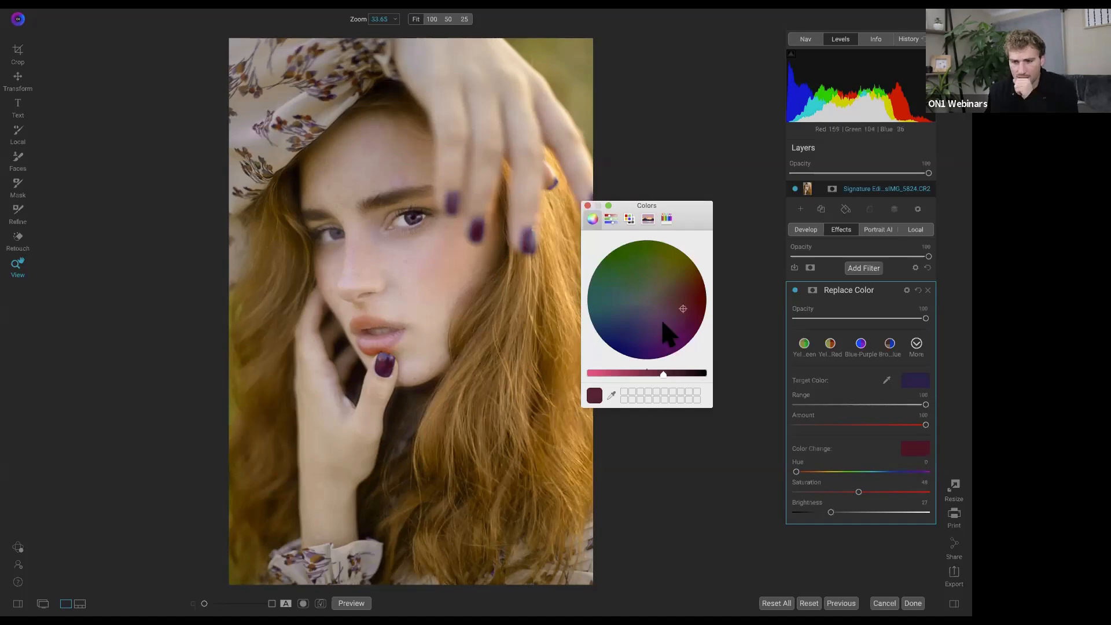
drag(663, 375, 556, 380)
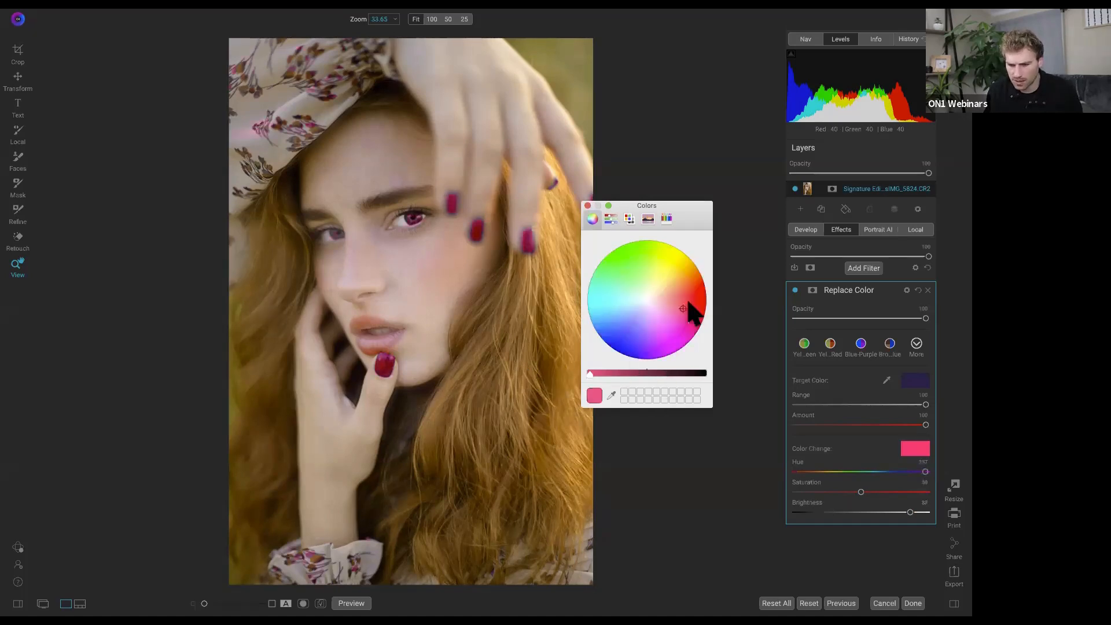
mouse_move(682, 303)
mouse_down()
mouse_move(675, 259)
mouse_move(681, 265)
mouse_up()
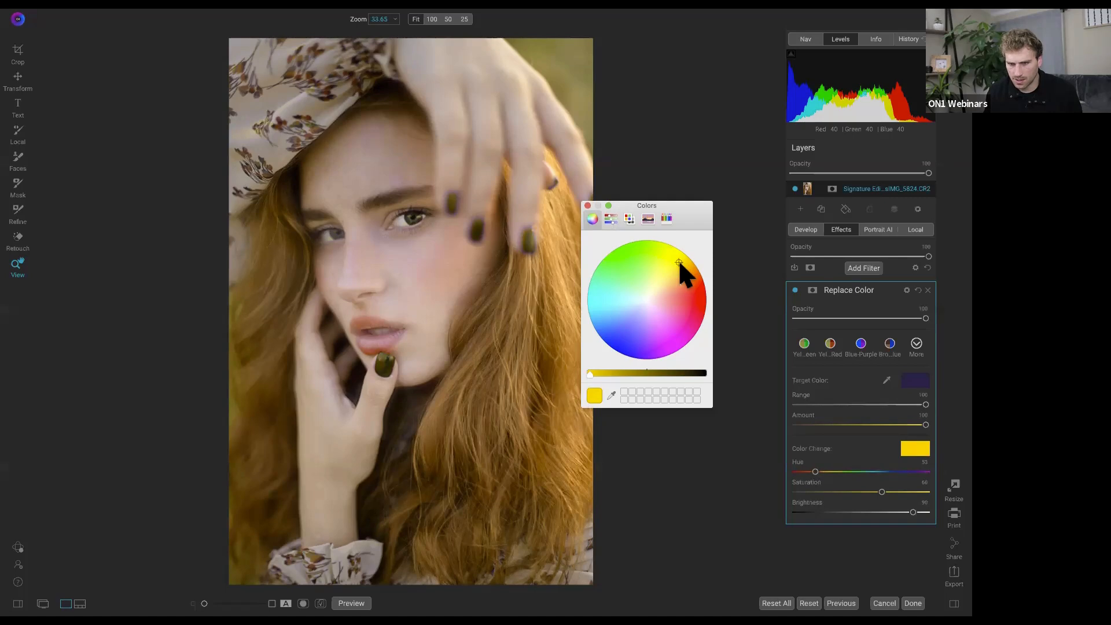
click(588, 206)
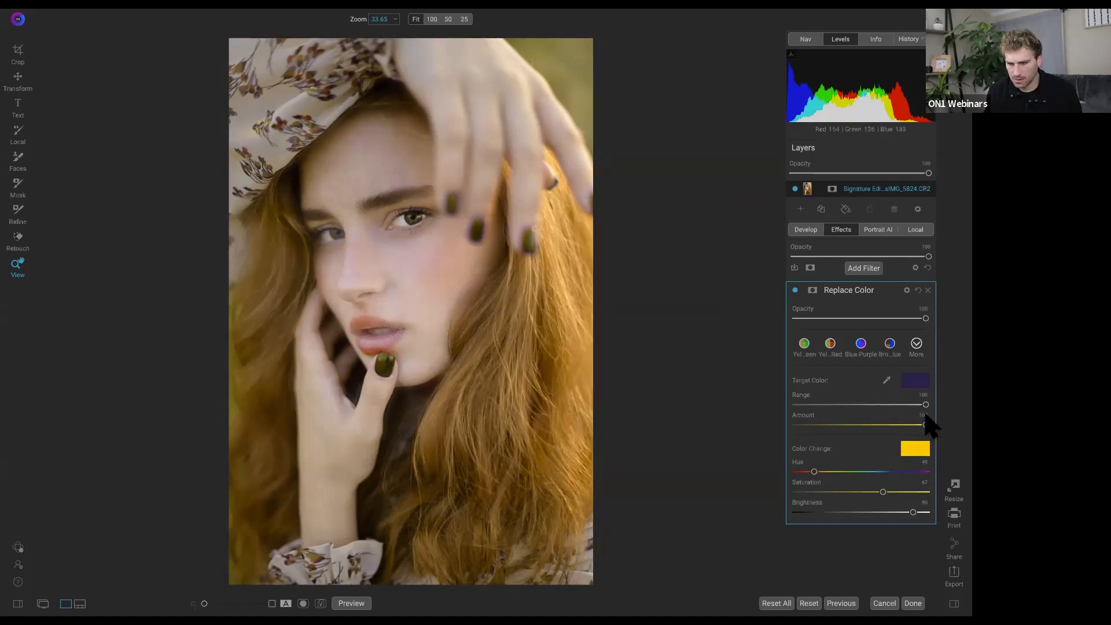
Keep Amount at 100 and set the replacement color's Saturation to 100 and Brightness to 94
drag(926, 424, 951, 419)
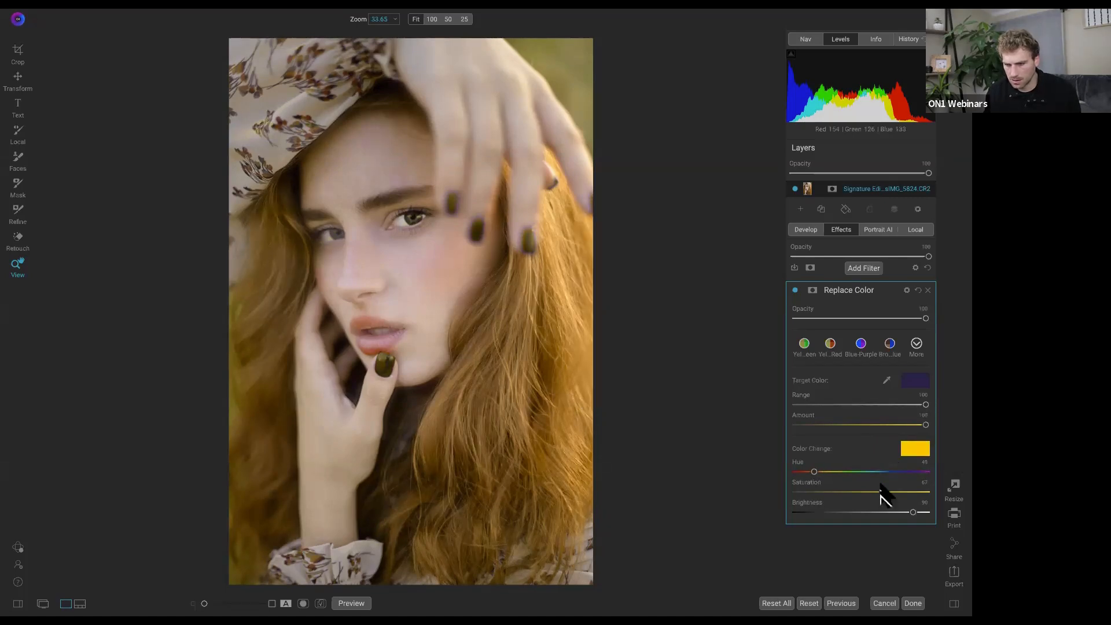
drag(884, 491, 918, 512)
double_click(810, 483)
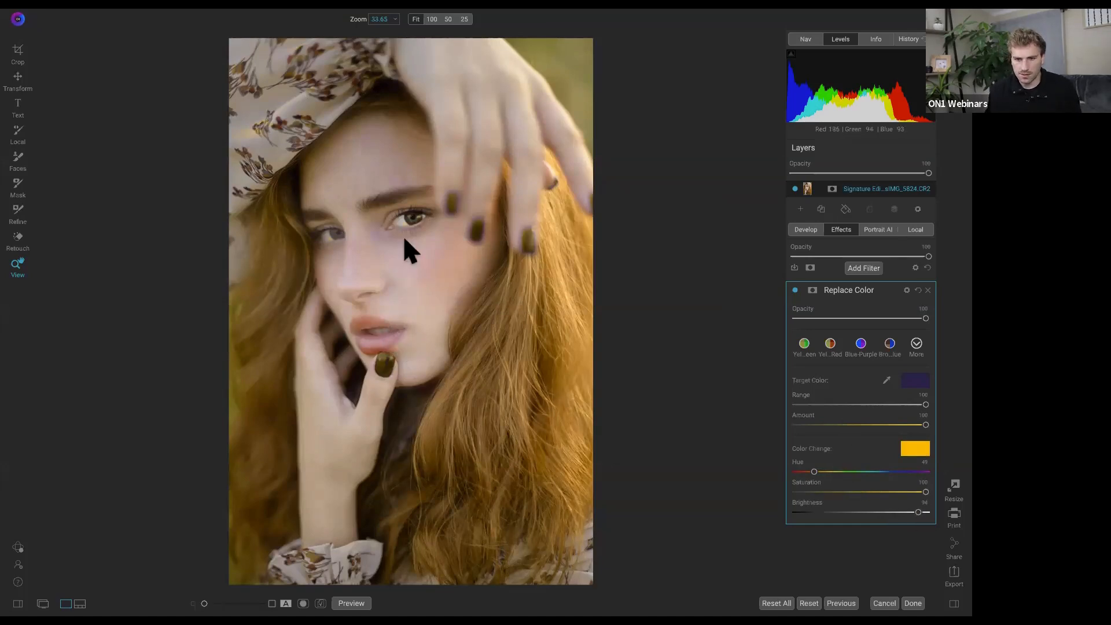
Brush the Replace Color effect off the eyes with the masking brush to restore their blue color
click(394, 322)
drag(442, 78, 443, 282)
key(b)
mouse_move(453, 200)
mouse_down()
mouse_move(452, 237)
mouse_move(482, 200)
mouse_move(214, 269)
mouse_move(420, 214)
mouse_move(436, 224)
mouse_up()
key(z)
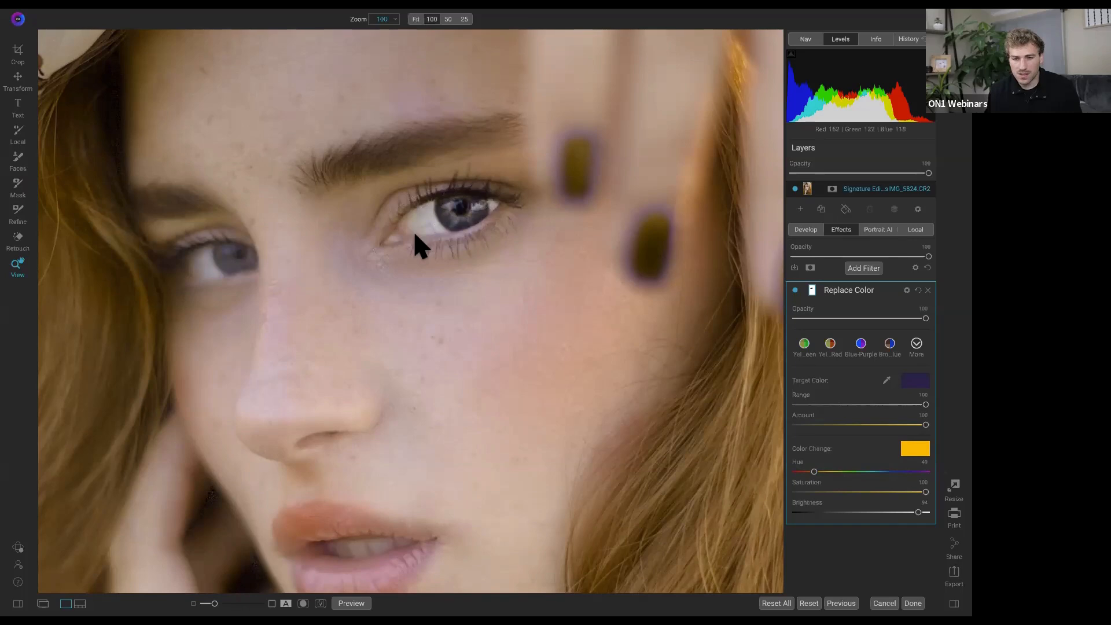
click(413, 231)
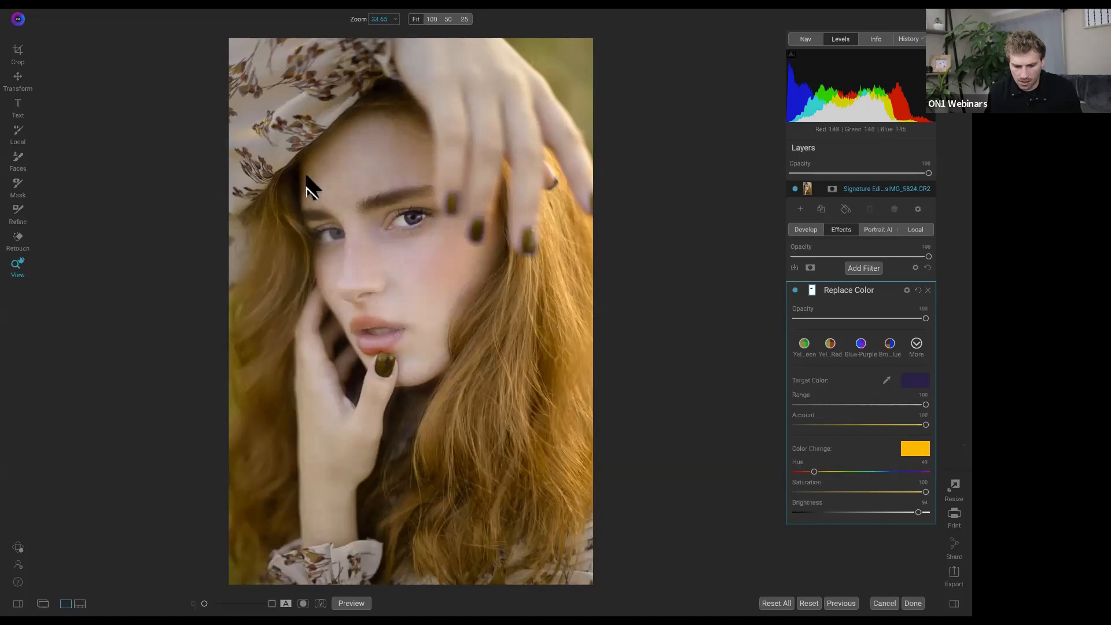
Inspect the sleeve and nails at 100% and compare the photo with and without the Replace Color filter
click(312, 148)
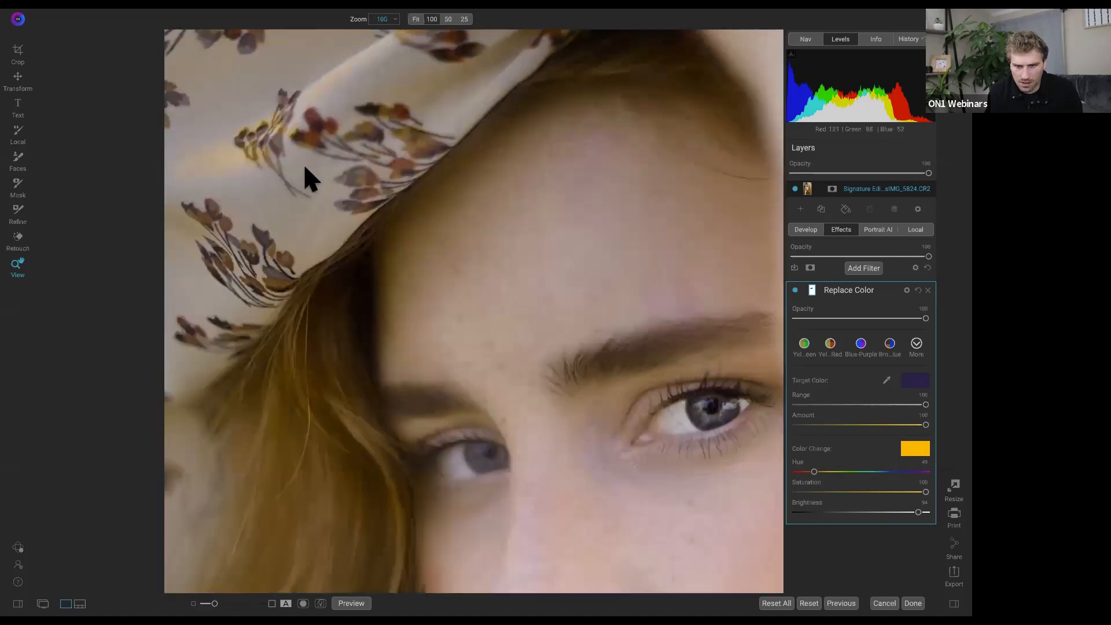
click(693, 387)
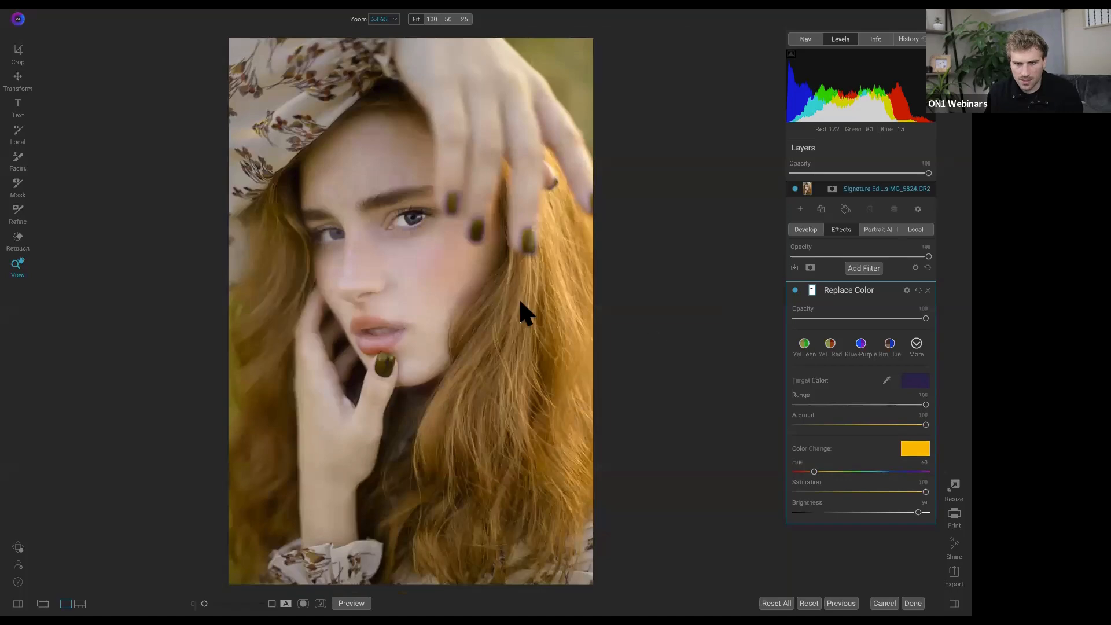
click(796, 290)
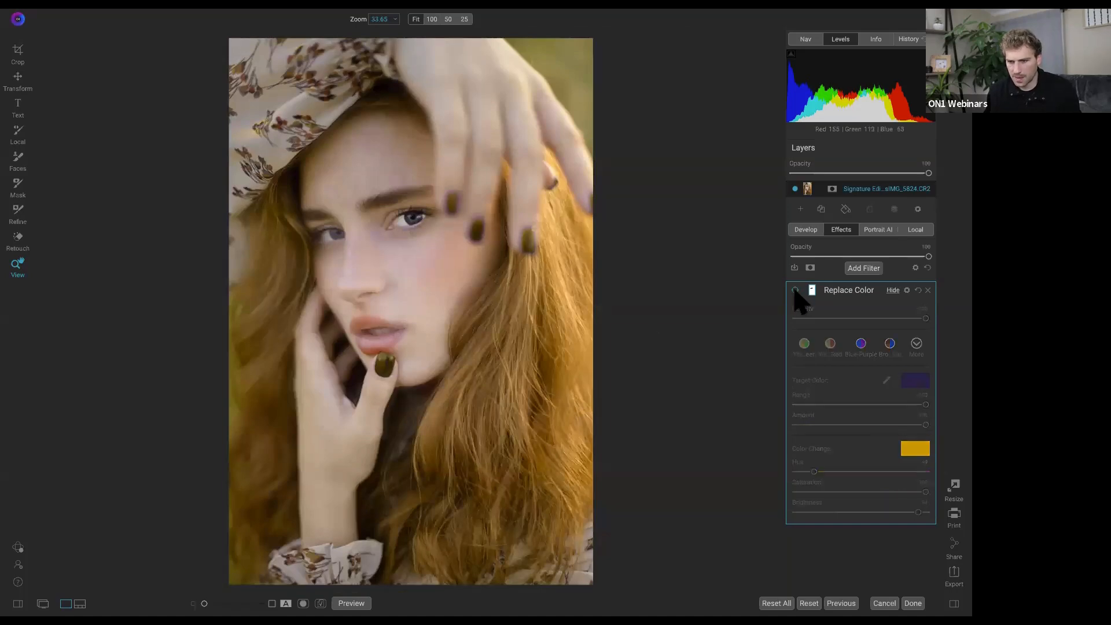
click(796, 290)
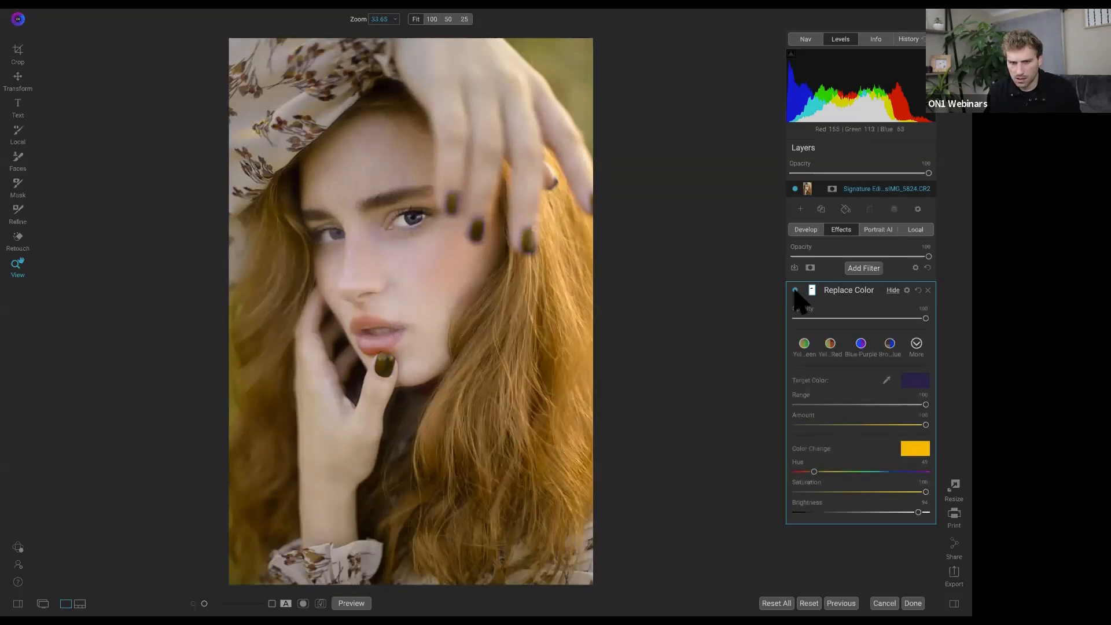
click(795, 290)
click(795, 290)
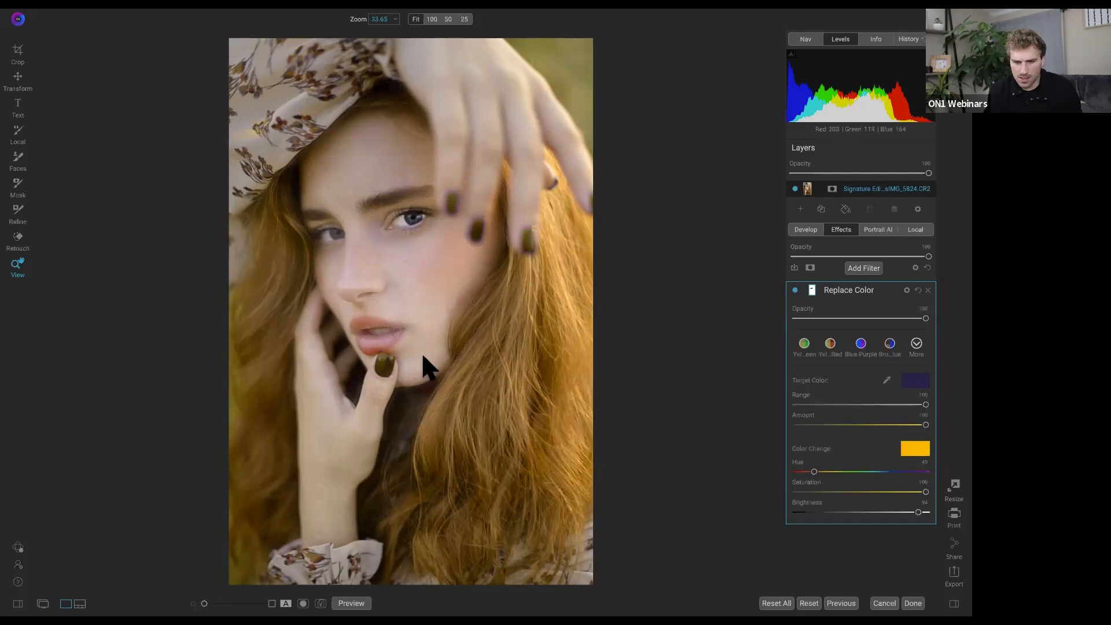
click(333, 371)
drag(323, 382, 250, 482)
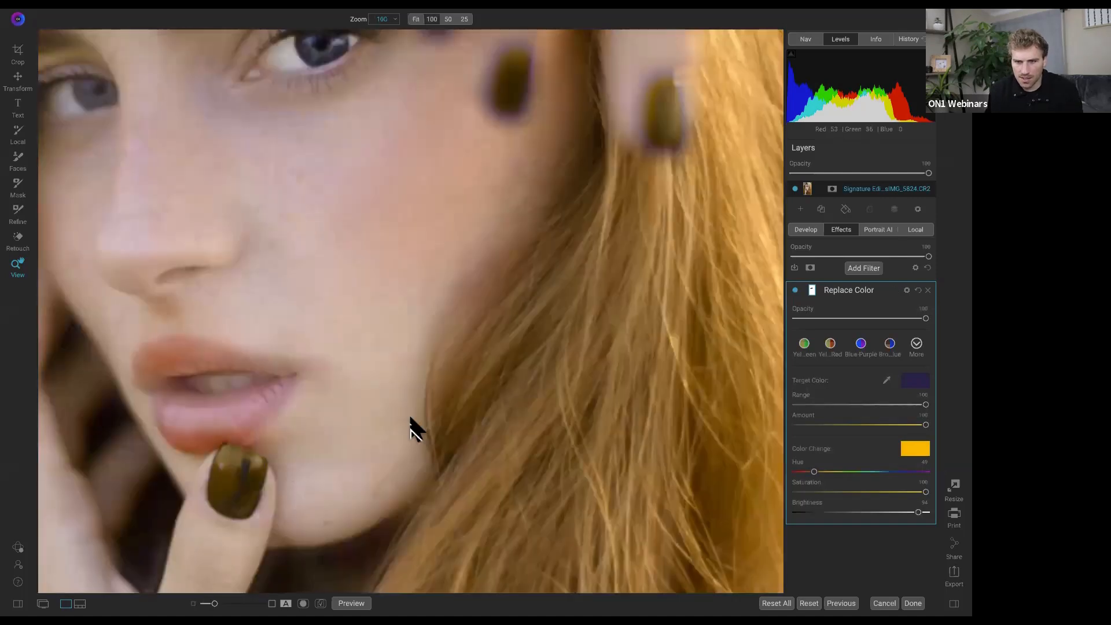
Inspect the face and hair up close, toggle Replace Color, and compare the whole edit with the original photo
drag(409, 303, 353, 402)
drag(573, 356, 590, 233)
click(420, 207)
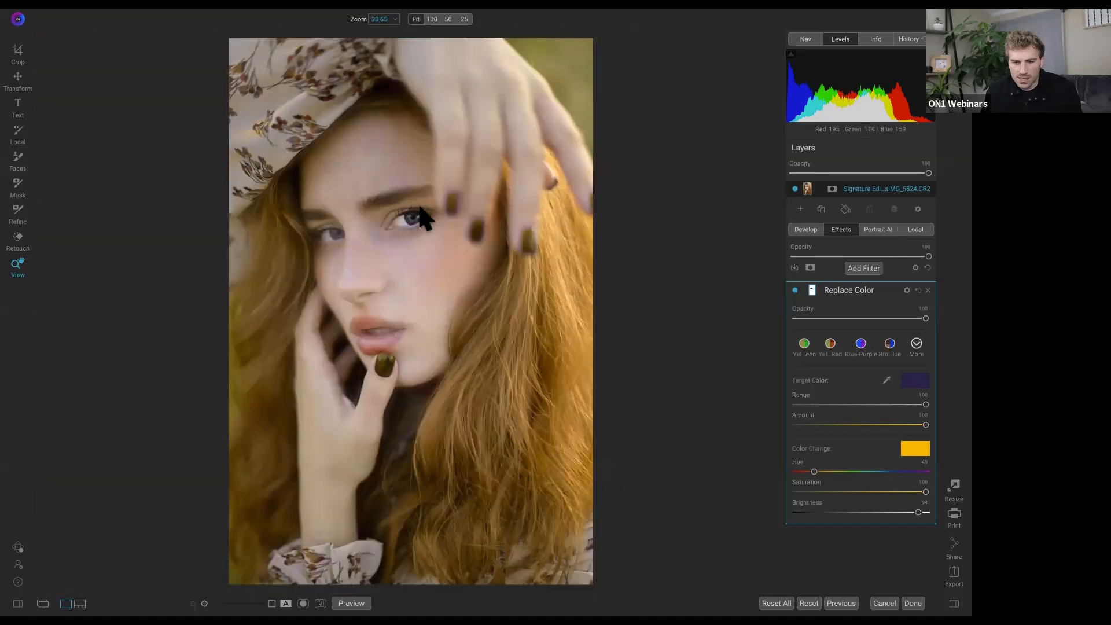
click(795, 290)
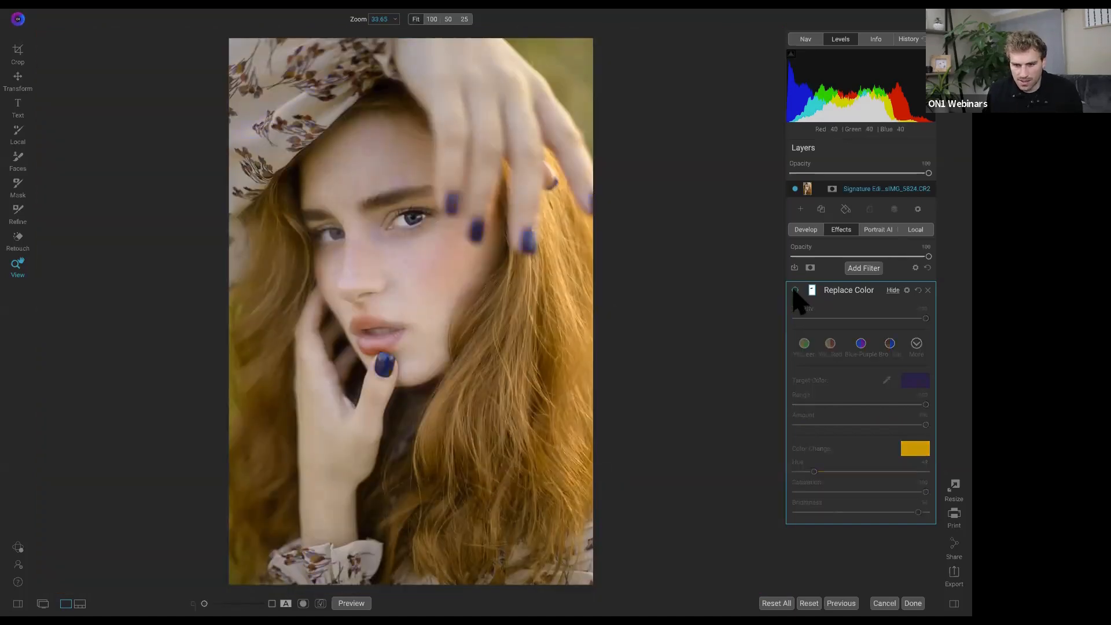
click(795, 291)
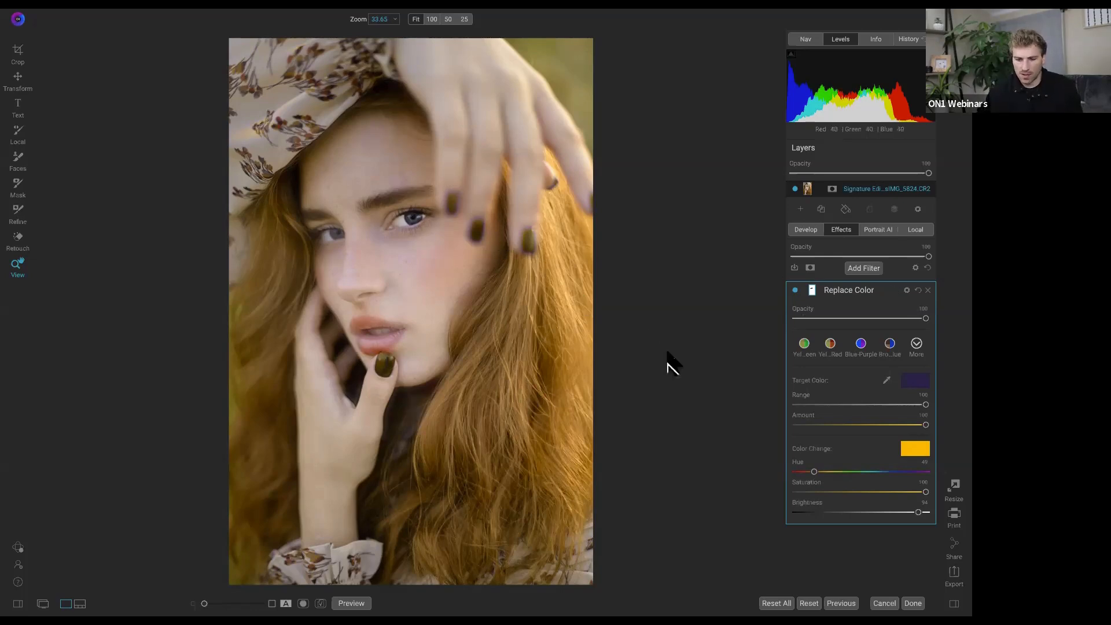
key(backslash)
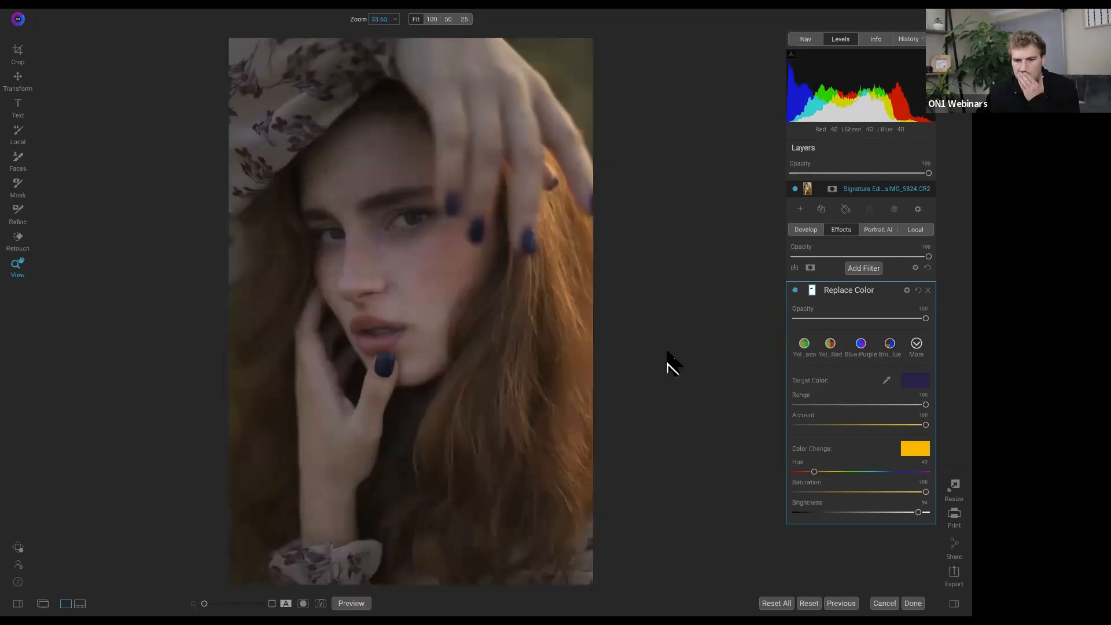
key(backslash)
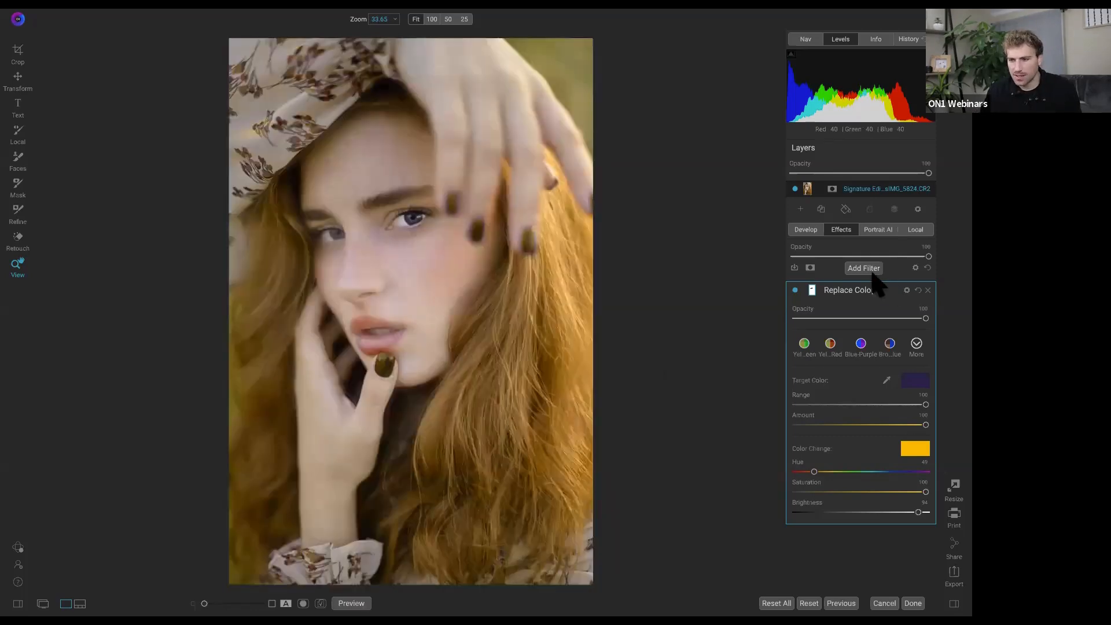
Add a Sun Flare filter with the Sun Flare preset and flip the flare horizontally
click(864, 269)
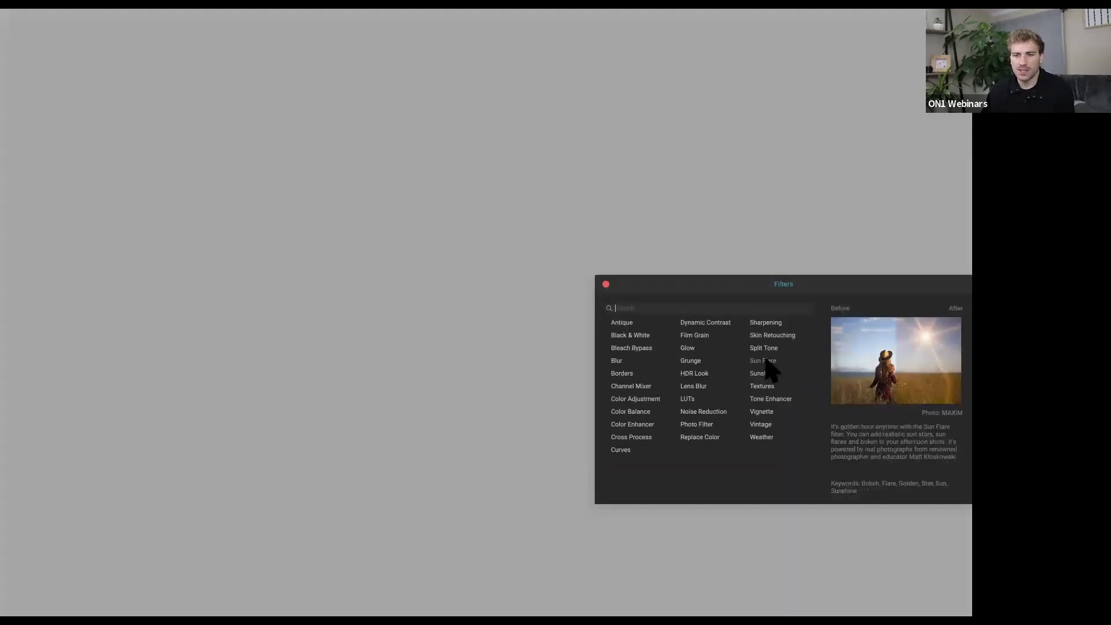
click(765, 360)
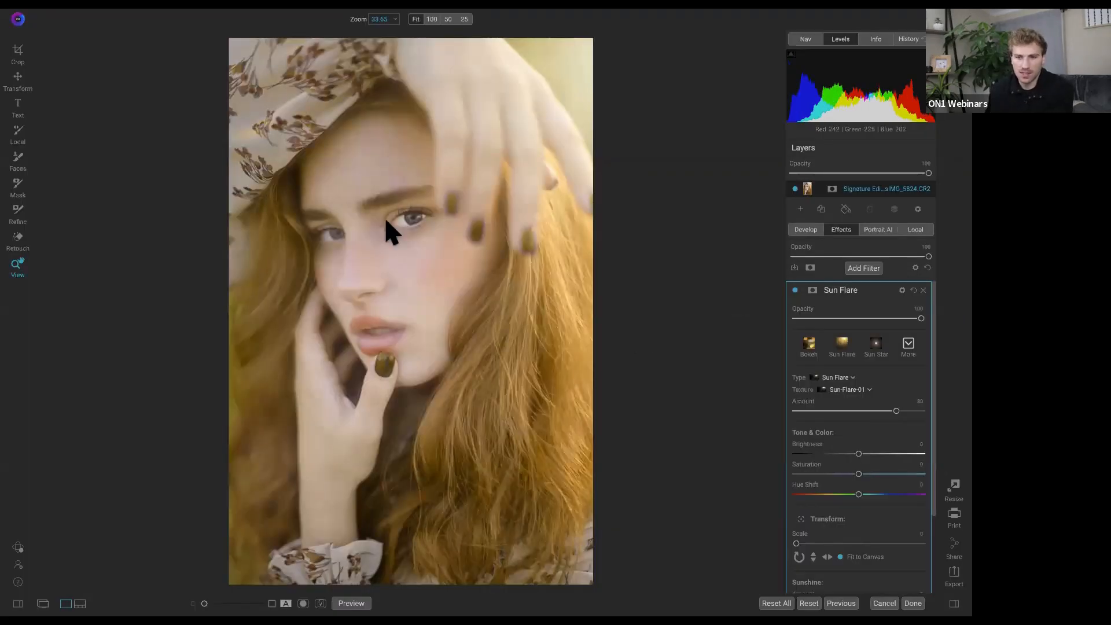
click(839, 341)
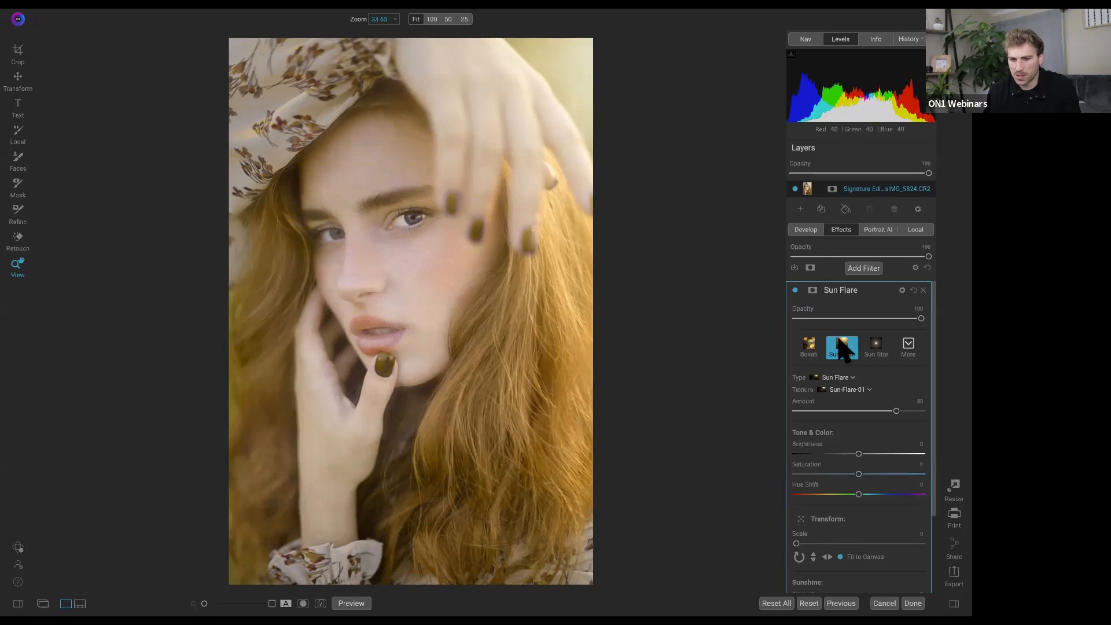
scroll(856, 422, down, 3)
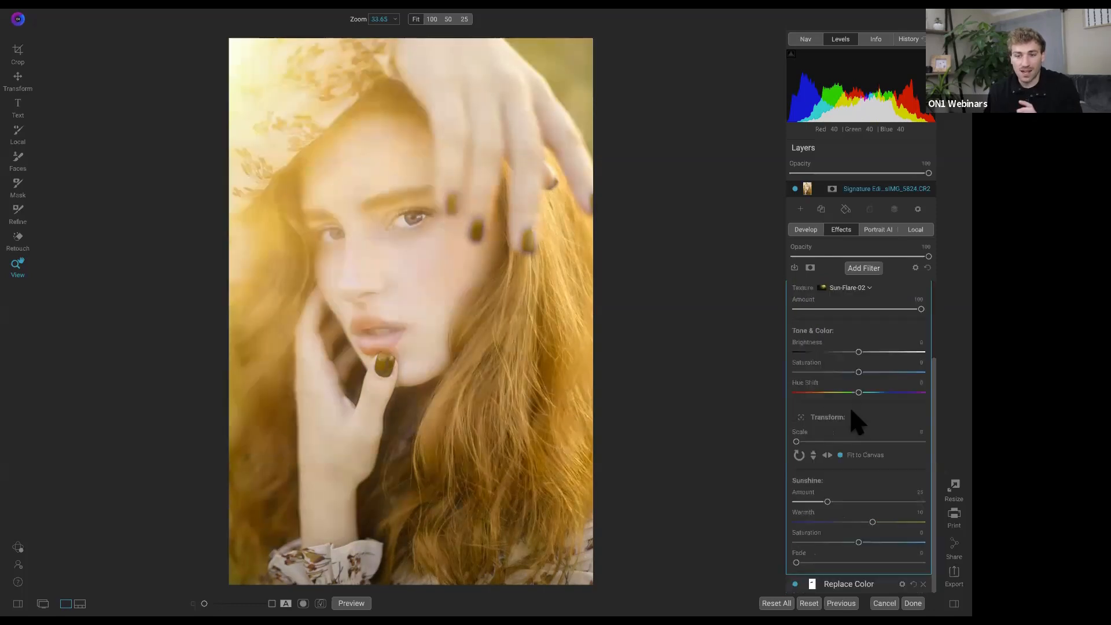
click(826, 455)
scroll(842, 475, up, 3)
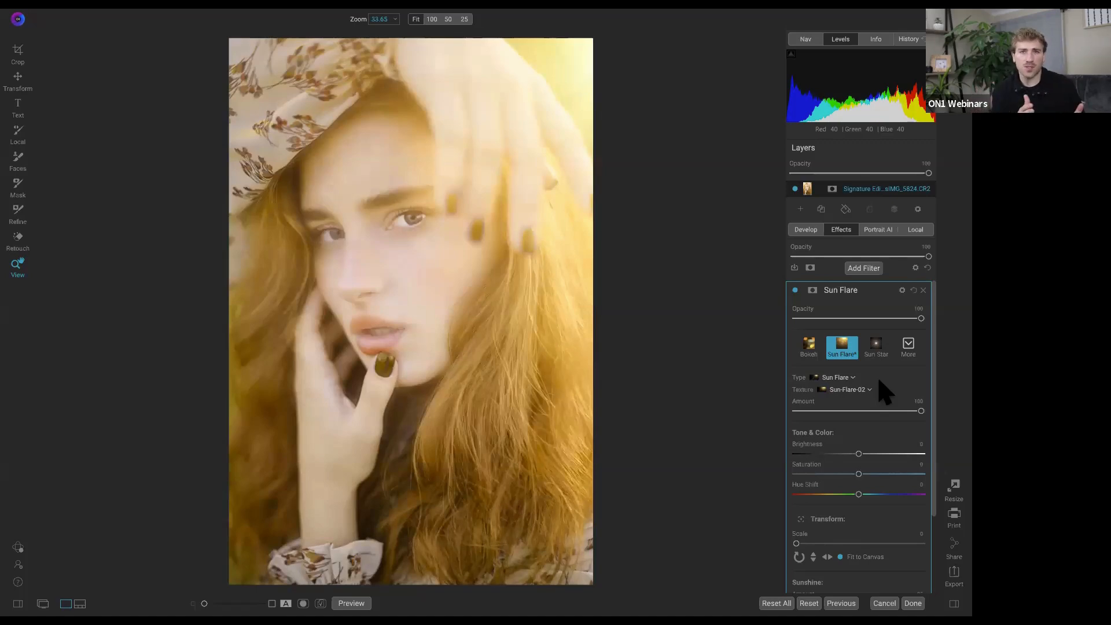
Protect the shadows at 87 and the skin at 64 from Sun Flare, and compare with the filter off
click(903, 290)
scroll(873, 373, down, 2)
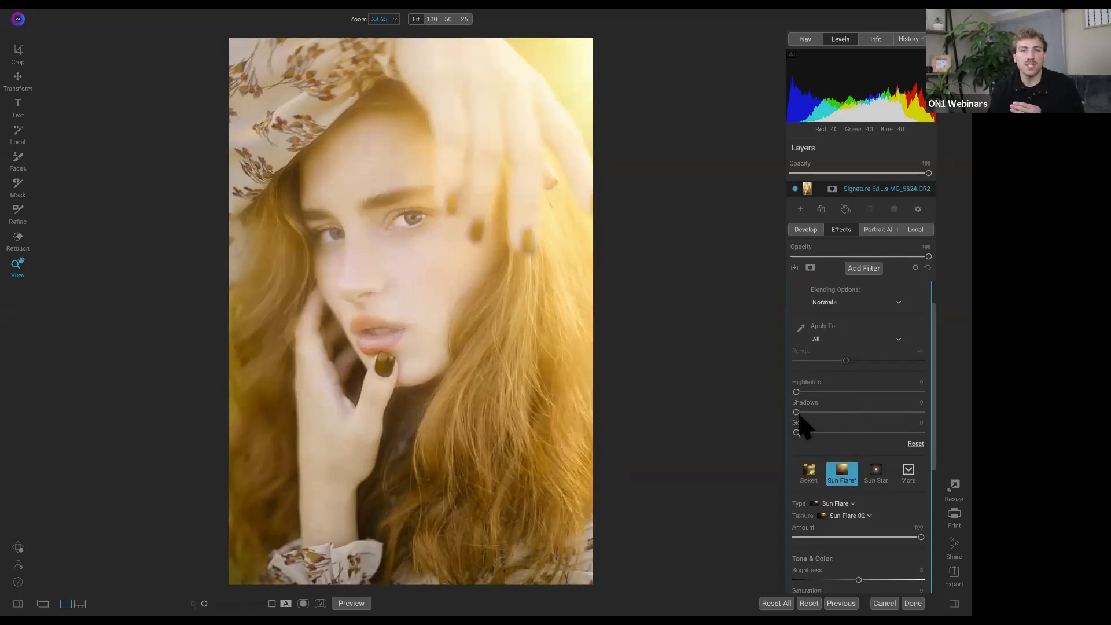
drag(798, 414, 907, 423)
drag(798, 433, 876, 437)
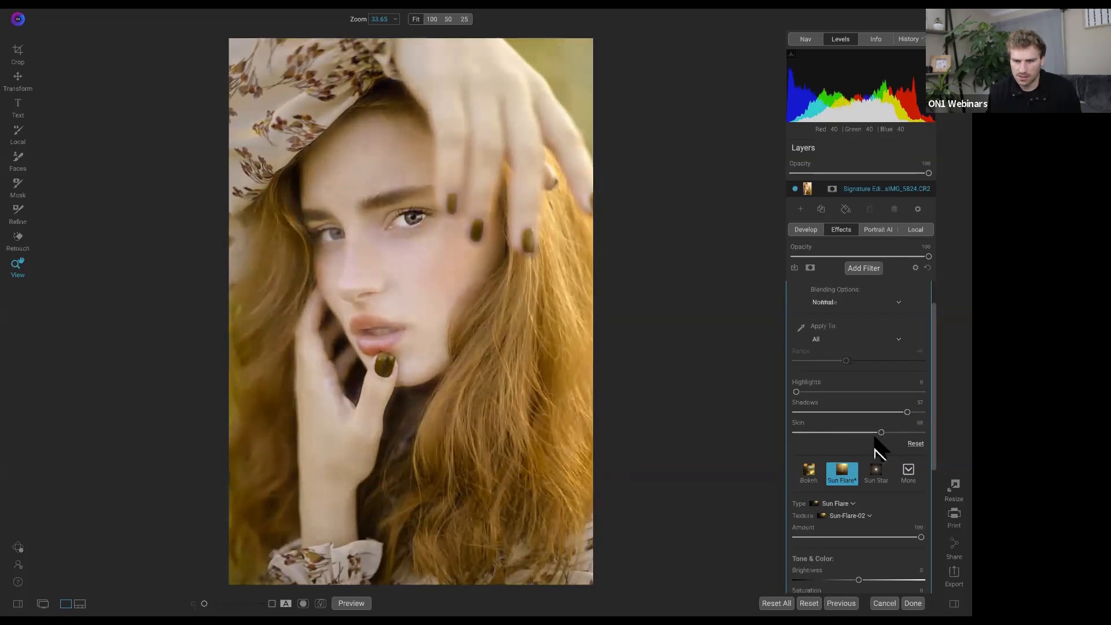
drag(874, 434, 869, 435)
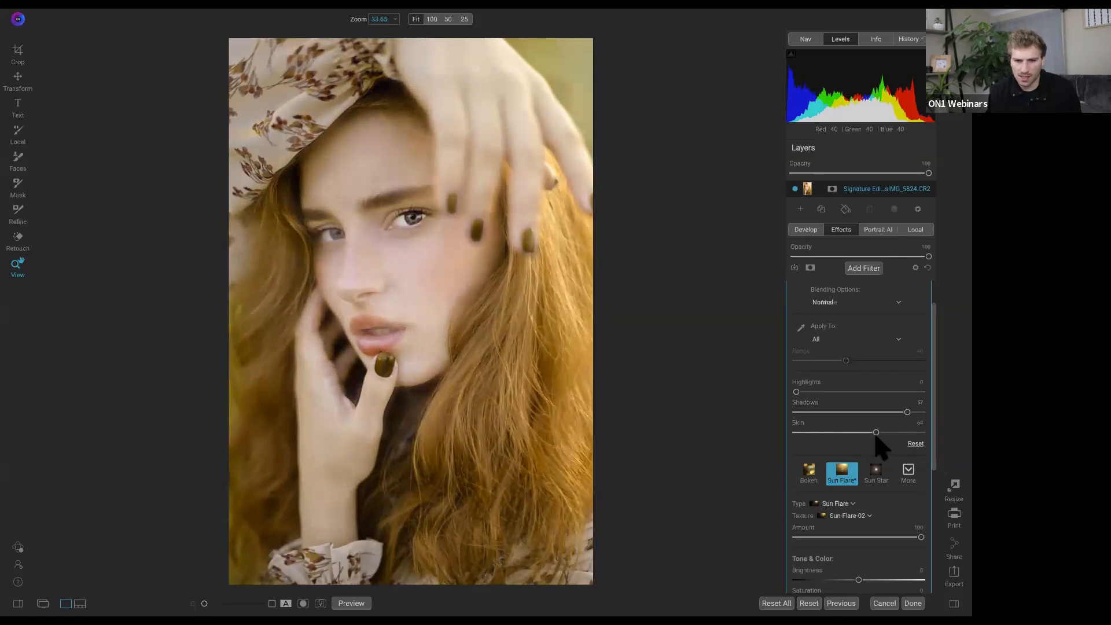
scroll(877, 446, up, 2)
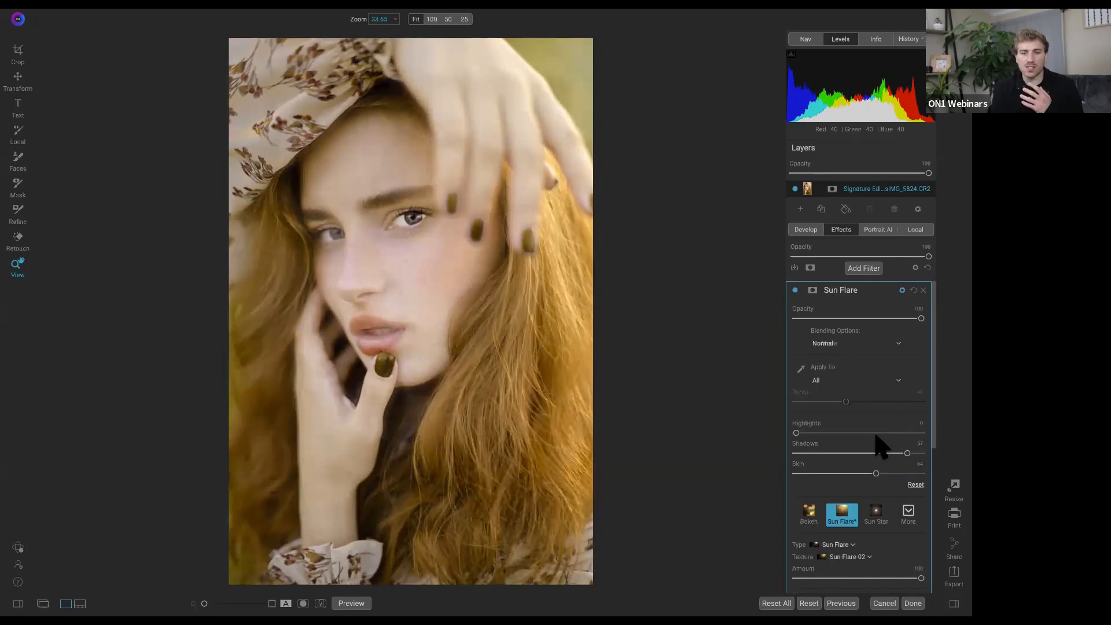
click(795, 290)
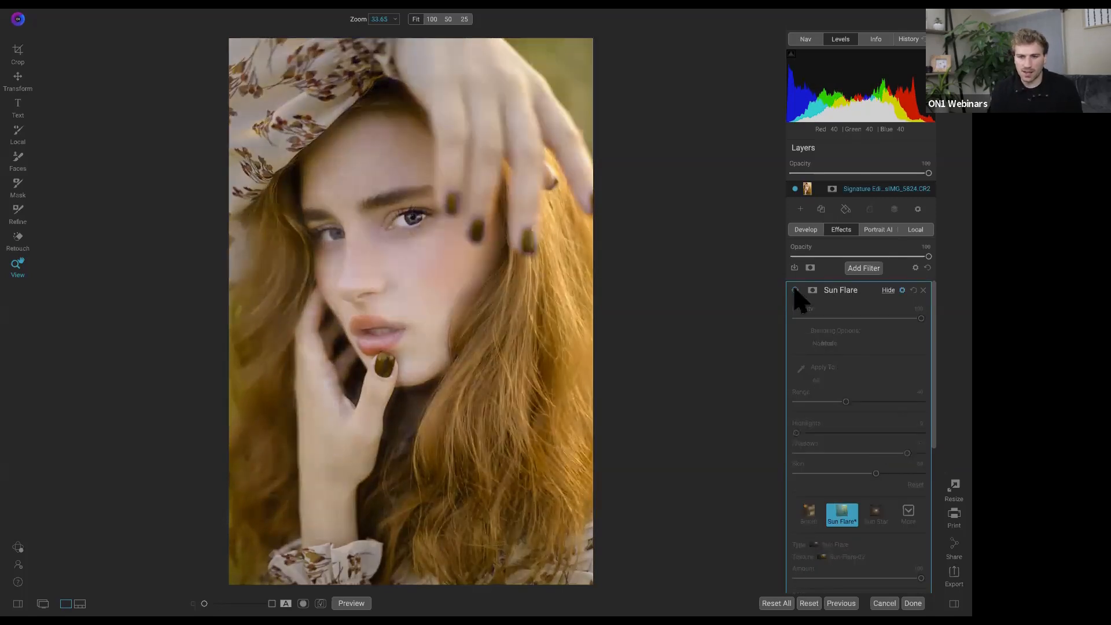
click(795, 290)
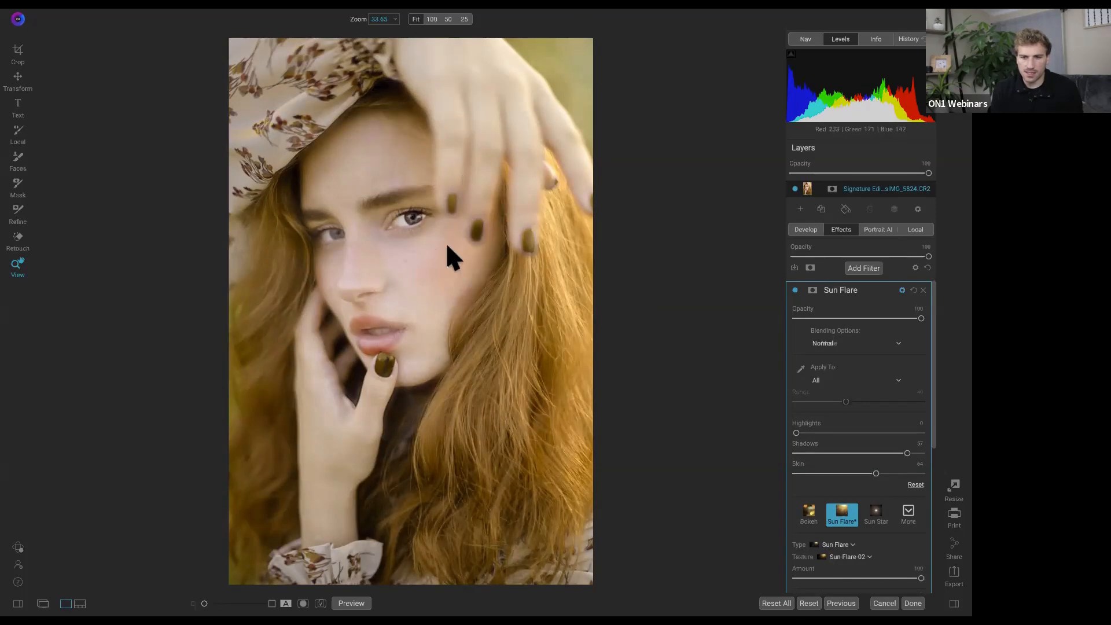
Raise Sun Flare's highlight protection to about 88 and compare the photo with and without the filter
drag(796, 433, 832, 433)
mouse_move(904, 433)
mouse_down()
mouse_move(879, 441)
mouse_move(909, 446)
mouse_up()
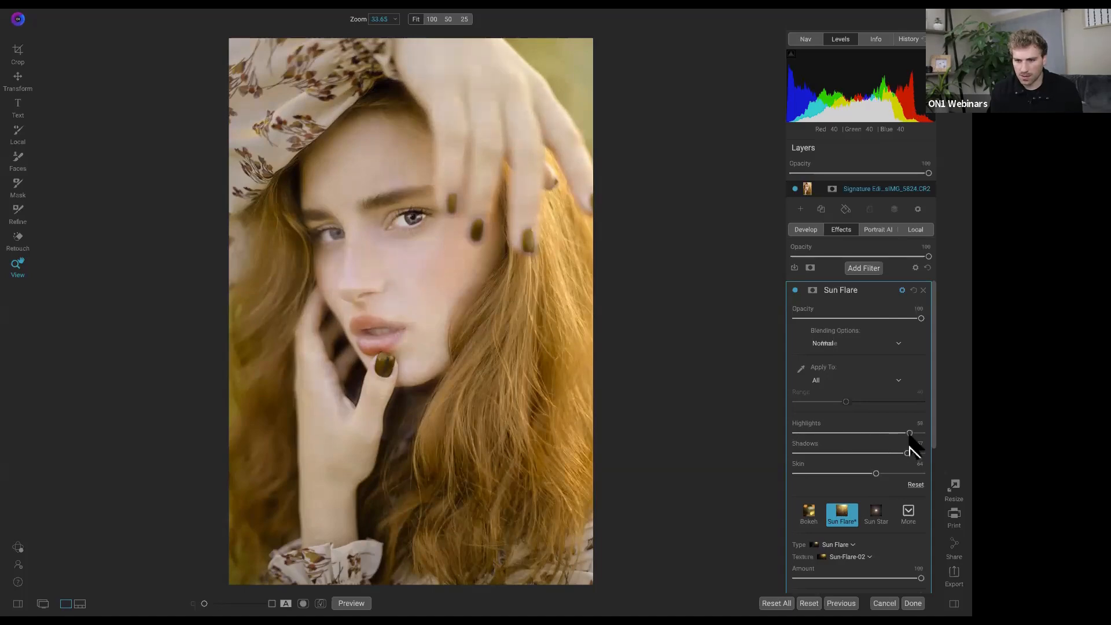
click(795, 291)
click(796, 291)
click(795, 290)
click(795, 291)
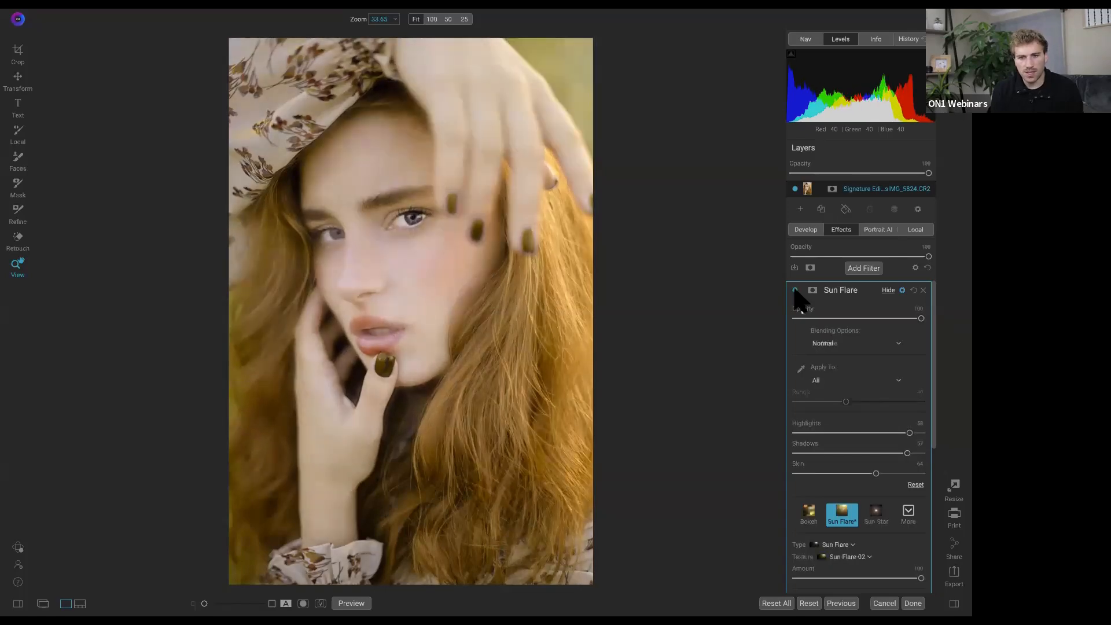
click(795, 290)
click(795, 290)
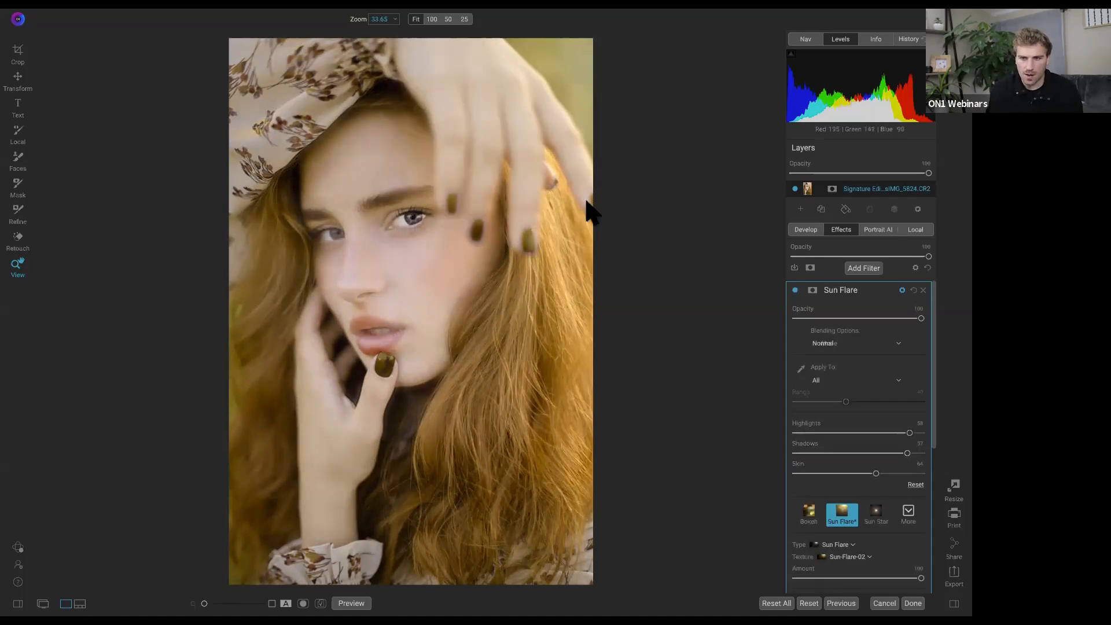
Set the Sunshine Warmth of the Sun Flare filter to 30
scroll(861, 427, down, 5)
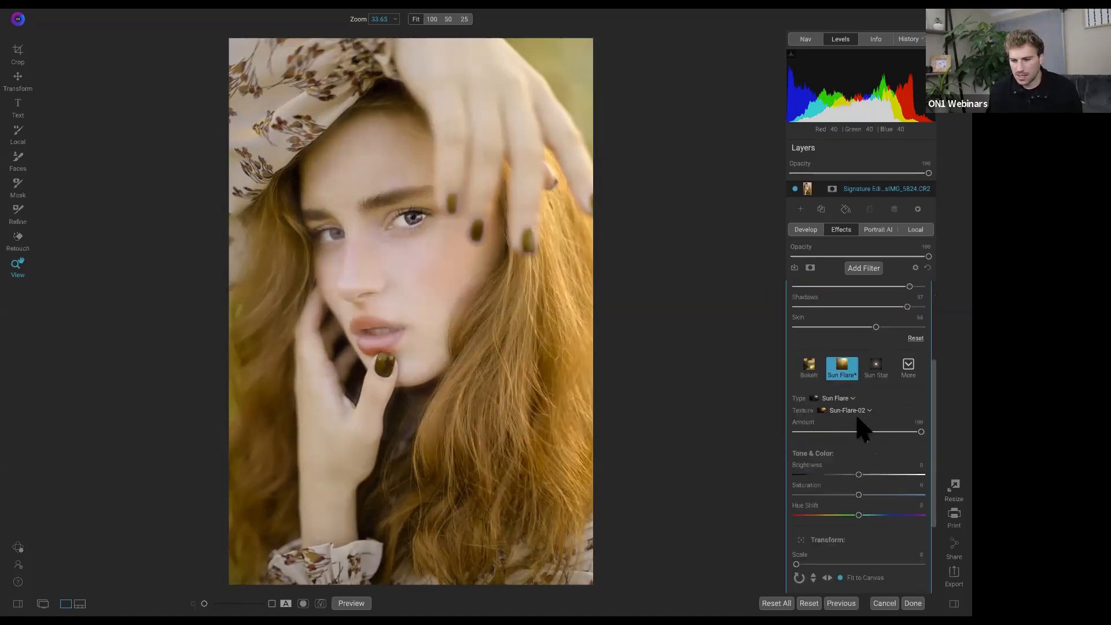
scroll(857, 416, up, 3)
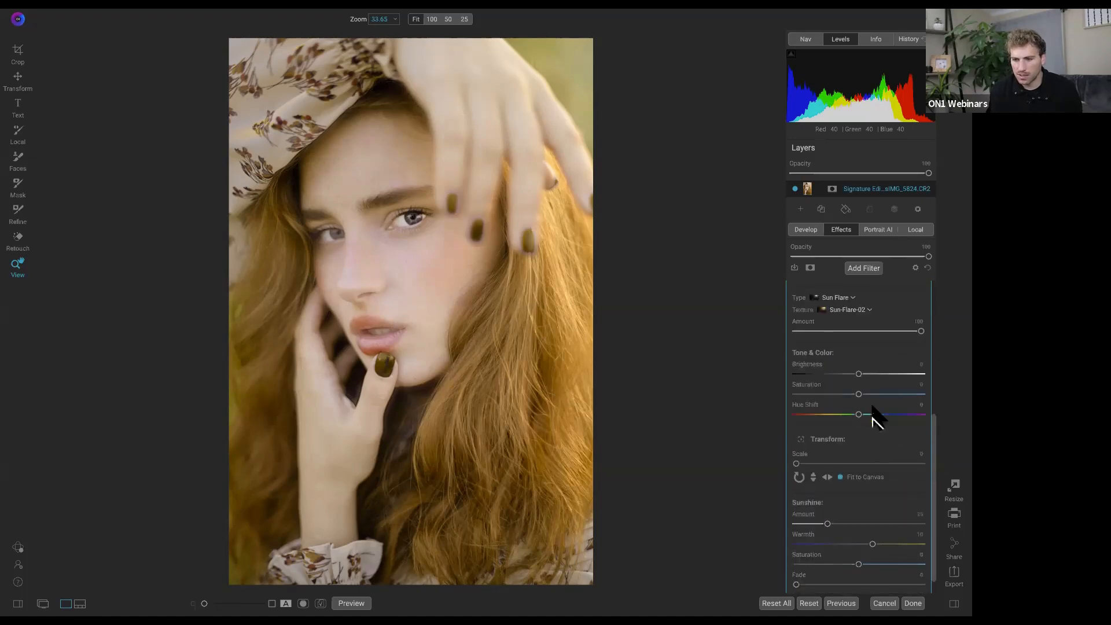
scroll(875, 509, down, 1)
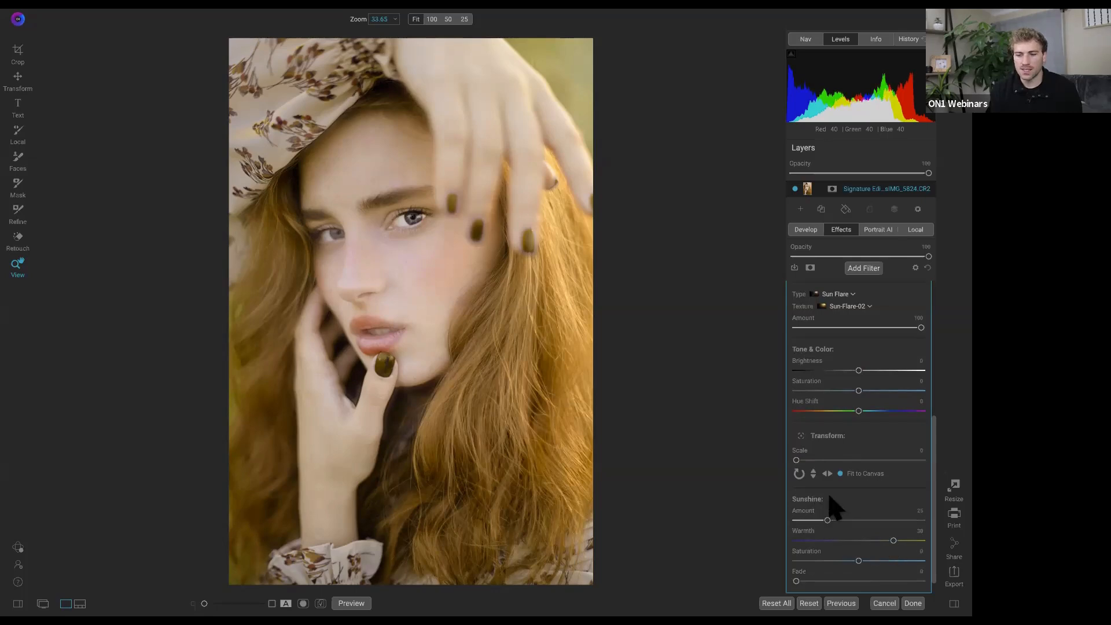
scroll(873, 508, up, 8)
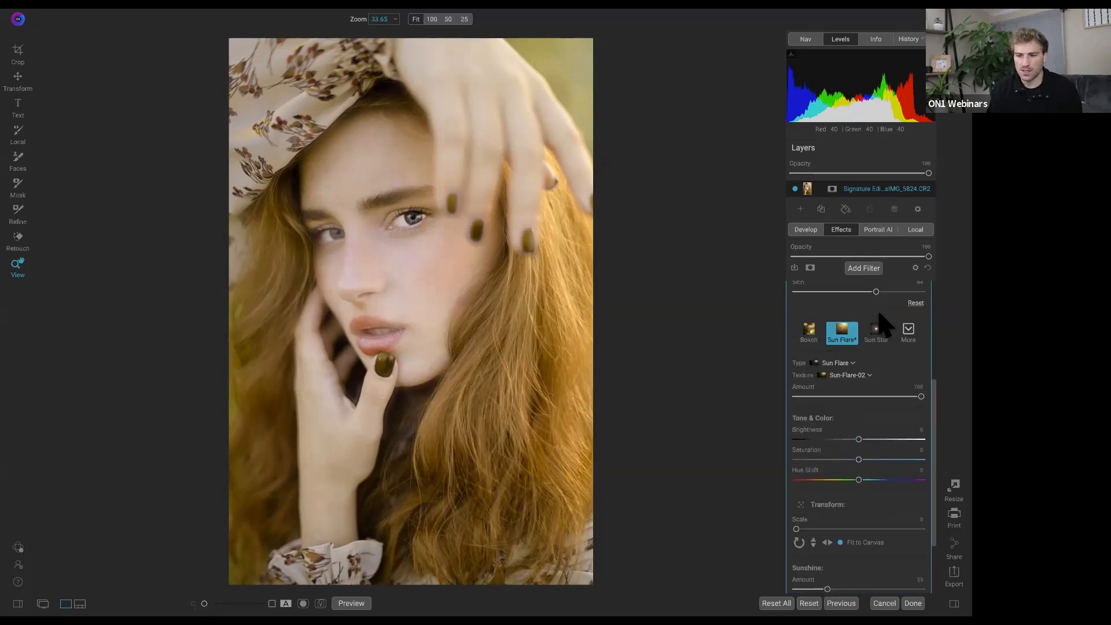
scroll(883, 421, down, 9)
scroll(882, 420, up, 10)
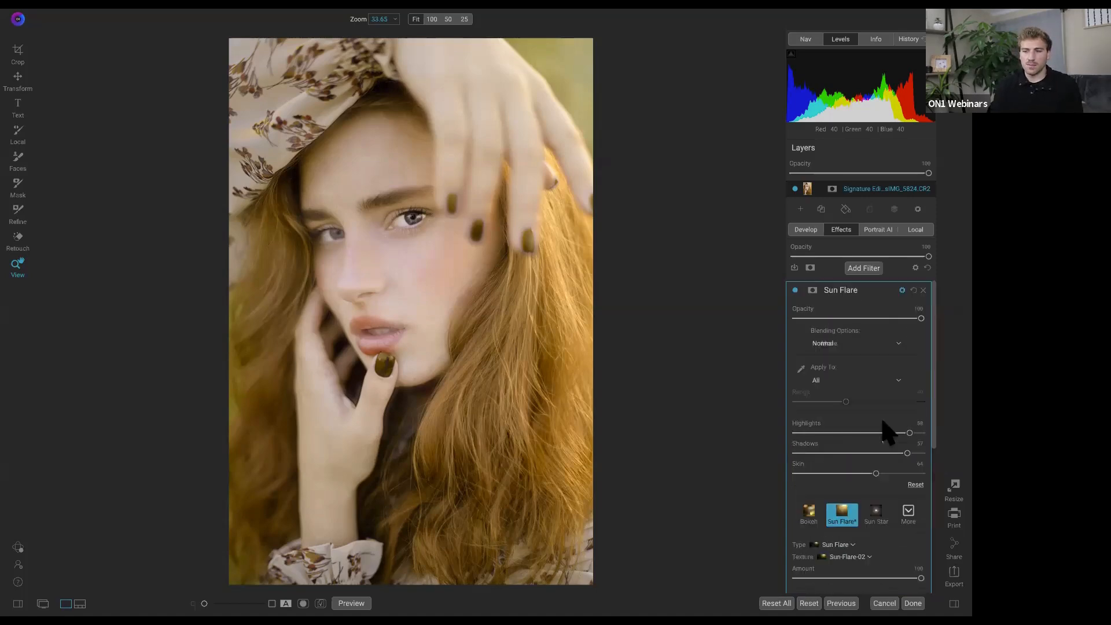
scroll(868, 374, down, 10)
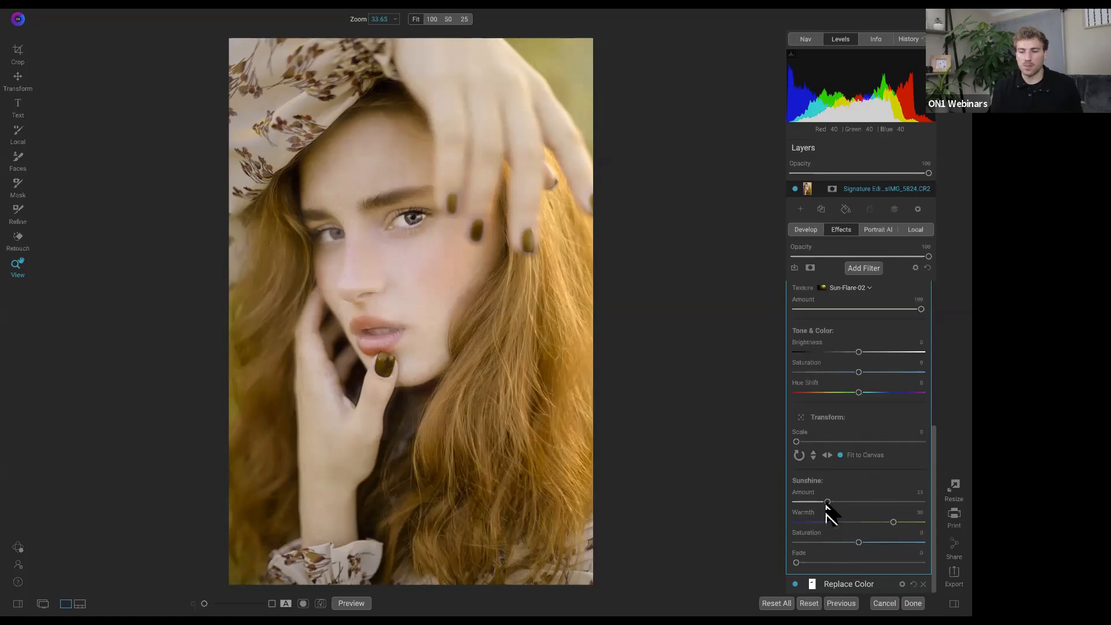
Set the Sunshine Amount to 63 and its Saturation to 15, and compare the photo with Sun Flare on and off
drag(835, 505, 853, 507)
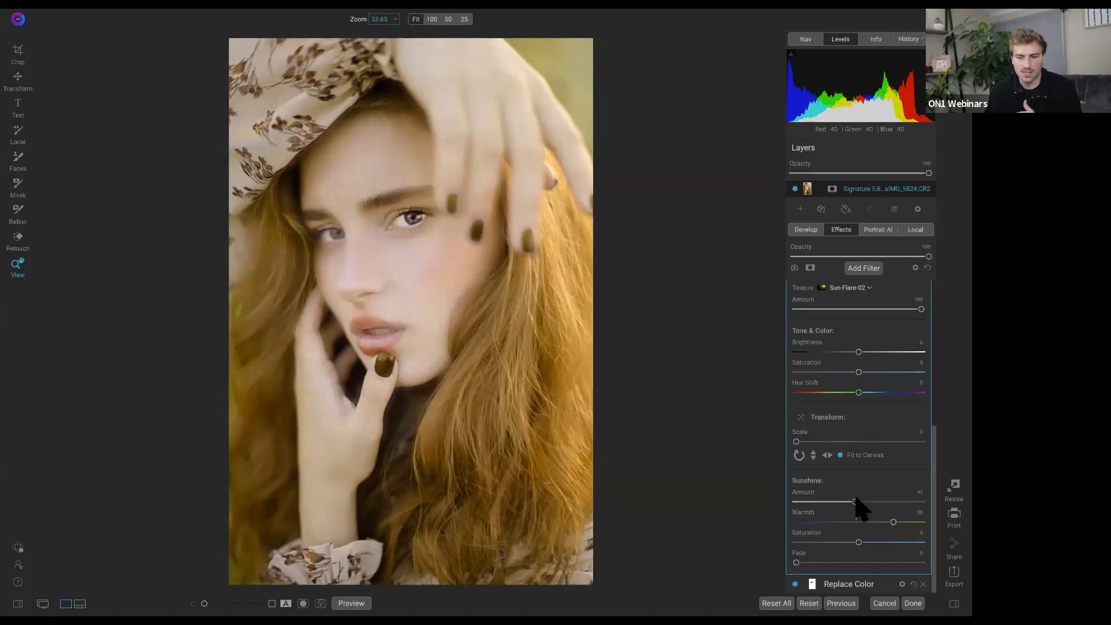
drag(856, 506, 916, 509)
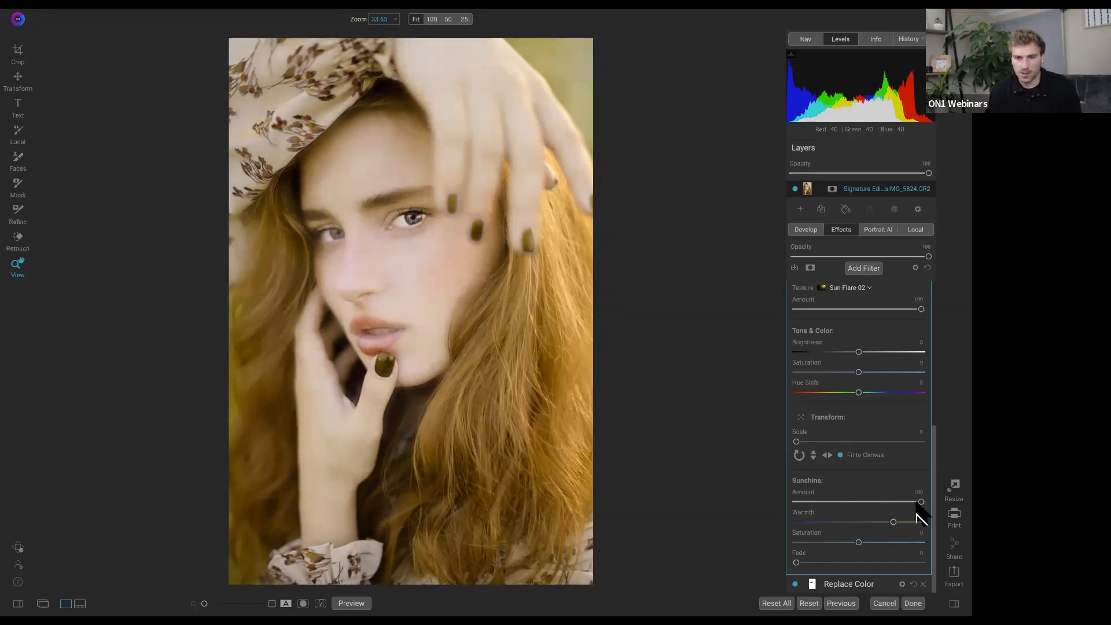
drag(844, 517, 869, 504)
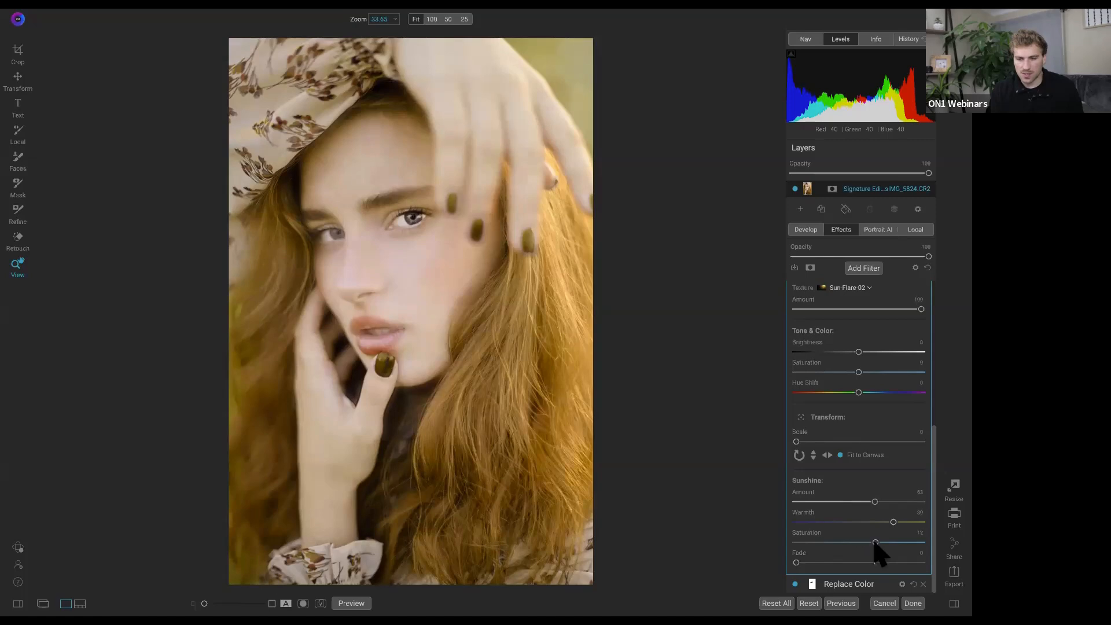
scroll(877, 547, up, 6)
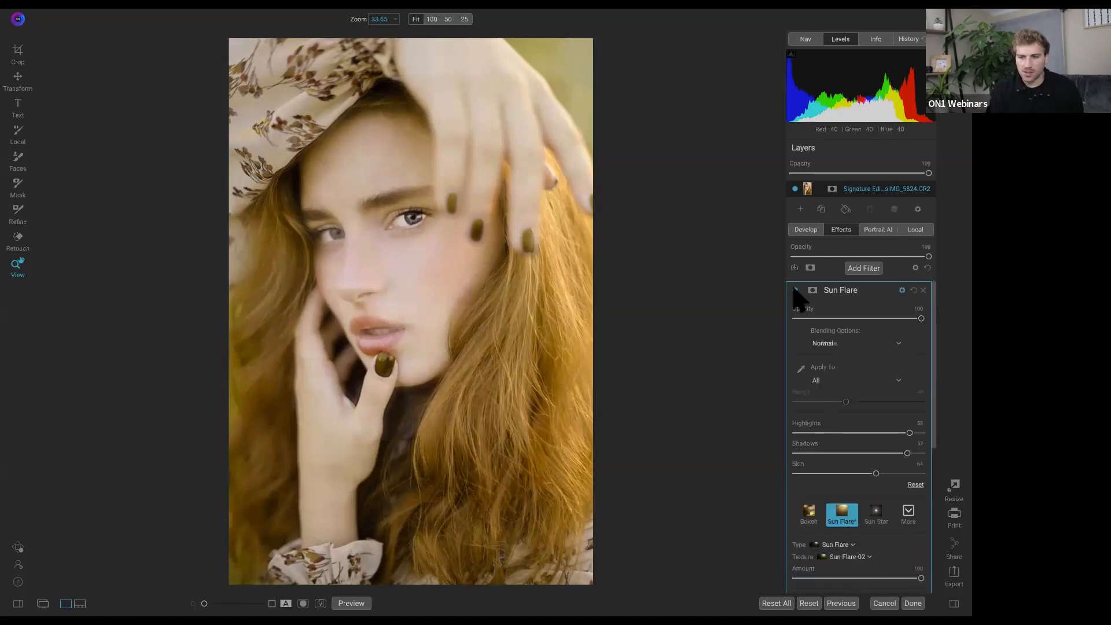
click(794, 290)
click(794, 290)
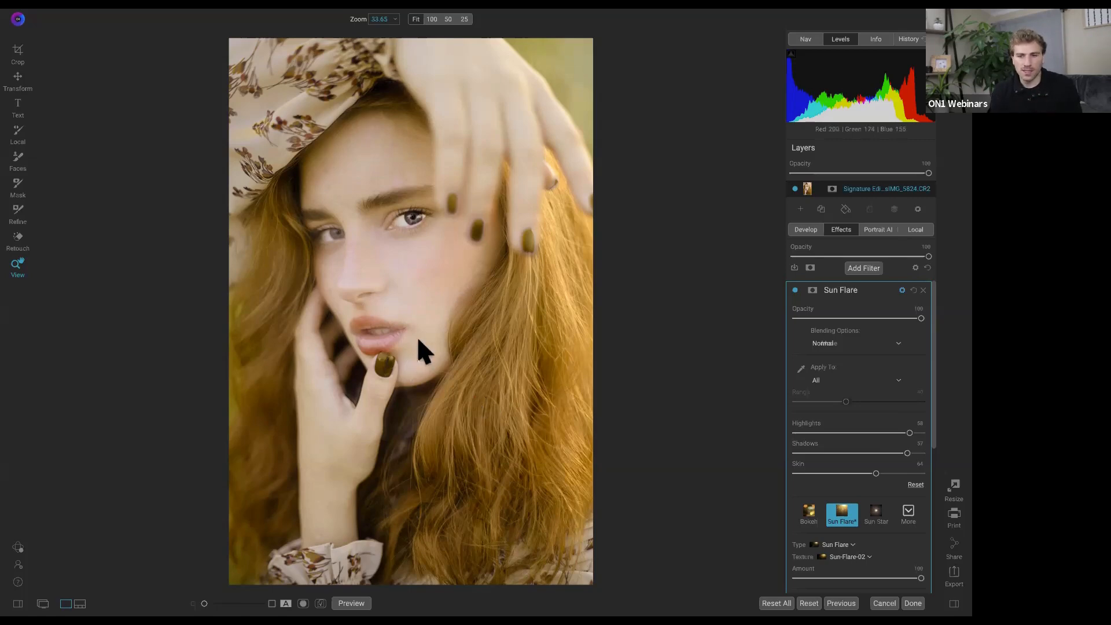
Paint Sun Flare out over the face with the masking brush at size 800 and 20 opacity
key(b)
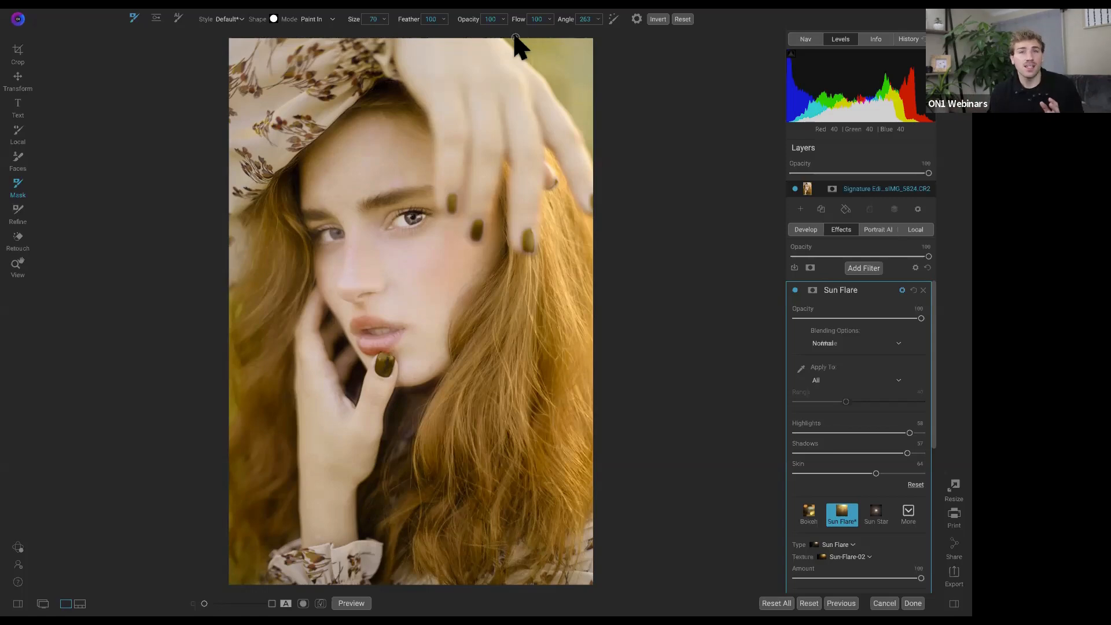
drag(472, 21, 399, 40)
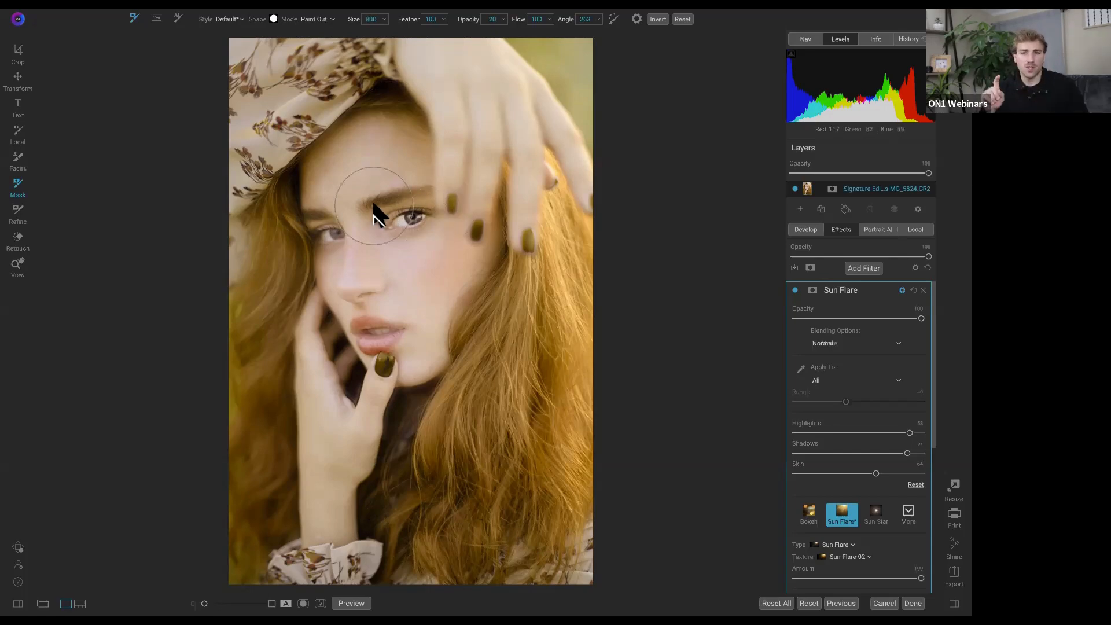
mouse_move(374, 186)
mouse_down()
mouse_move(401, 162)
mouse_move(399, 182)
mouse_move(391, 158)
mouse_move(359, 151)
mouse_move(347, 162)
mouse_move(338, 229)
mouse_move(345, 169)
mouse_move(420, 161)
mouse_move(414, 258)
mouse_move(385, 217)
mouse_move(402, 336)
mouse_move(363, 304)
mouse_move(336, 222)
mouse_move(391, 331)
mouse_move(433, 327)
mouse_move(430, 355)
mouse_move(452, 291)
mouse_move(400, 260)
mouse_move(373, 335)
mouse_move(407, 247)
mouse_move(455, 323)
mouse_move(444, 281)
mouse_move(404, 226)
mouse_move(391, 162)
mouse_up()
mouse_move(343, 287)
mouse_down()
mouse_move(339, 254)
mouse_move(384, 226)
mouse_move(419, 341)
mouse_move(448, 325)
mouse_move(397, 229)
mouse_move(395, 167)
mouse_move(334, 267)
mouse_up()
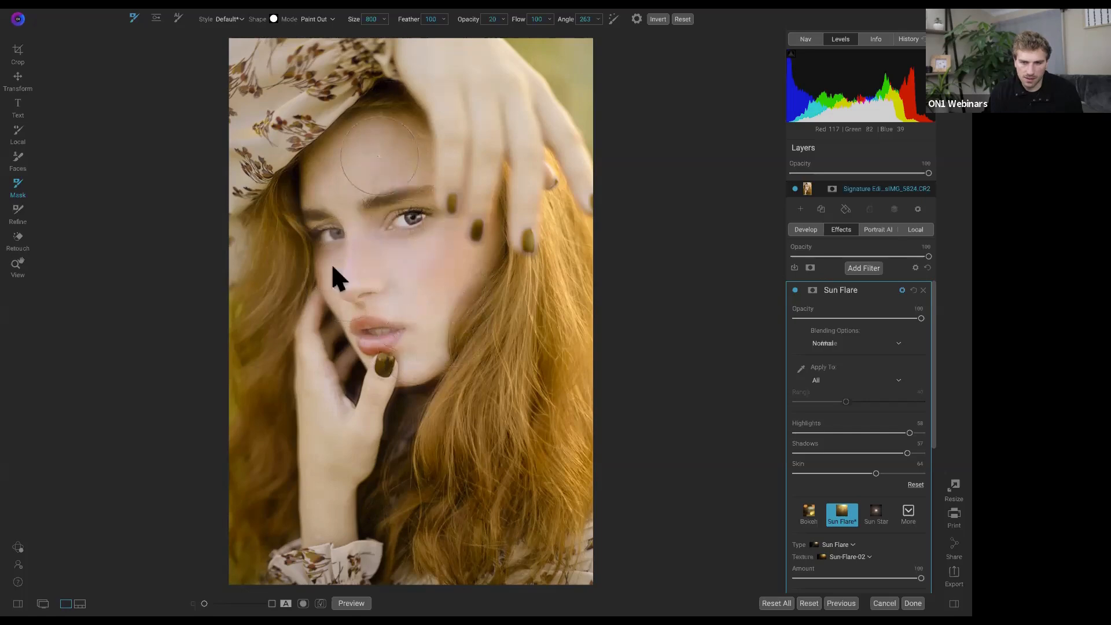
mouse_move(450, 322)
mouse_down()
mouse_move(421, 321)
mouse_move(423, 266)
mouse_move(422, 363)
mouse_move(431, 295)
mouse_move(438, 304)
mouse_move(408, 270)
mouse_move(382, 307)
mouse_move(330, 181)
mouse_move(357, 165)
mouse_move(448, 290)
mouse_move(377, 256)
mouse_move(376, 166)
mouse_up()
Raise the masking brush opacity to 45 and paint more of the Sun Flare effect off the face
drag(458, 23, 488, 23)
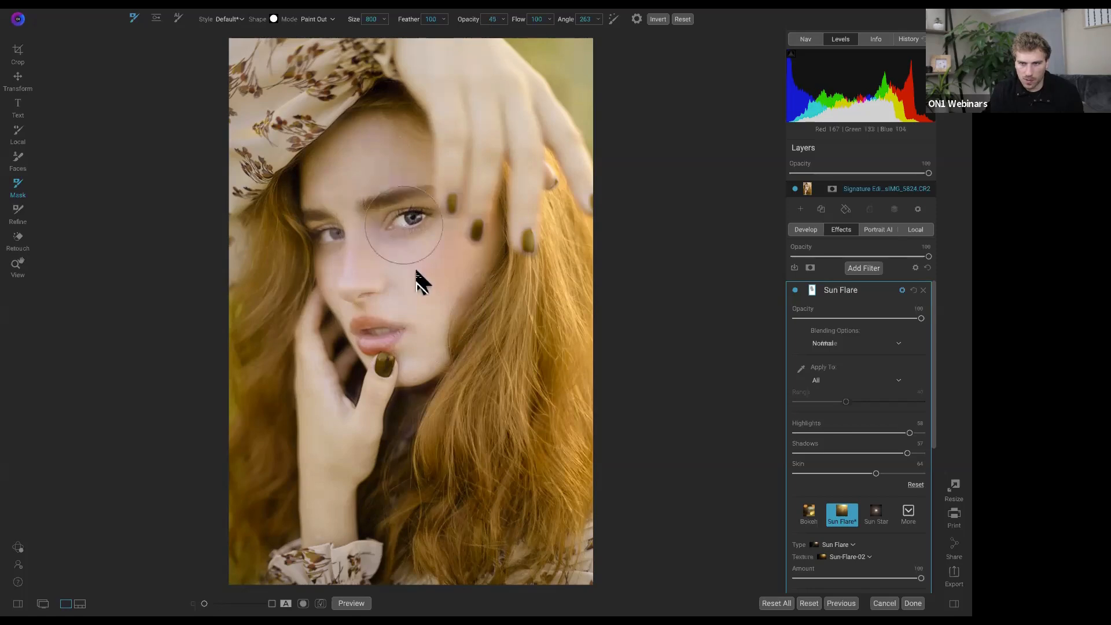
mouse_move(428, 318)
mouse_down()
mouse_move(340, 205)
mouse_move(402, 140)
mouse_move(345, 268)
mouse_move(424, 303)
mouse_move(455, 291)
mouse_move(462, 262)
mouse_move(409, 360)
mouse_move(337, 187)
mouse_up()
mouse_move(376, 292)
mouse_down()
mouse_move(347, 211)
mouse_move(376, 370)
mouse_move(452, 316)
mouse_move(380, 167)
mouse_up()
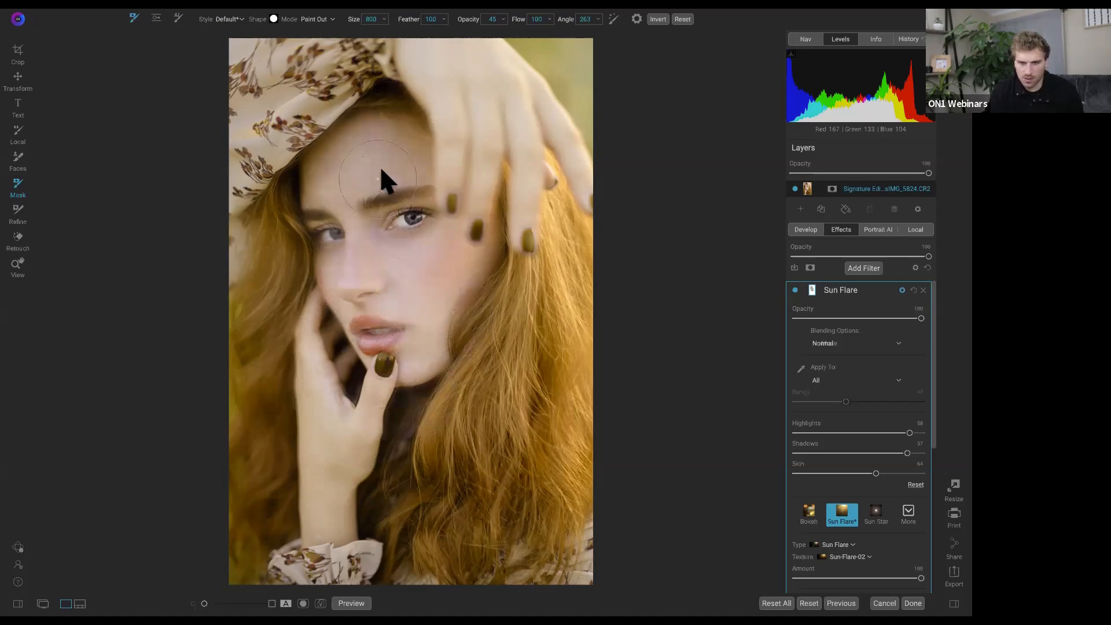
Compare the close-up portrait with Sun Flare on and off, and add a Curves filter
click(795, 290)
click(795, 291)
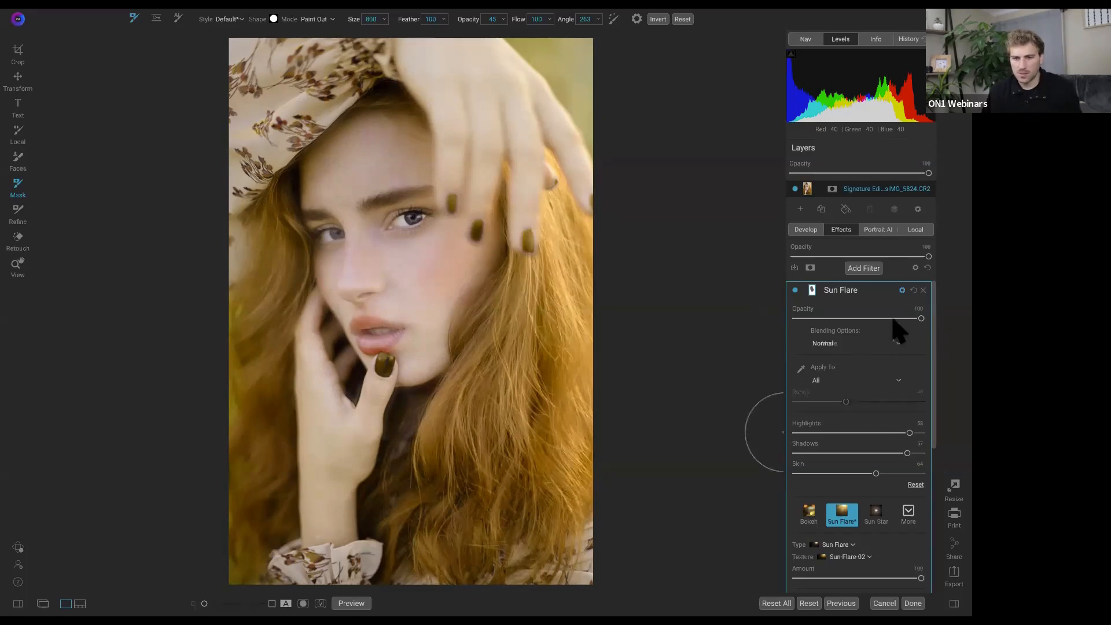
click(863, 270)
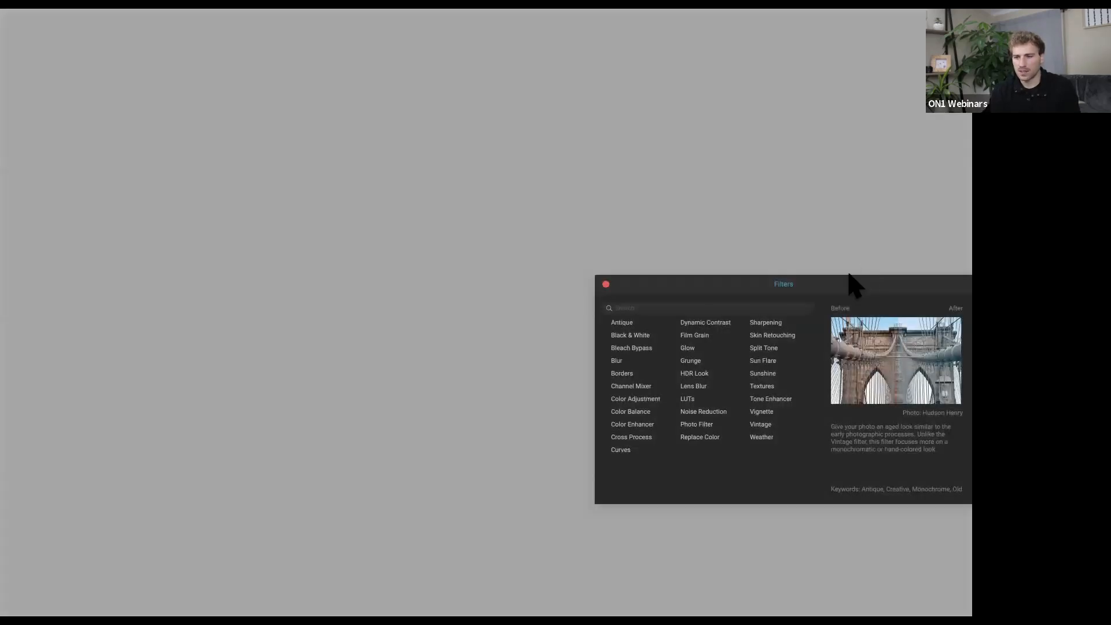
click(622, 451)
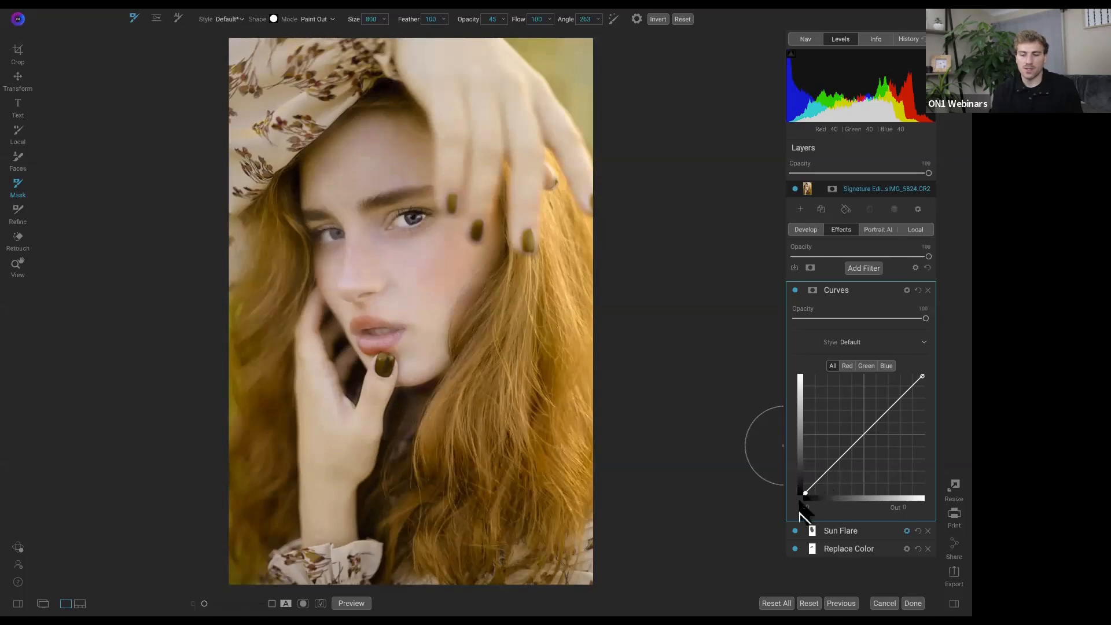
Shape an S-curve in the Curves filter, lowering the shadows to output 61 and raising the highlights at input 171 to output 183
click(839, 461)
drag(840, 462, 841, 468)
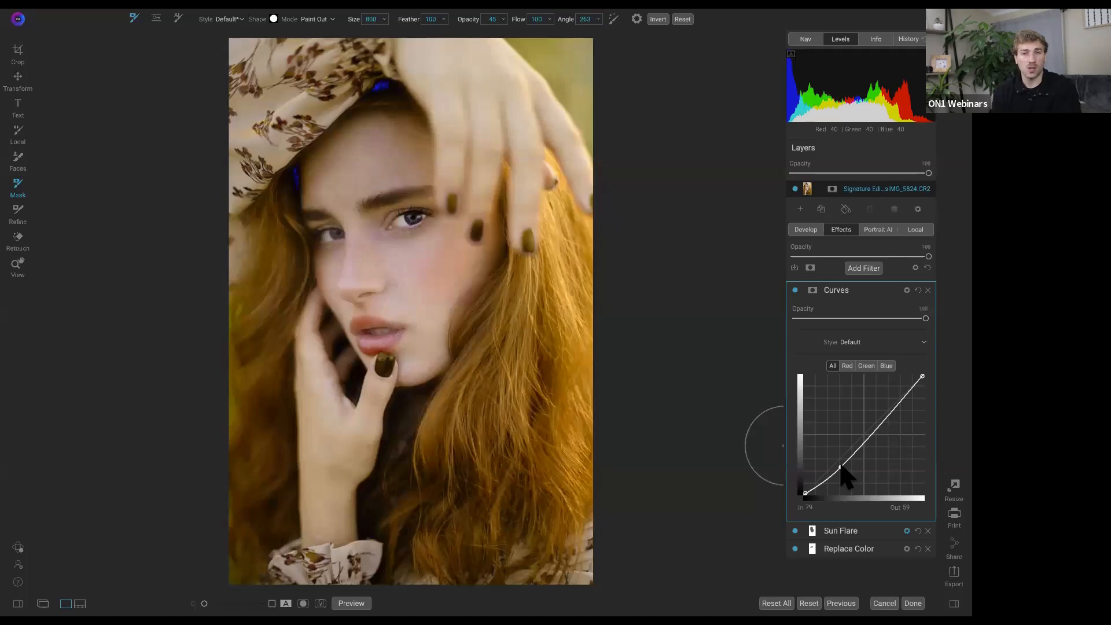
drag(841, 468, 843, 467)
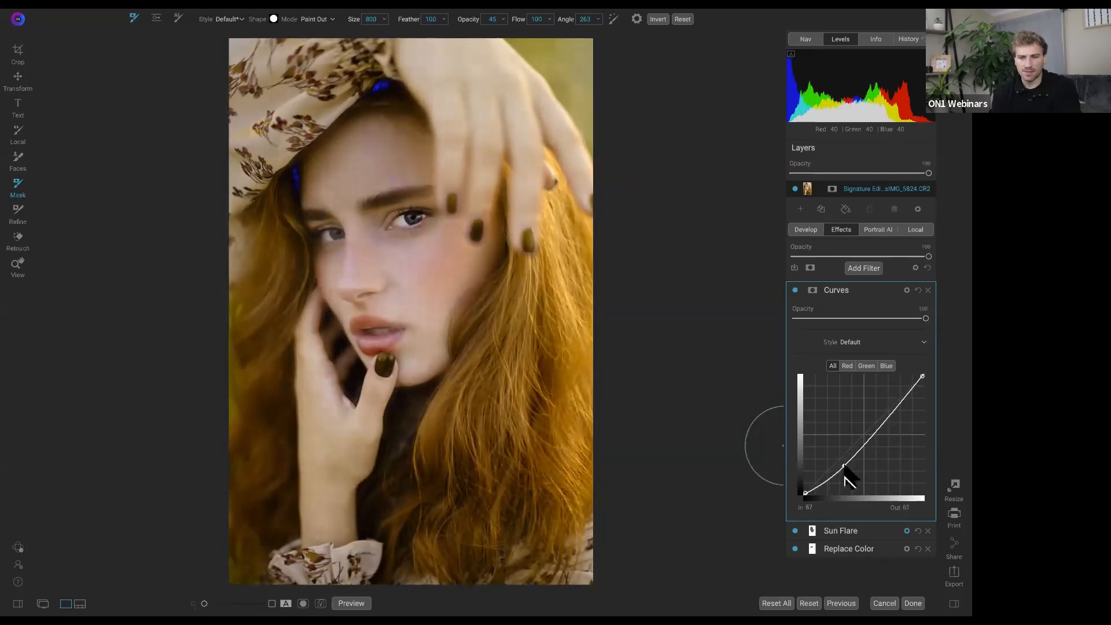
drag(881, 430, 883, 407)
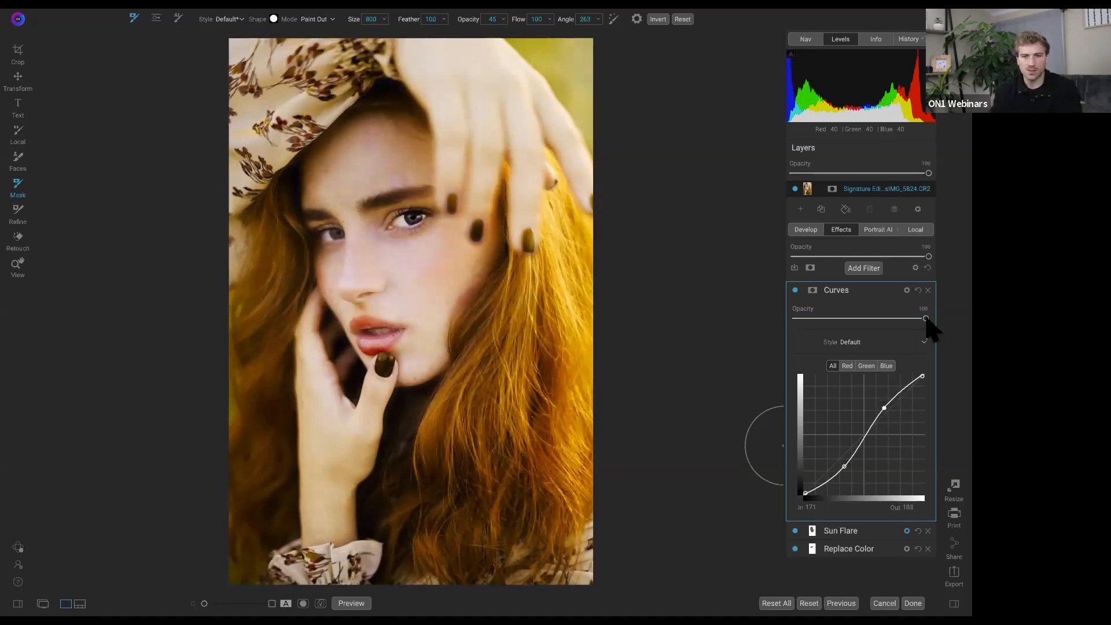
Try a lower opacity for the Curves filter and compare the photo with Curves on and off
drag(926, 319, 955, 352)
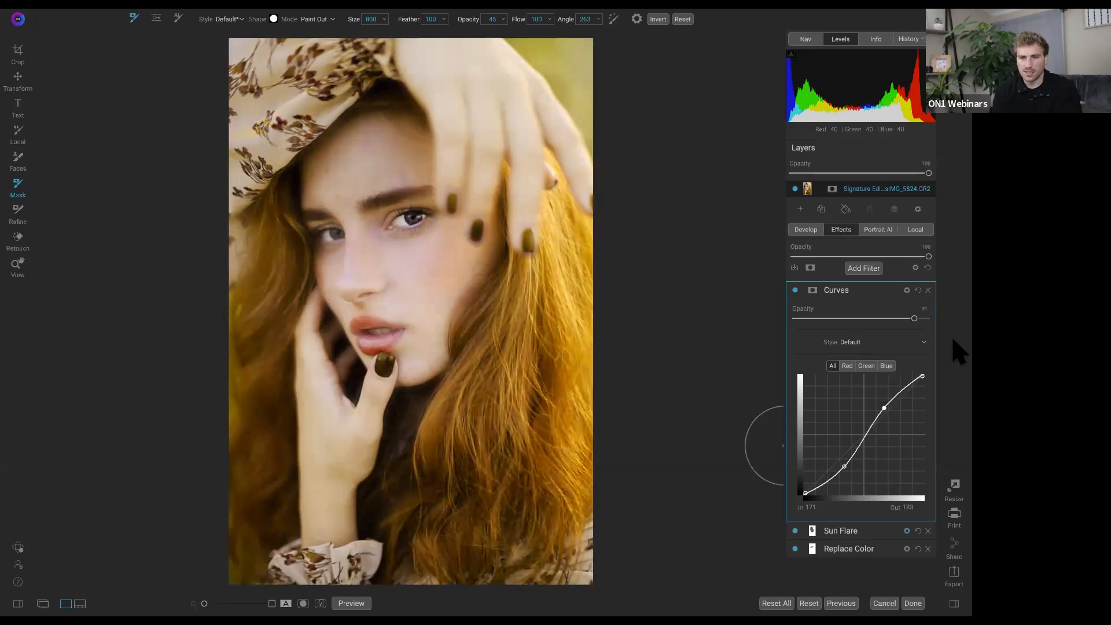
click(796, 297)
click(797, 297)
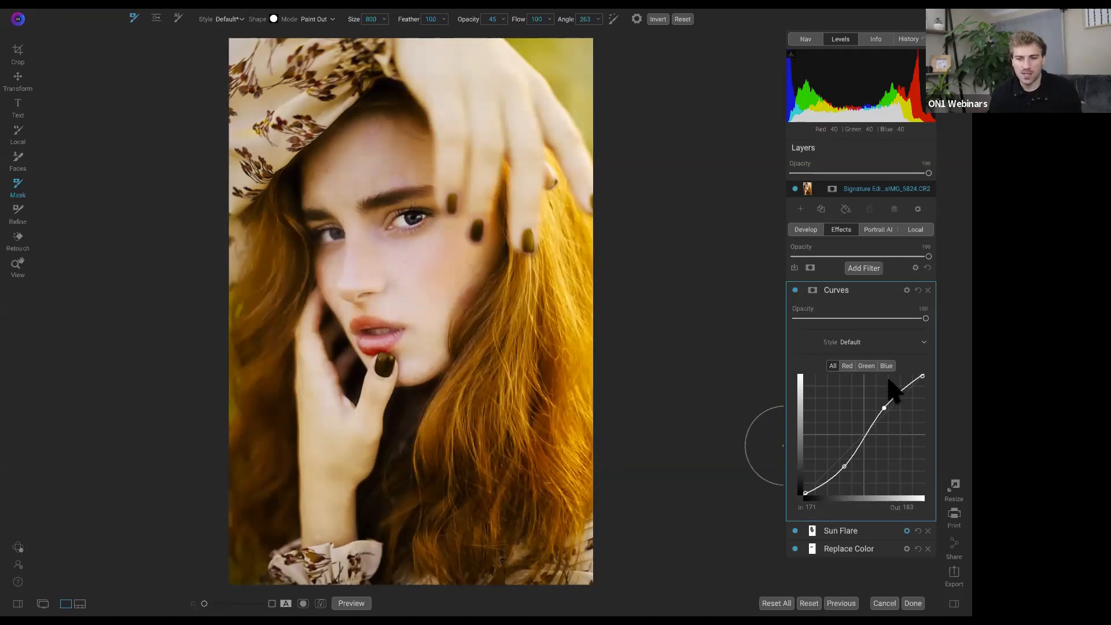
Set the blending mode of the Curves filter to Luminosity and compare the photo with Curves on and off
click(907, 290)
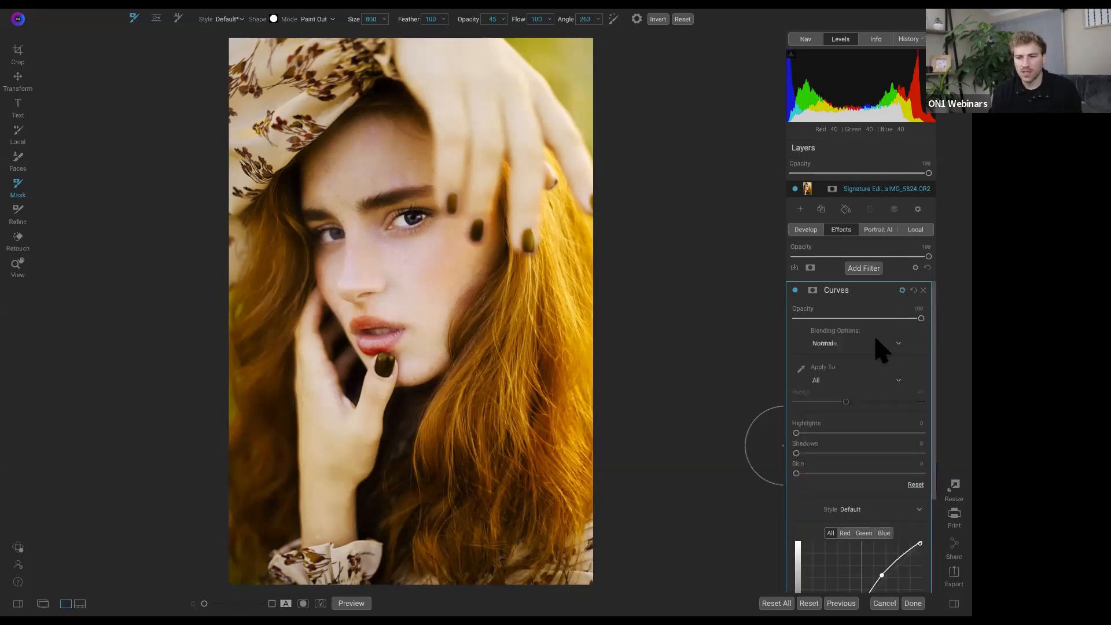
click(877, 343)
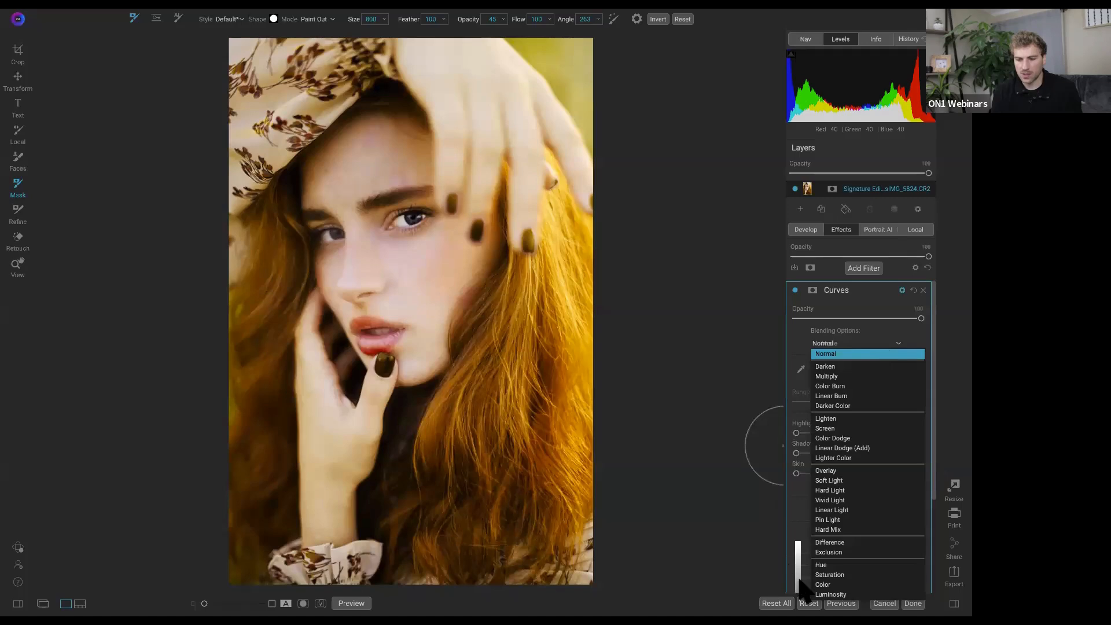
click(832, 594)
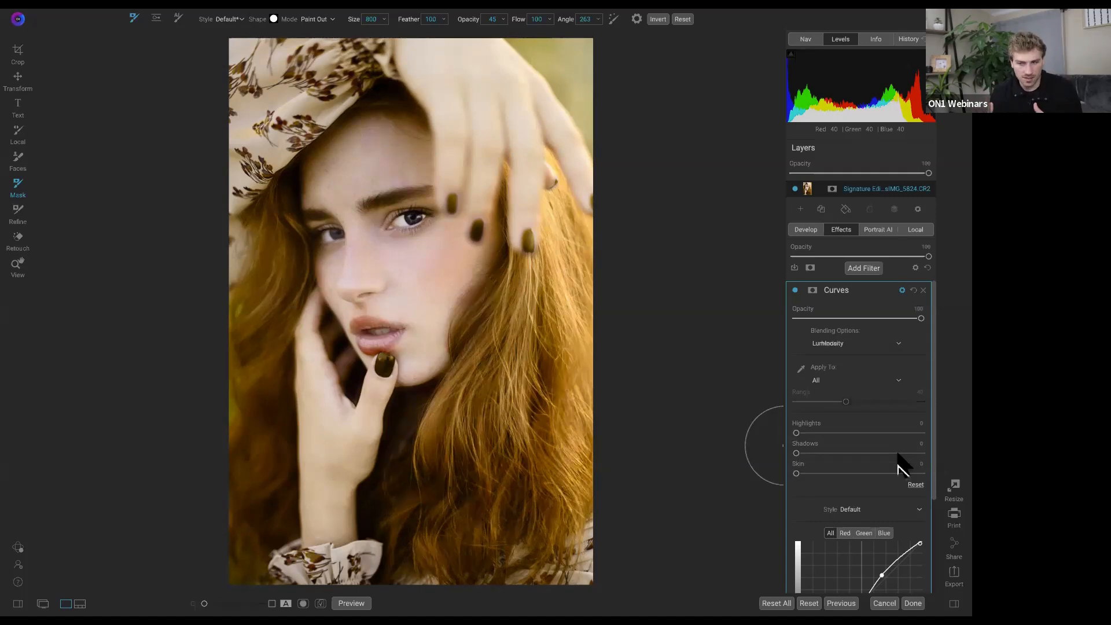
click(795, 291)
click(795, 291)
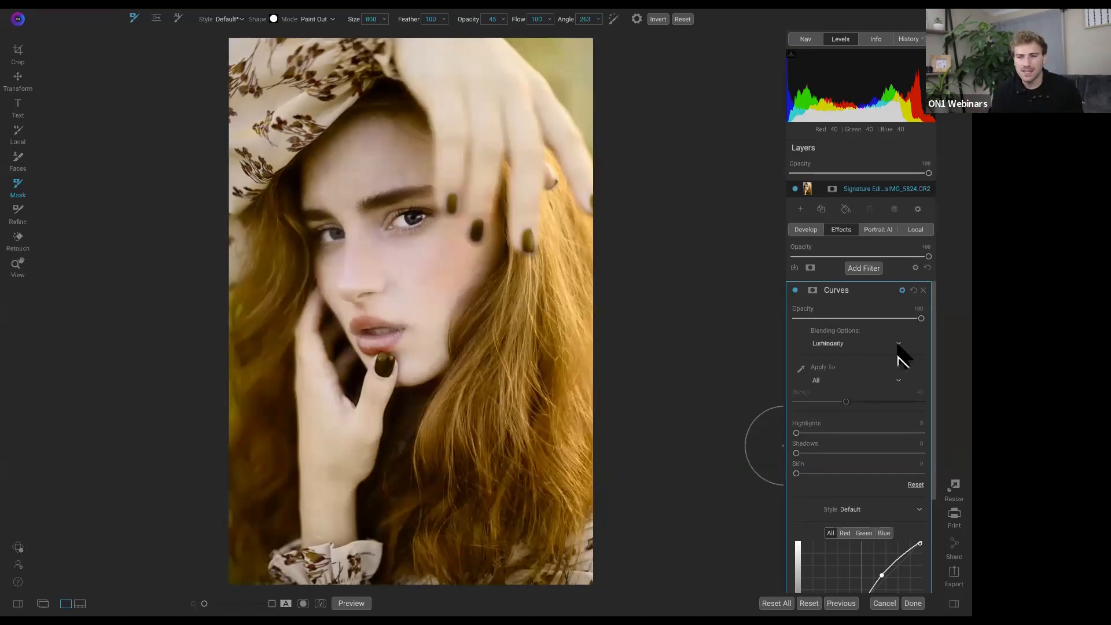
Lower the Curves opacity to 39, and compare the result with the filter off and with the original photo
drag(921, 319, 834, 319)
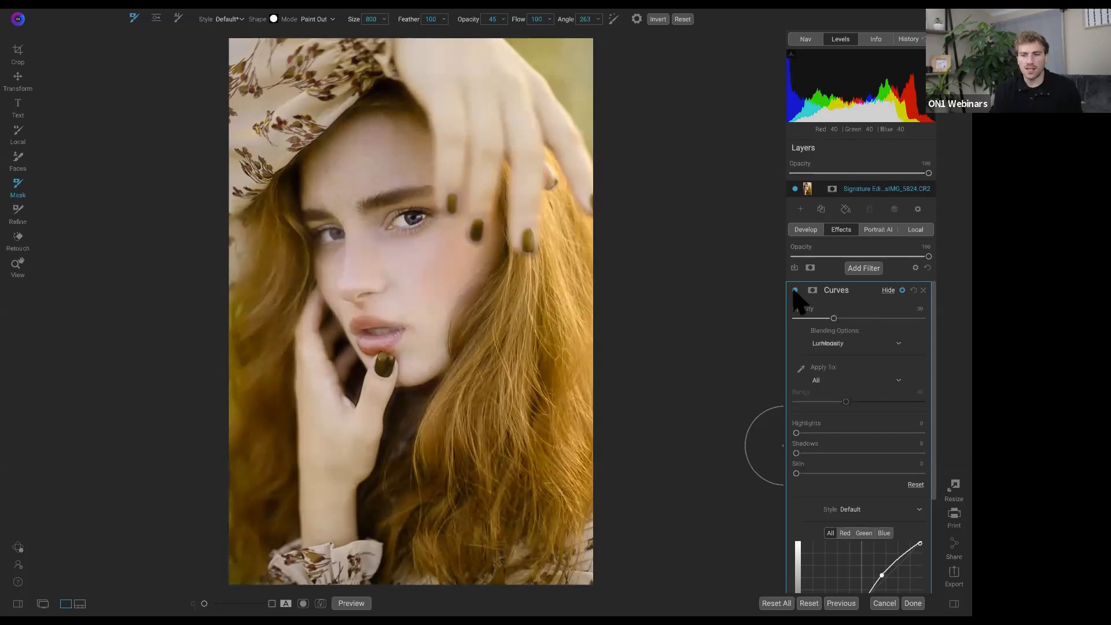
click(845, 318)
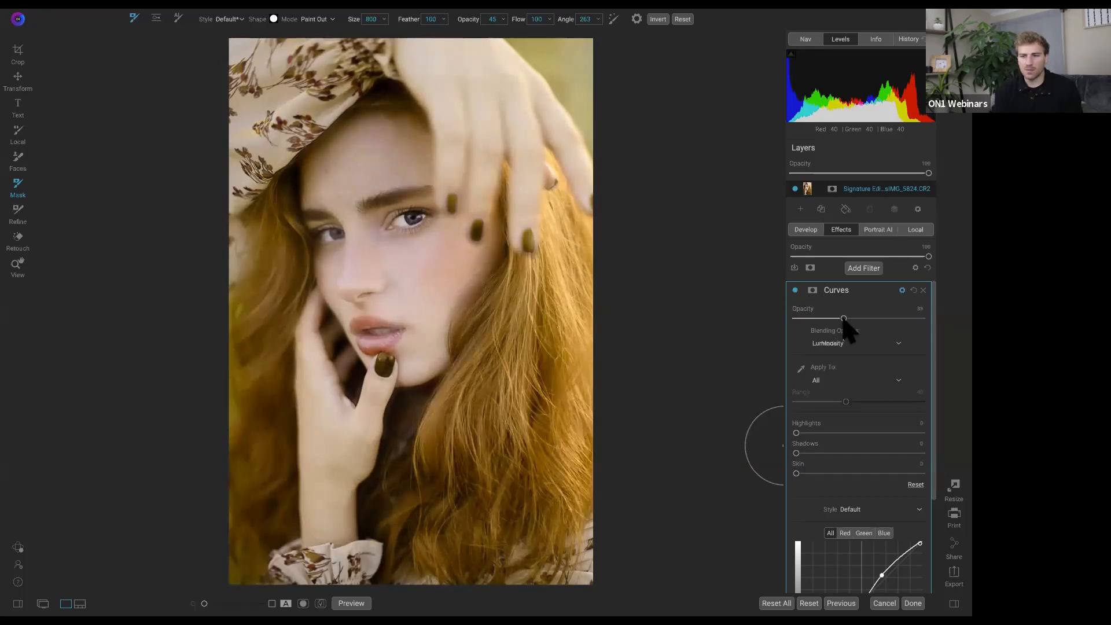
click(794, 290)
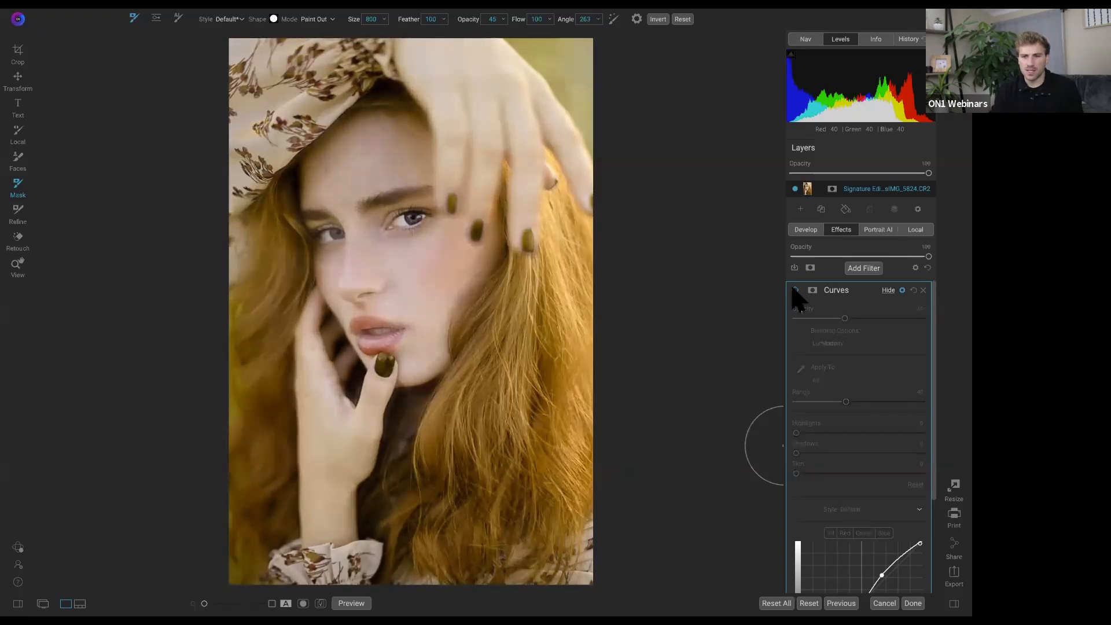
click(795, 290)
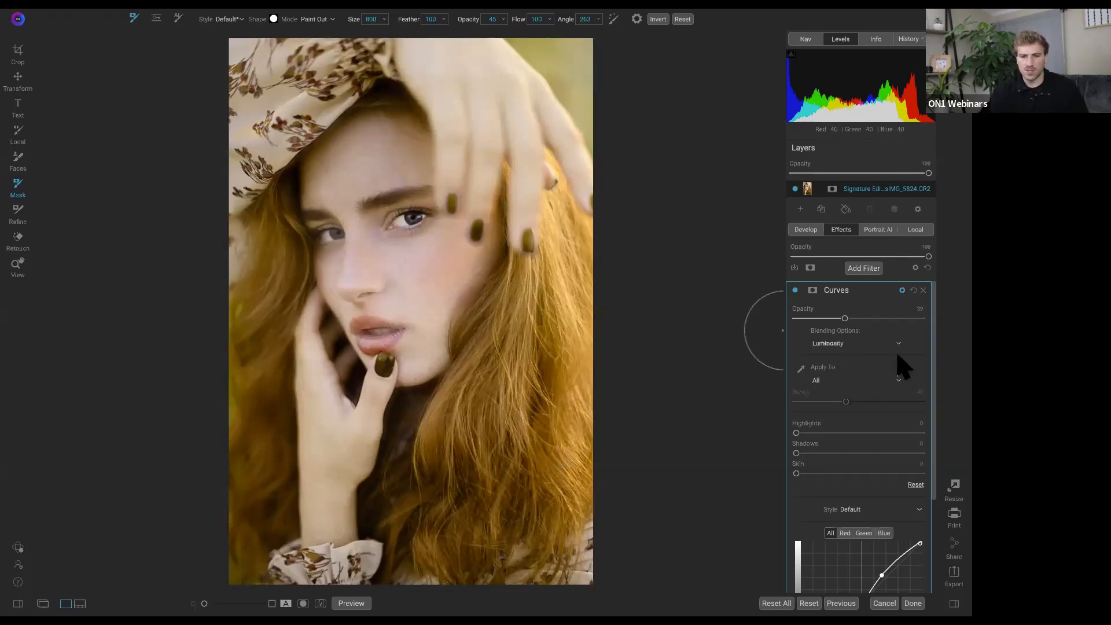
key(ctrl+p)
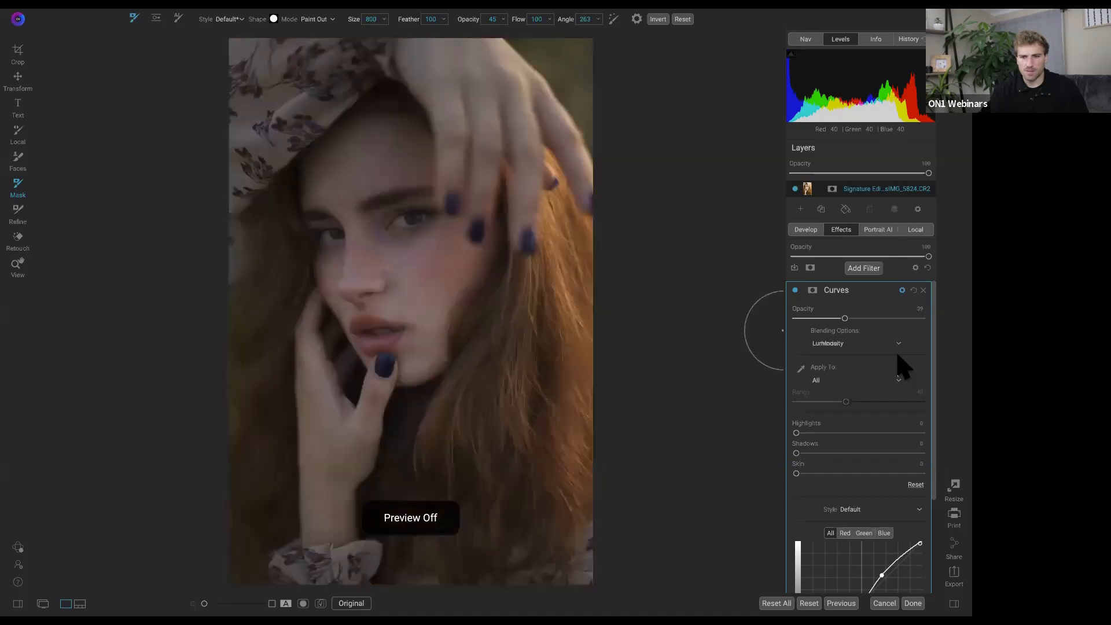
key(ctrl+p)
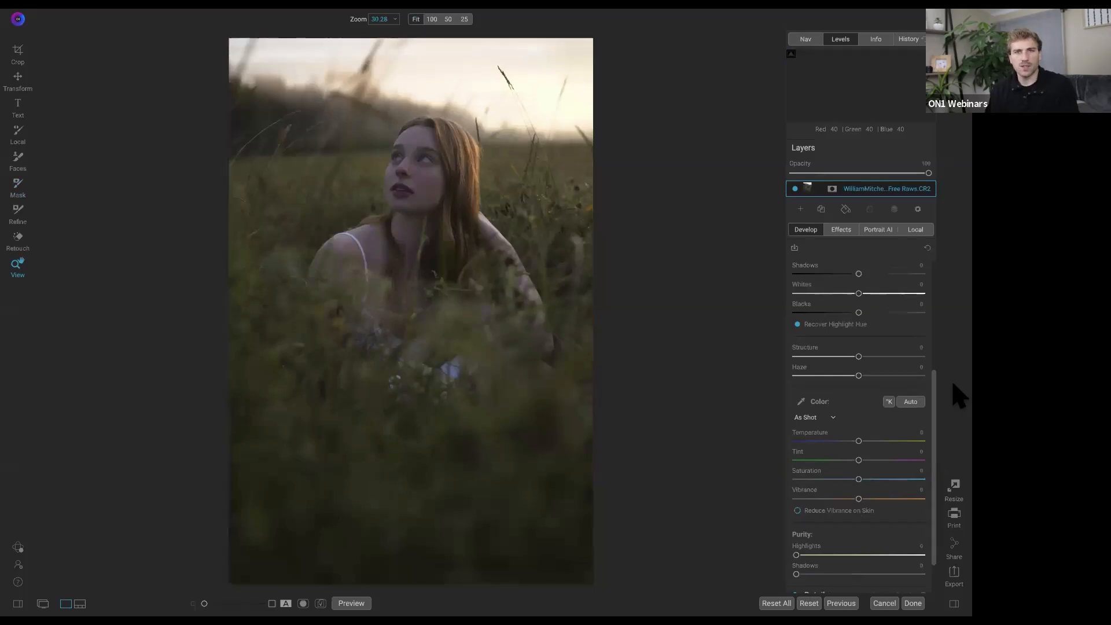
Try the ON1 Portrait camera profile on the portrait in the grass field and switch back to ON1 Standard
scroll(920, 413, up, 3)
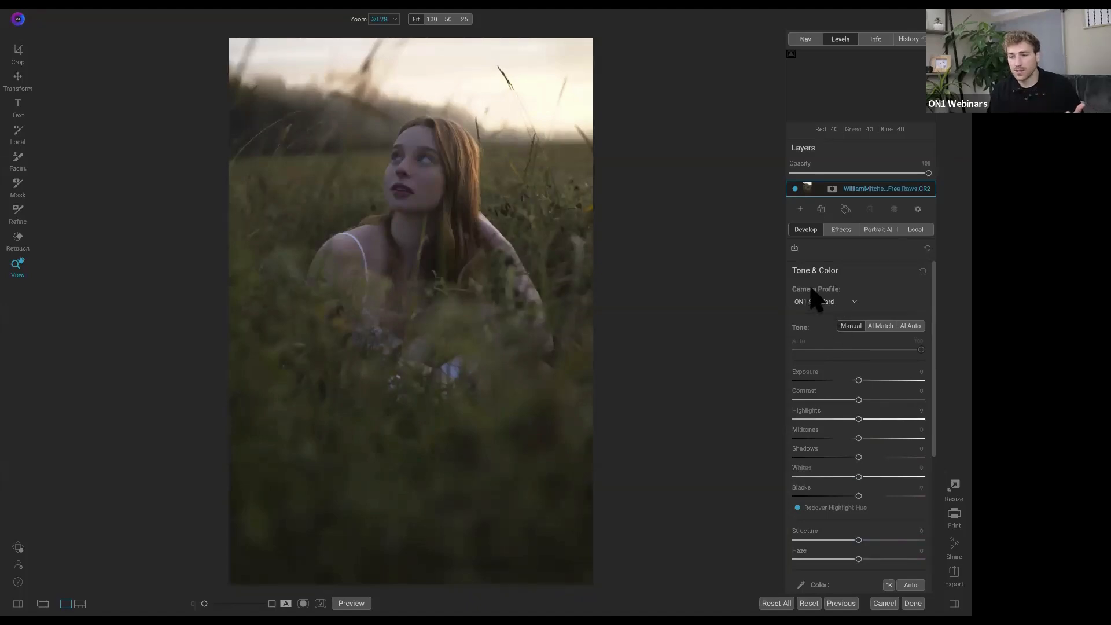
click(836, 303)
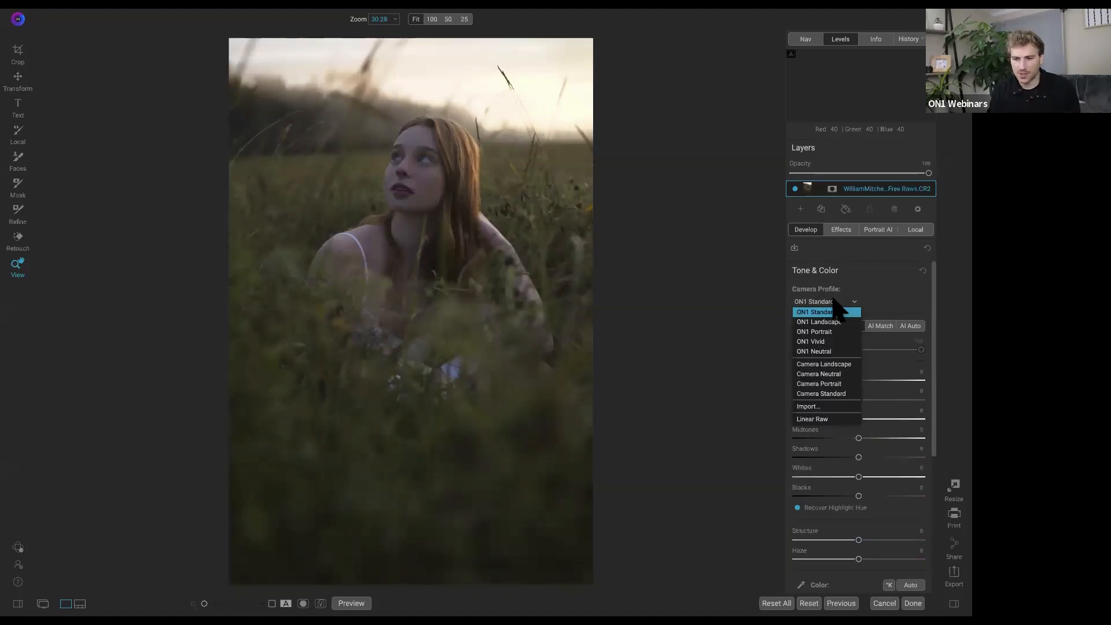
click(808, 332)
key(backslash)
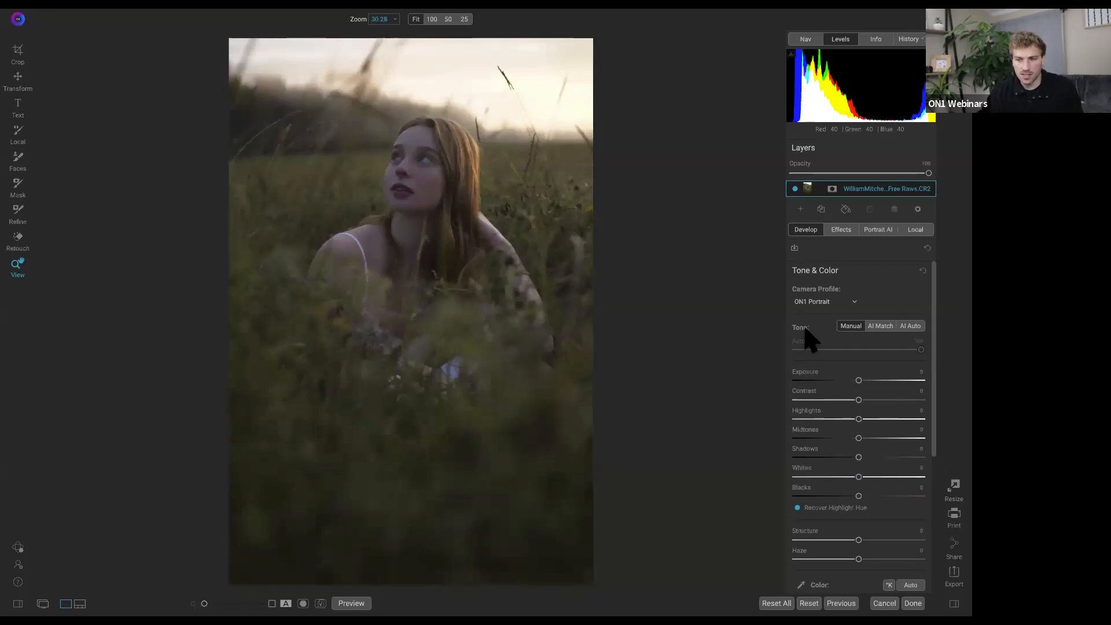
click(841, 303)
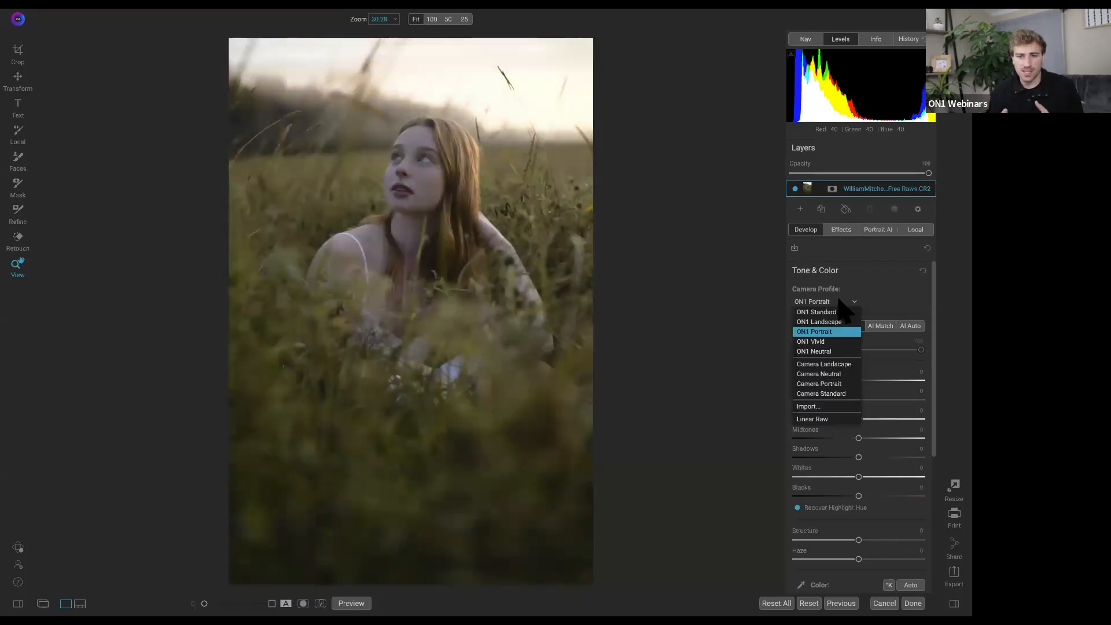
click(843, 313)
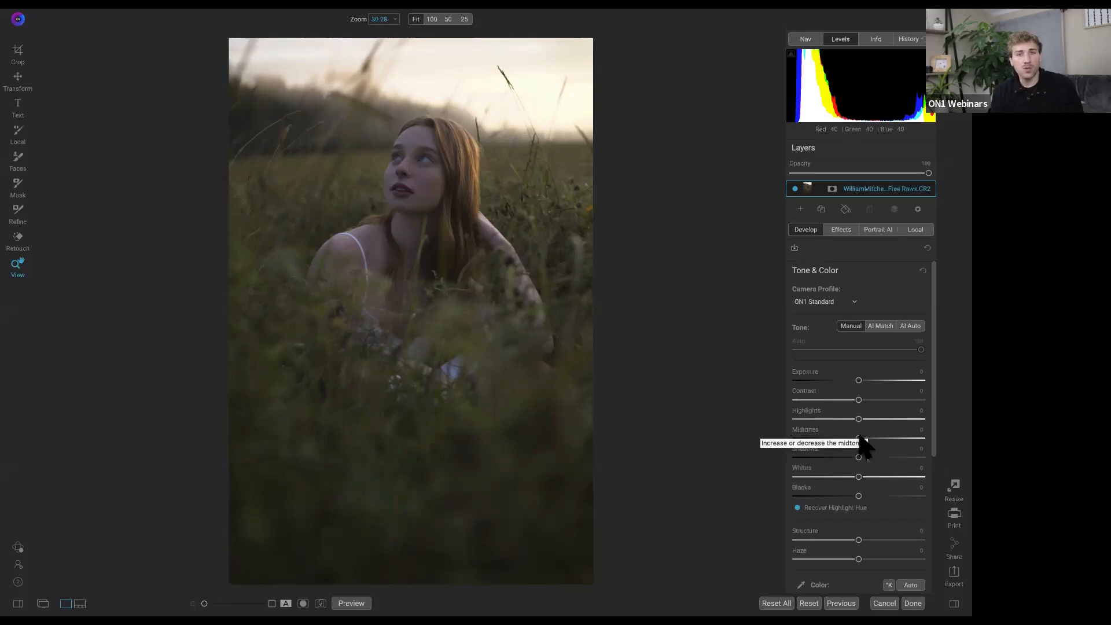
Try brightening the field portrait manually with Midtones 51, Shadows 12 and Exposure 0.65, and reset Tone & Color
drag(860, 438, 893, 441)
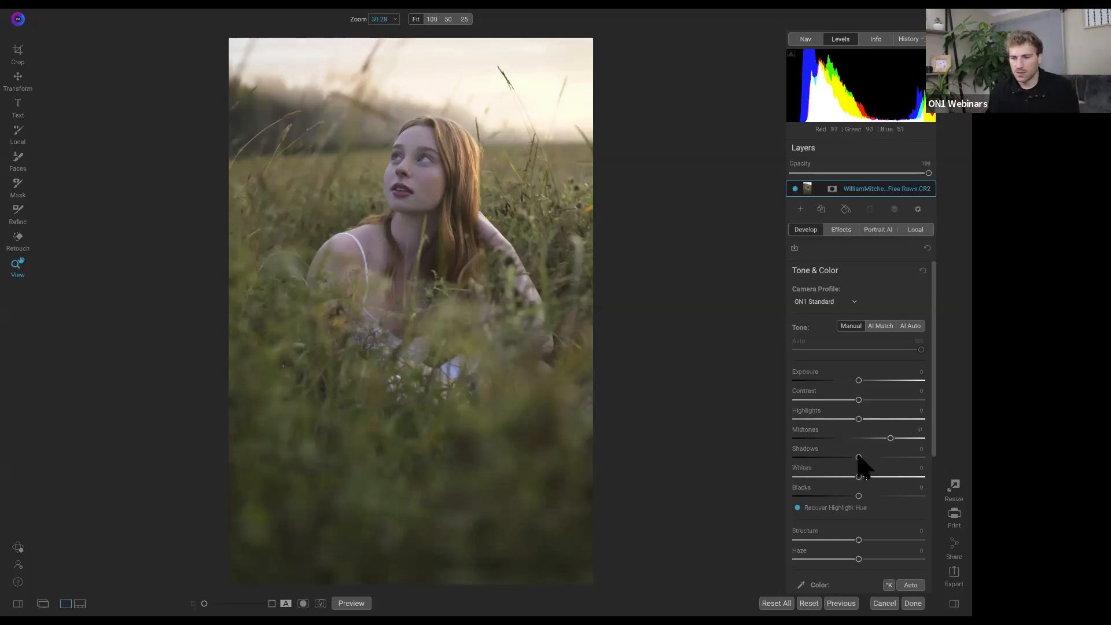
drag(860, 457, 883, 472)
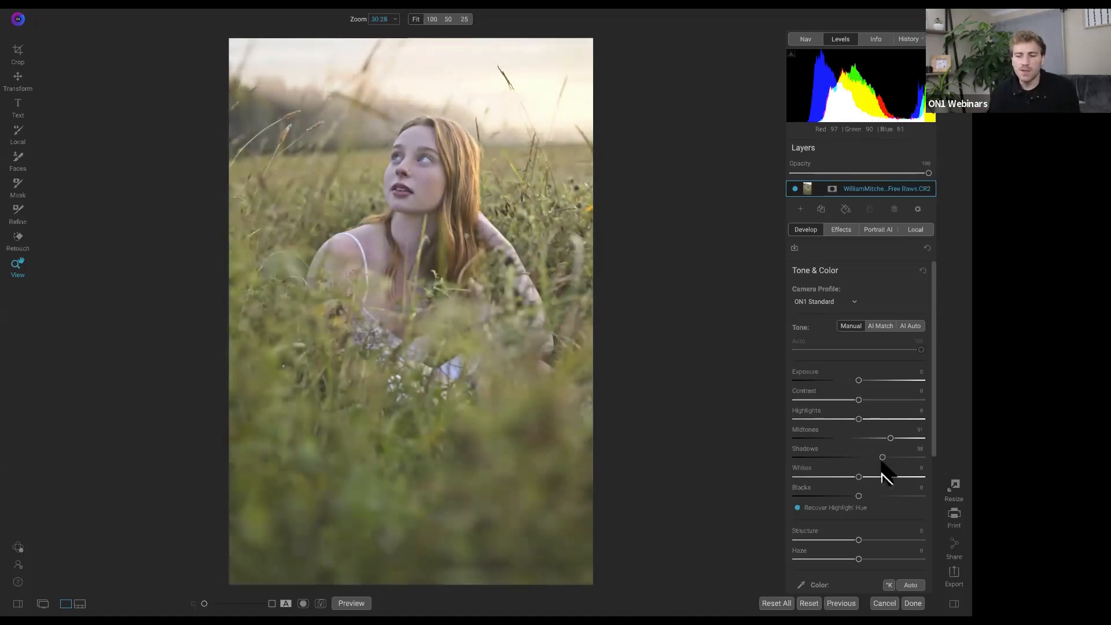
drag(882, 458, 888, 458)
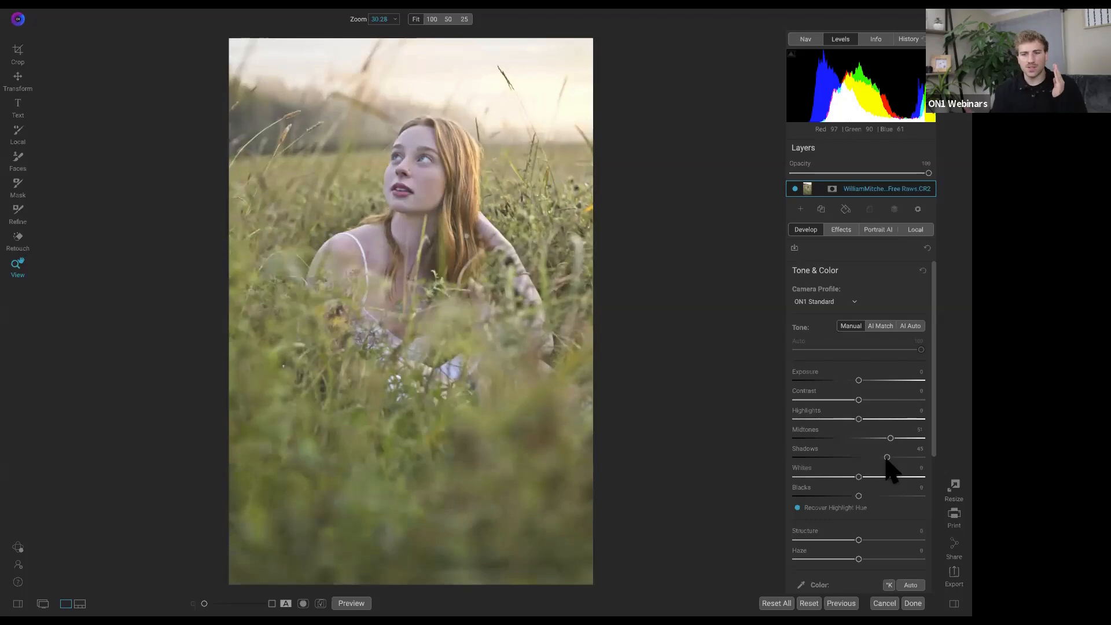
mouse_move(888, 462)
mouse_down()
mouse_move(910, 460)
mouse_move(866, 466)
mouse_up()
drag(859, 382, 869, 384)
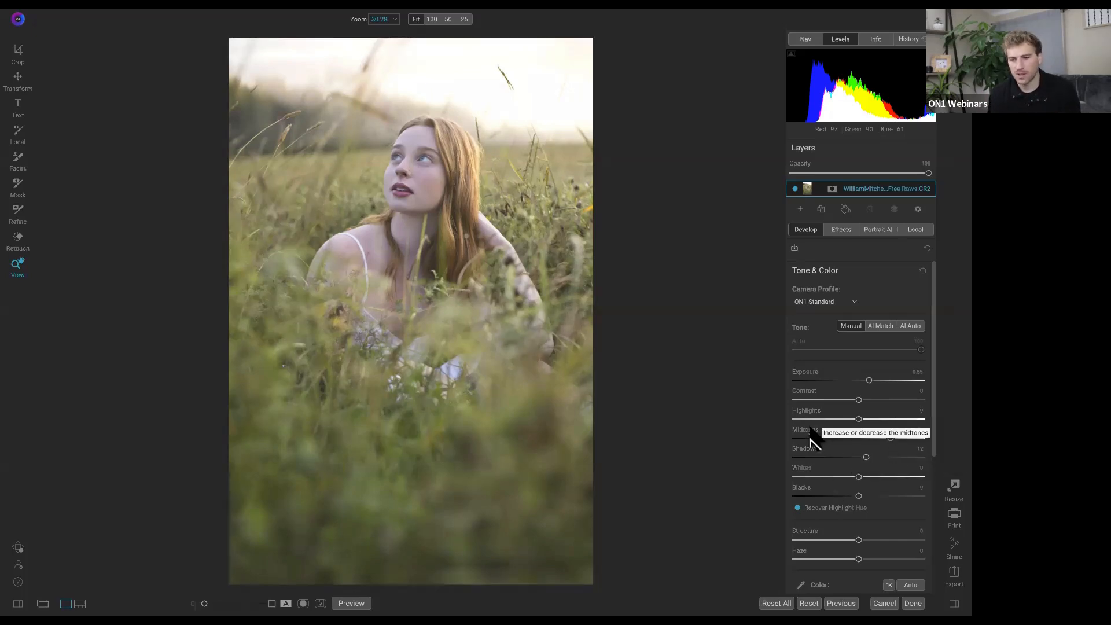
click(923, 271)
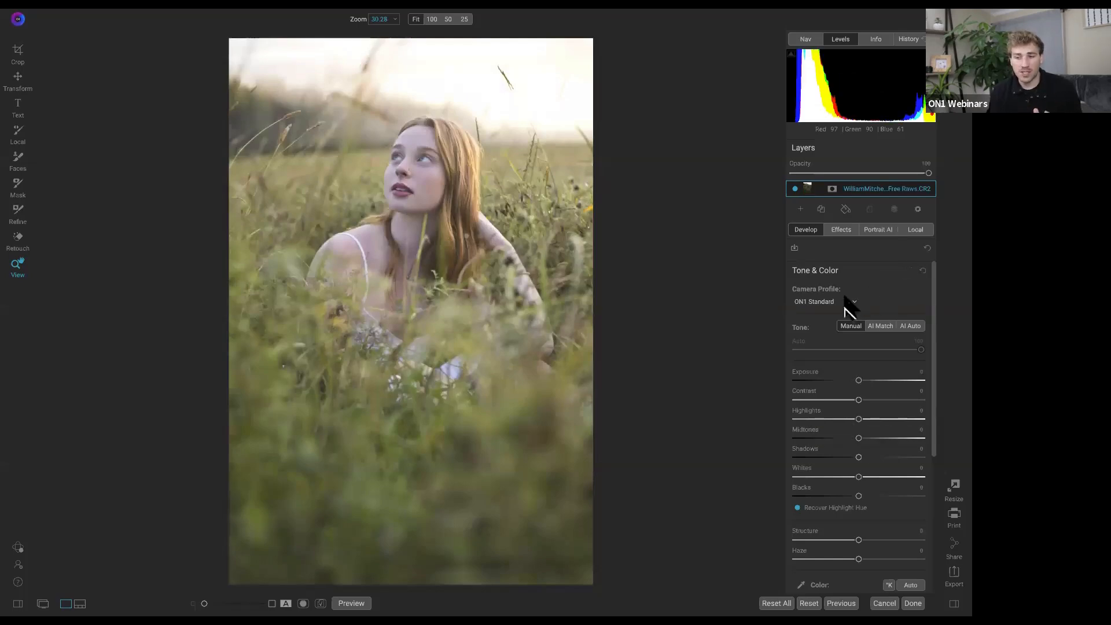
Apply the ON1 Portrait camera profile to the field portrait and adjust its tone with AI Auto
click(849, 302)
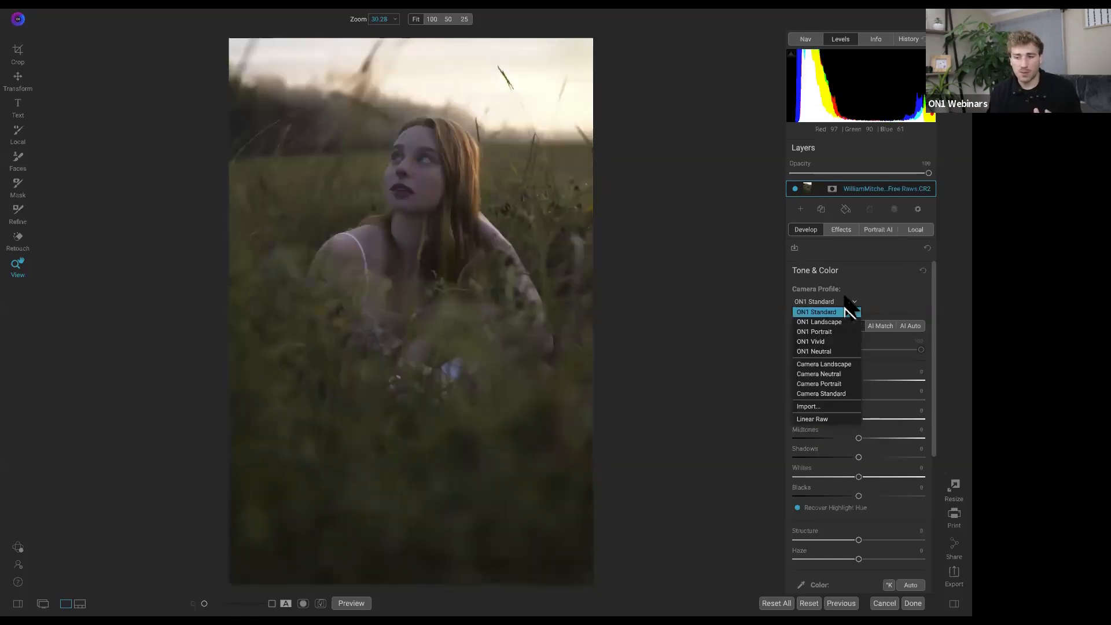
click(808, 332)
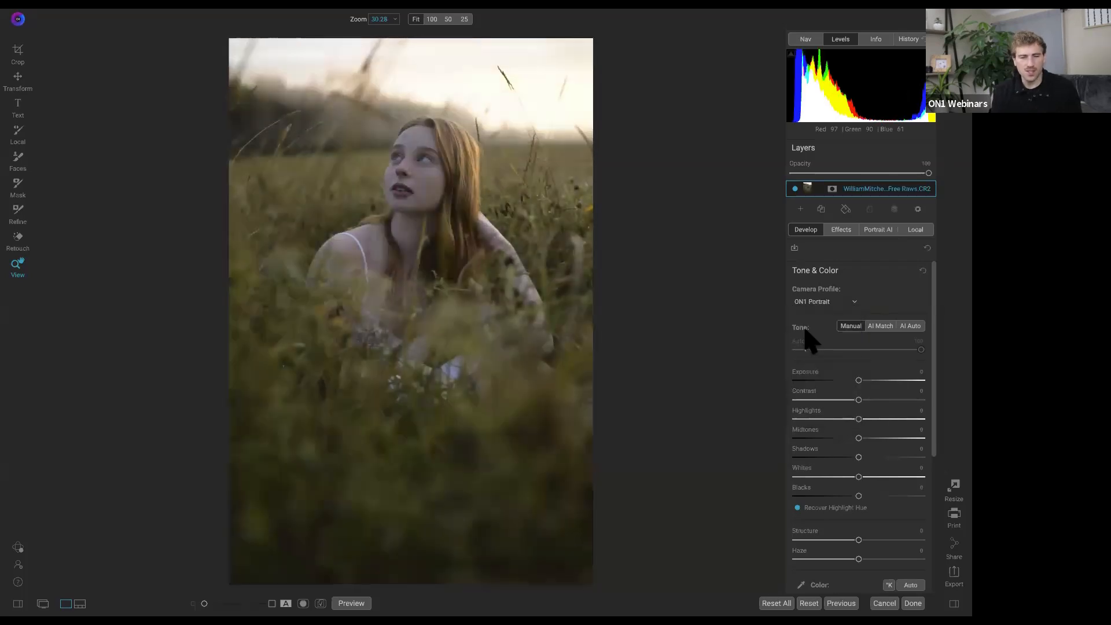
click(904, 327)
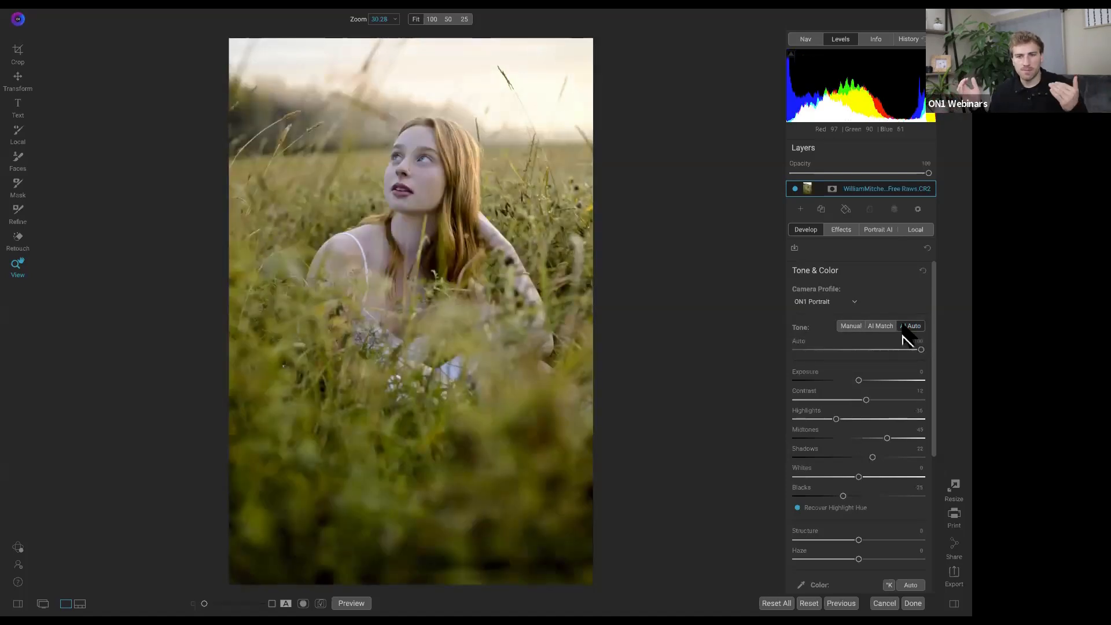
Show the clipping overlay, raise Blacks to about -12 and set Exposure to 0.45 for the field portrait
scroll(904, 329, down, 3)
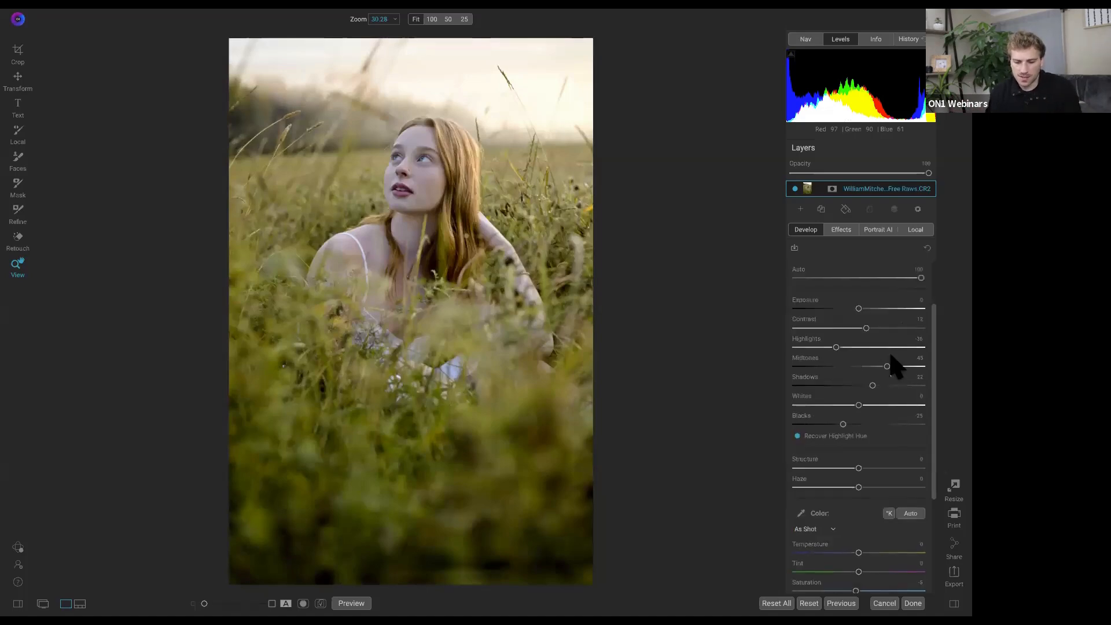
key(j)
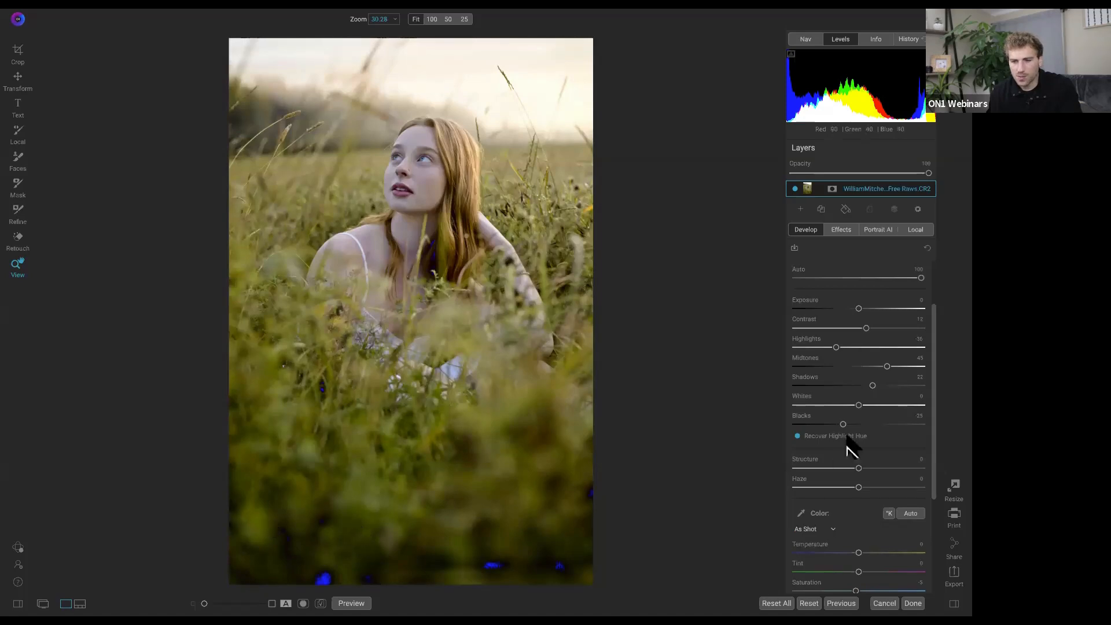
drag(843, 425, 849, 424)
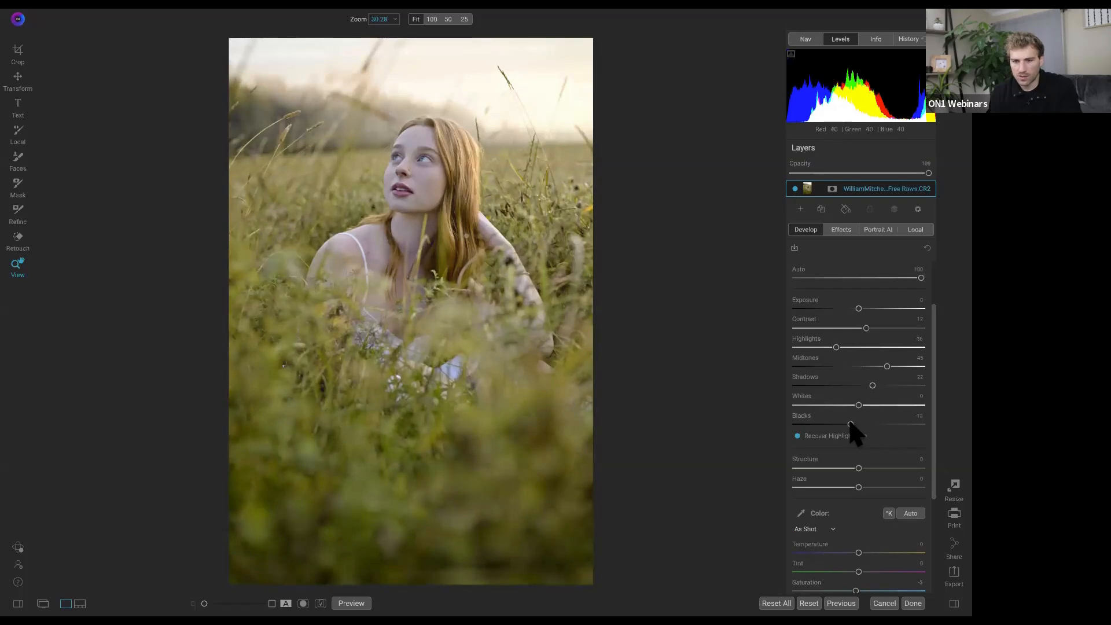
scroll(874, 411, up, 1)
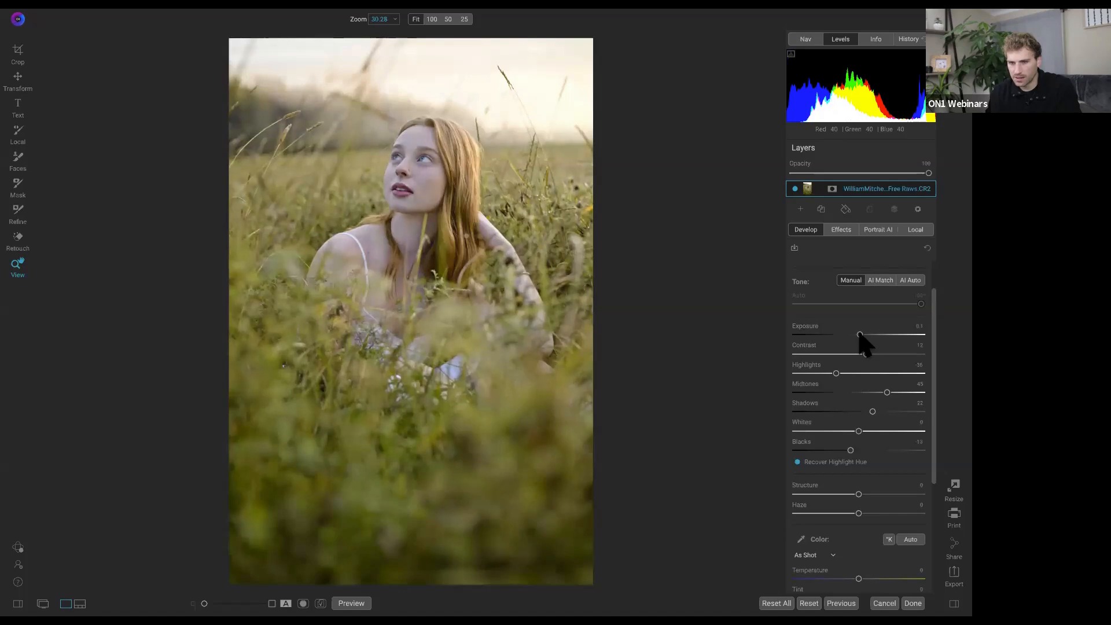
drag(860, 336, 863, 342)
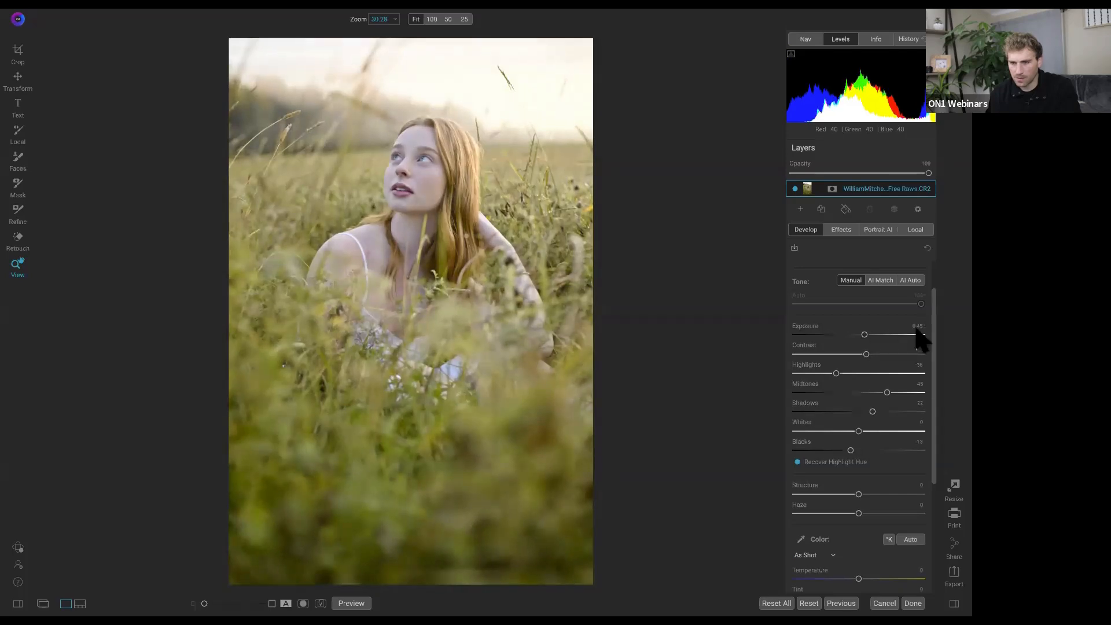
Test higher Exposure values for highlight clipping in the sky at 100% zoom, and return Exposure to 0.45
click(507, 57)
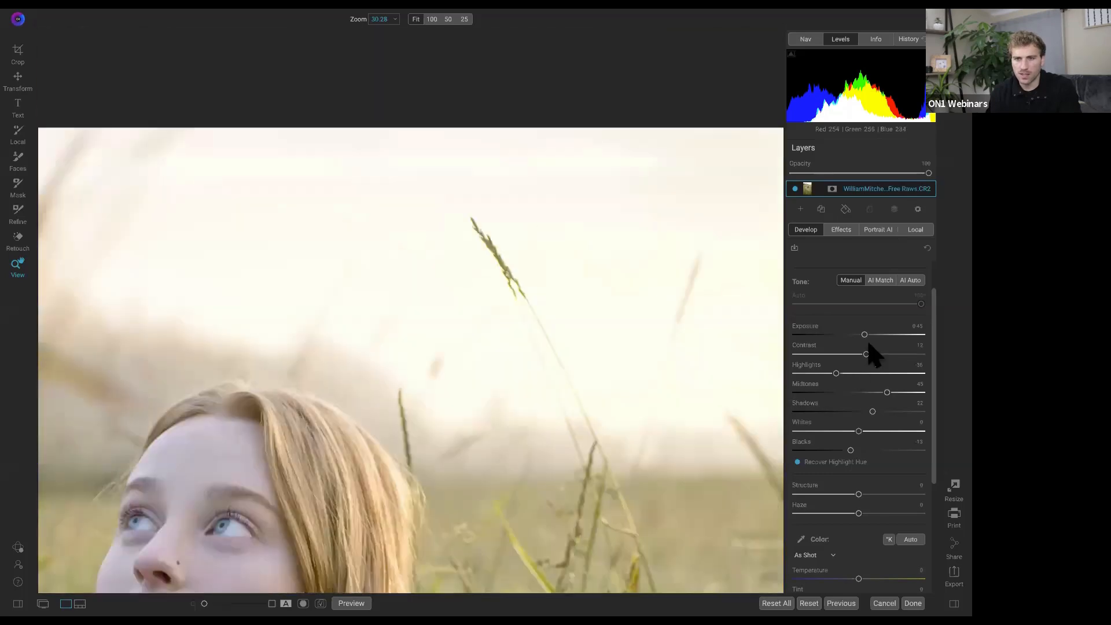
drag(865, 337, 866, 337)
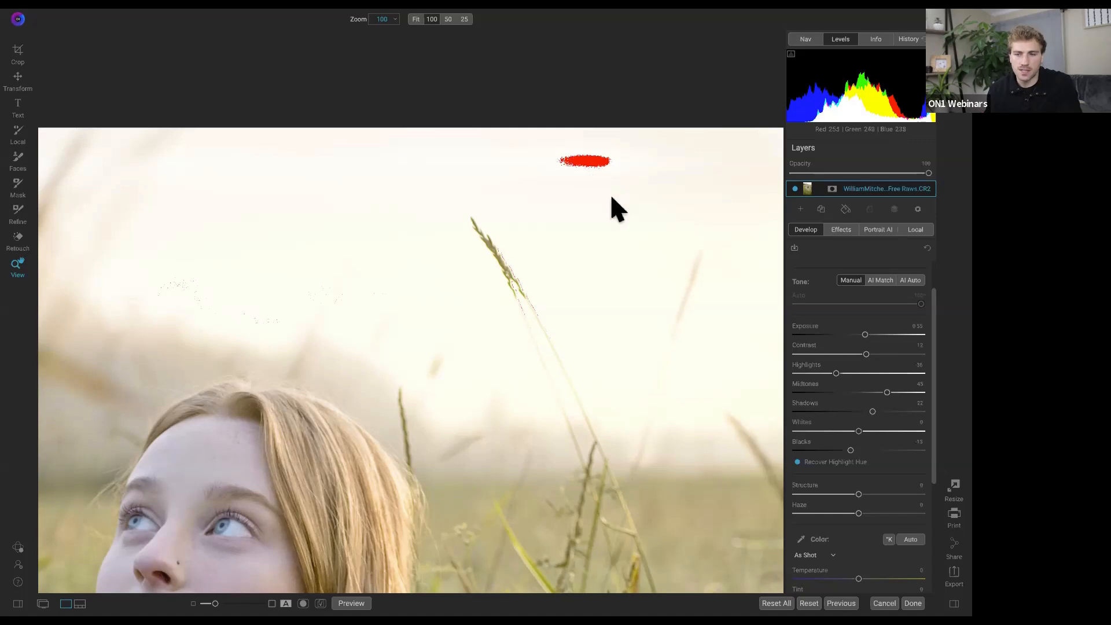
drag(864, 335, 881, 341)
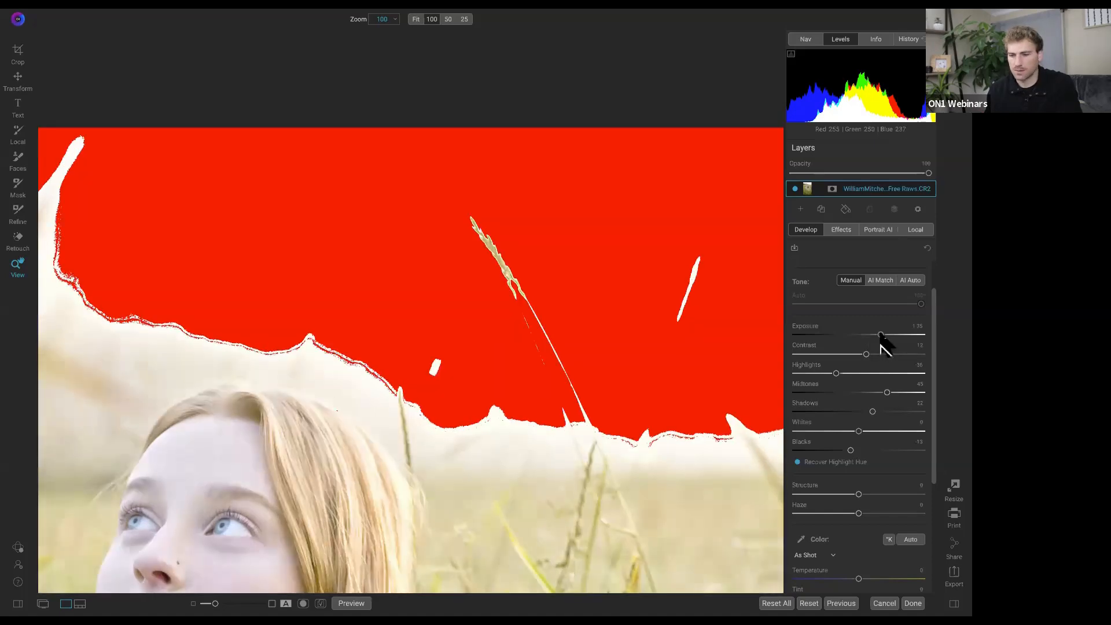
click(866, 336)
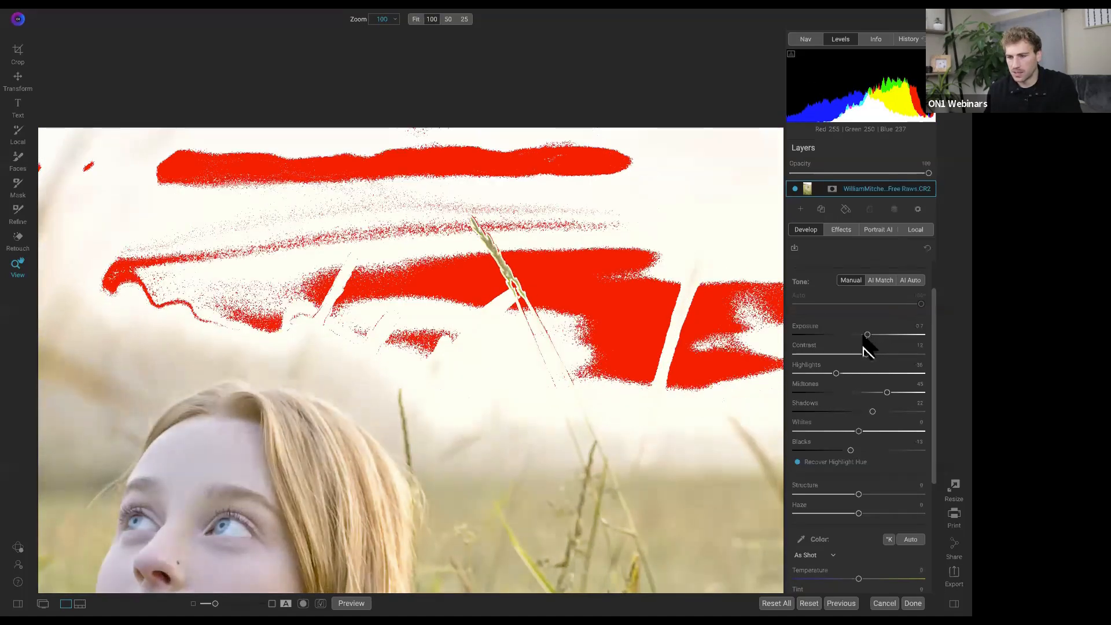
Hide the clipping overlay, fit the whole portrait in view and compare the edit with the original photo
key(j)
click(392, 331)
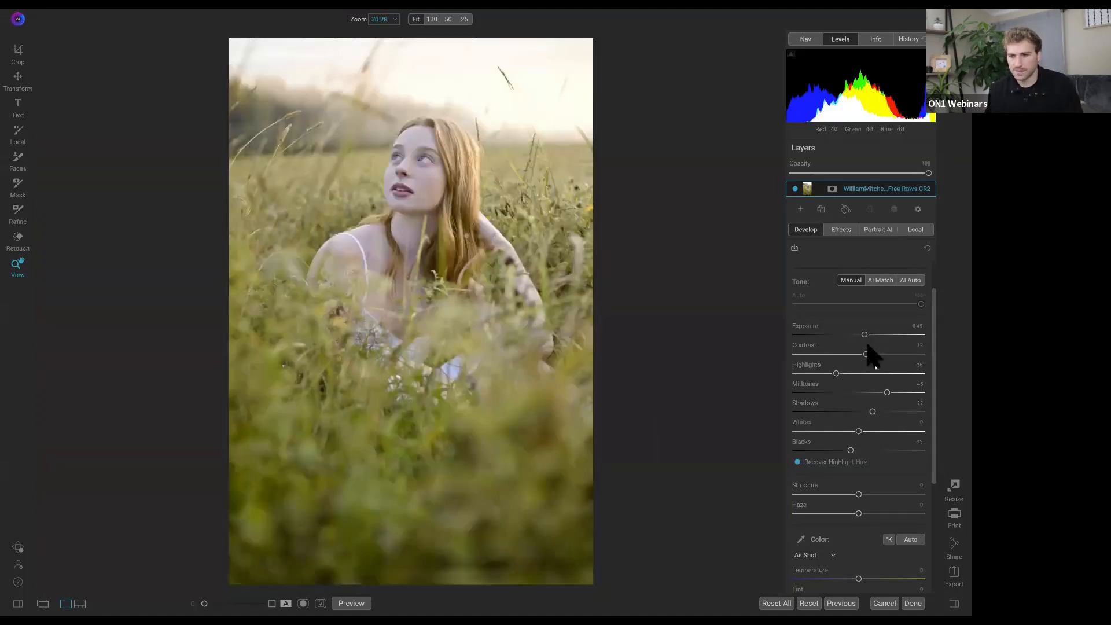
key(ctrl+p)
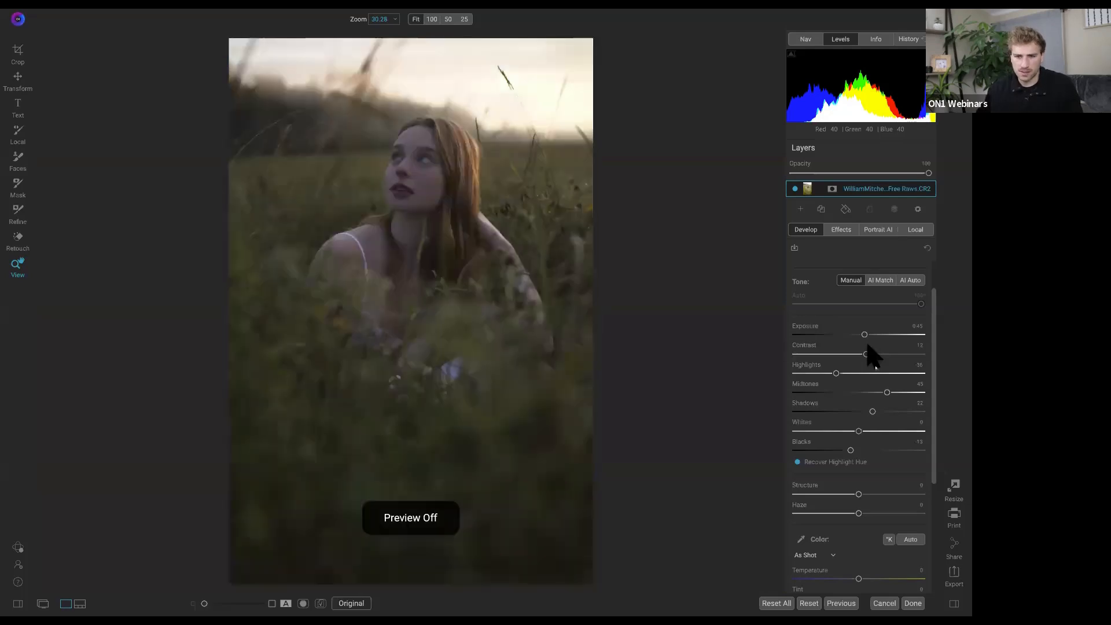
key(ctrl+p)
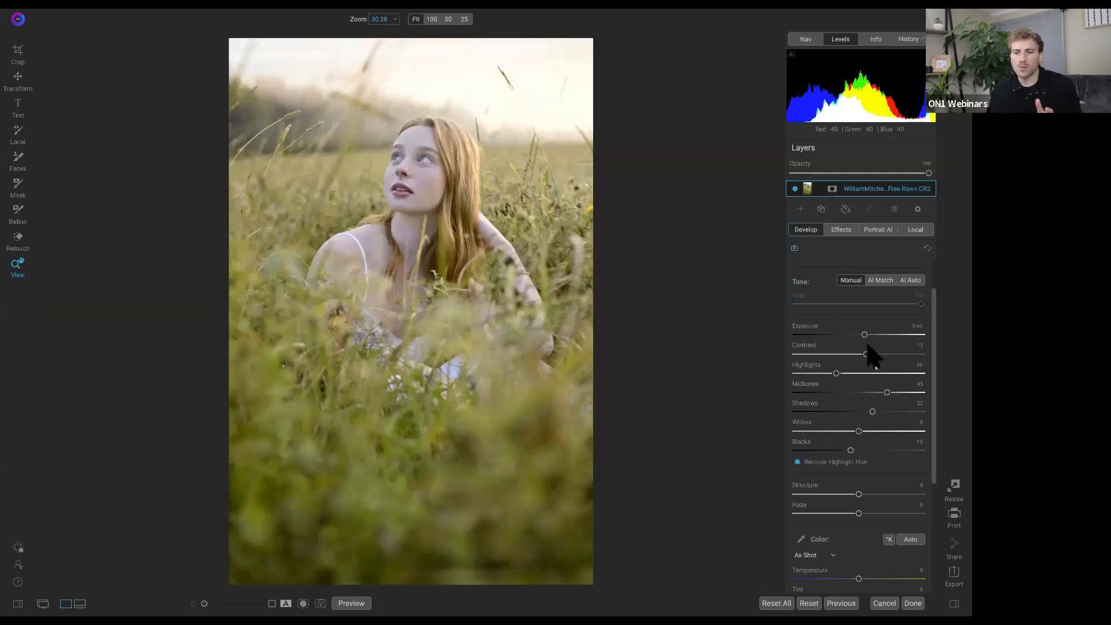
Place a masking gradient on the woman for a Darken local adjustment and change its shape to Center
click(916, 231)
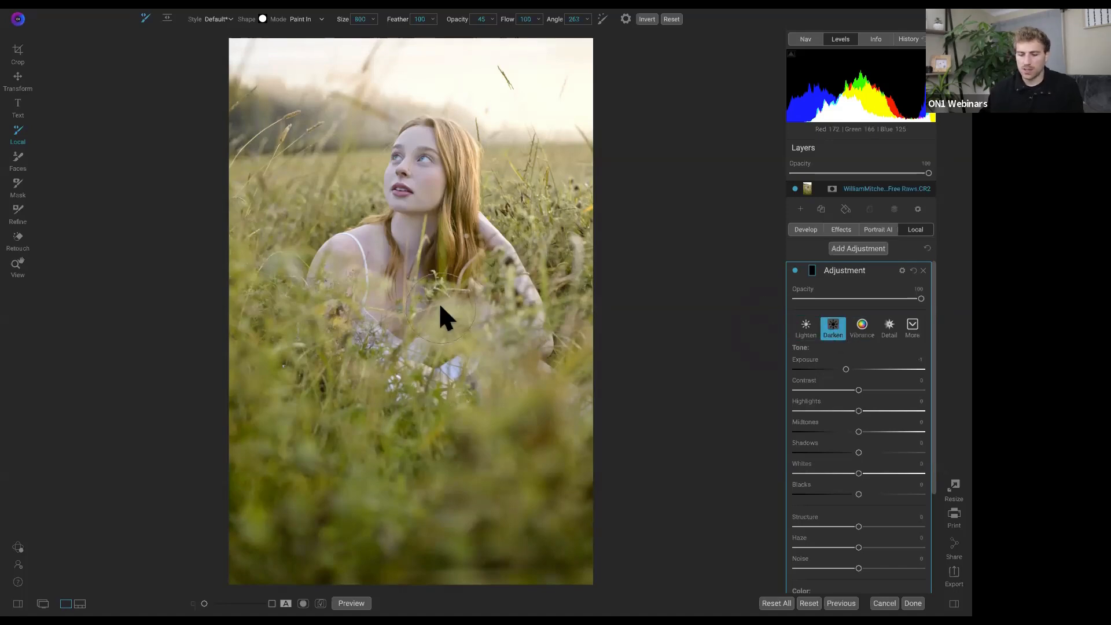
key(shift+k)
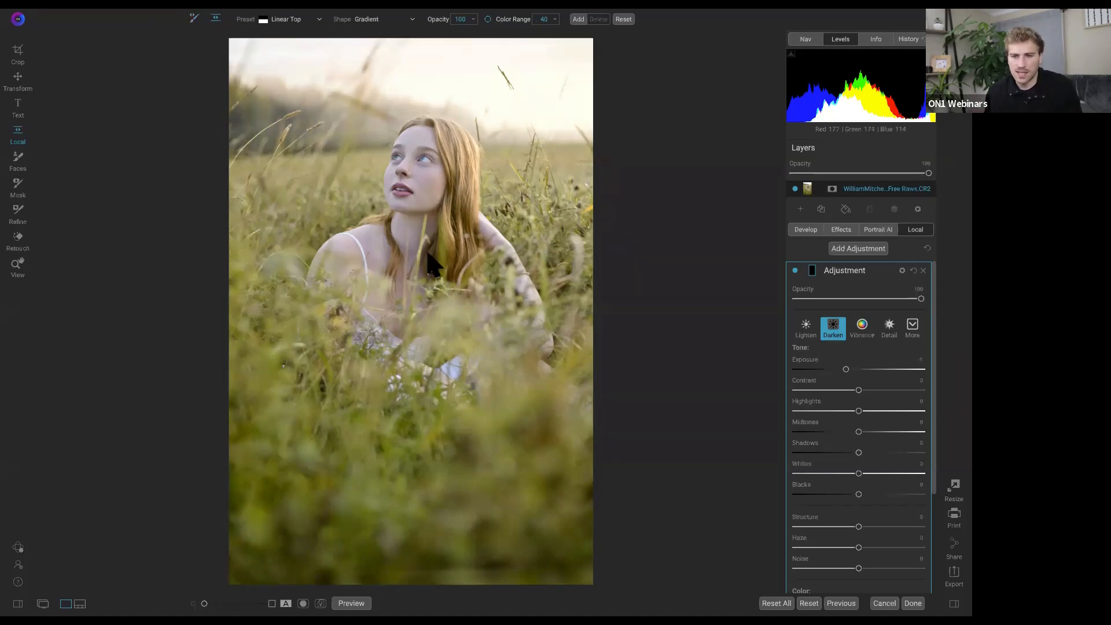
click(421, 229)
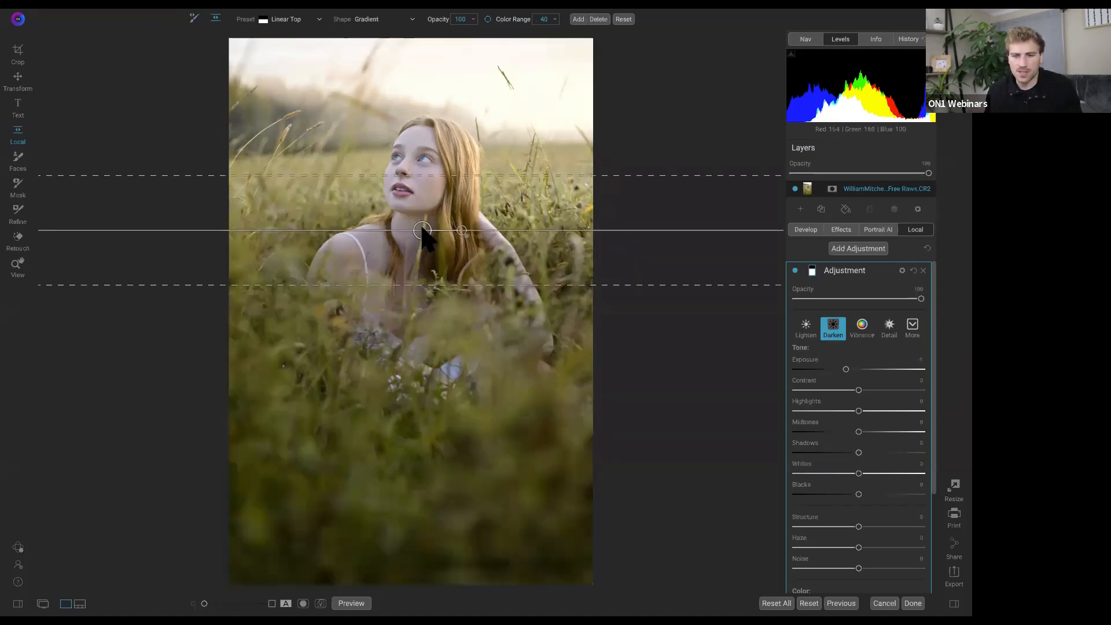
click(393, 21)
click(366, 28)
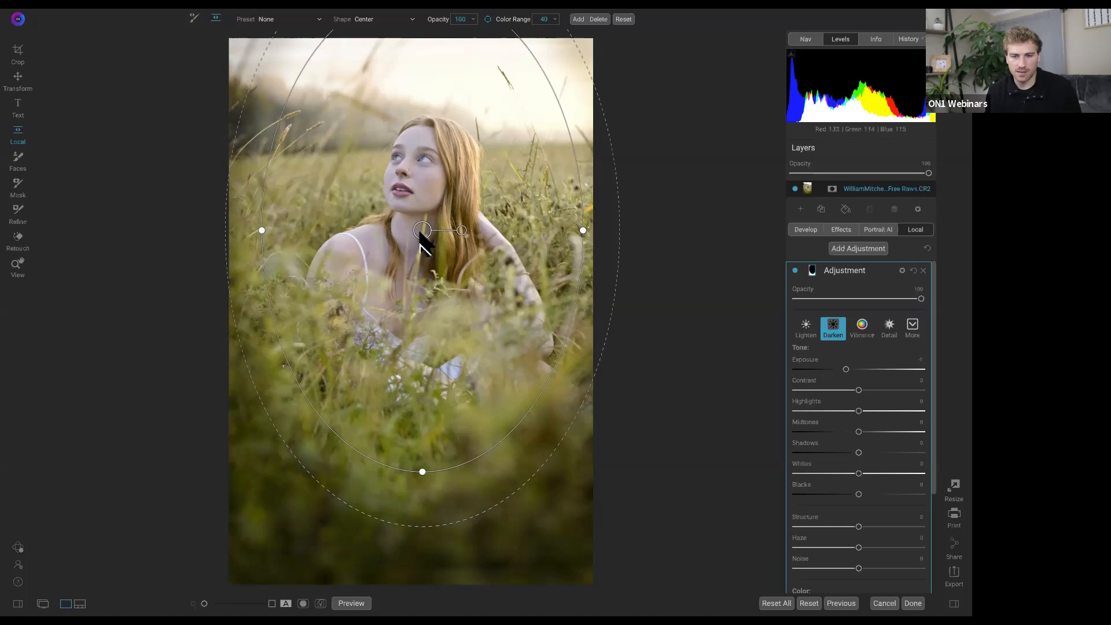
Shrink the Center mask around the woman's head and torso, center it on her, and widen its feather far beyond the photo
drag(420, 241, 453, 247)
drag(470, 298, 263, 376)
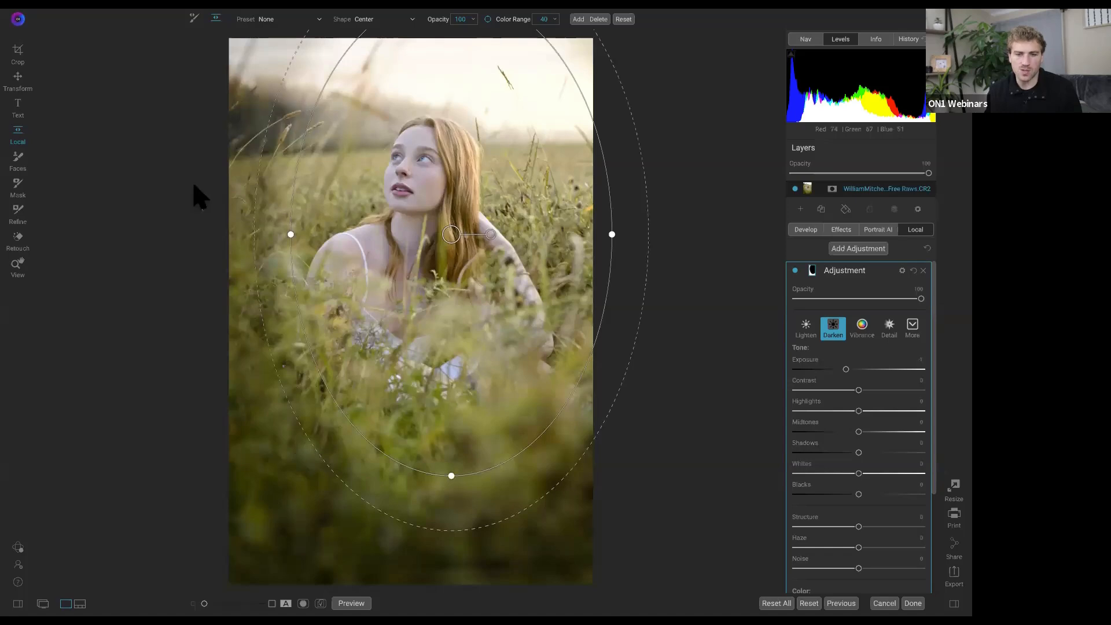
drag(409, 217, 419, 234)
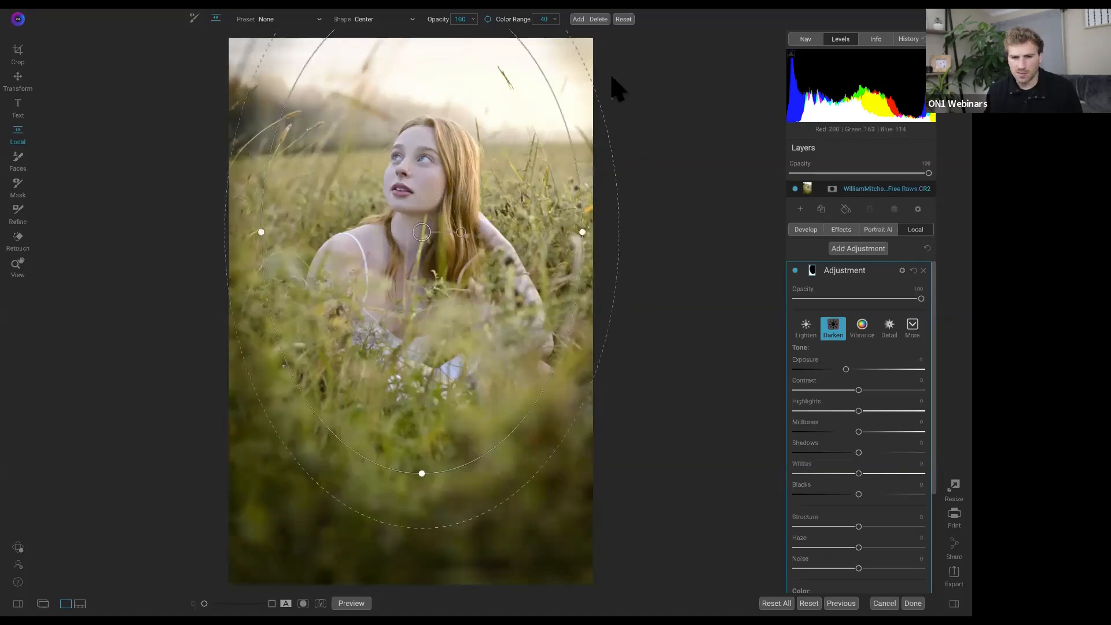
drag(528, 117, 486, 187)
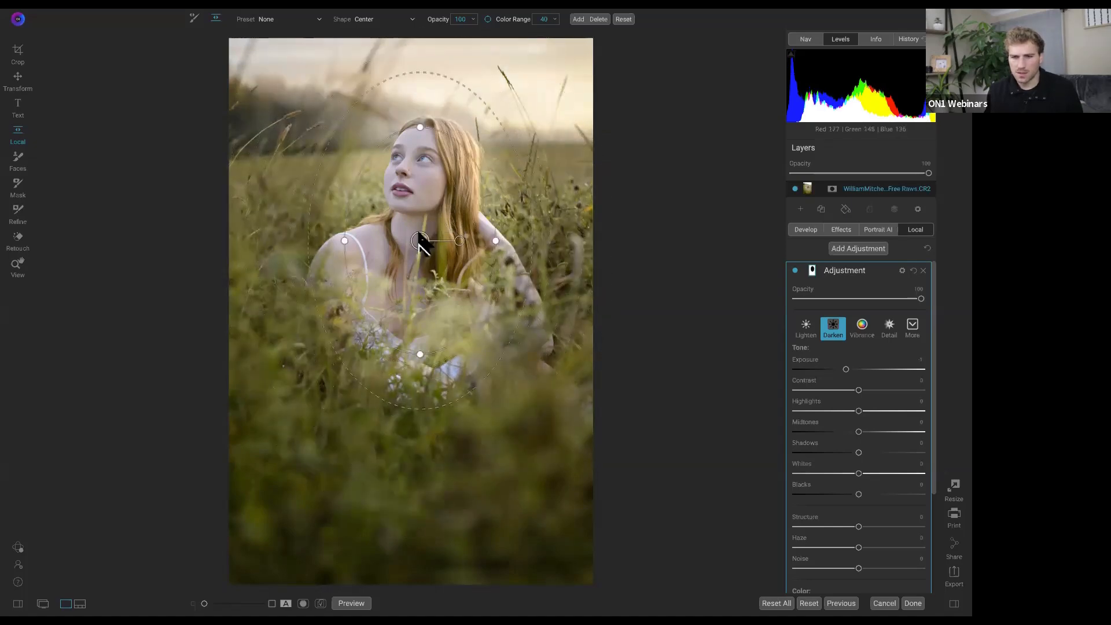
drag(420, 240, 423, 219)
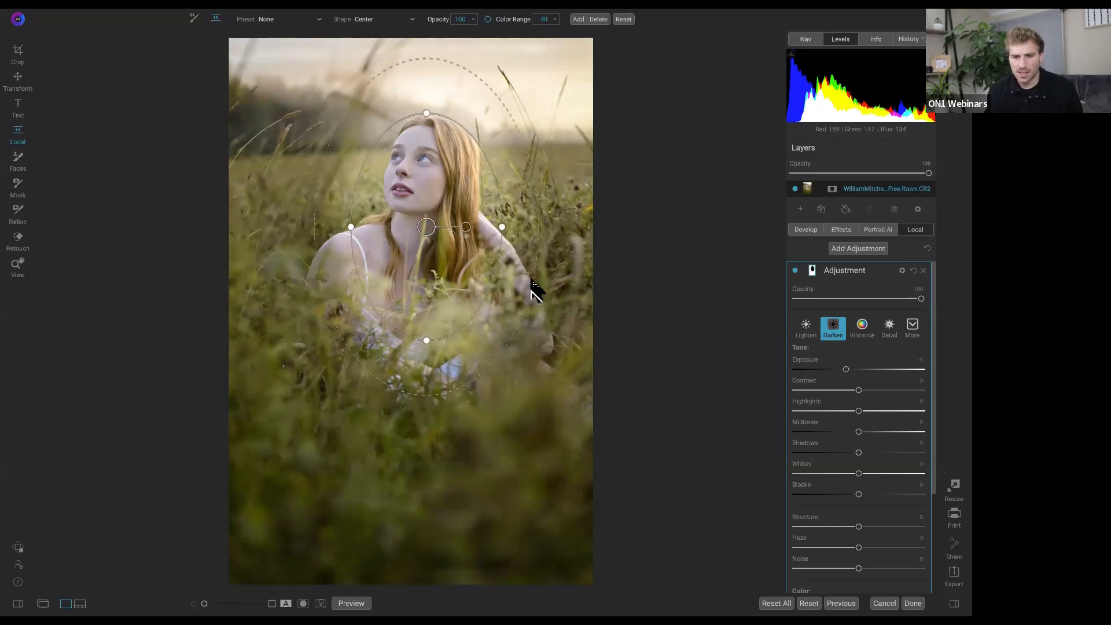
drag(544, 293, 755, 463)
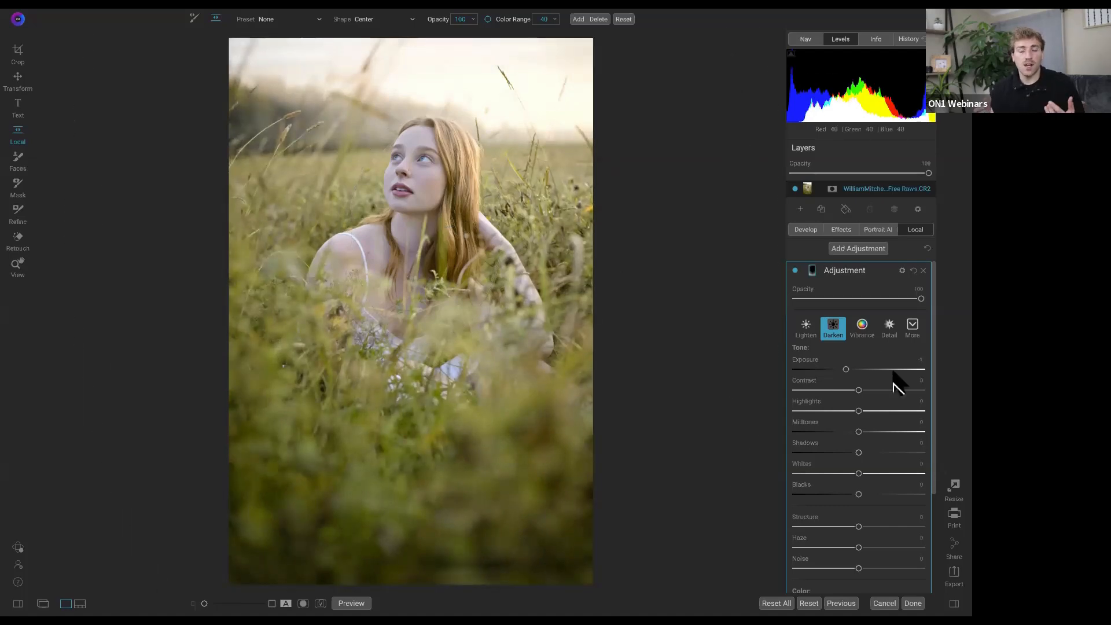
Check the darkening adjustment off and on, undo the stray linear gradient, and pull the mask's outer feather inward
click(795, 271)
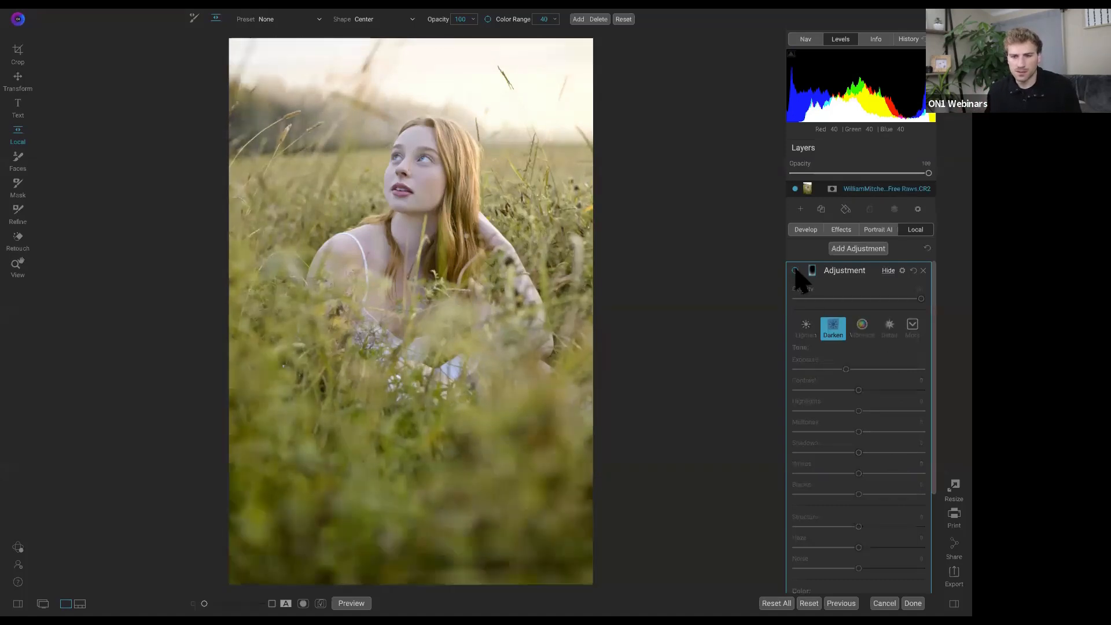
click(795, 271)
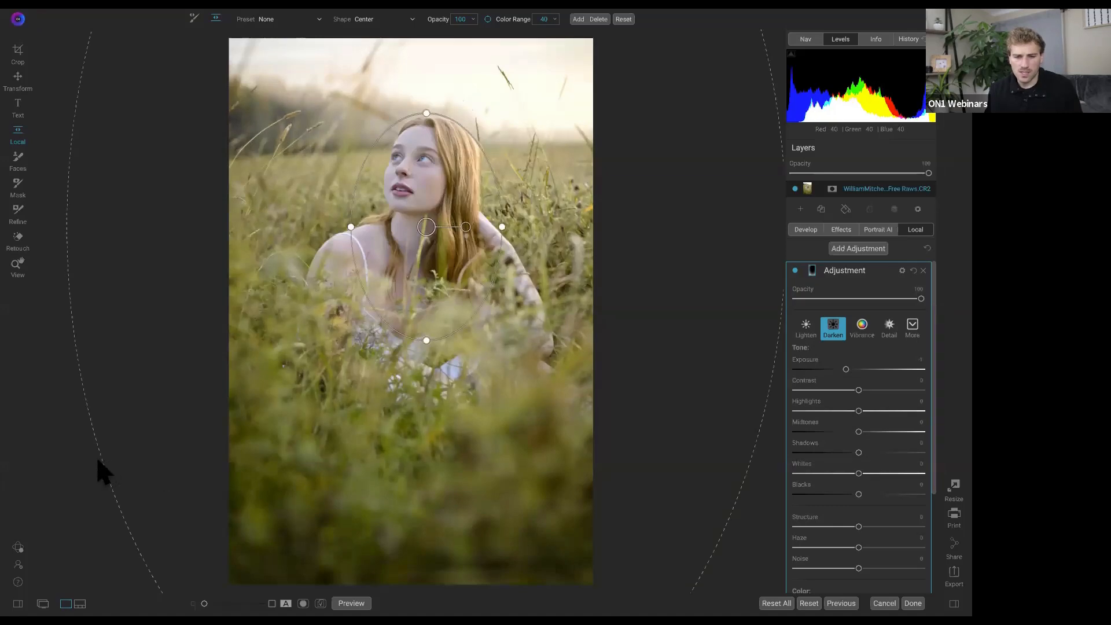
click(101, 461)
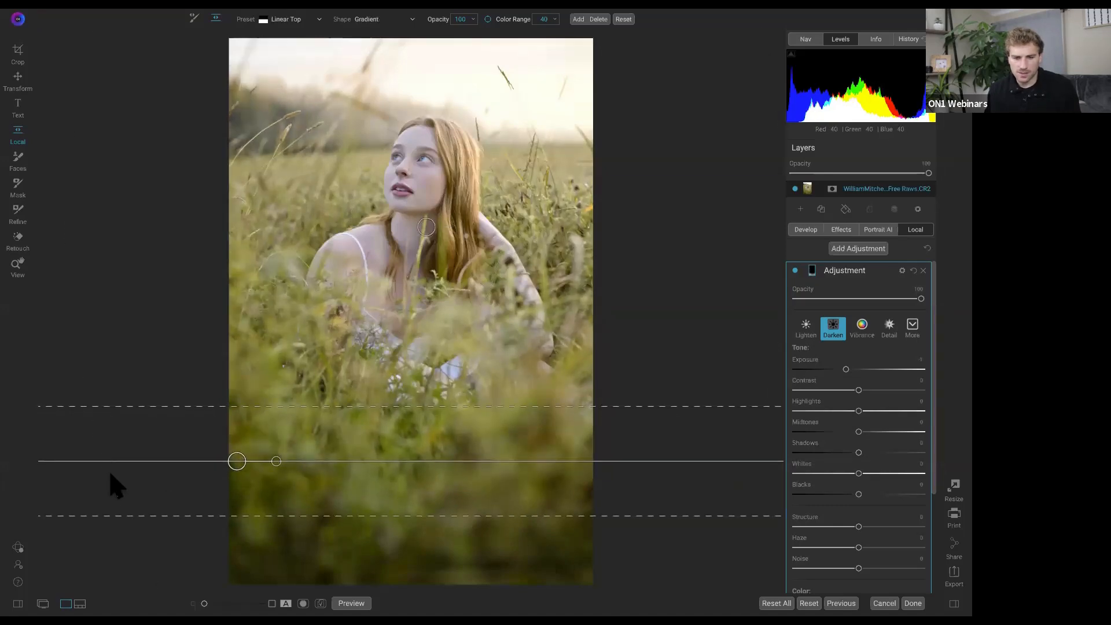
key(super+z)
drag(105, 478, 176, 426)
key(super+z)
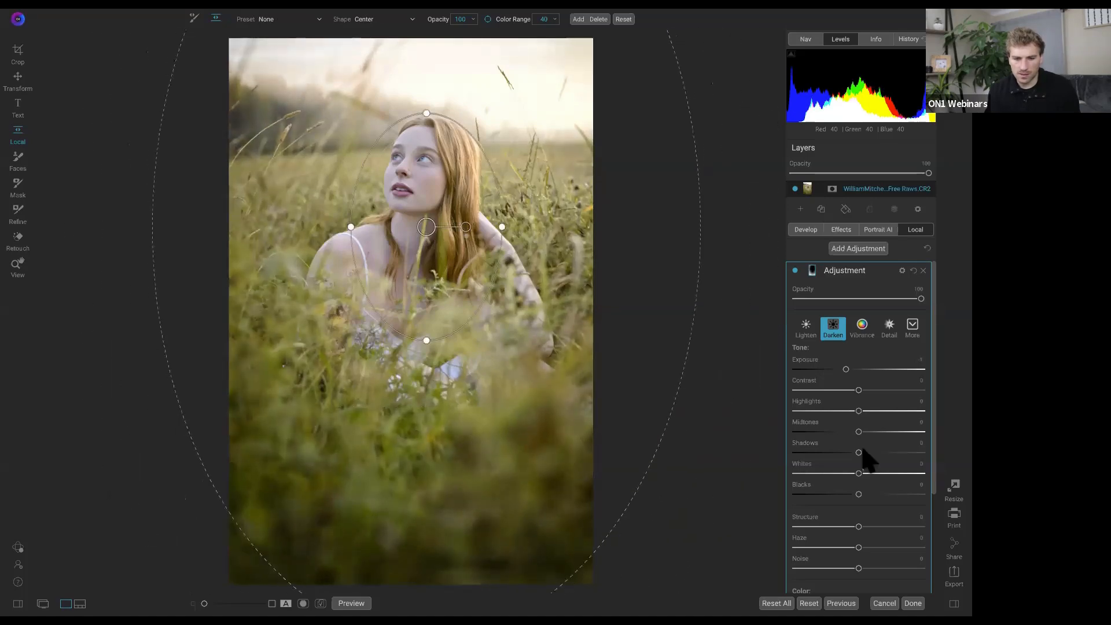
Compare the portrait with and without the tightened darkening around the woman
click(796, 270)
click(796, 270)
click(796, 270)
click(796, 270)
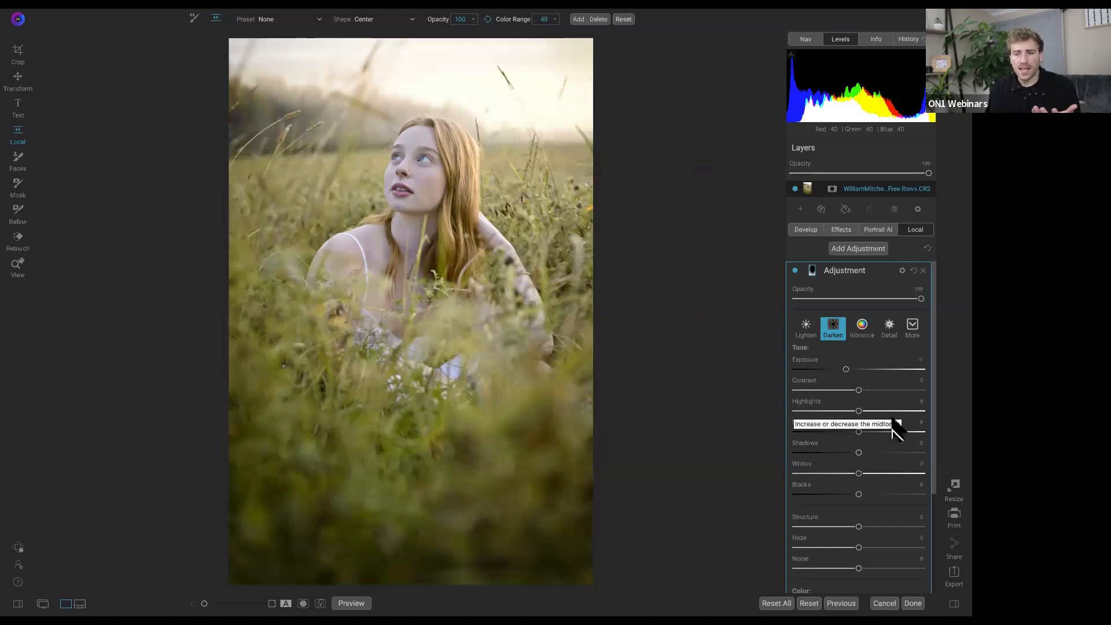
Try Skin protection in the darkening adjustment's blending options, and reset those options
click(903, 271)
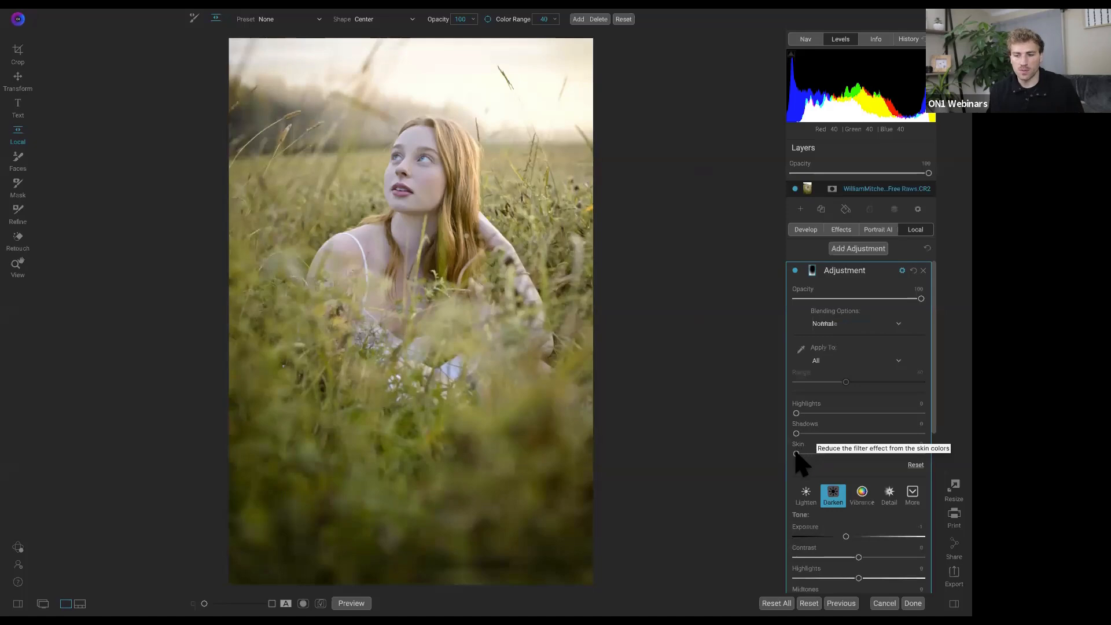
drag(796, 454, 866, 453)
click(913, 465)
Set Whites to 44 in the darkening adjustment and compare the result with the adjustment off and on
scroll(838, 461, down, 5)
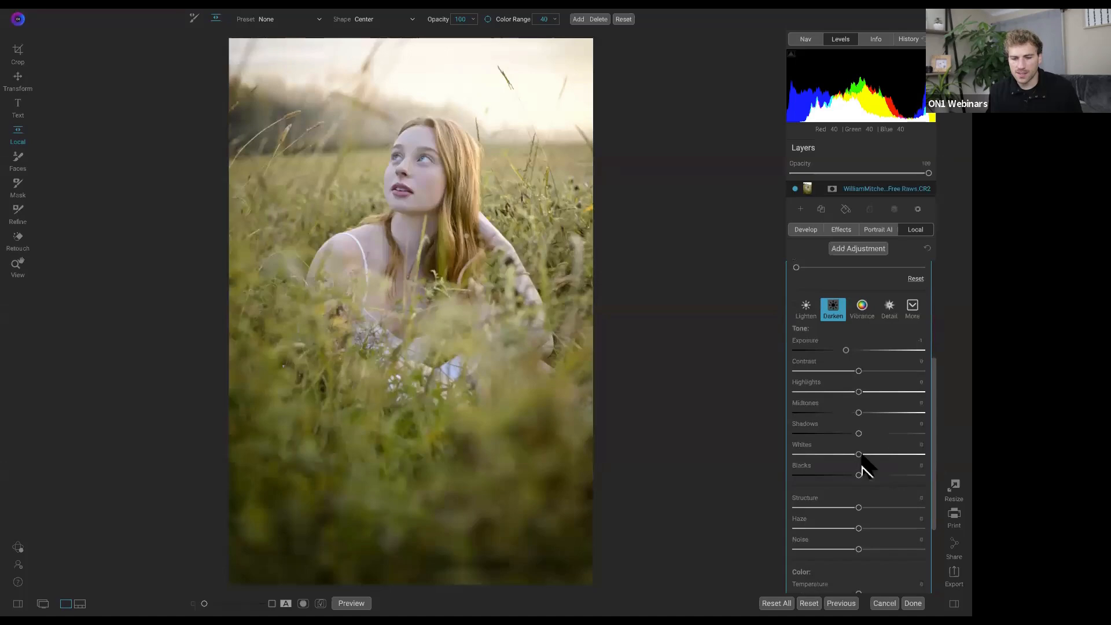
drag(861, 455, 886, 457)
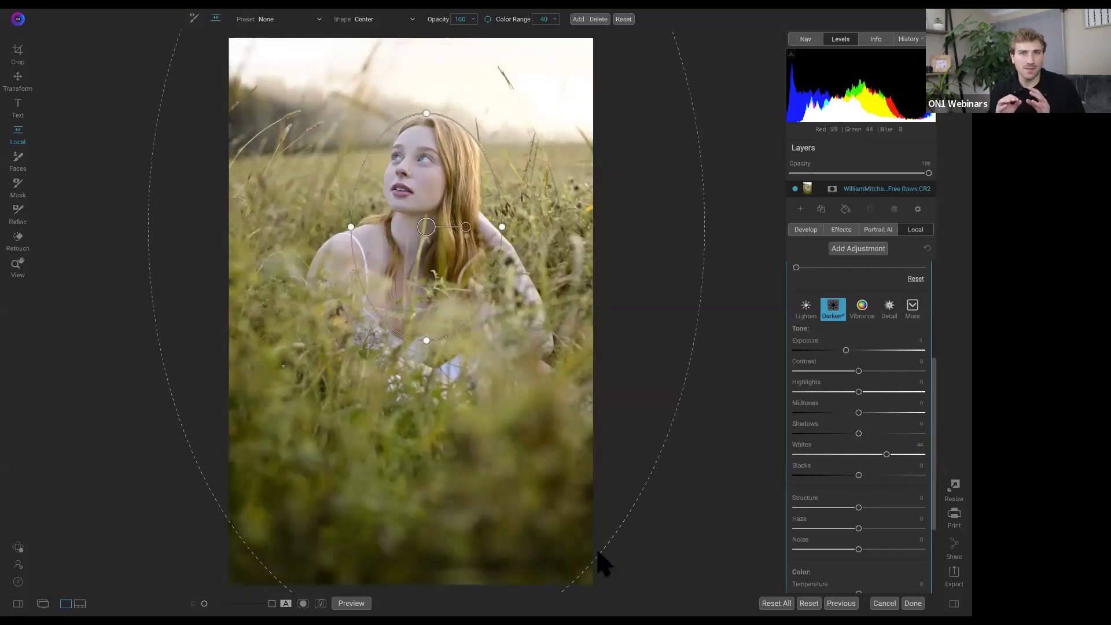
scroll(822, 301, up, 3)
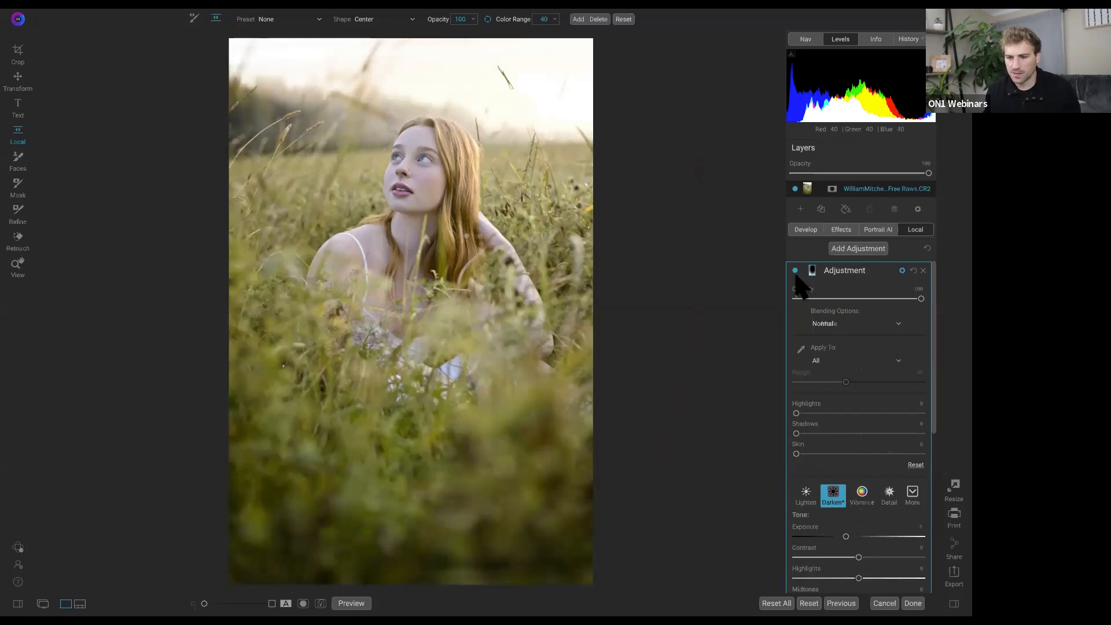
click(795, 271)
click(795, 271)
click(795, 270)
click(796, 270)
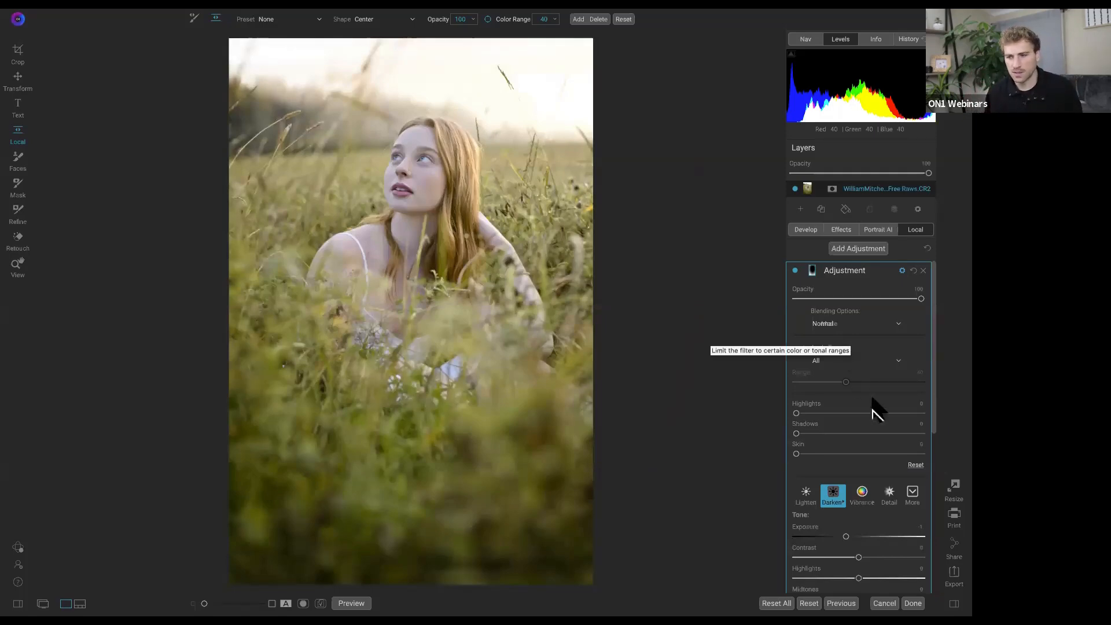
Add another local adjustment and rename the existing darkening adjustment to Vignette
click(859, 249)
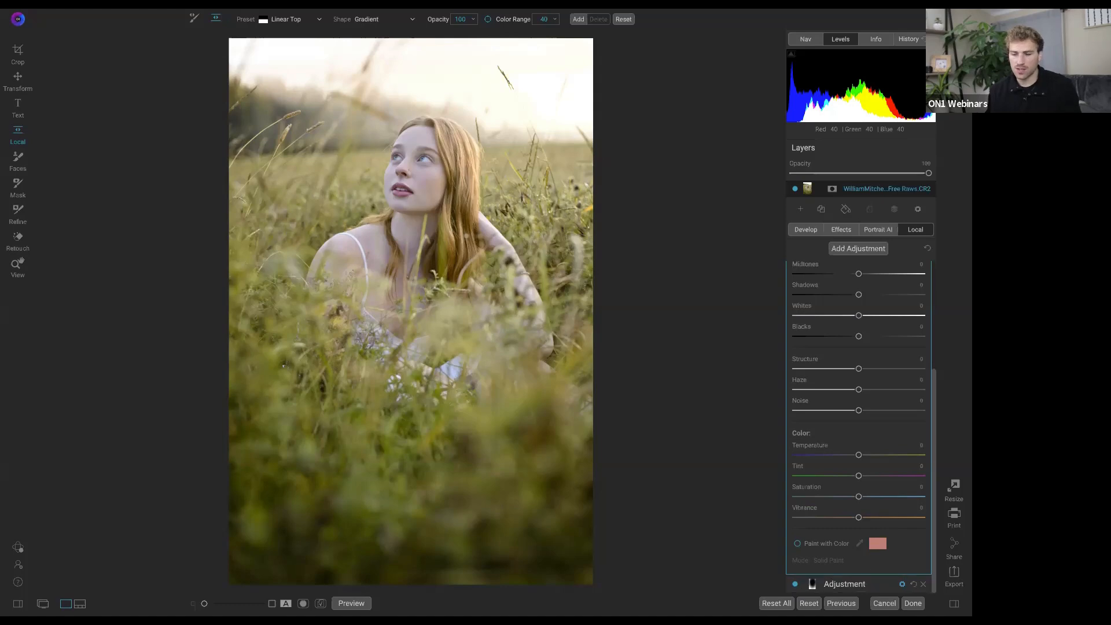
double_click(845, 584)
text(Vignette)
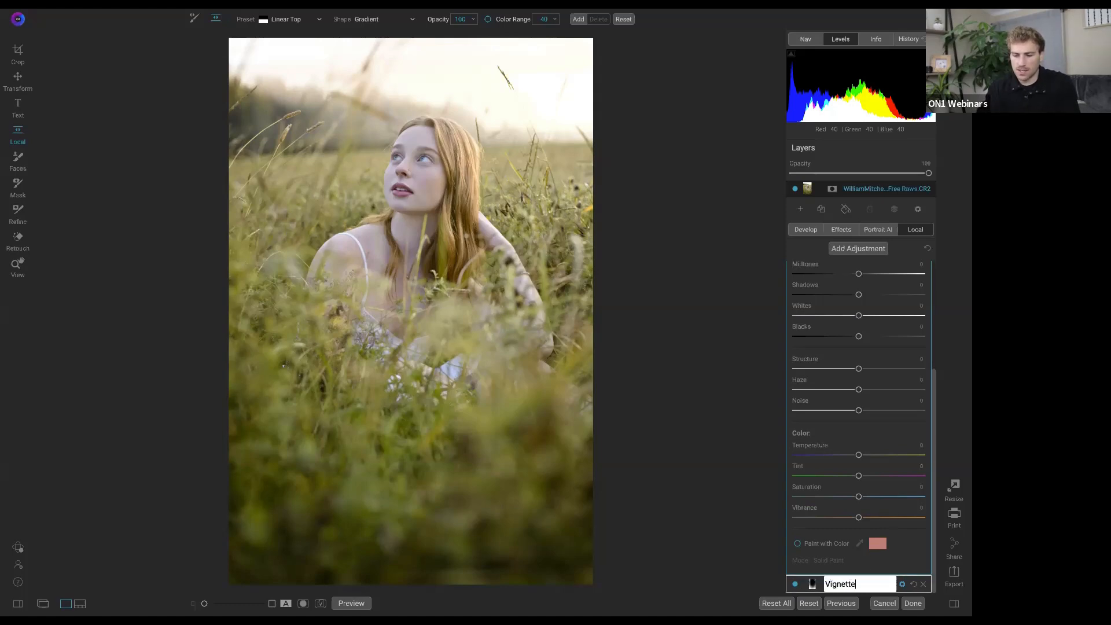
key(Return)
Rename the newly added local adjustment to Face Dodging
scroll(860, 581, up, 3)
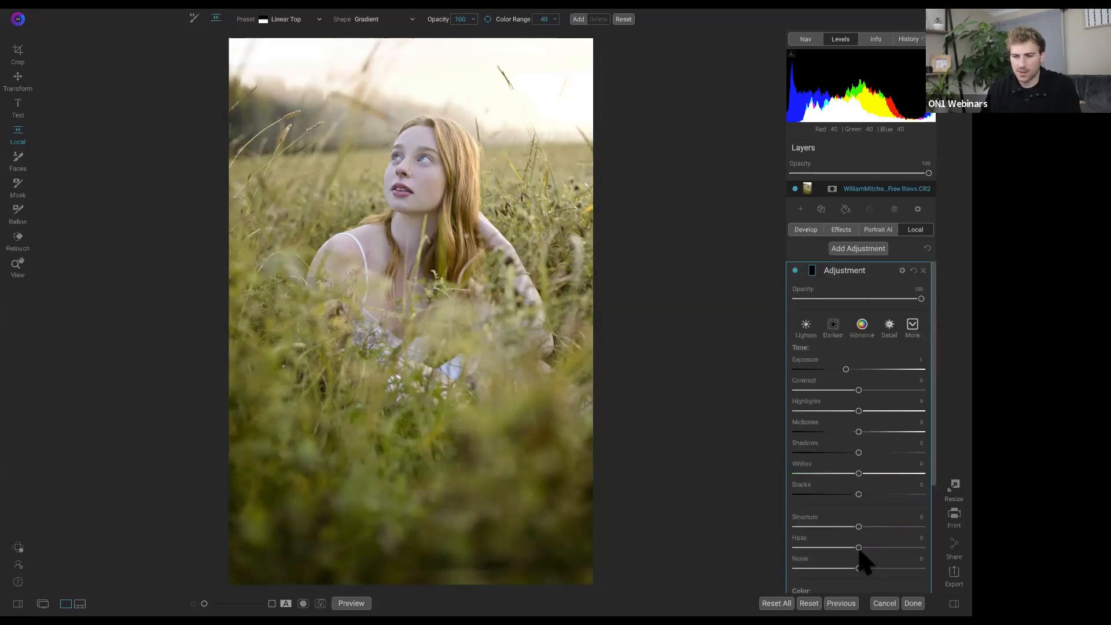
double_click(842, 270)
text(Dodging)
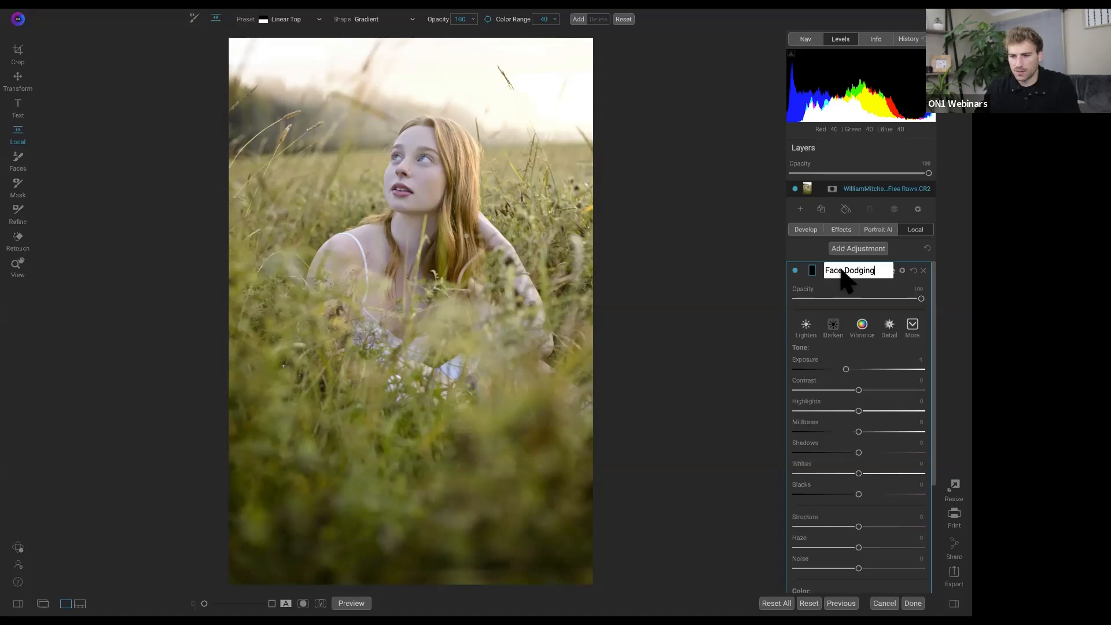
key(Return)
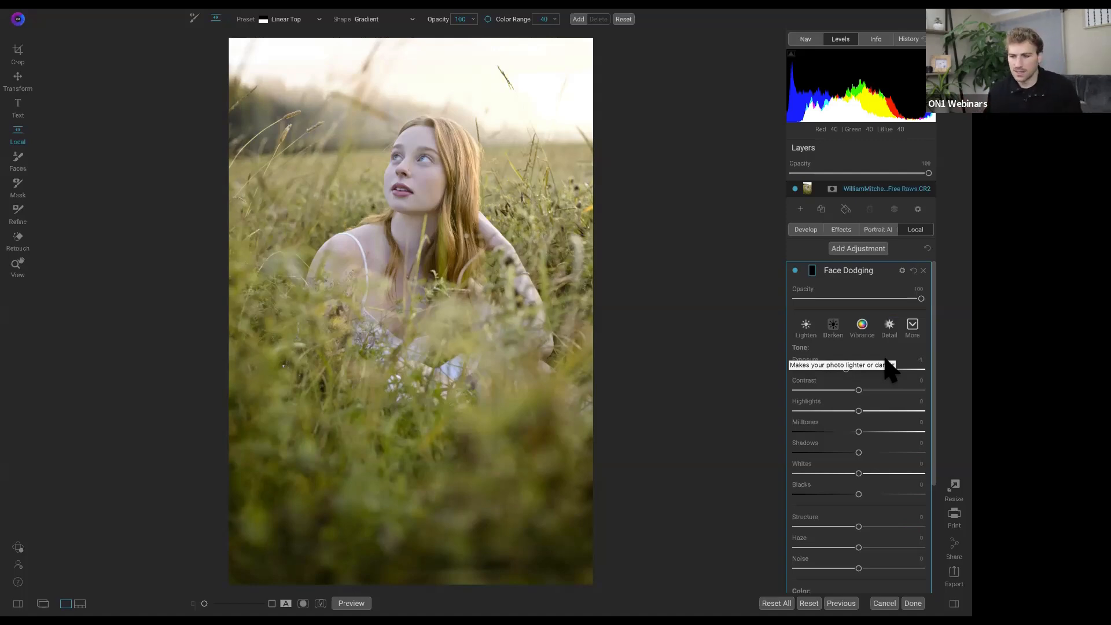
Try changing the face adjustment's Highlights, Midtones and Shadows, start saving the settings as a new style, and cancel the save
click(913, 327)
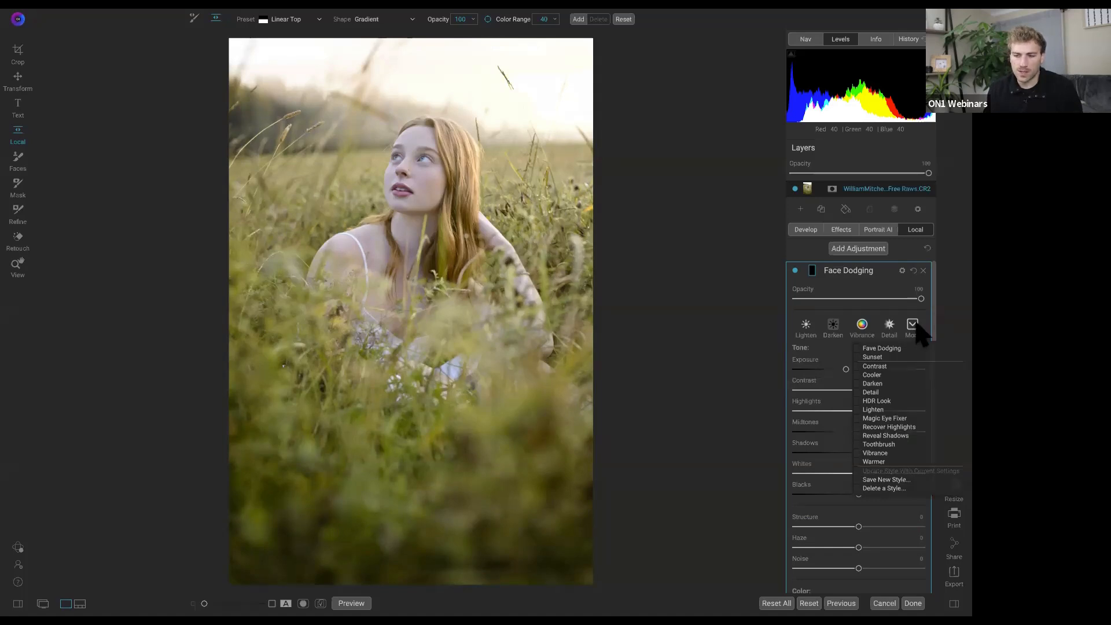
click(915, 328)
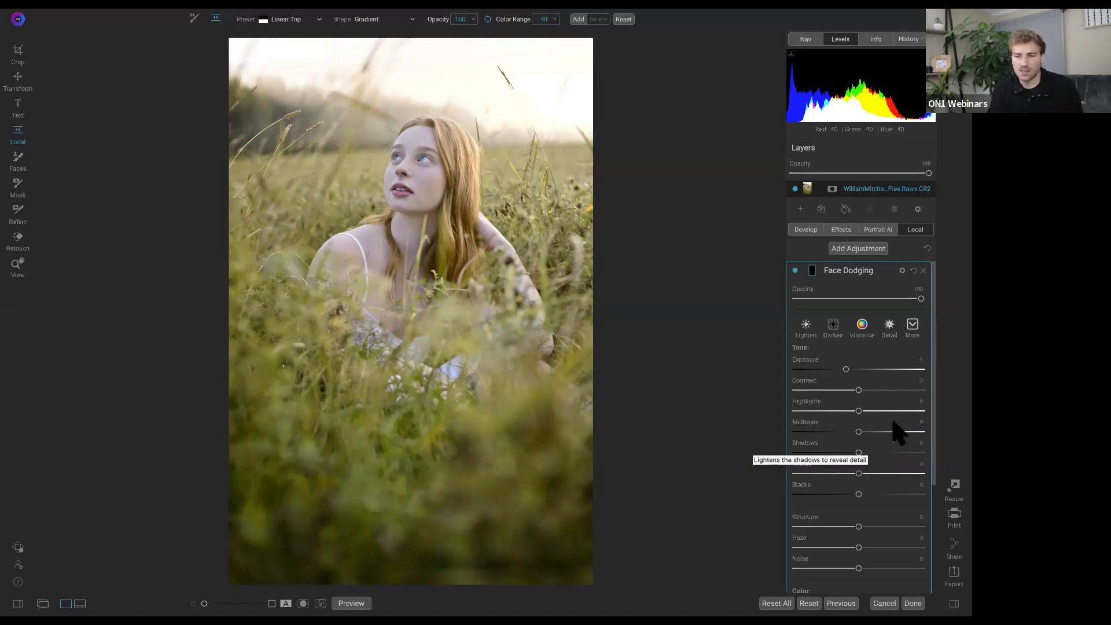
drag(859, 410, 890, 453)
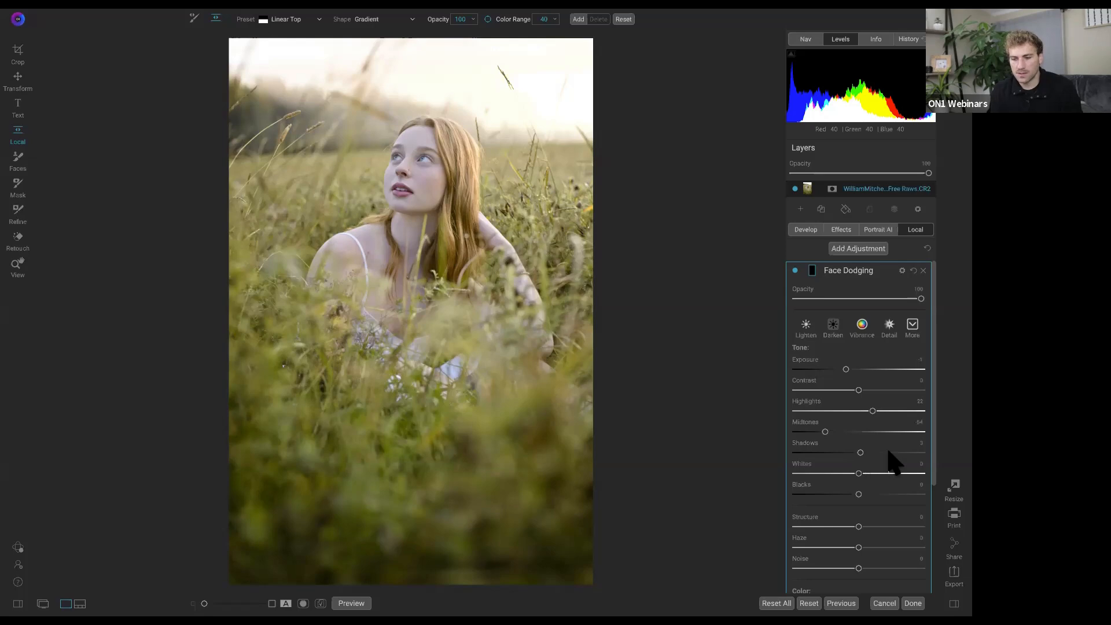
click(914, 328)
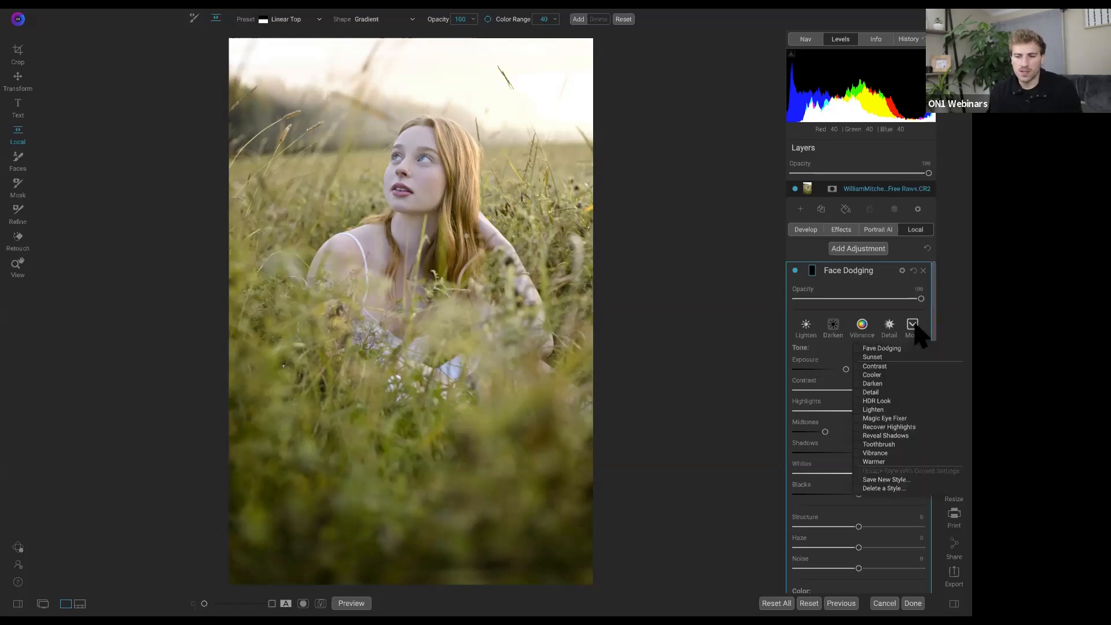
click(882, 479)
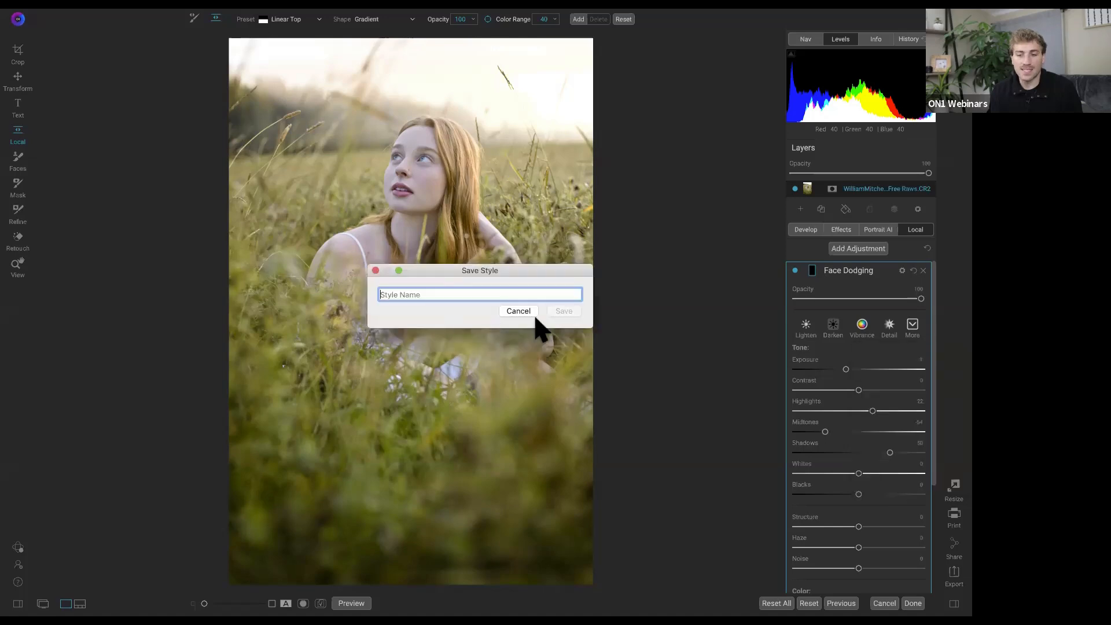
click(512, 311)
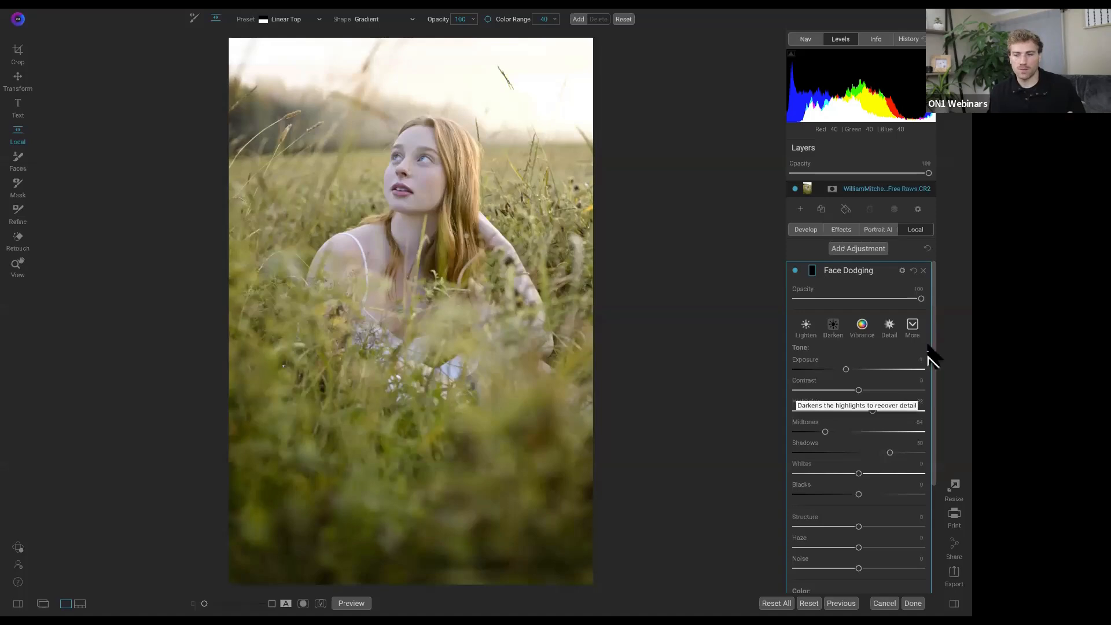
Apply the Fave Dodging style to the face adjustment and set the adjustment brush's opacity to about 28 for painting the face
click(913, 325)
click(892, 349)
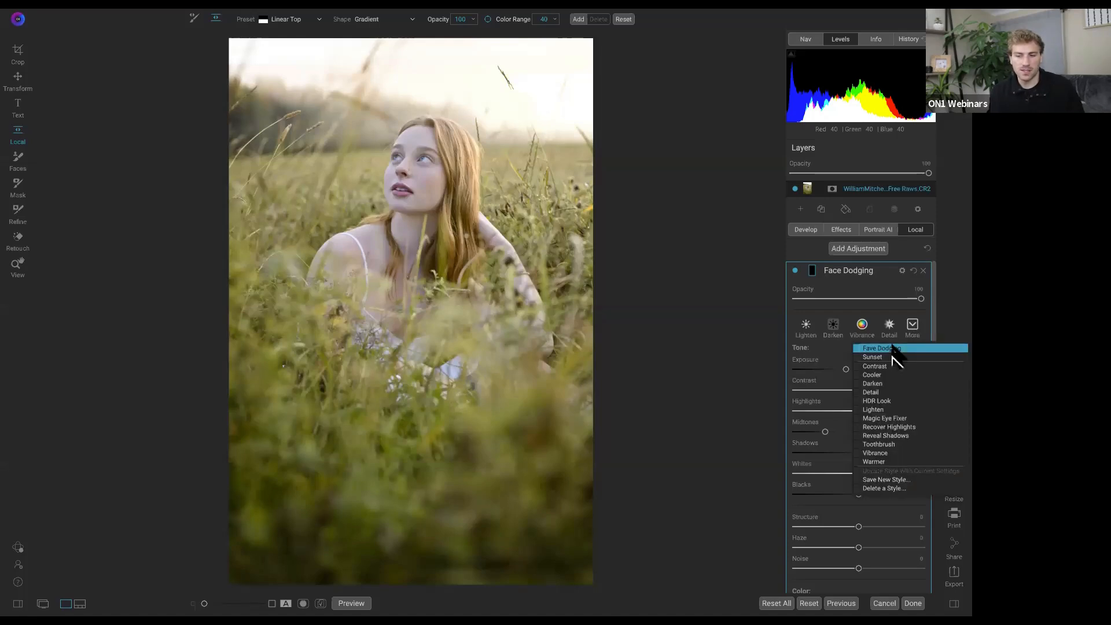
key(z)
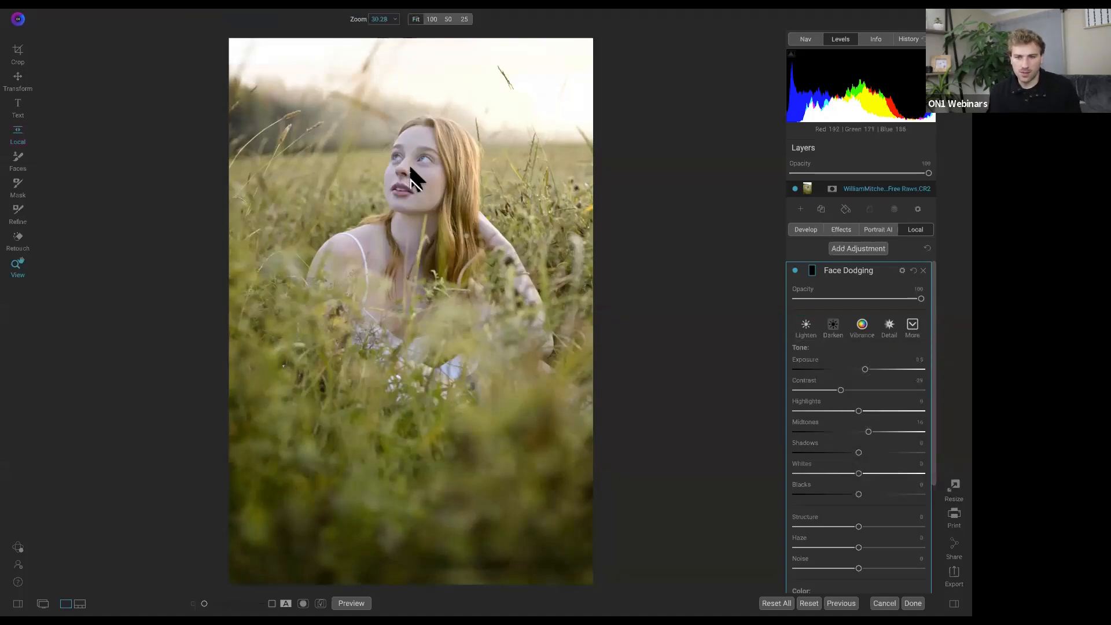
click(412, 181)
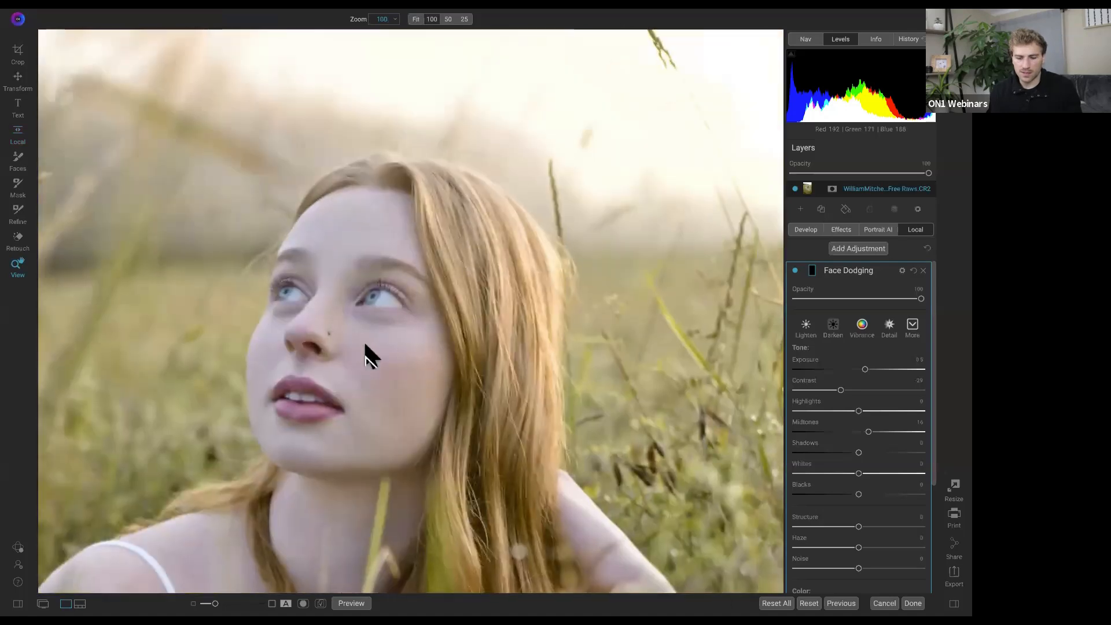
key(k)
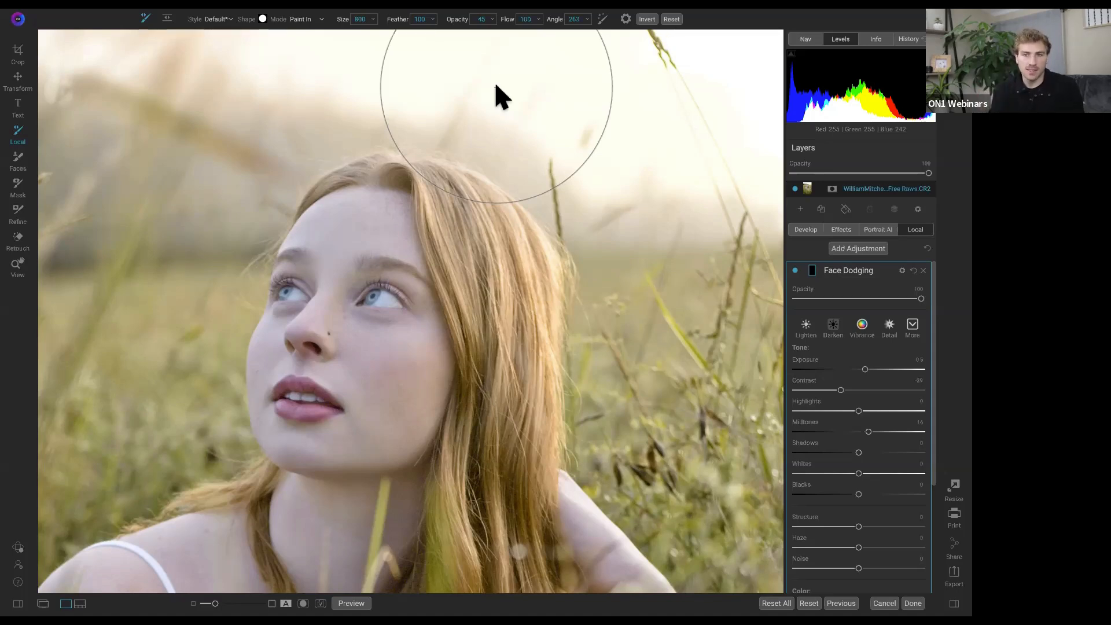
drag(450, 25, 436, 25)
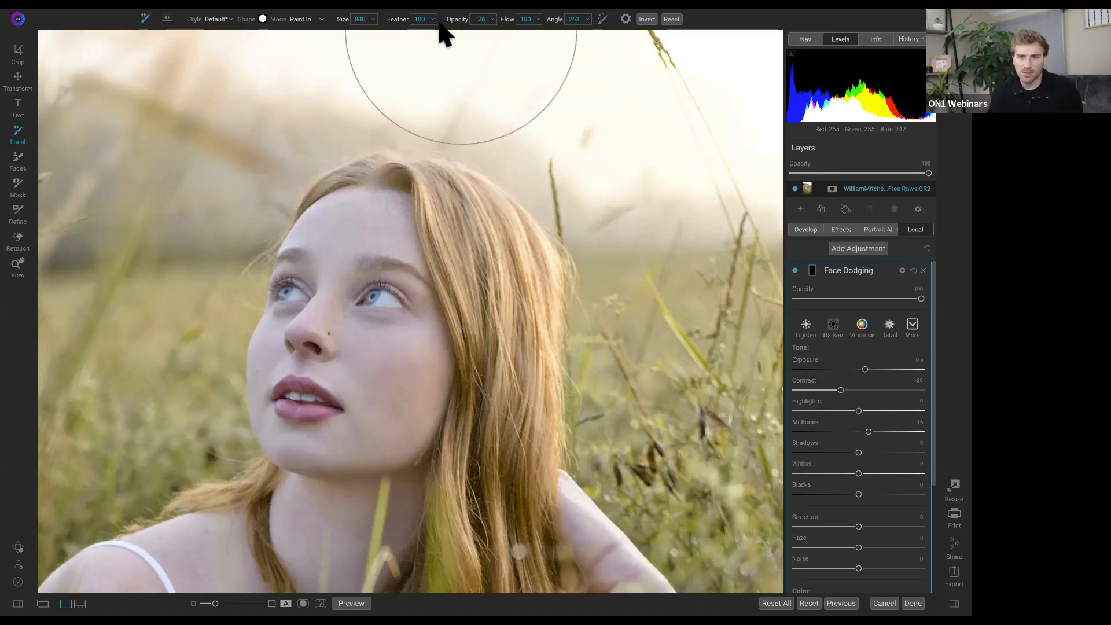
Reduce the adjustment brush to size 90 and paint dodging over the woman's cheek, around her nose and mouth, and along her jaw
key(bracketleft)
key(bracketleft)
key(bracketleft)
key(bracketleft)
key(bracketleft)
key(bracketleft)
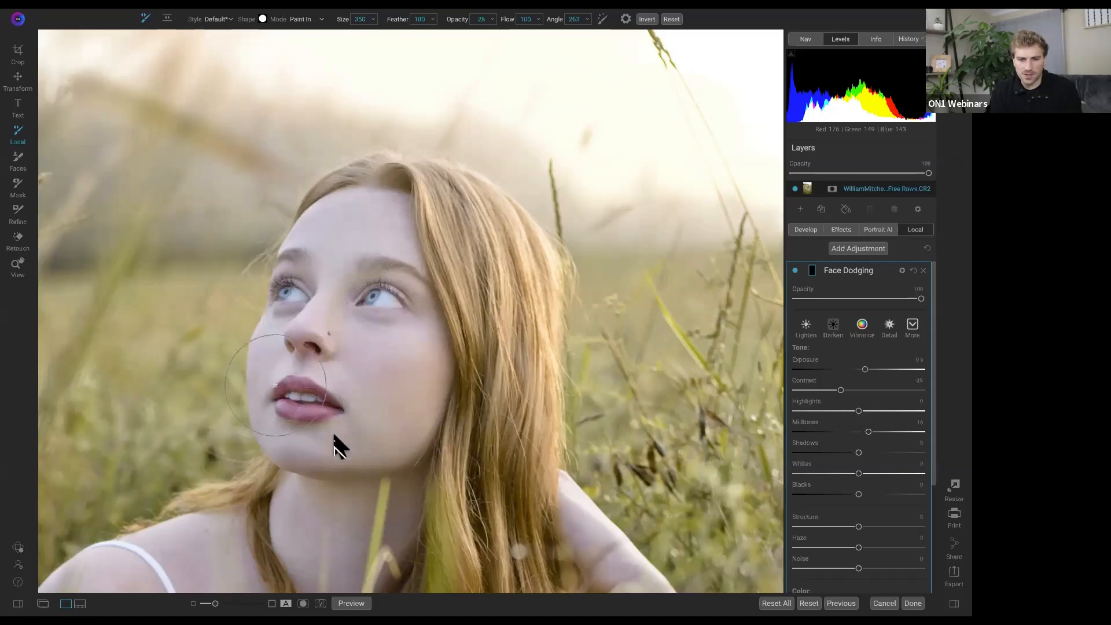
key(bracketleft)
key(bracketleft)
key(bracketleft)
key(bracketleft)
mouse_move(376, 338)
mouse_down()
mouse_move(394, 214)
mouse_move(377, 210)
mouse_move(300, 251)
mouse_move(339, 217)
mouse_move(389, 220)
mouse_move(318, 300)
mouse_move(289, 313)
mouse_move(317, 311)
mouse_move(261, 328)
mouse_move(252, 377)
mouse_move(257, 401)
mouse_move(281, 328)
mouse_move(260, 381)
mouse_move(261, 418)
mouse_move(298, 449)
mouse_move(350, 436)
mouse_up()
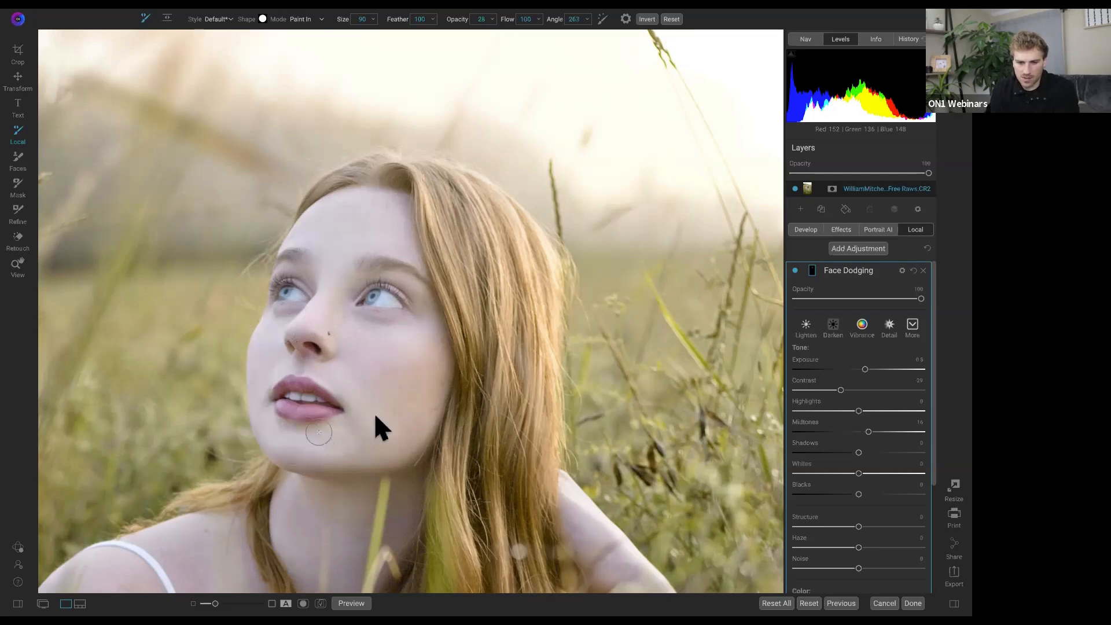
mouse_move(318, 363)
mouse_down()
mouse_move(290, 354)
mouse_move(328, 342)
mouse_up()
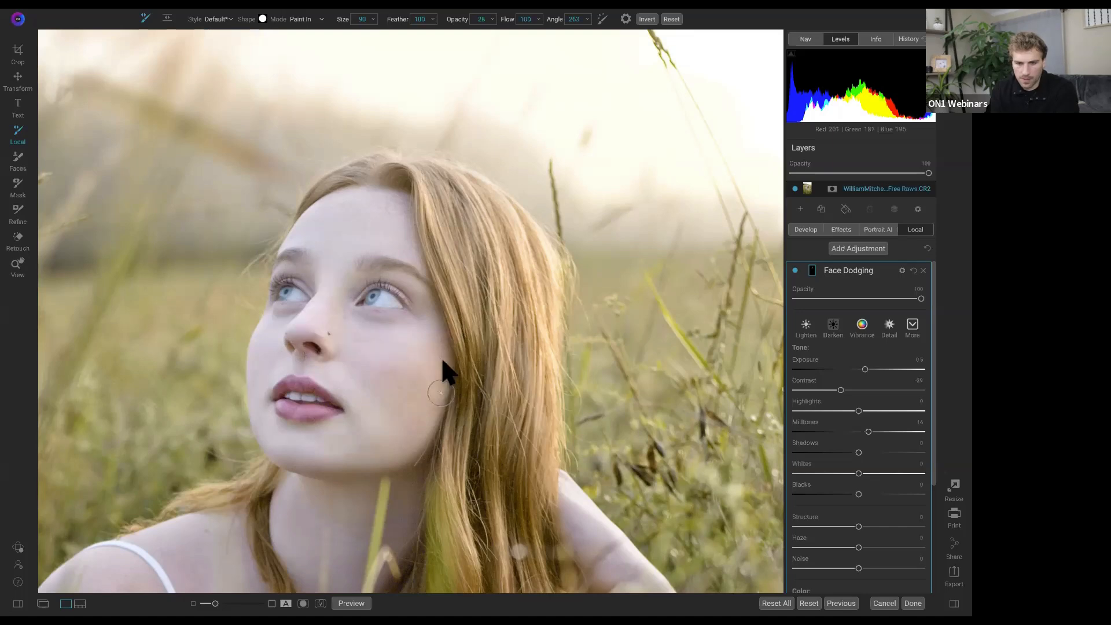
mouse_move(444, 363)
mouse_down()
mouse_move(353, 477)
mouse_move(269, 443)
mouse_up()
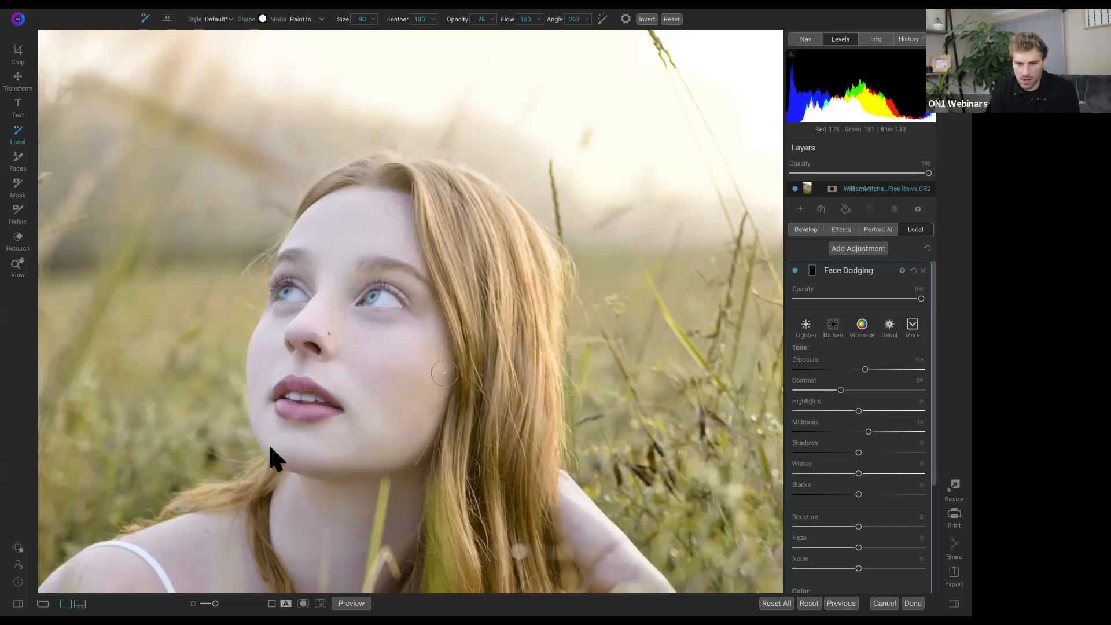
Enlarge the adjustment brush to size 200 and paint dodging over the woman's forehead and brow area
key(bracketright)
key(bracketright)
mouse_move(379, 221)
mouse_down()
mouse_move(330, 241)
mouse_move(372, 210)
mouse_move(325, 288)
mouse_up()
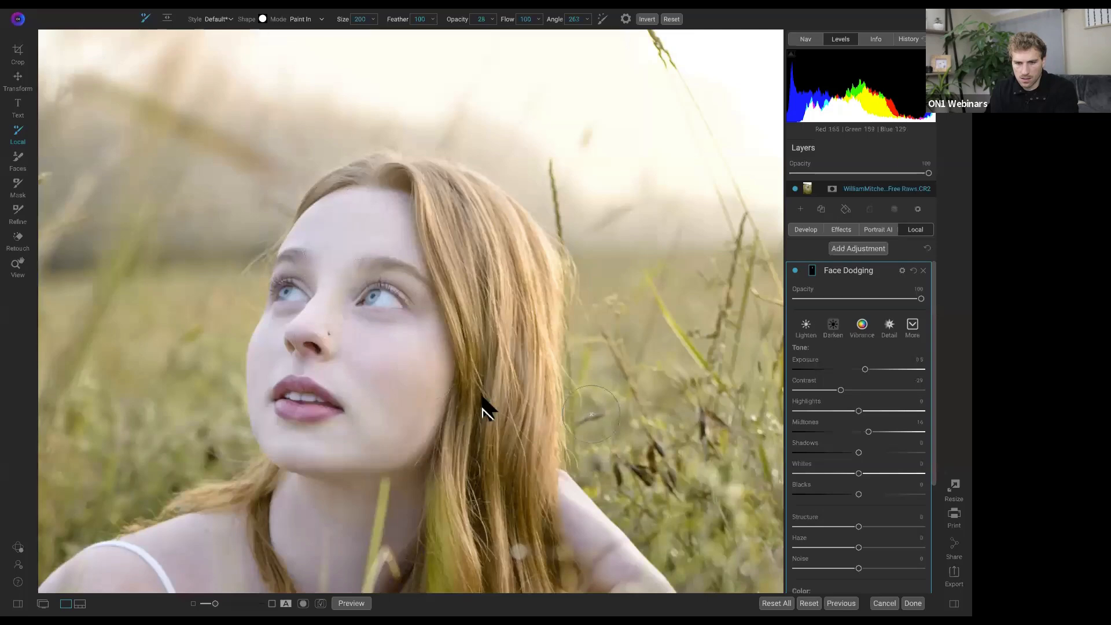
Compare the whole portrait with the Face Dodging adjustment off and on
key(z)
click(669, 426)
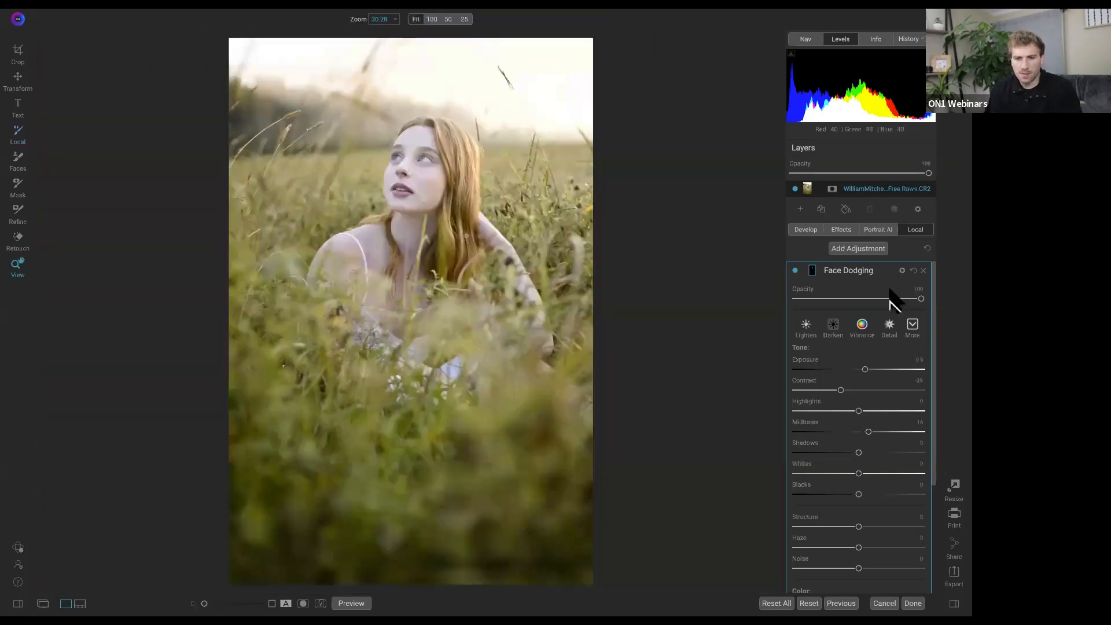
click(794, 273)
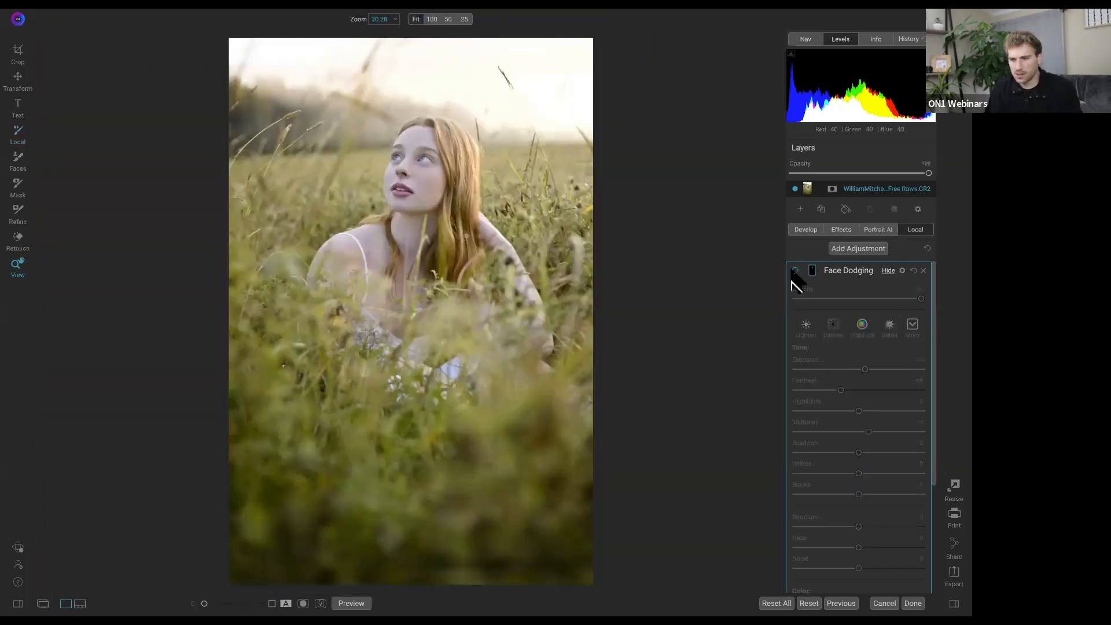
click(794, 273)
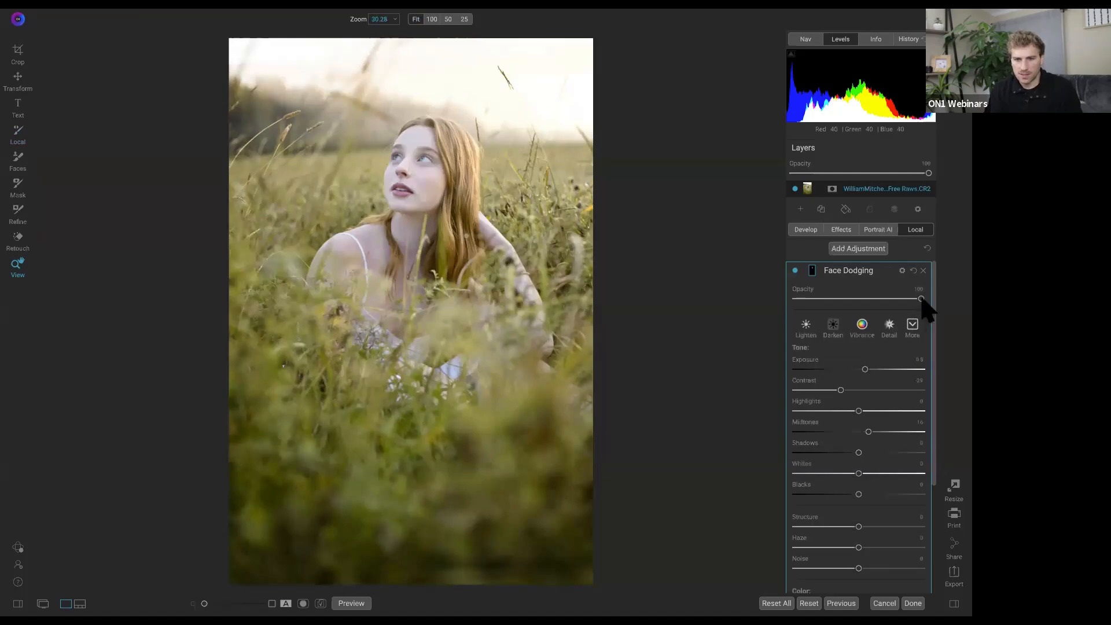
Lower the Face Dodging adjustment's opacity to about 53 and warm its color with a Temperature of about 12
mouse_move(921, 298)
mouse_down()
mouse_move(792, 300)
mouse_move(876, 309)
mouse_move(861, 306)
mouse_up()
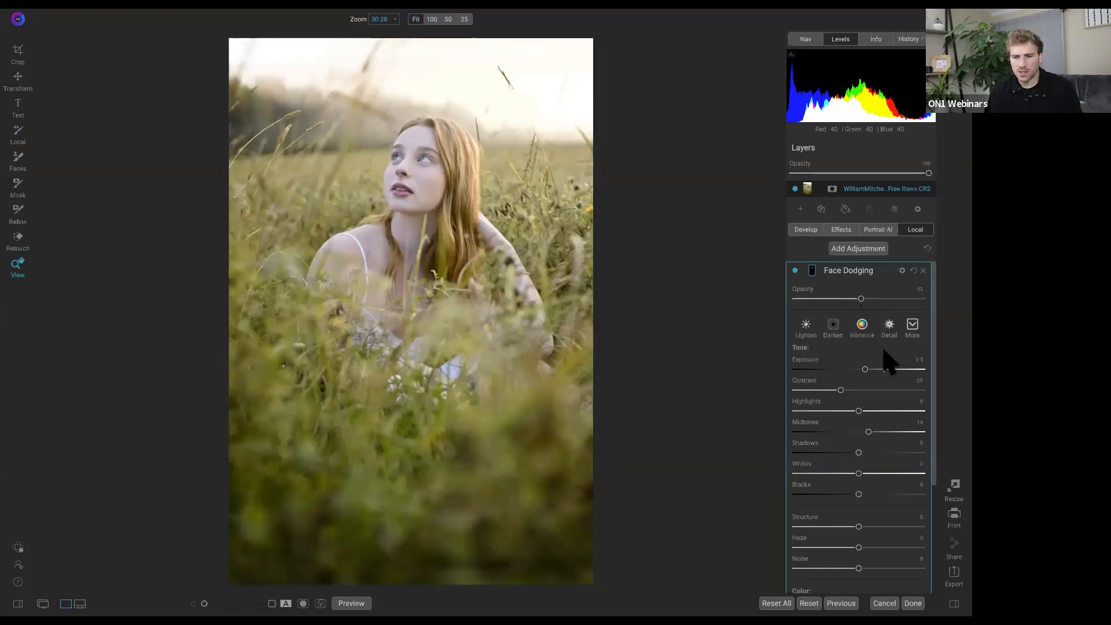
scroll(857, 510, down, 3)
drag(860, 475, 893, 483)
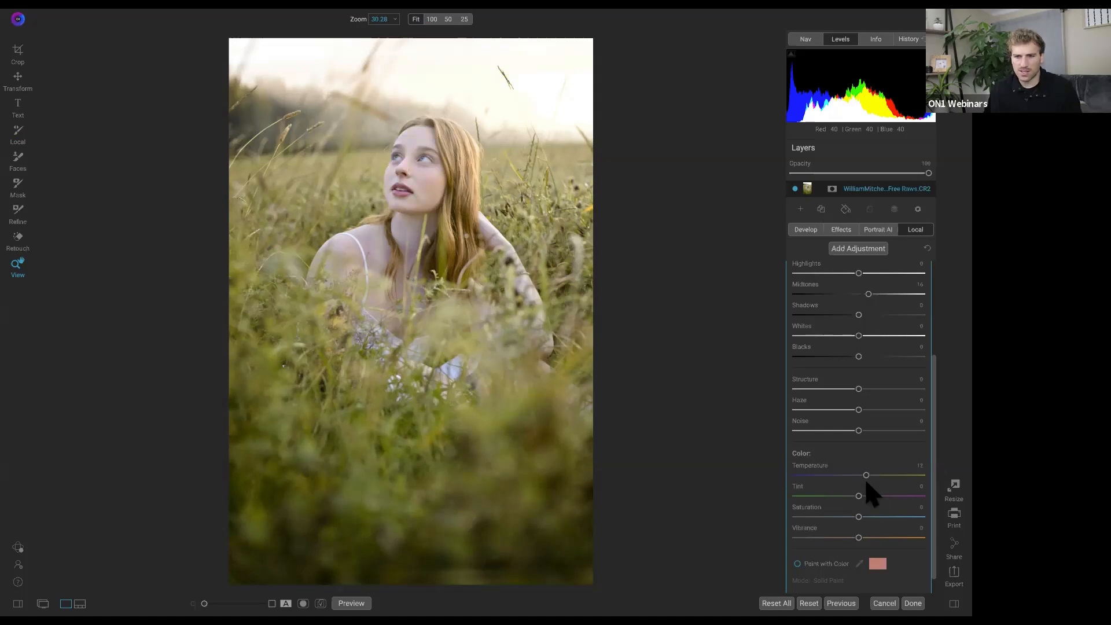
scroll(868, 486, up, 3)
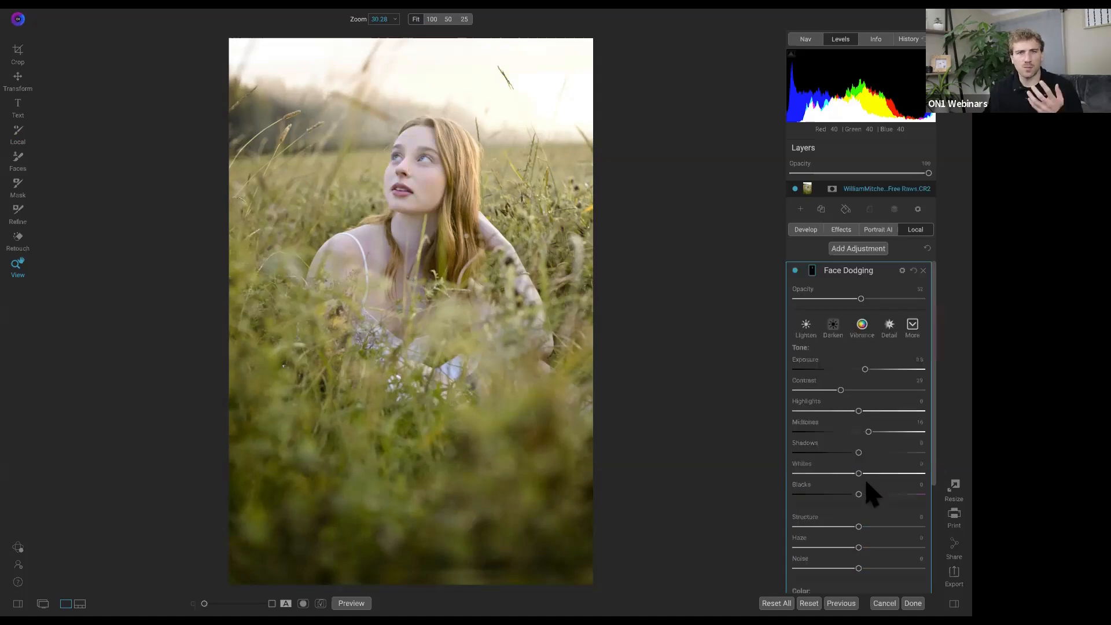
Compare the portrait with the softened face dodging off and on, and check the edited photo against the original
click(795, 271)
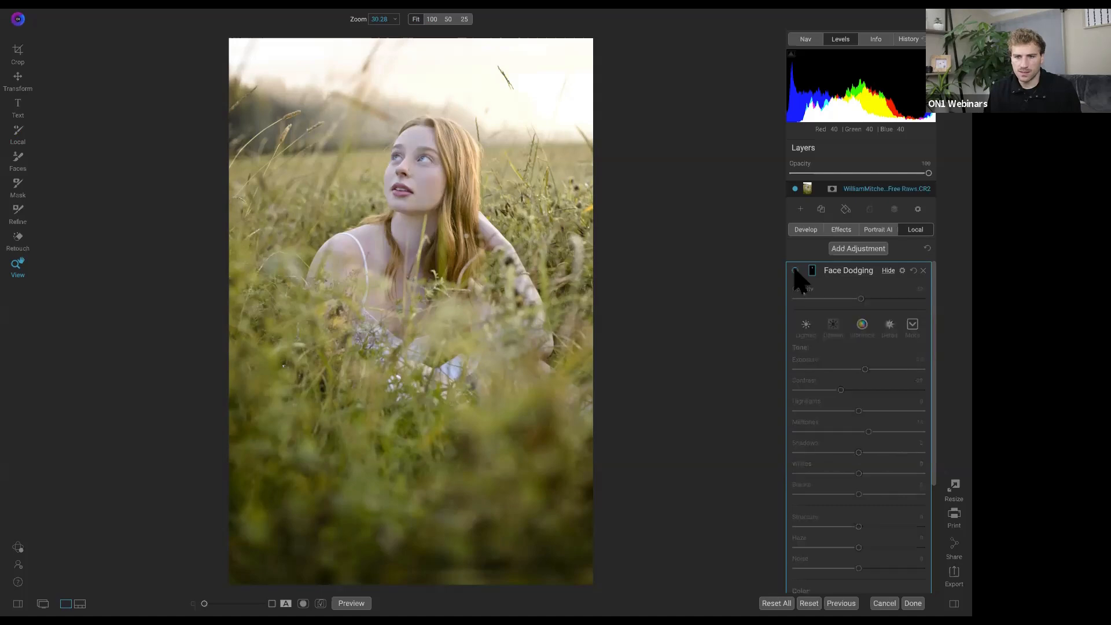
click(795, 270)
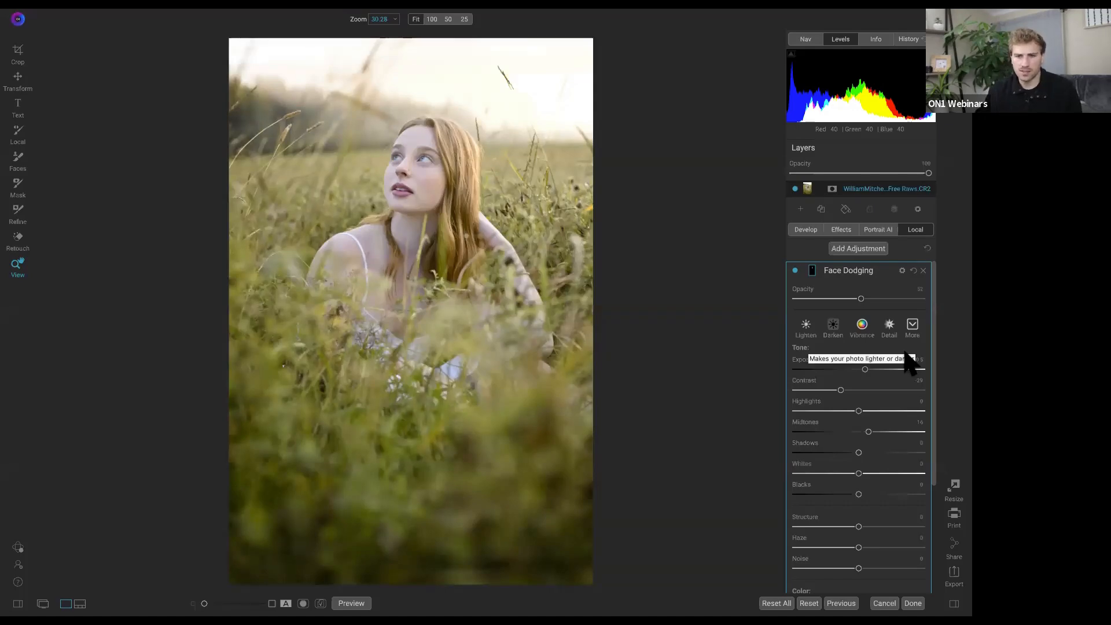
key(backslash)
key(backslash)
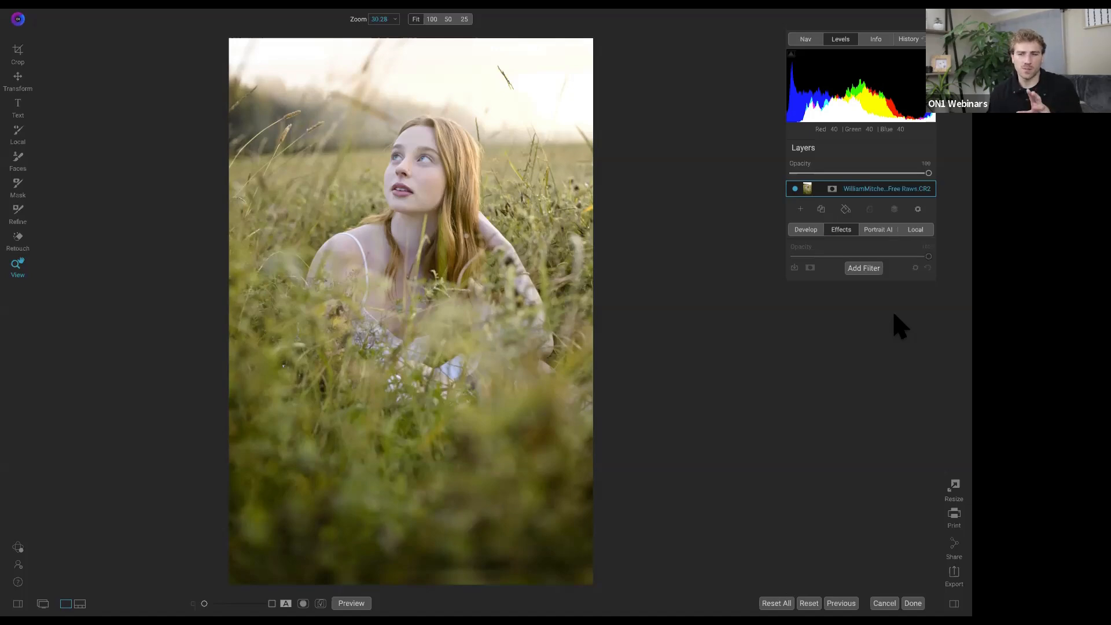
Add a Sunshine filter in the photo's effects and compare the portrait with the filter off and on
click(864, 269)
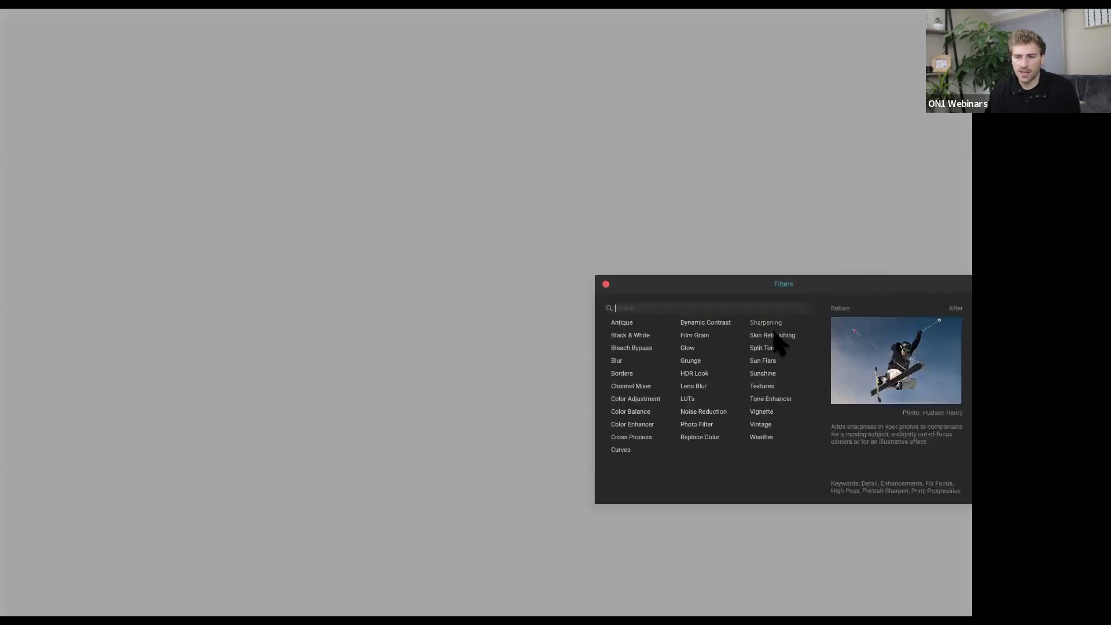
click(765, 375)
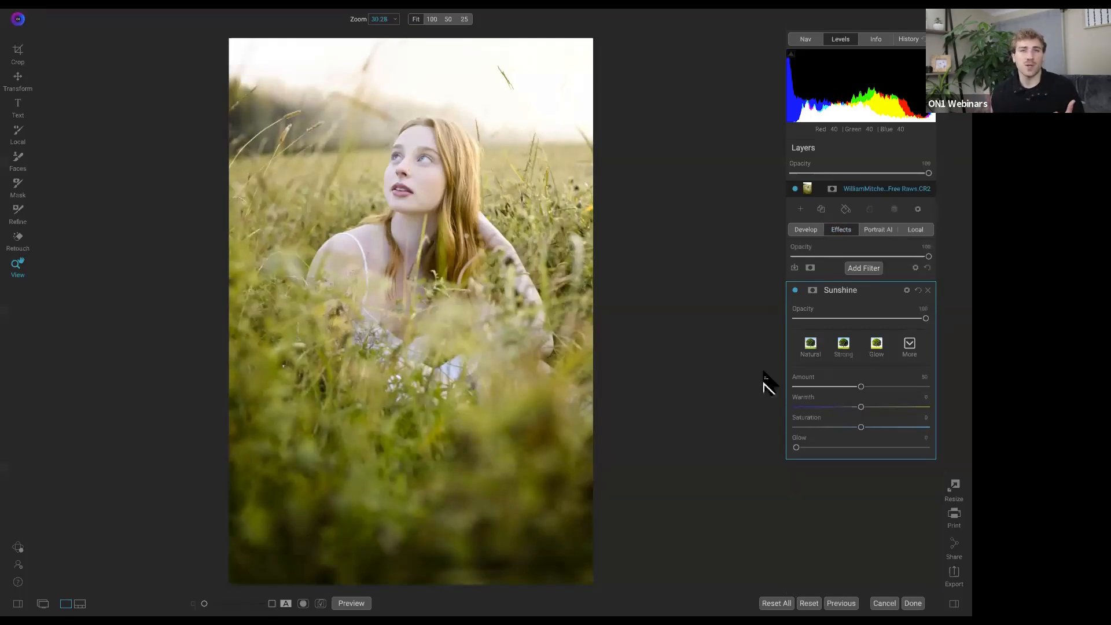
click(796, 291)
click(796, 290)
click(795, 291)
click(795, 291)
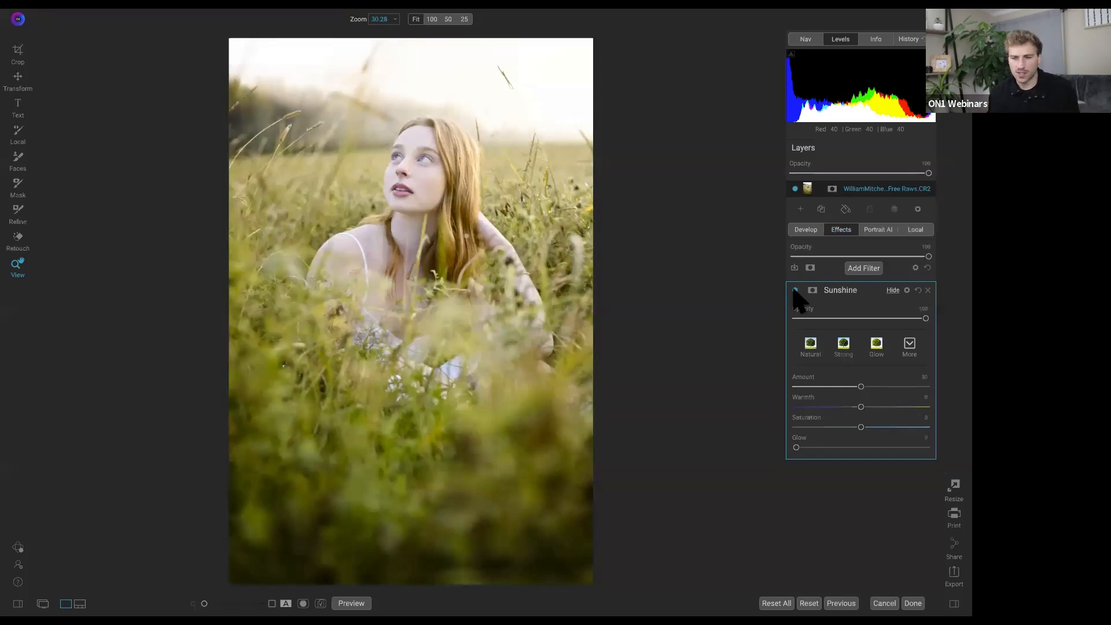
Set the Sunshine filter's Warmth to about 26, Saturation to 11, Glow to about 15 and Amount to about 73, and show clipping
drag(861, 407, 877, 428)
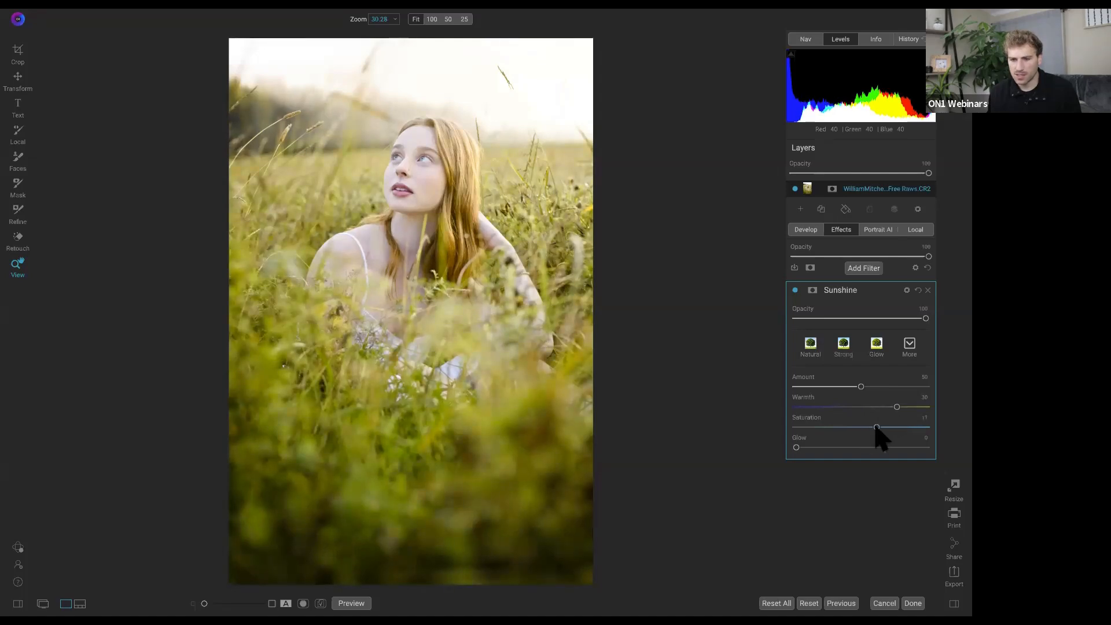
mouse_move(797, 449)
mouse_down()
mouse_move(825, 454)
mouse_move(813, 449)
mouse_up()
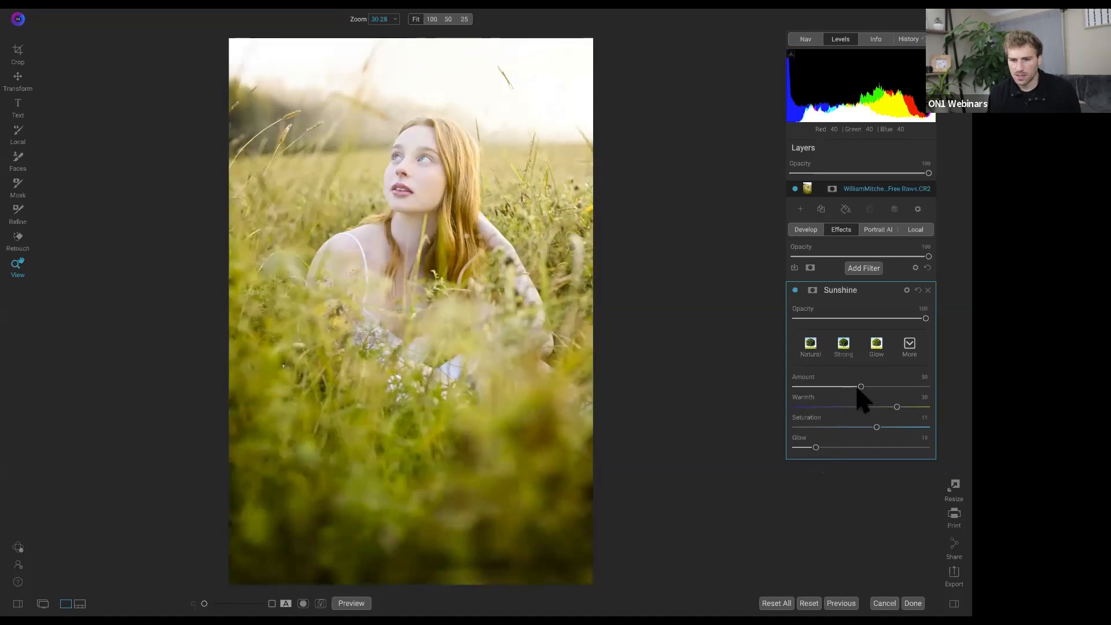
drag(860, 386, 873, 387)
click(891, 388)
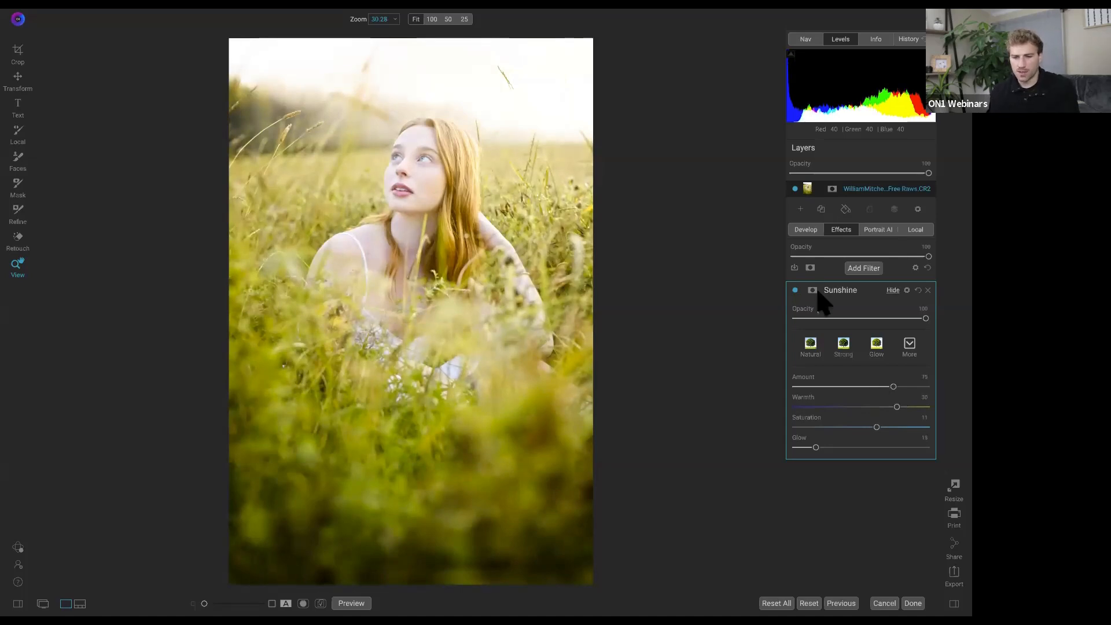
key(j)
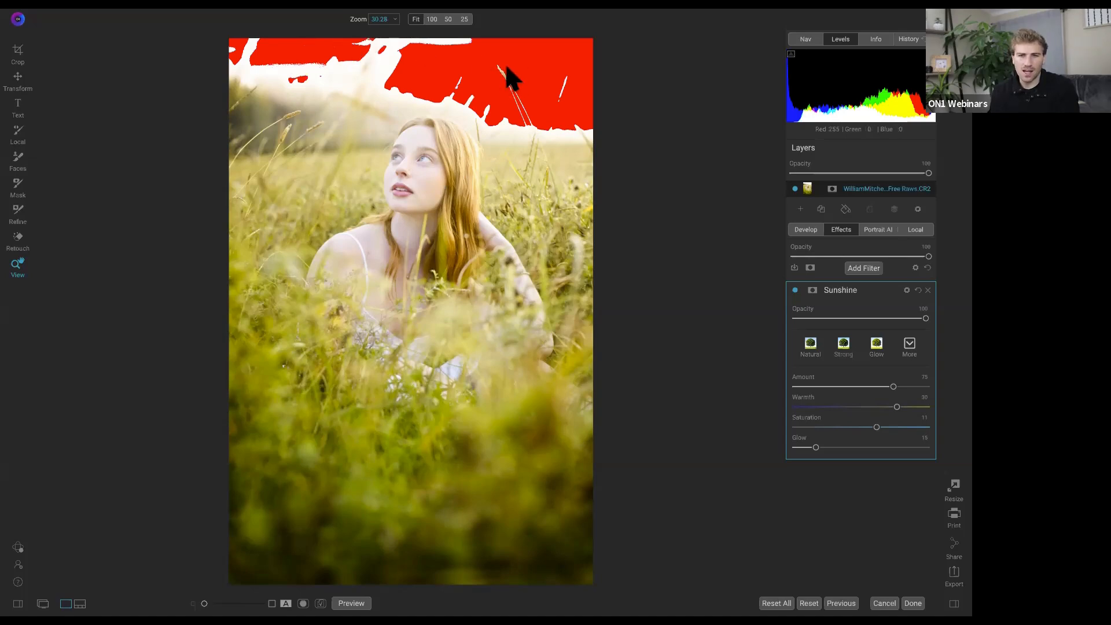
Paint the Sunshine filter out of the sky with a size 1000 mask brush at opacity 28, and compare the filter off and on
key(j)
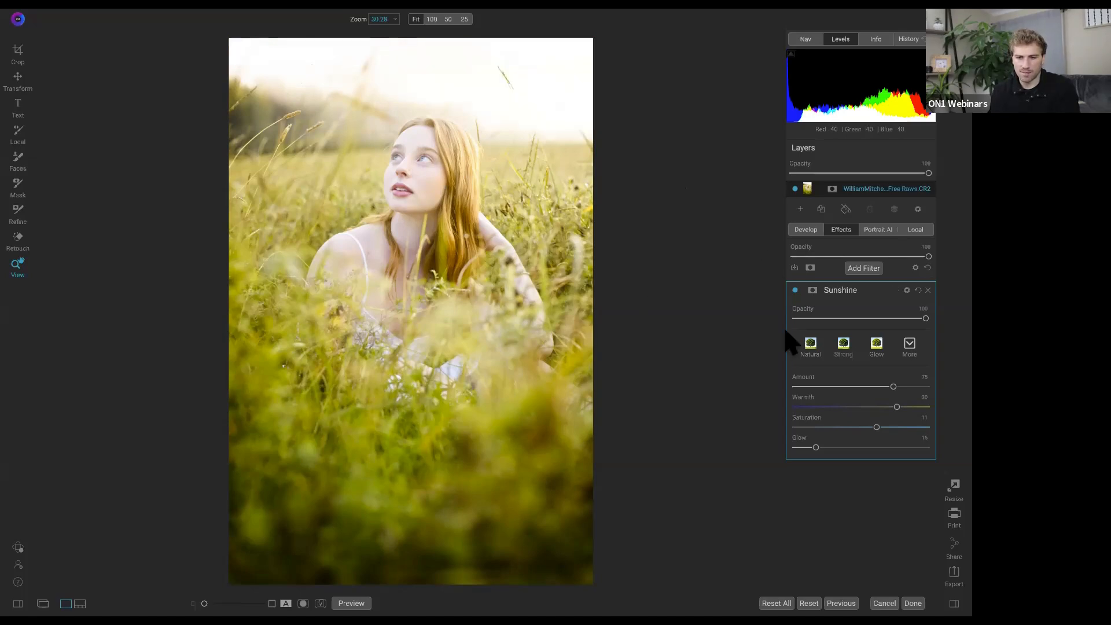
key(b)
key(bracketright)
key(bracketright)
key(bracketright)
key(bracketright)
key(bracketright)
key(bracketright)
mouse_move(562, 88)
mouse_down()
mouse_move(596, 80)
mouse_move(257, 72)
mouse_move(464, 67)
mouse_move(566, 80)
mouse_move(540, 95)
mouse_move(547, 102)
mouse_move(458, 95)
mouse_move(411, 66)
mouse_move(430, 63)
mouse_move(376, 54)
mouse_move(327, 86)
mouse_move(507, 87)
mouse_move(535, 108)
mouse_move(612, 83)
mouse_move(558, 56)
mouse_move(213, 78)
mouse_move(265, 48)
mouse_move(422, 40)
mouse_move(557, 69)
mouse_up()
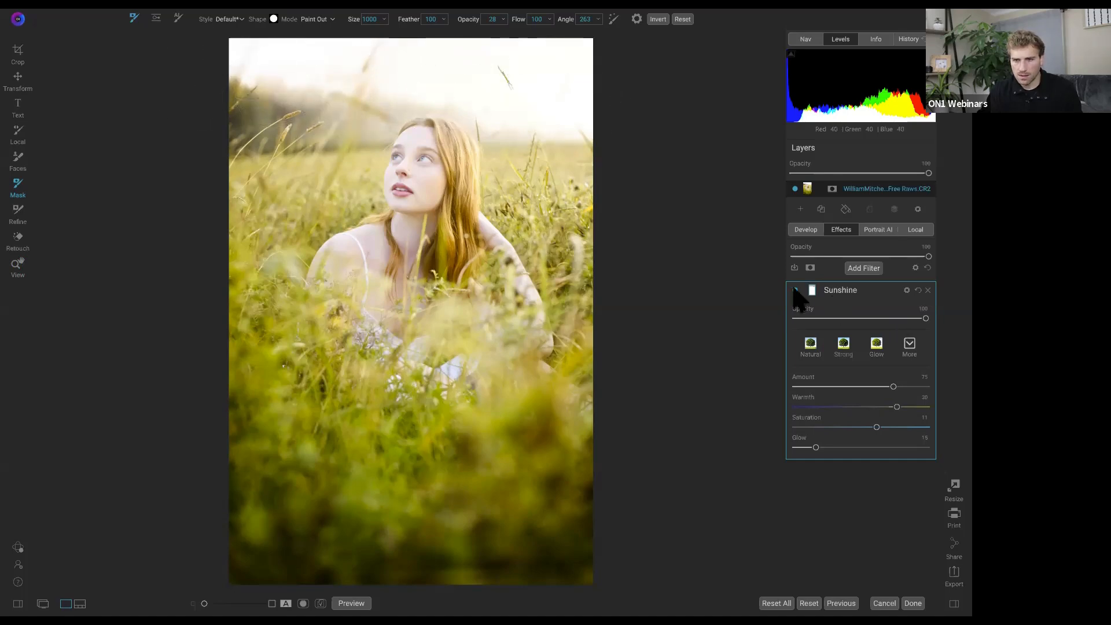
click(795, 290)
click(795, 291)
Show clipping, paint more of the Sunshine filter out of the clipped sky at brush opacity 72, and raise the brush opacity to 100
key(j)
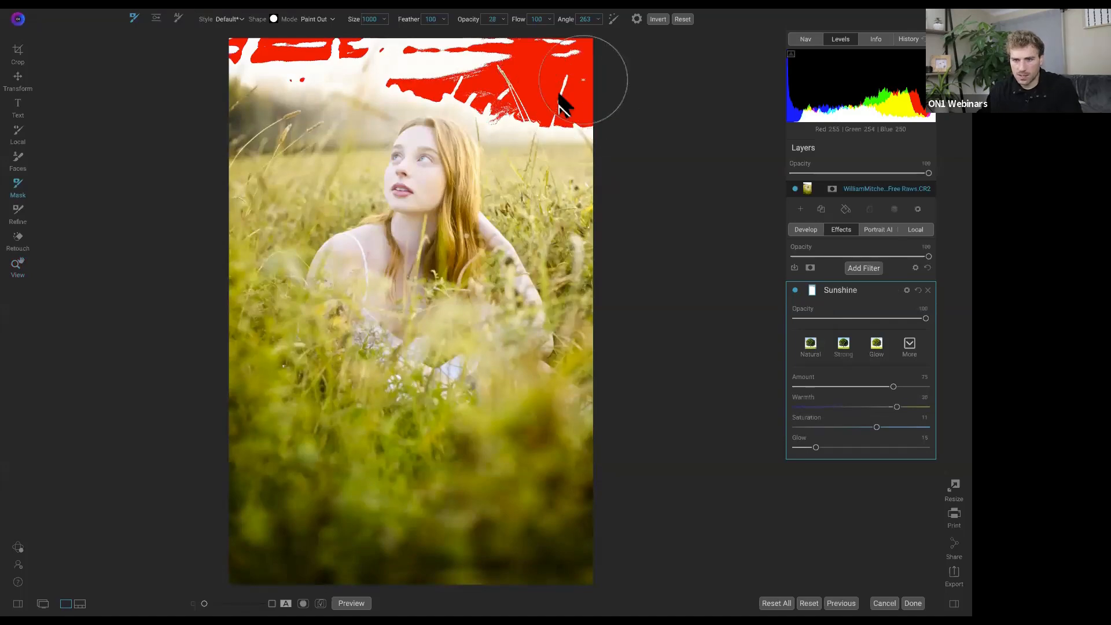
click(393, 51)
drag(459, 21, 506, 19)
mouse_move(574, 80)
mouse_down()
mouse_move(499, 29)
mouse_move(553, 74)
mouse_move(484, 65)
mouse_move(590, 91)
mouse_move(449, 70)
mouse_up()
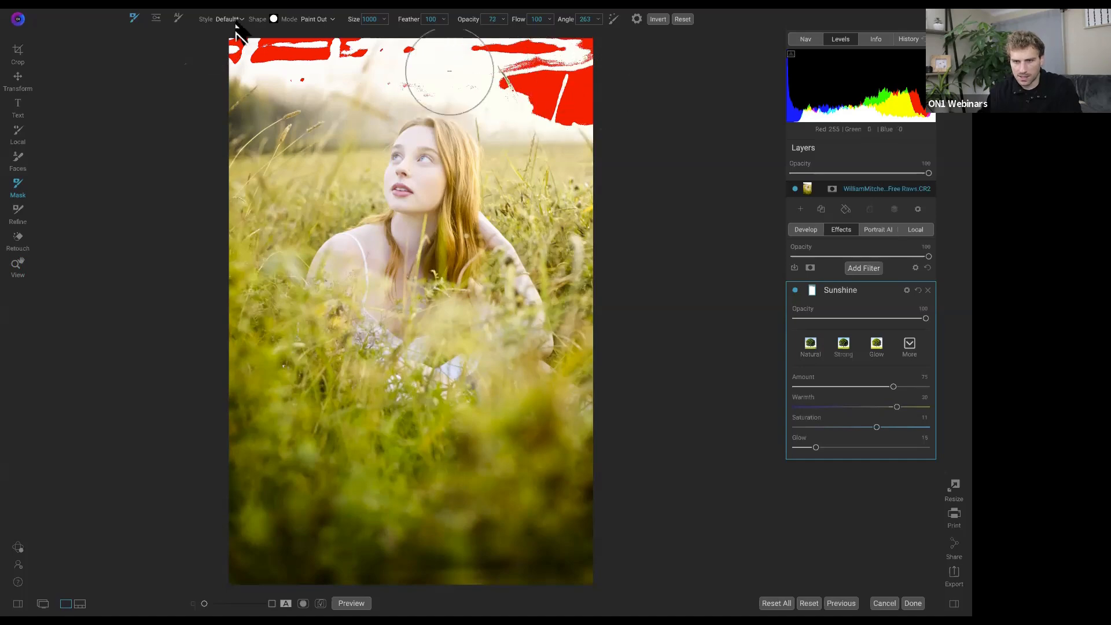
drag(236, 26, 189, 29)
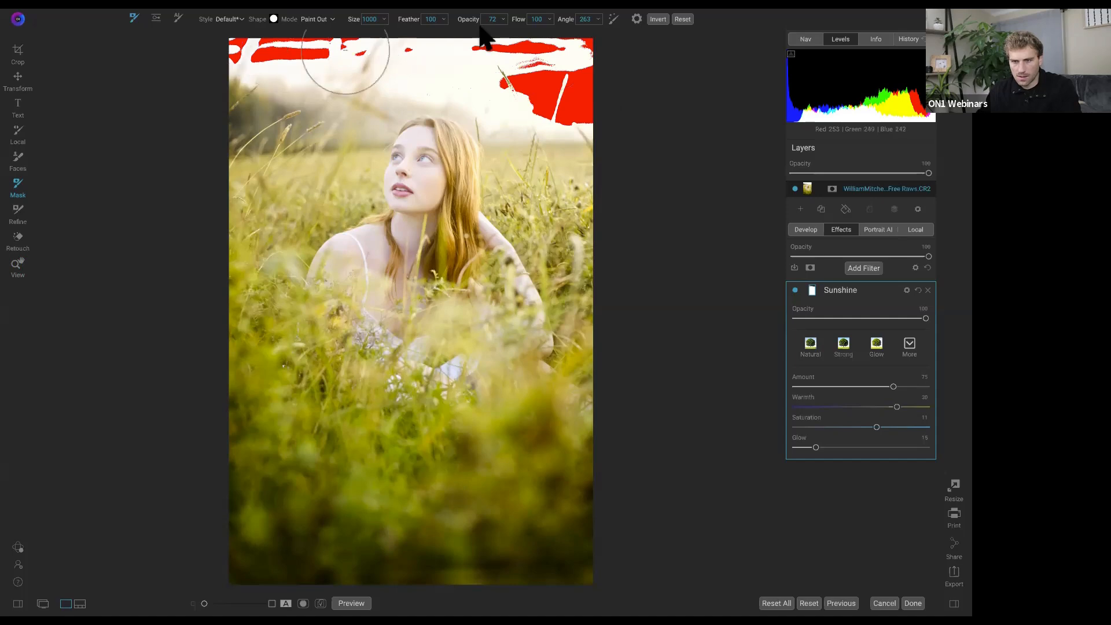
drag(463, 19, 537, 27)
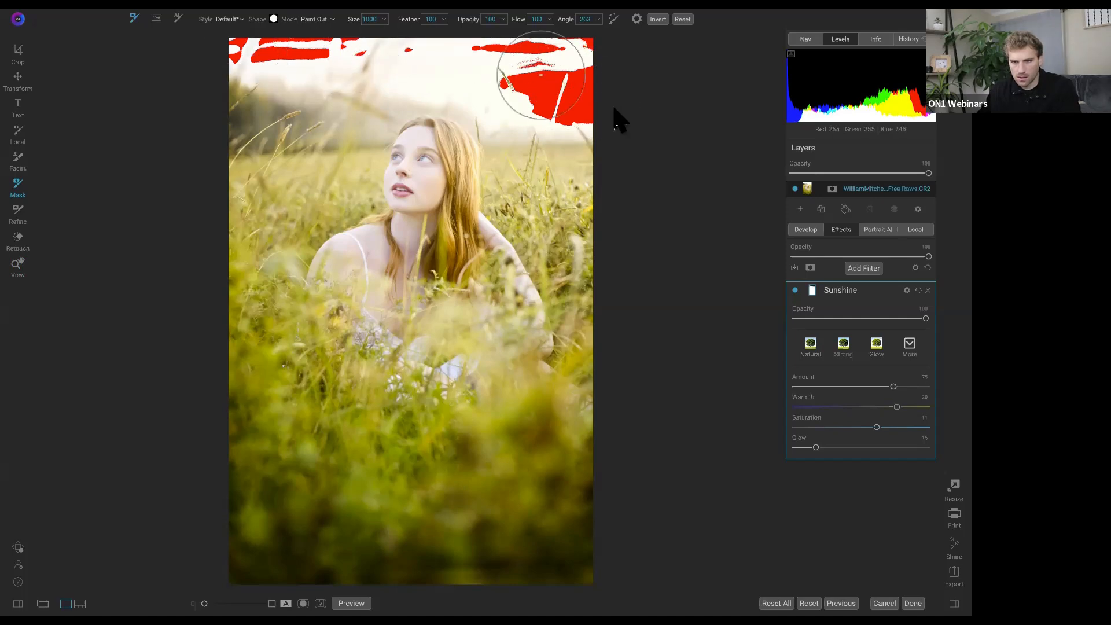
Lower the photo's Develop Exposure to about -0.1 to bring back the clipped sky highlights
key(j)
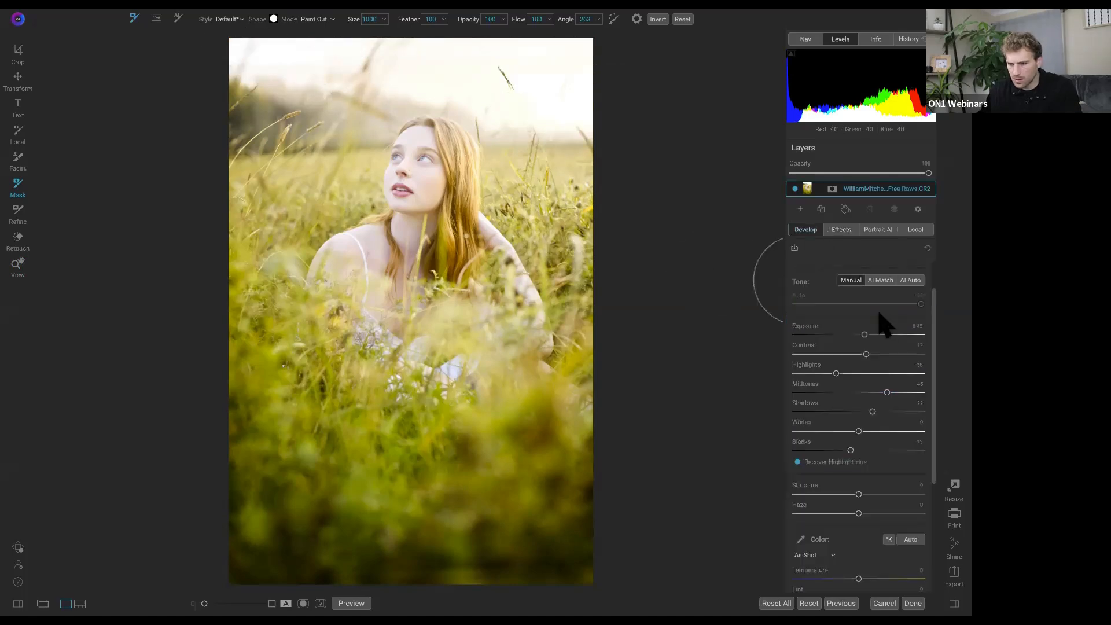
key(j)
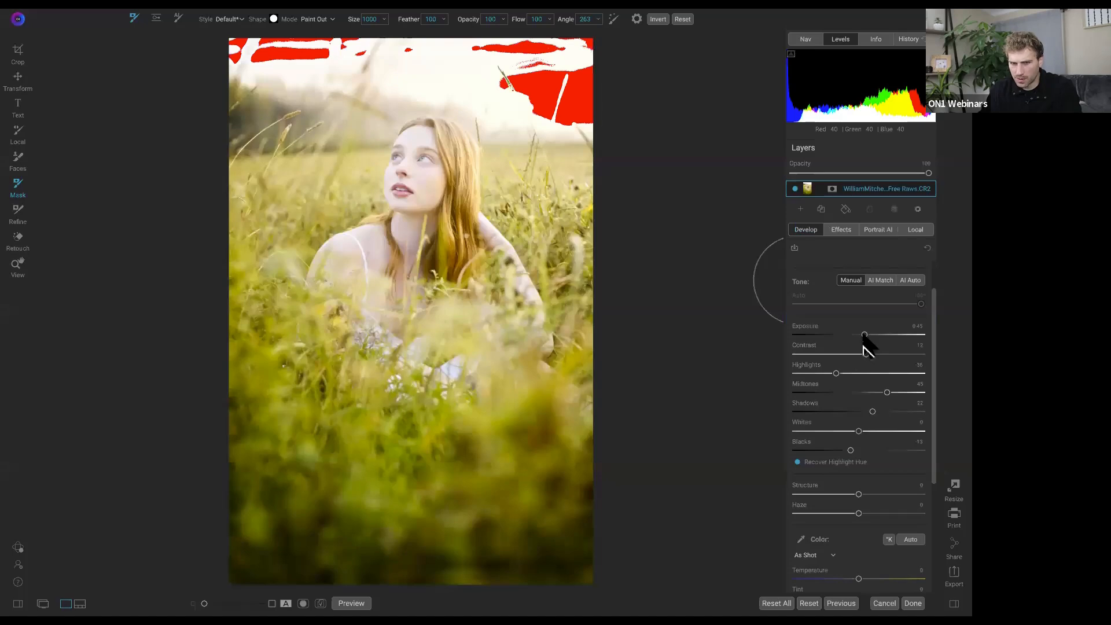
drag(862, 343, 855, 340)
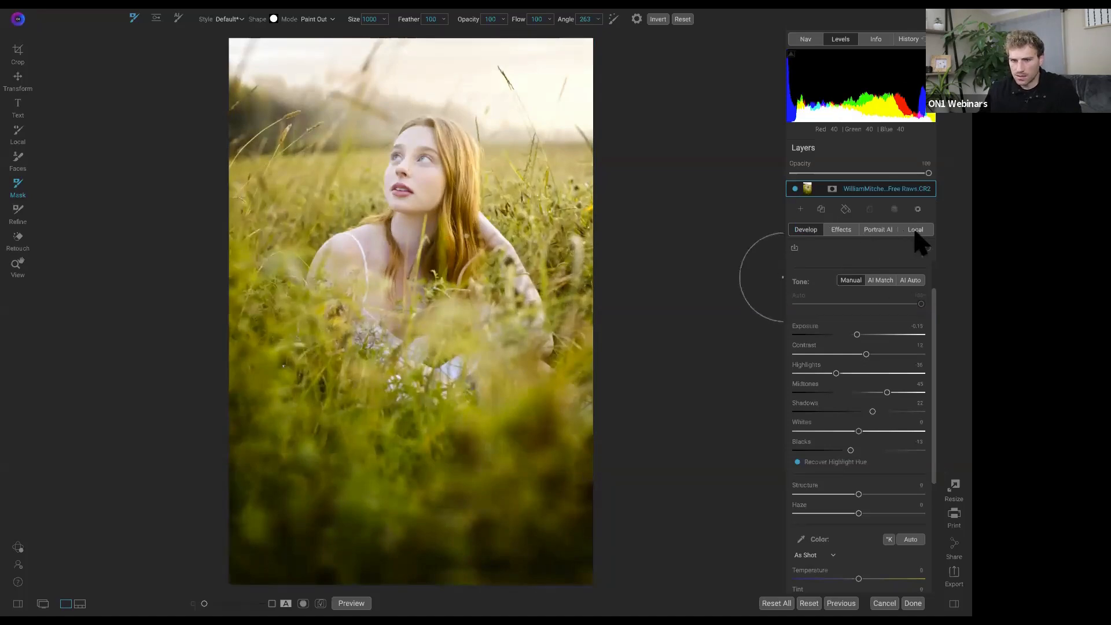
Return to the effects and compare the portrait with the Sunshine filter off and on
click(844, 231)
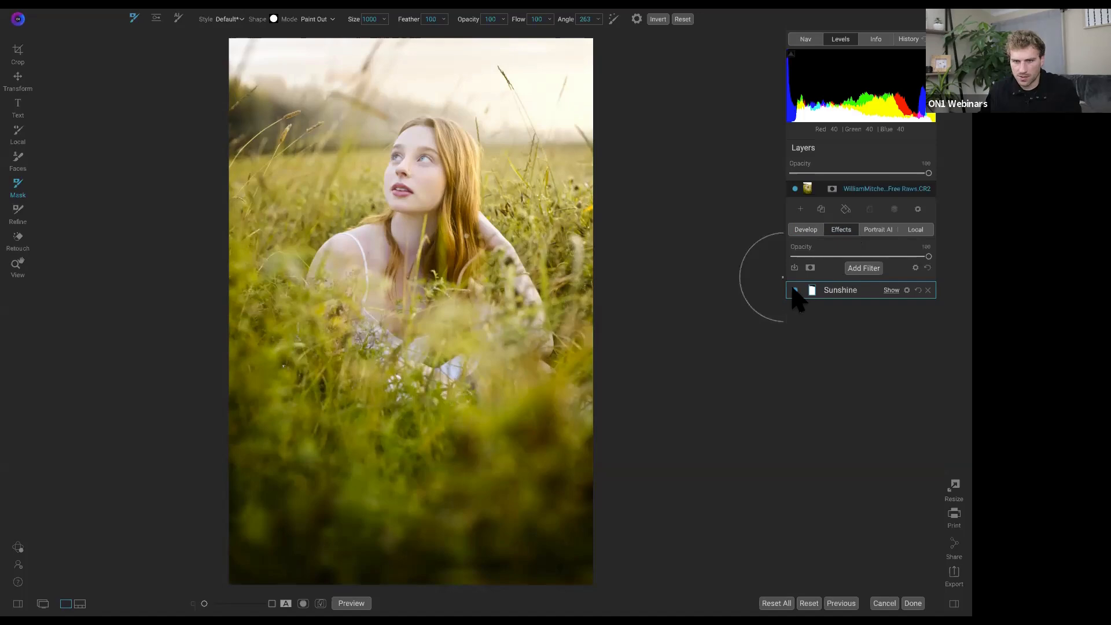
click(793, 291)
click(793, 291)
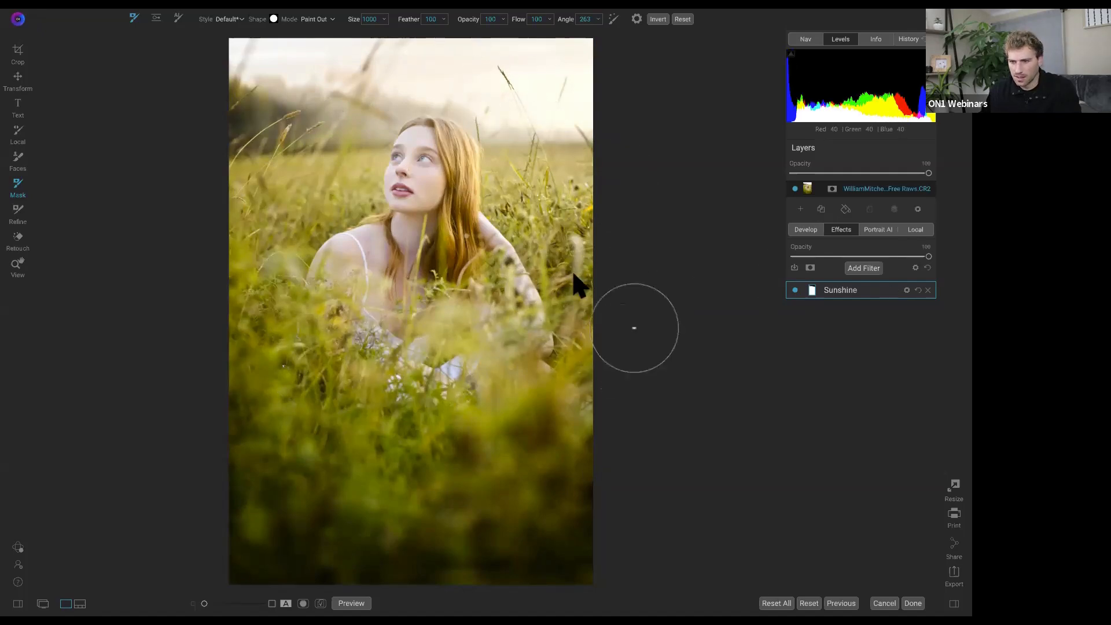
Partly paint the Sunshine filter out of the woman's face with a size 500 mask brush at opacity 29
key(z)
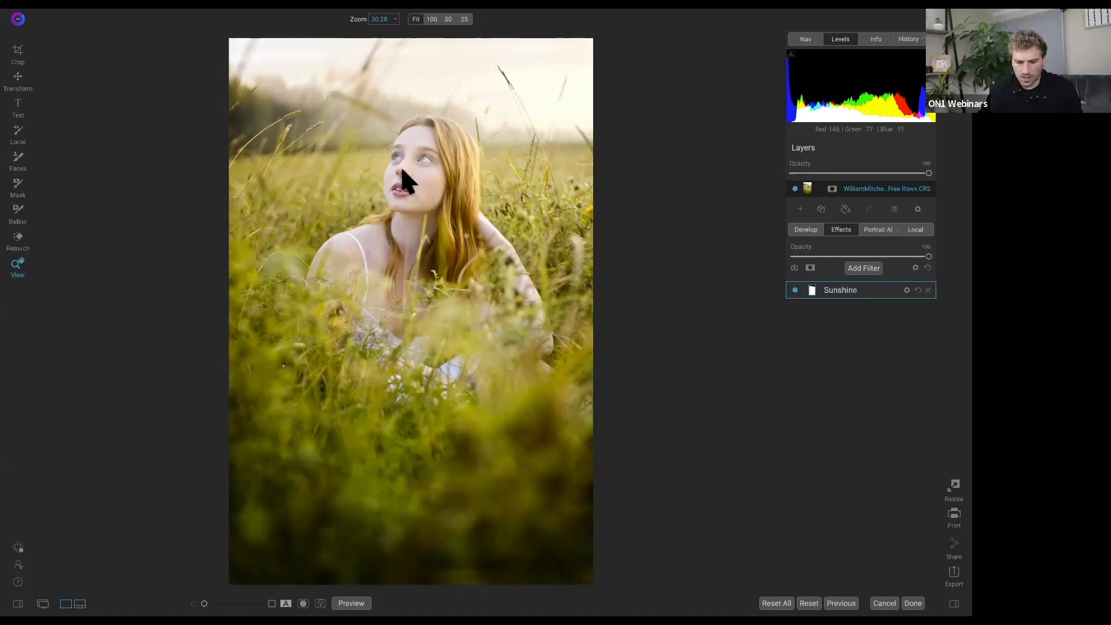
click(406, 172)
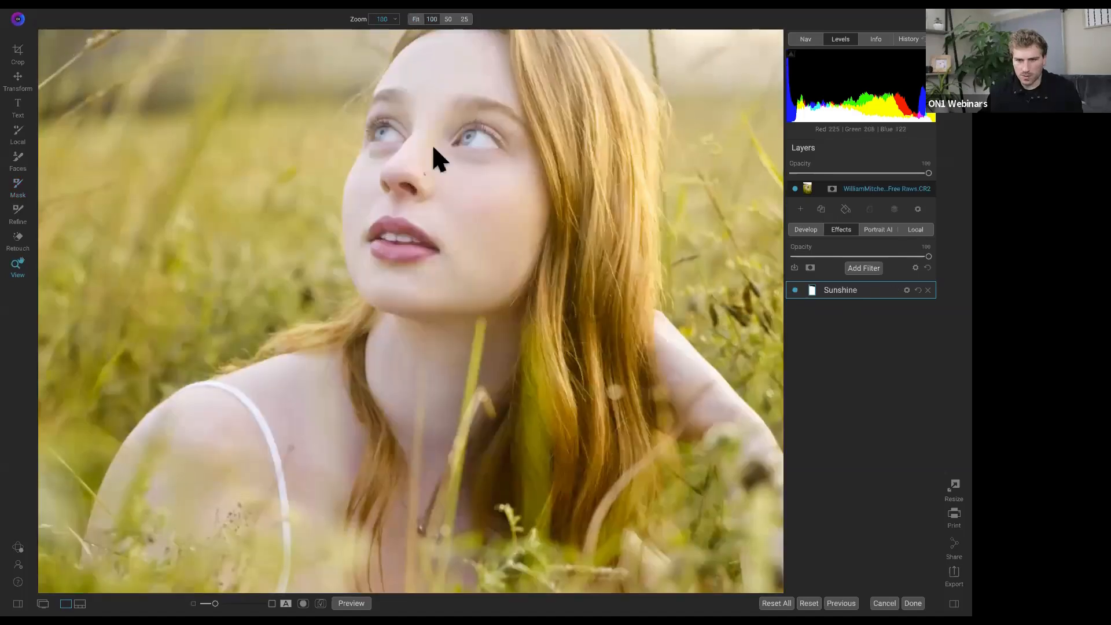
scroll(438, 237, up, 2)
key(b)
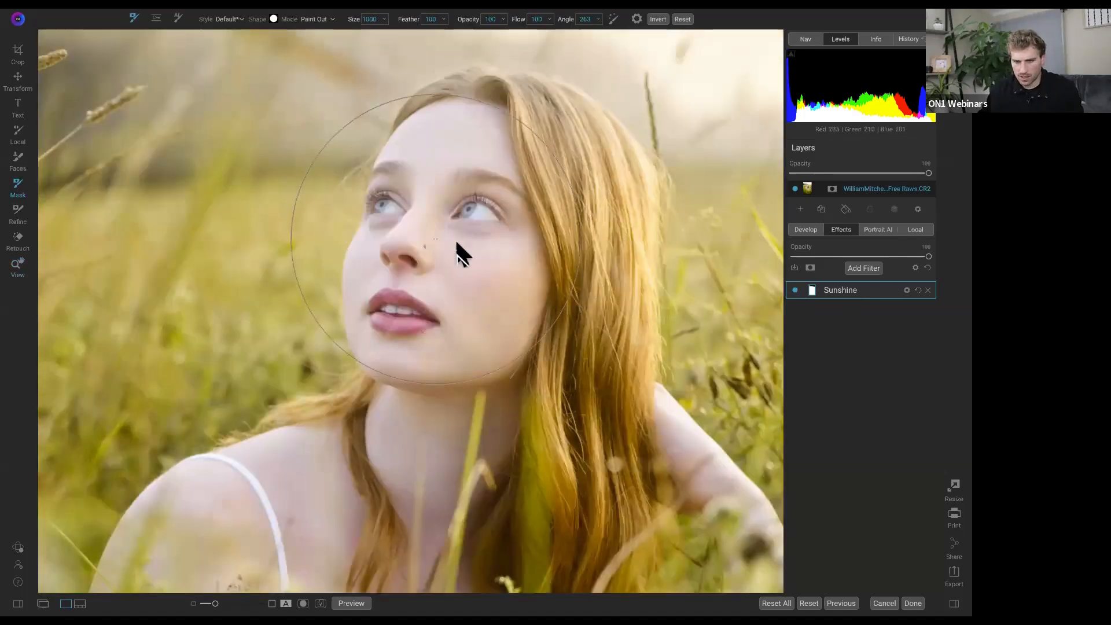
key(bracketleft)
drag(468, 21, 419, 27)
mouse_move(439, 161)
mouse_down()
mouse_move(494, 223)
mouse_move(490, 286)
mouse_move(453, 315)
mouse_move(405, 300)
mouse_move(449, 166)
mouse_up()
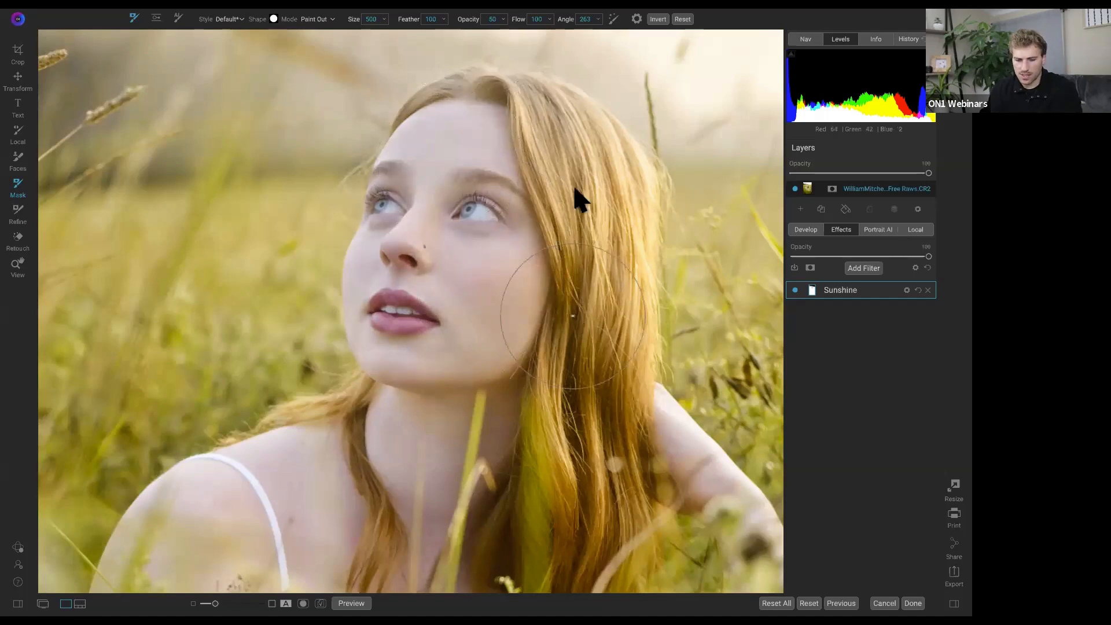
key(ctrl+z)
drag(450, 22, 447, 23)
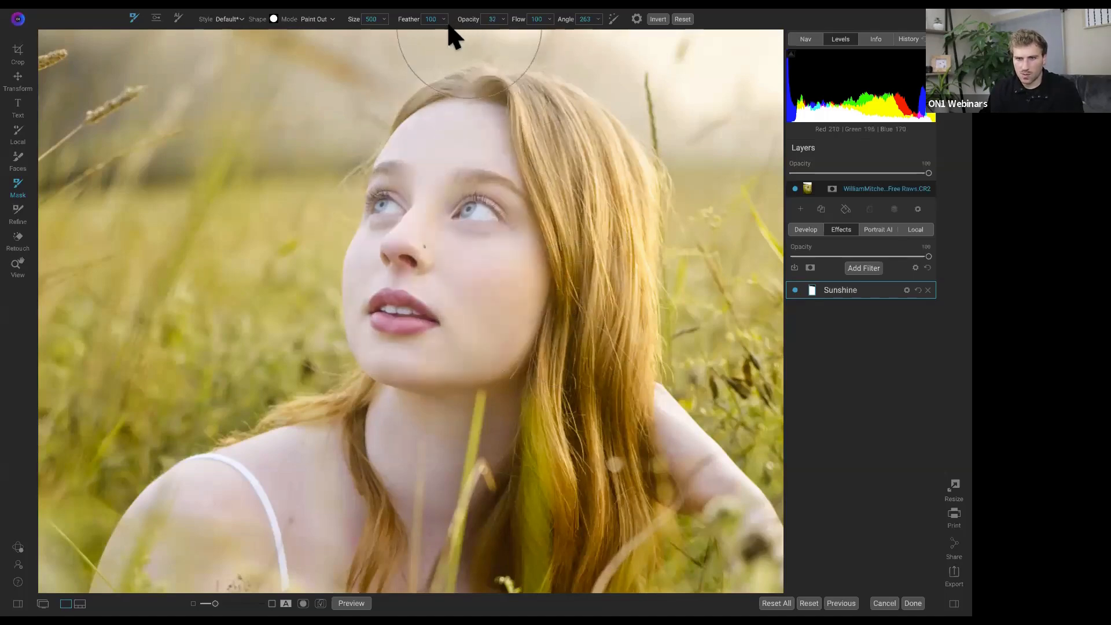
mouse_move(471, 187)
mouse_down()
mouse_move(477, 267)
mouse_move(408, 303)
mouse_move(454, 152)
mouse_move(519, 306)
mouse_up()
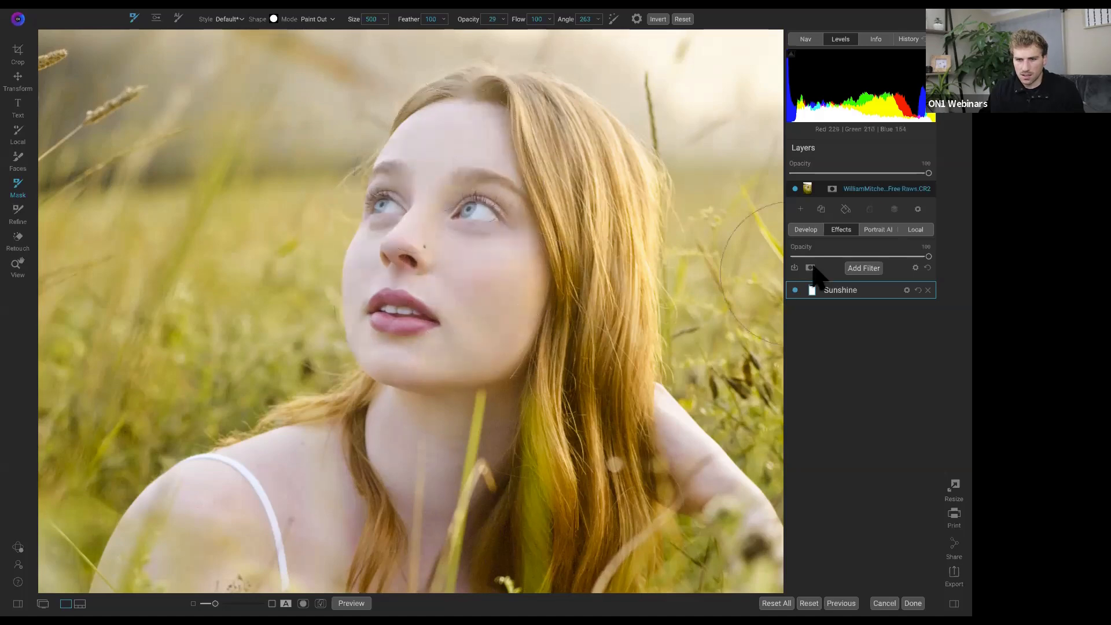
View the whole portrait and check the masked Sunshine filter by switching it off and on
key(space)
click(557, 209)
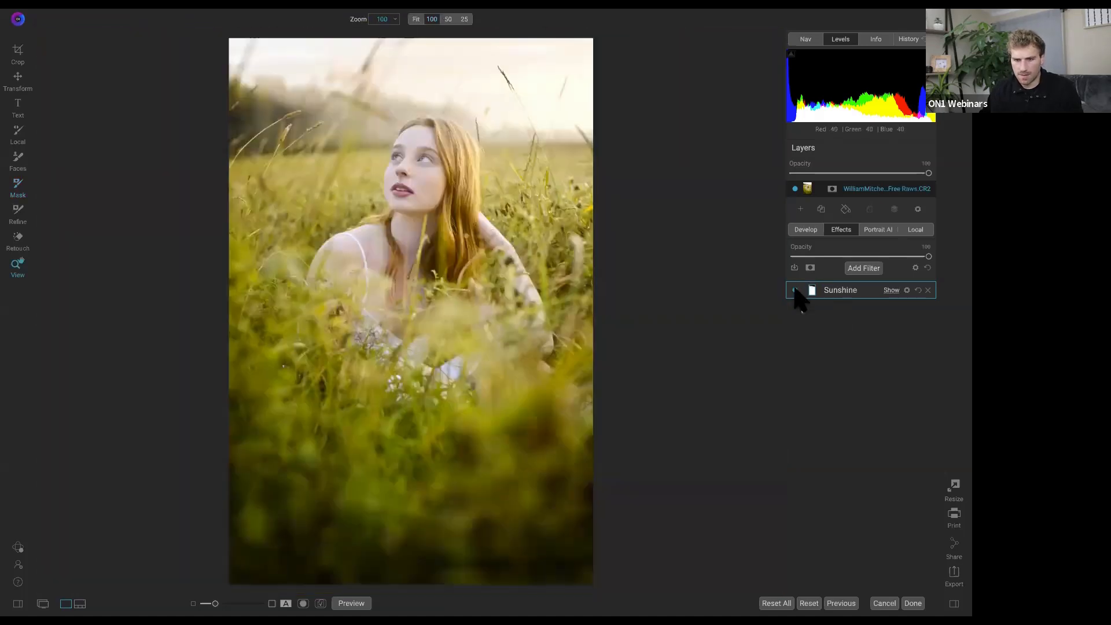
click(796, 290)
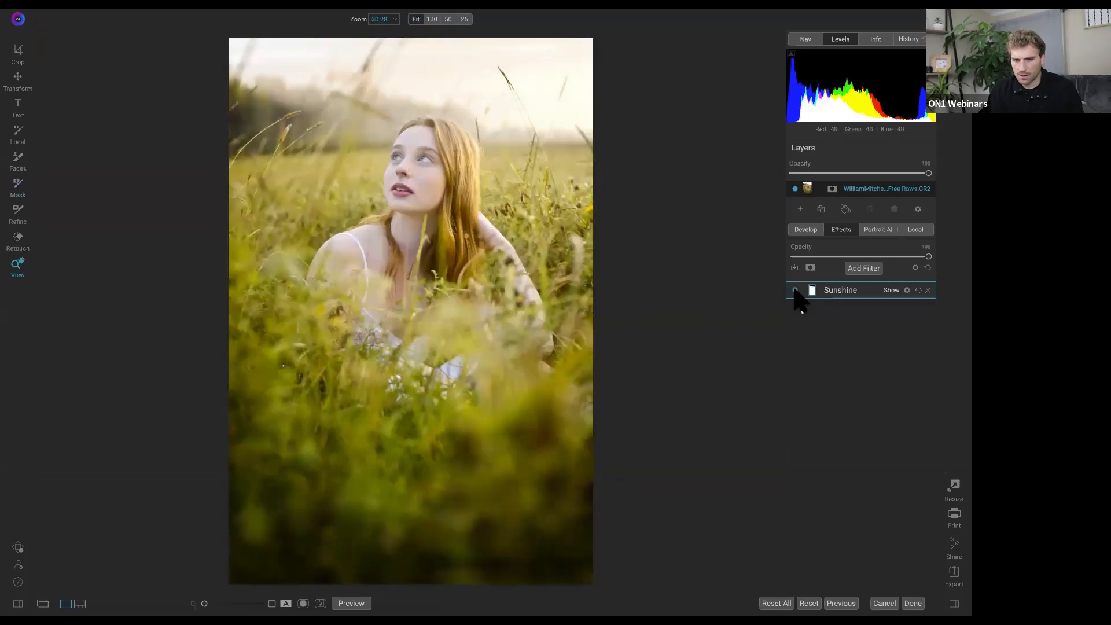
click(796, 291)
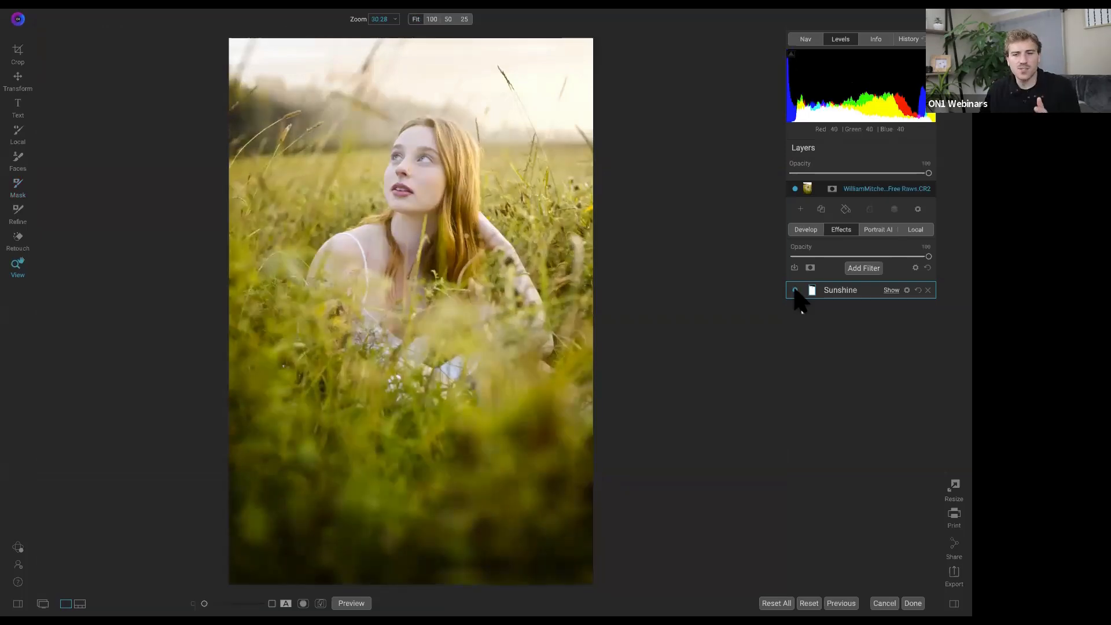
Add a local adjustment, name it "Eyes" and apply the Magic Eye Fixer style to it
click(915, 232)
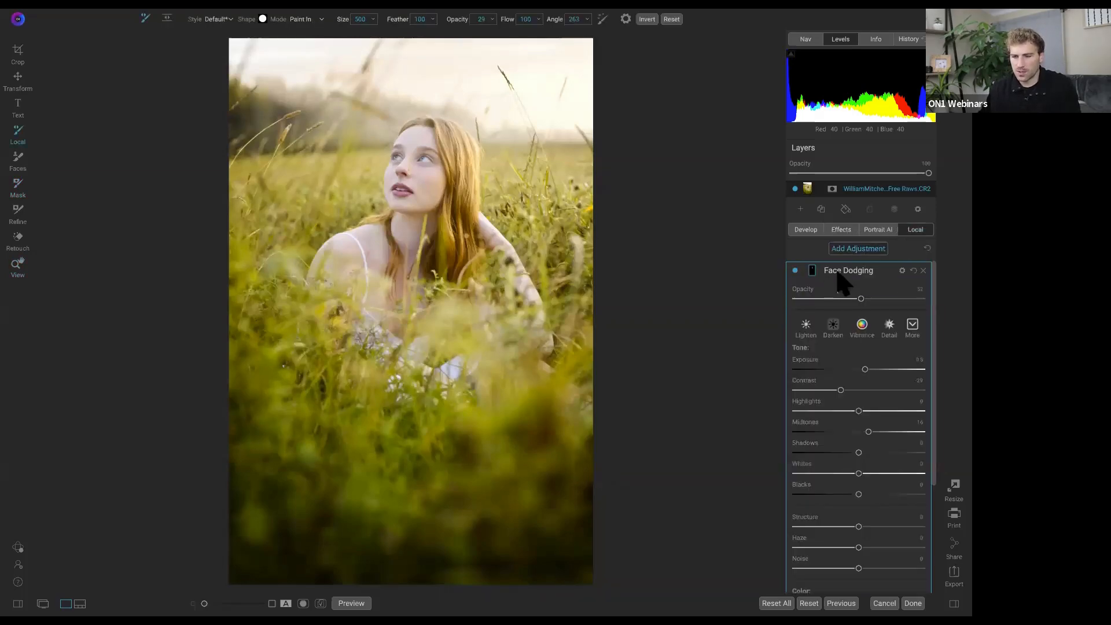
click(856, 248)
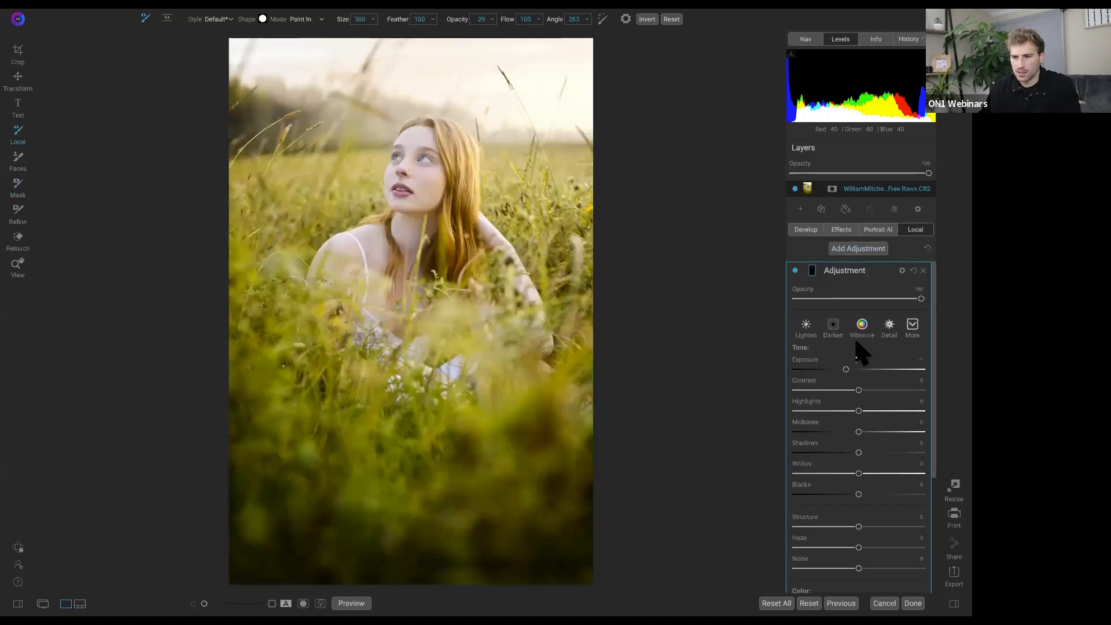
click(845, 275)
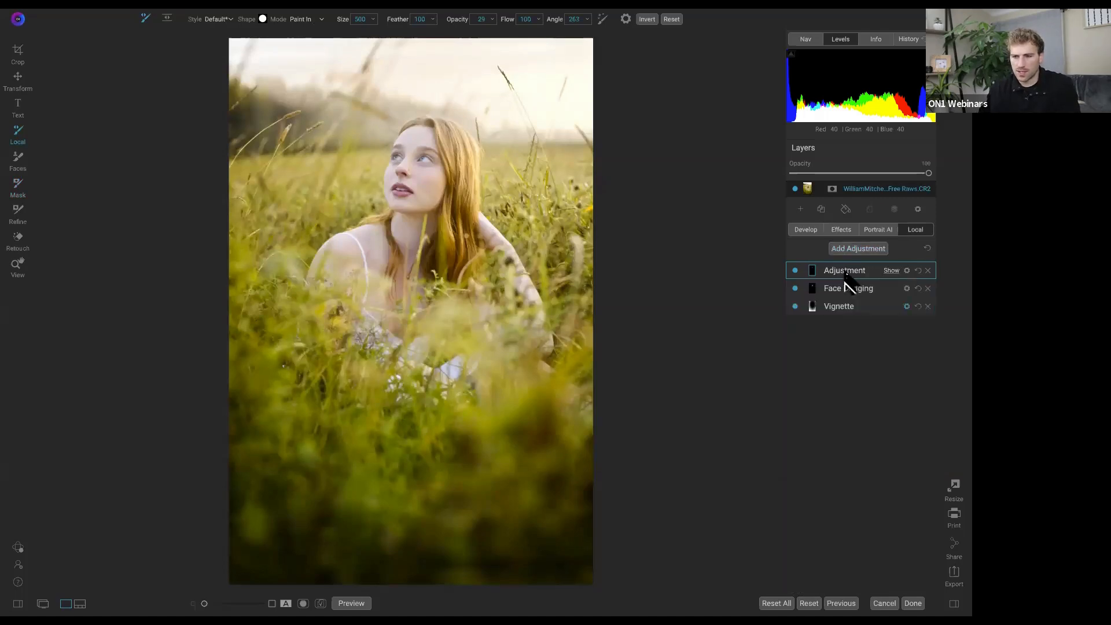
double_click(846, 274)
text(Eyes)
key(Return)
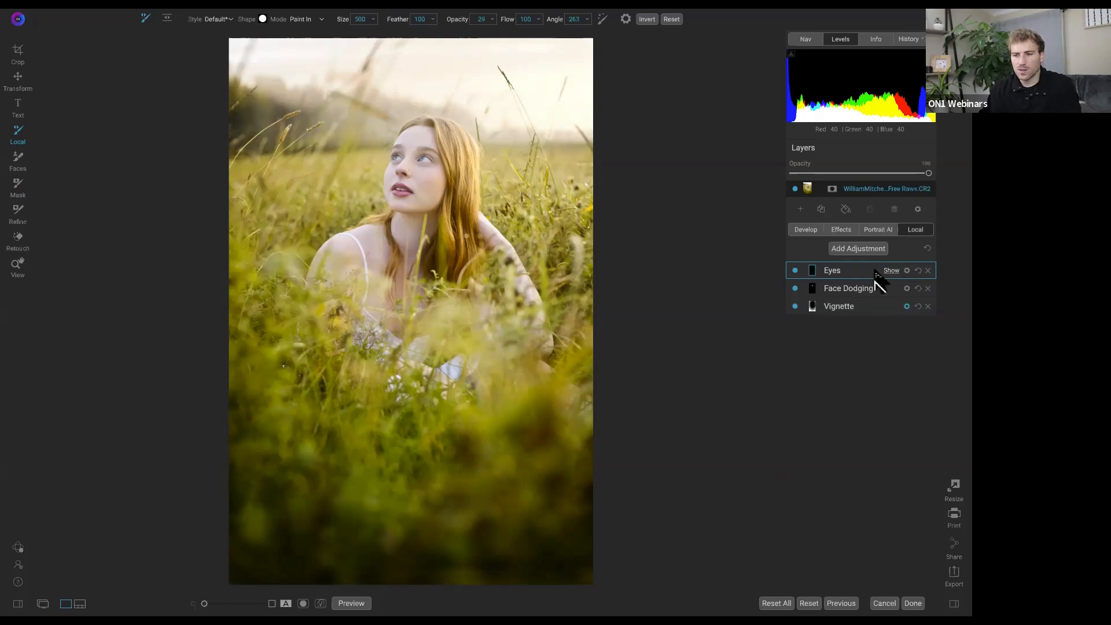
click(913, 324)
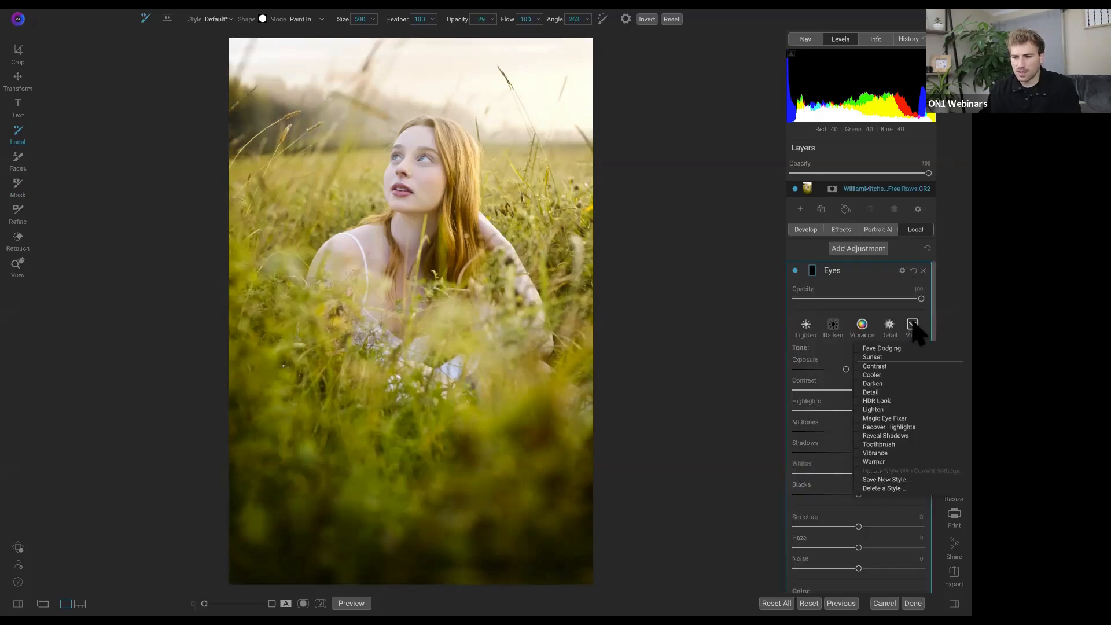
click(896, 419)
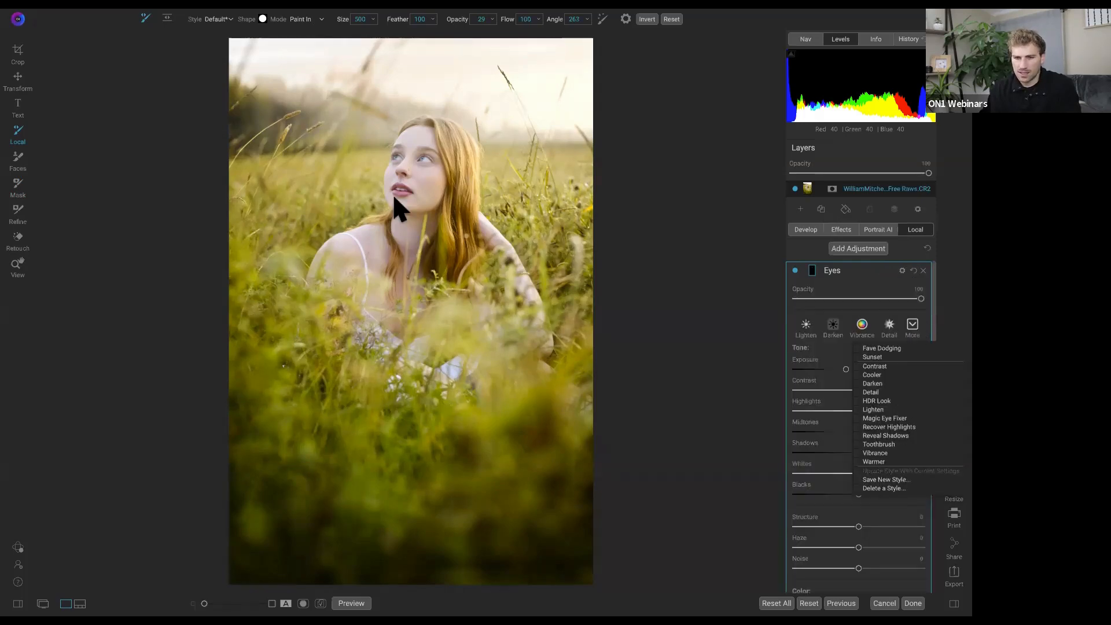
Paint the Eyes adjustment in over both of the woman's eyes, using a small mask brush down to size 90 at opacity 29
key(z)
click(412, 162)
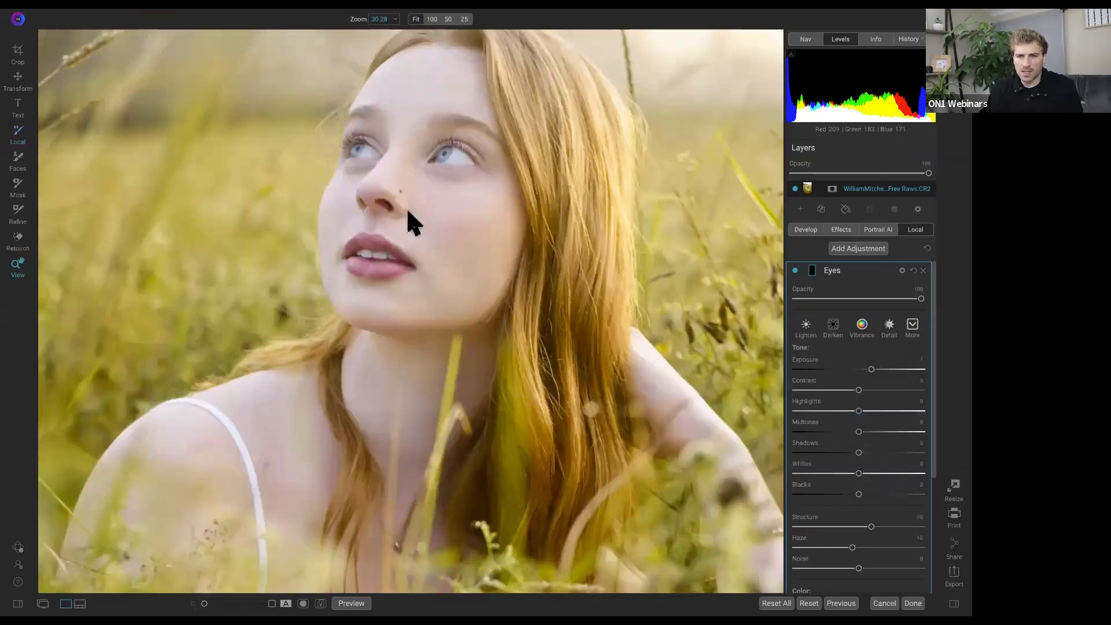
scroll(408, 212, up, 2)
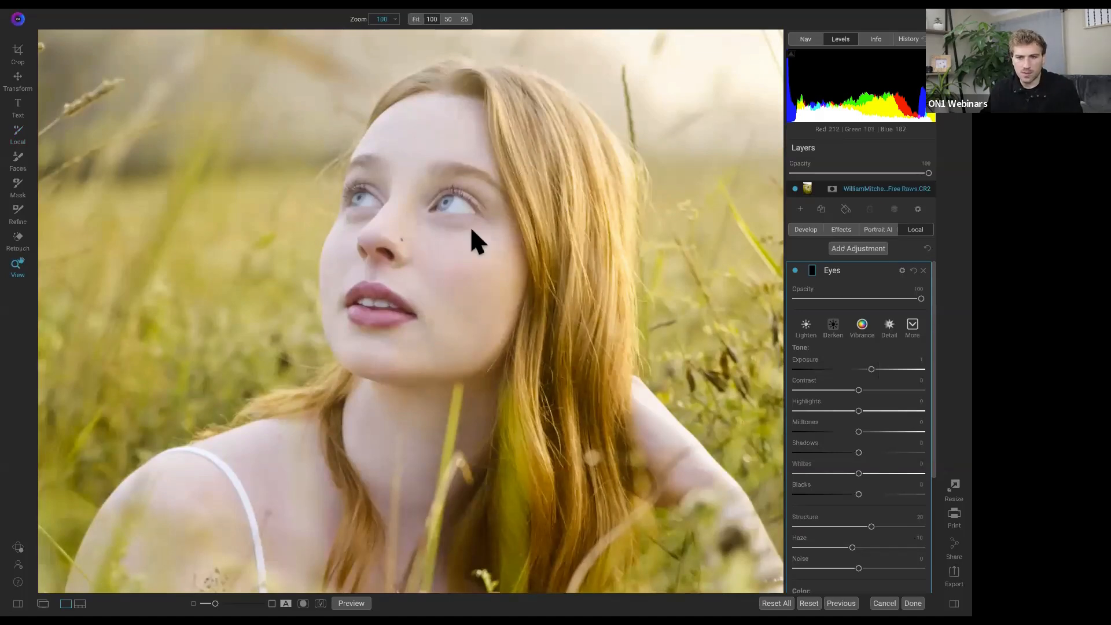
key(b)
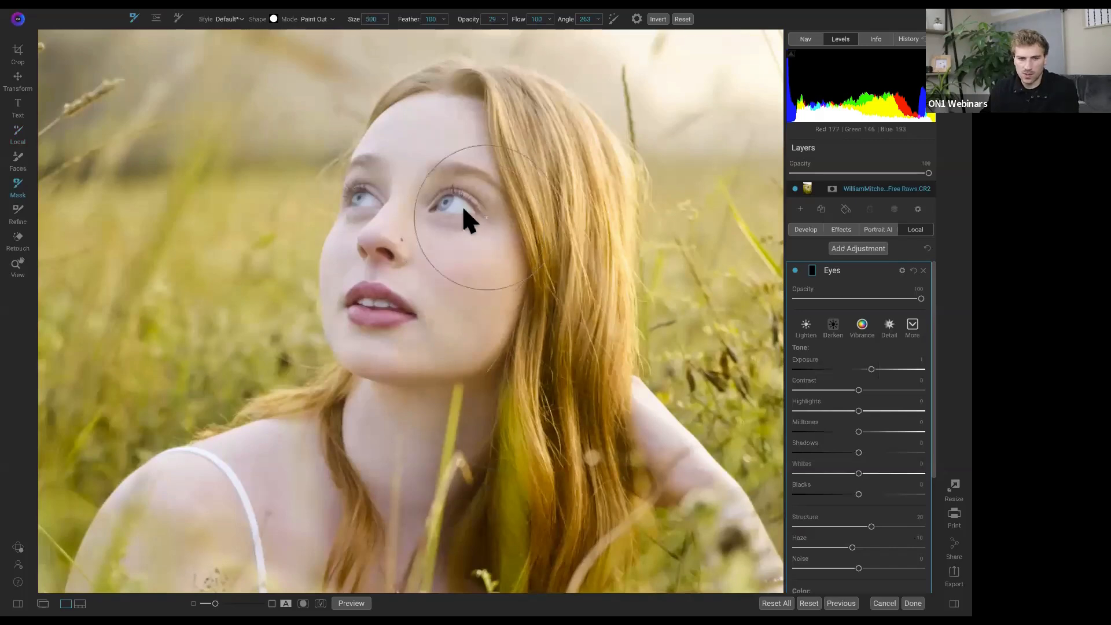
key([)
key([)
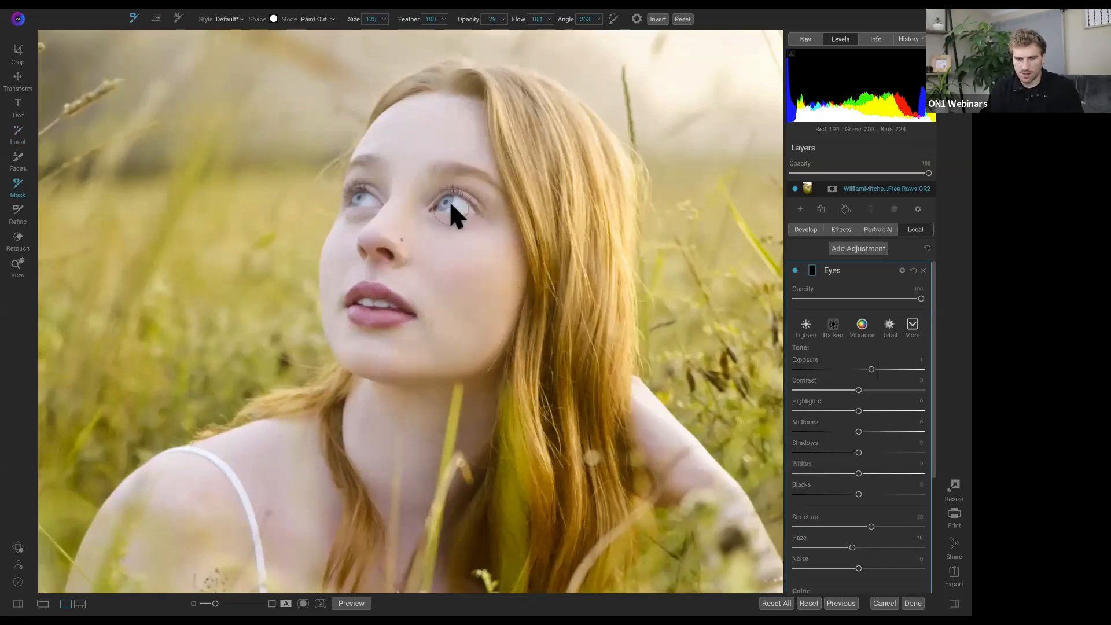
key(x)
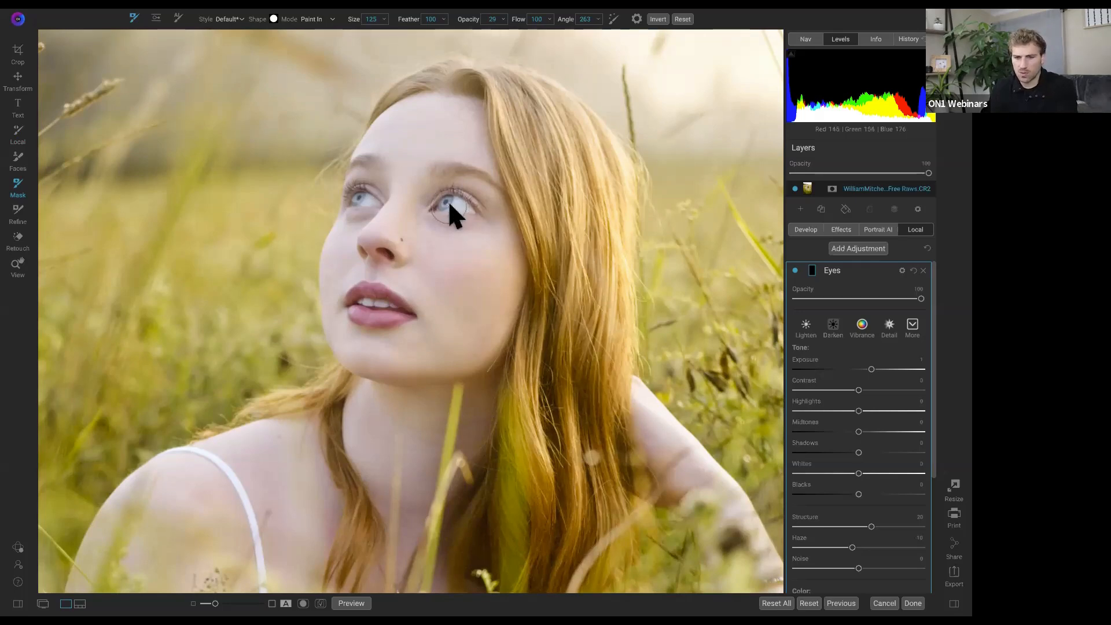
drag(446, 205, 465, 209)
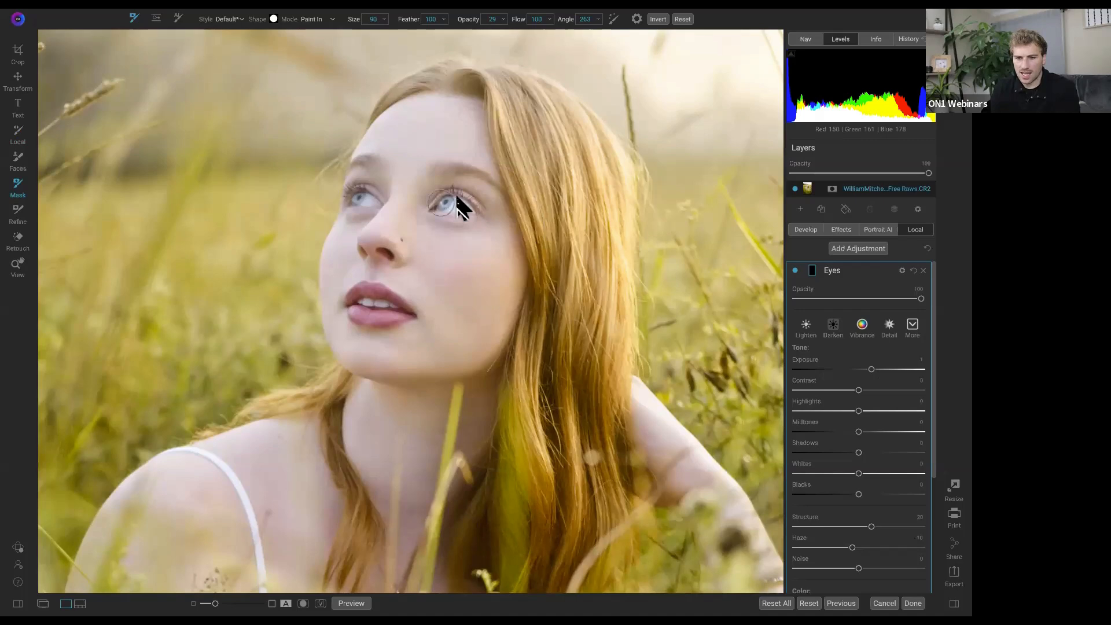
drag(450, 200, 466, 210)
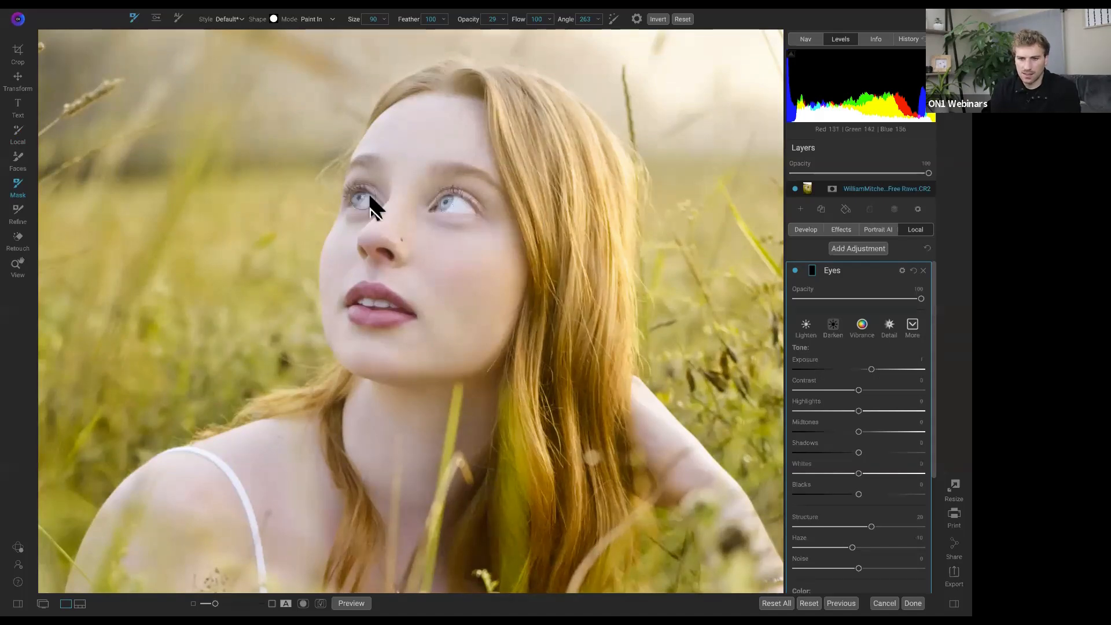
drag(372, 199, 359, 196)
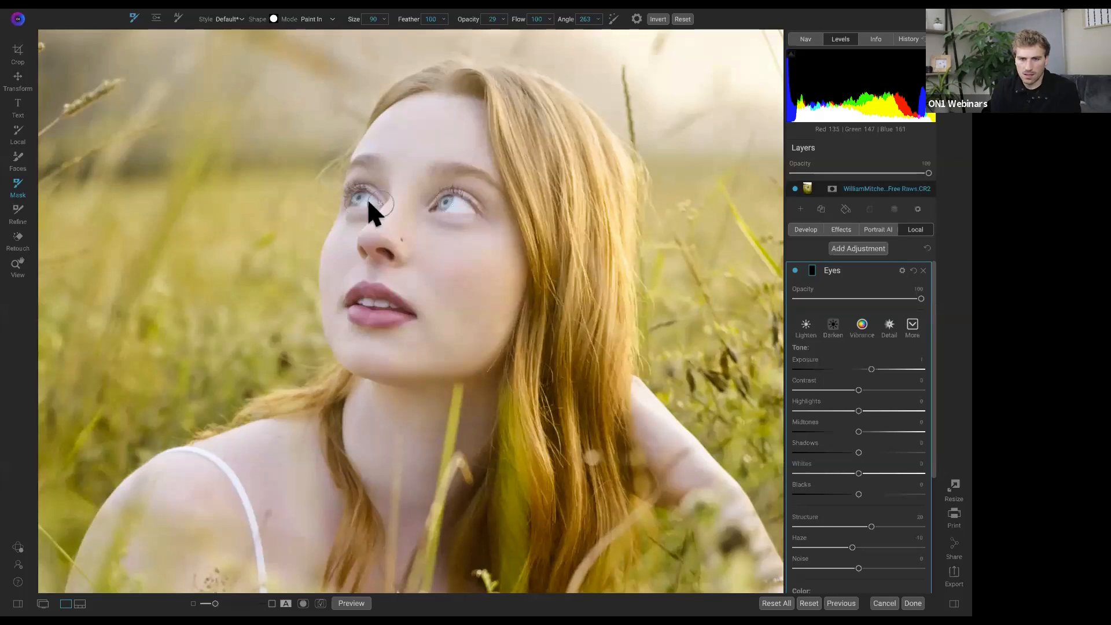
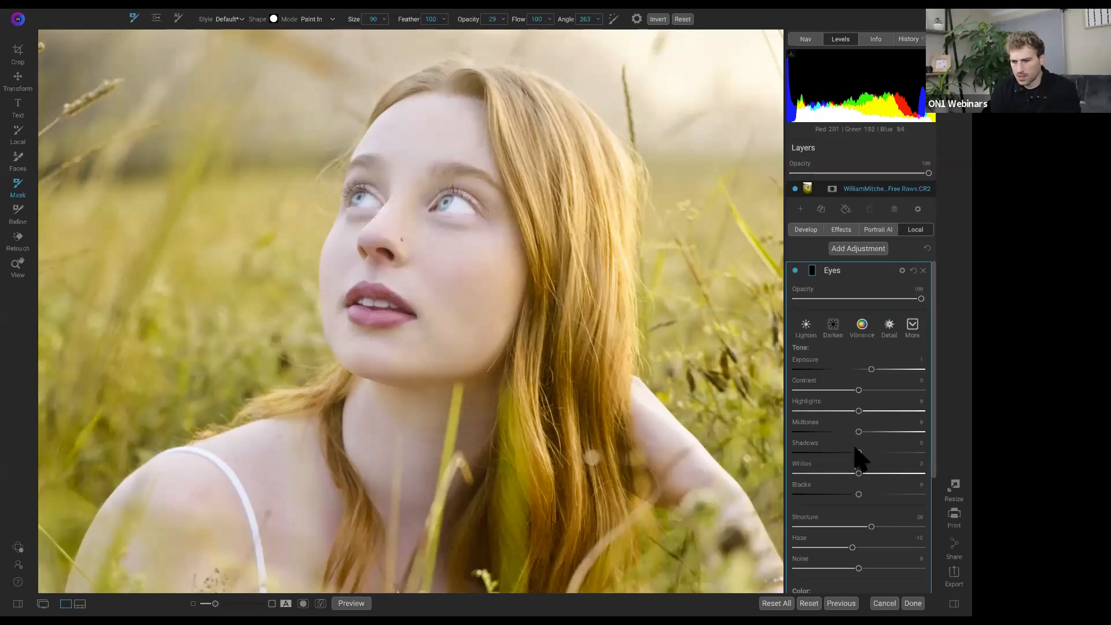
Raise the Eyes adjustment's structure to 33 and its contrast to 31
scroll(859, 457, down, 3)
drag(872, 425, 880, 425)
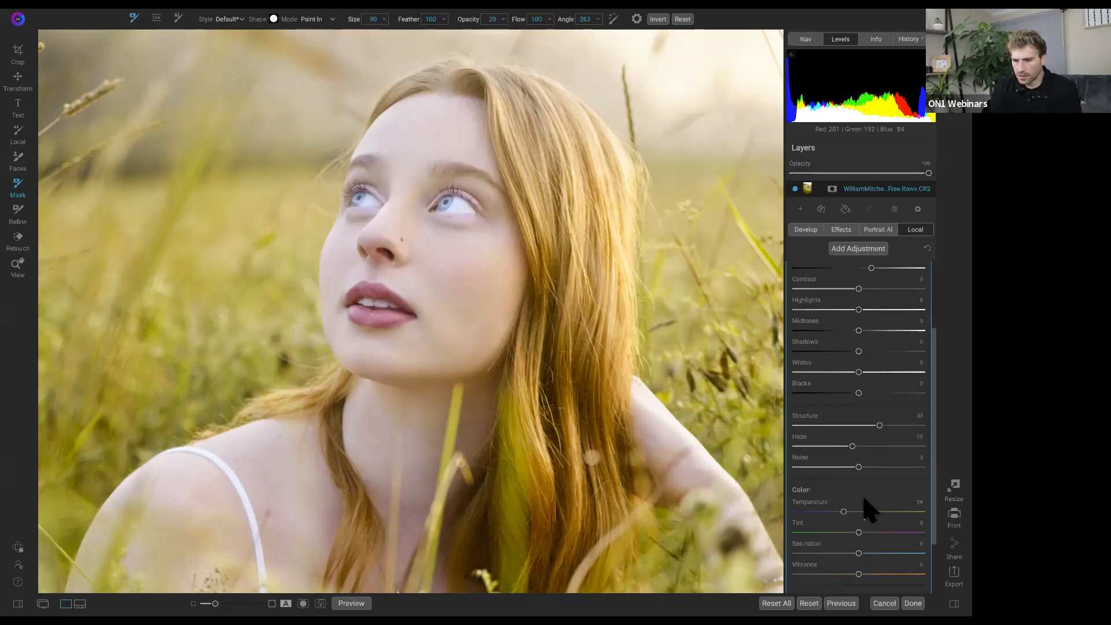
scroll(865, 457, up, 3)
click(902, 390)
click(902, 391)
click(875, 392)
click(878, 390)
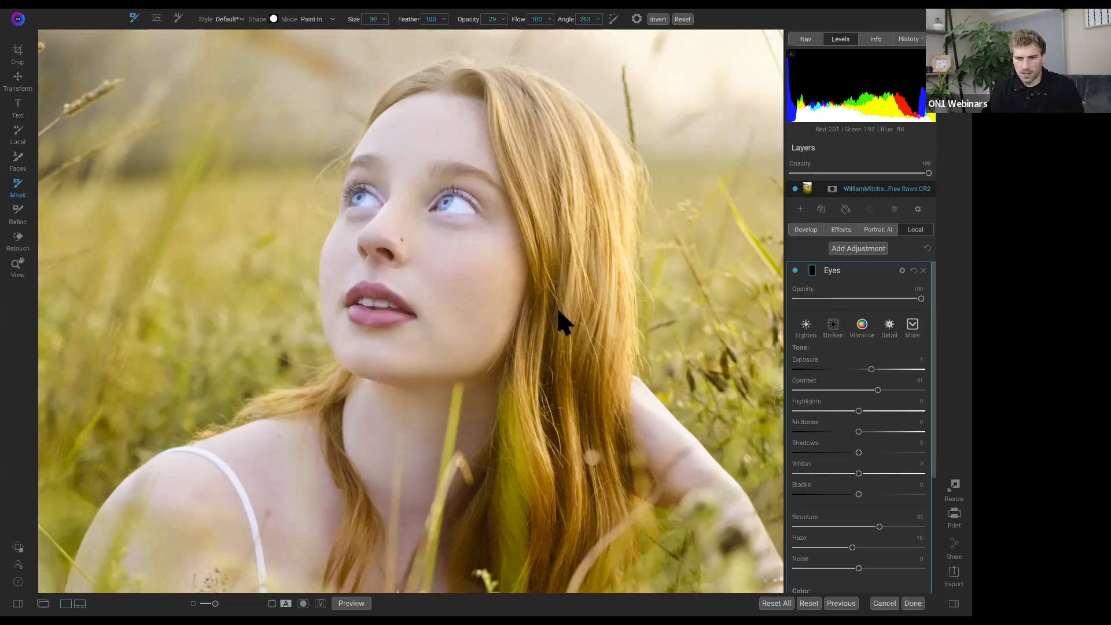
Lower the Eyes adjustment's opacity to 37, comparing it off and on in the full portrait and close up on the face
key(z)
key(ctrl+0)
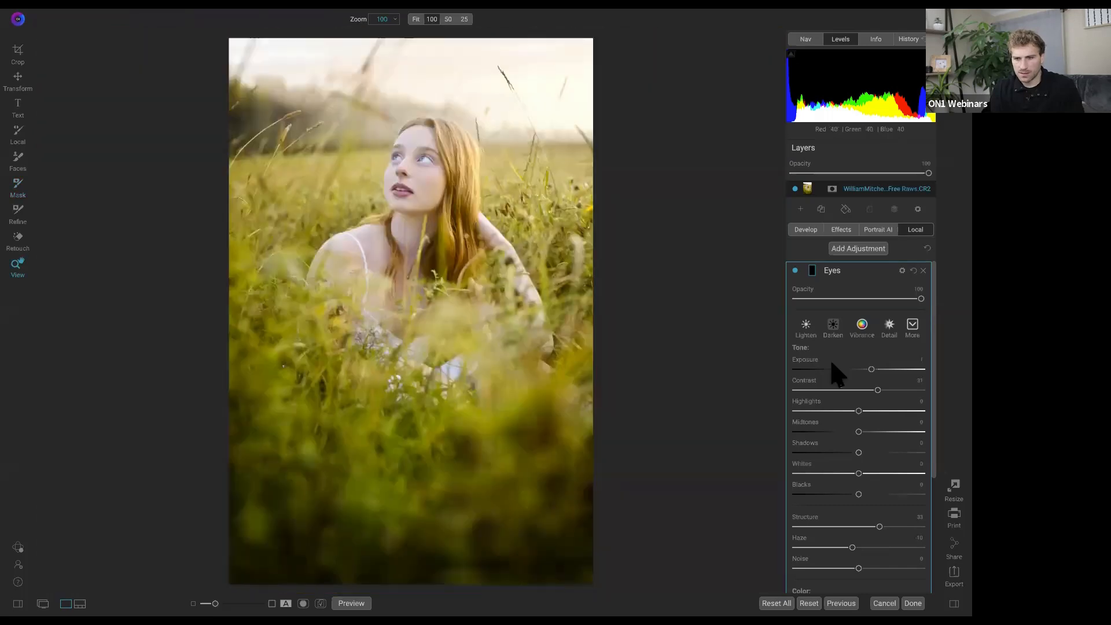
click(795, 271)
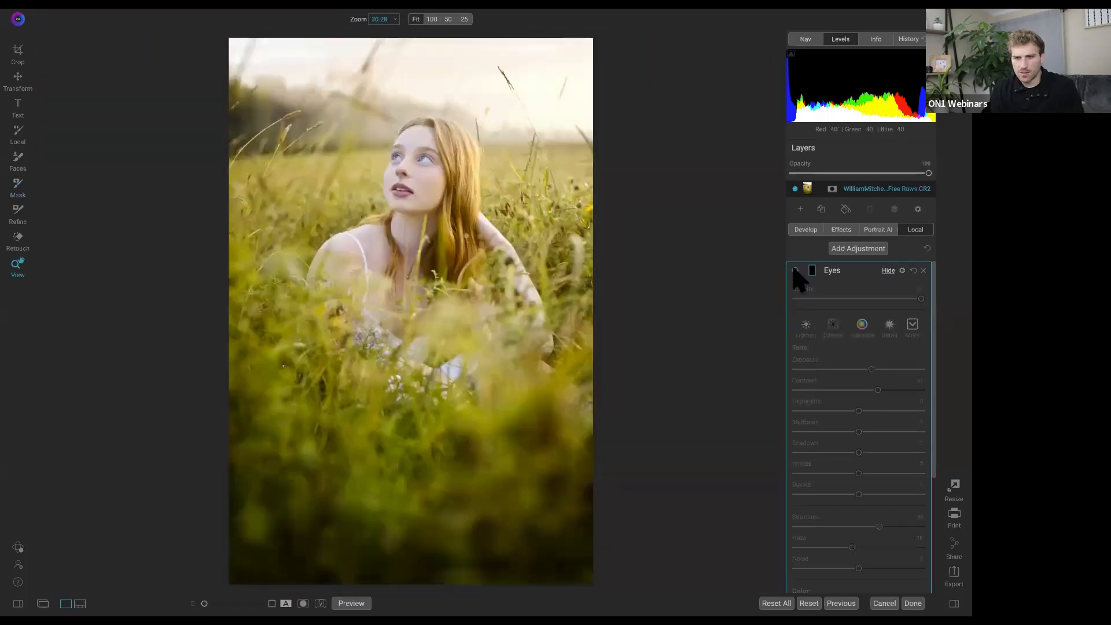
click(921, 299)
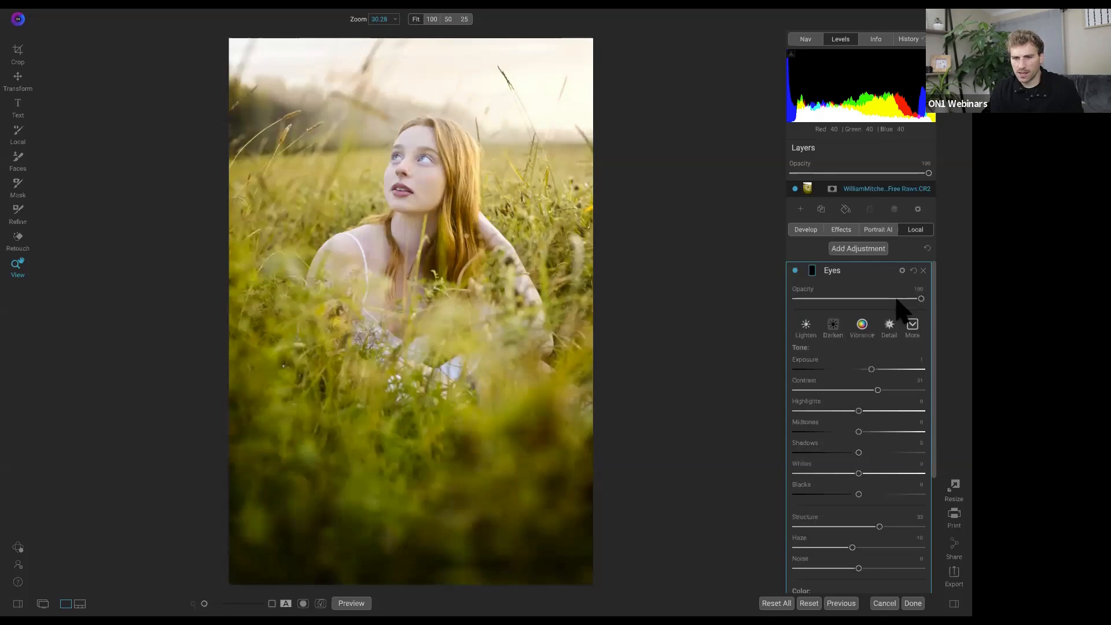
click(868, 300)
click(879, 301)
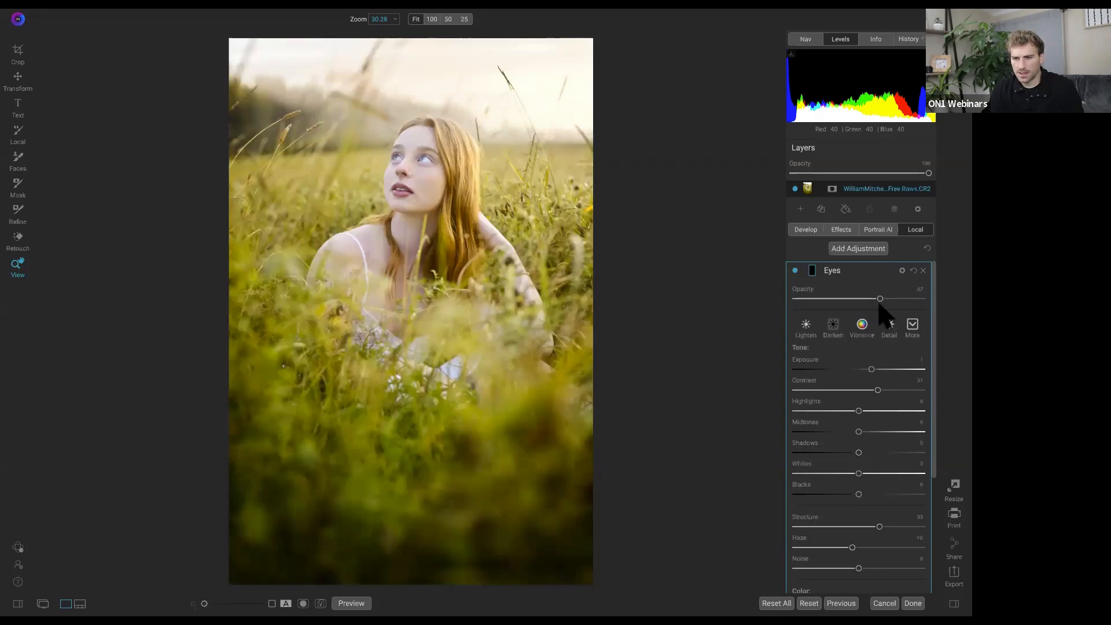
click(795, 270)
click(795, 271)
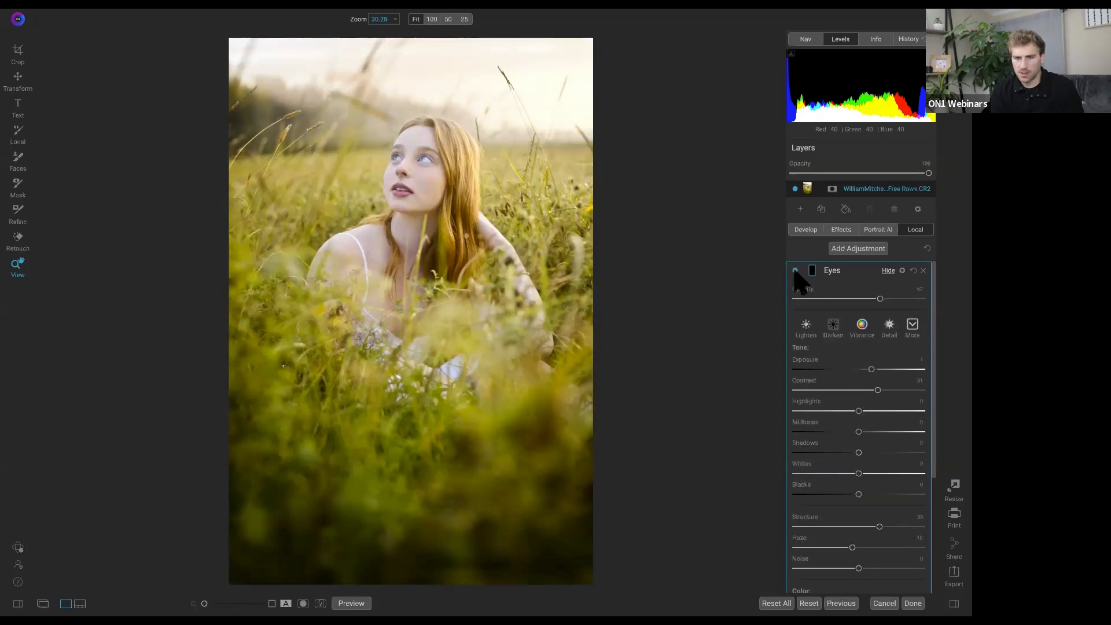
drag(880, 299, 842, 299)
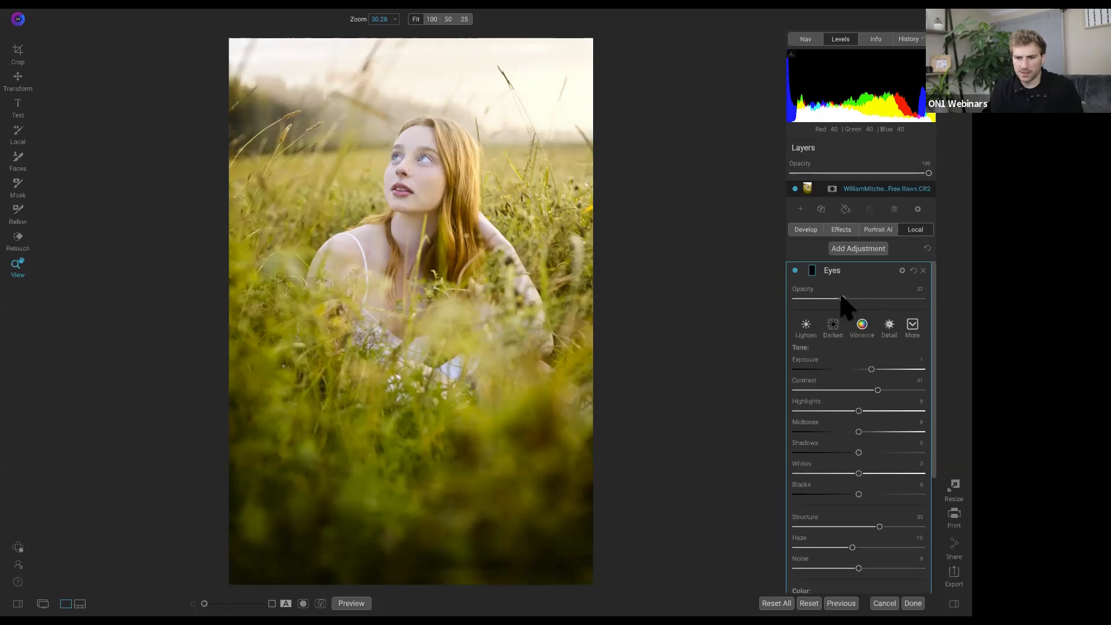
click(412, 175)
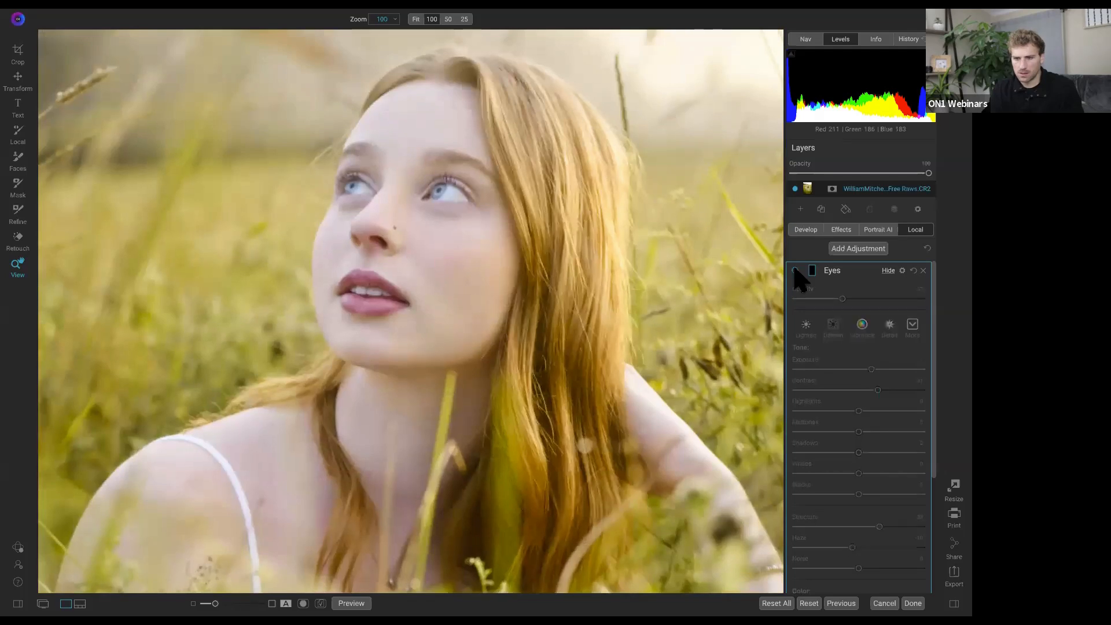
click(456, 246)
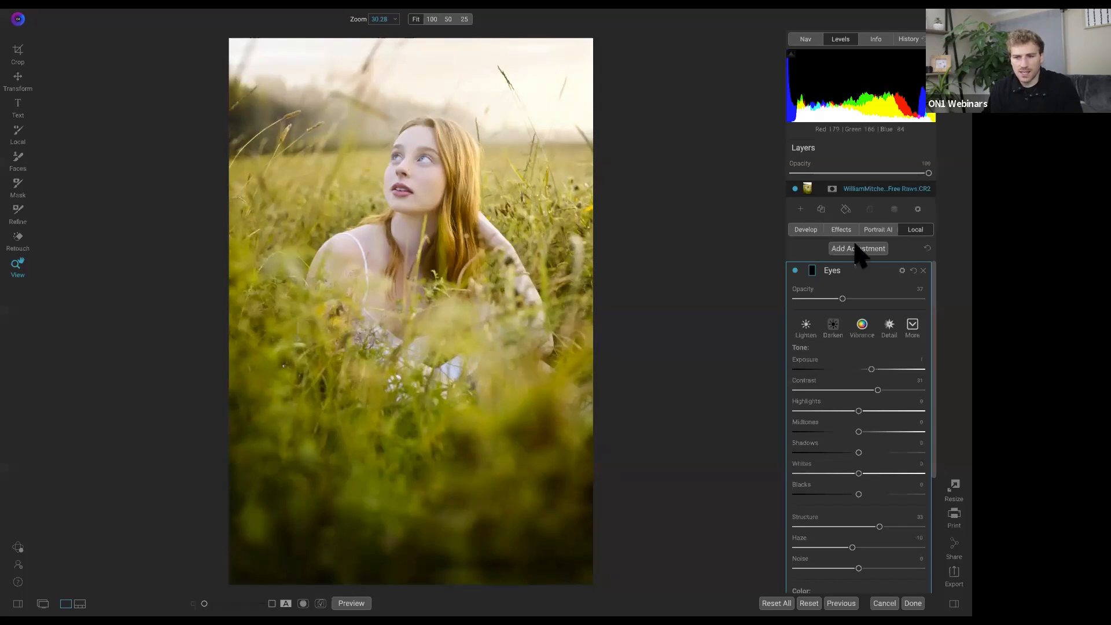
Add a Sun Flare filter to the portrait's effects and compare the image with it off and on
click(841, 229)
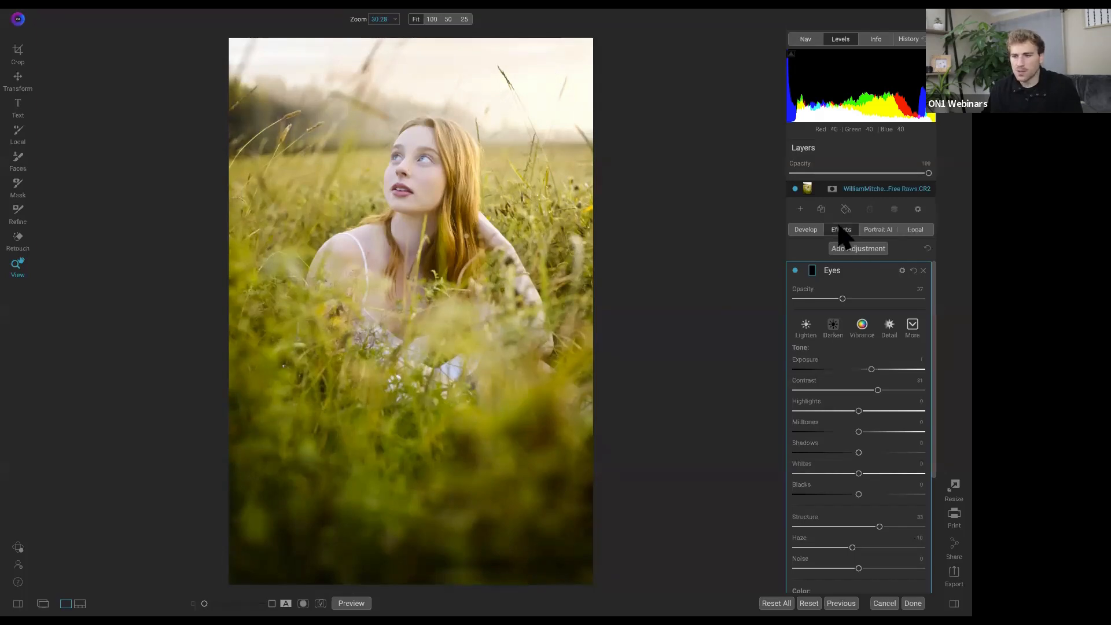
click(859, 268)
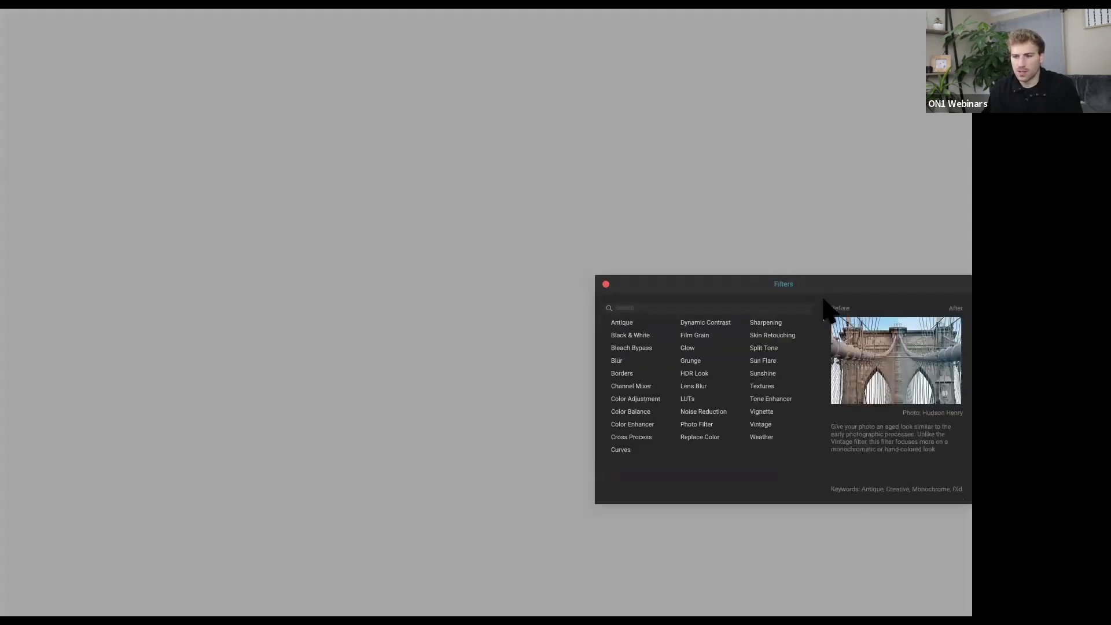
click(766, 360)
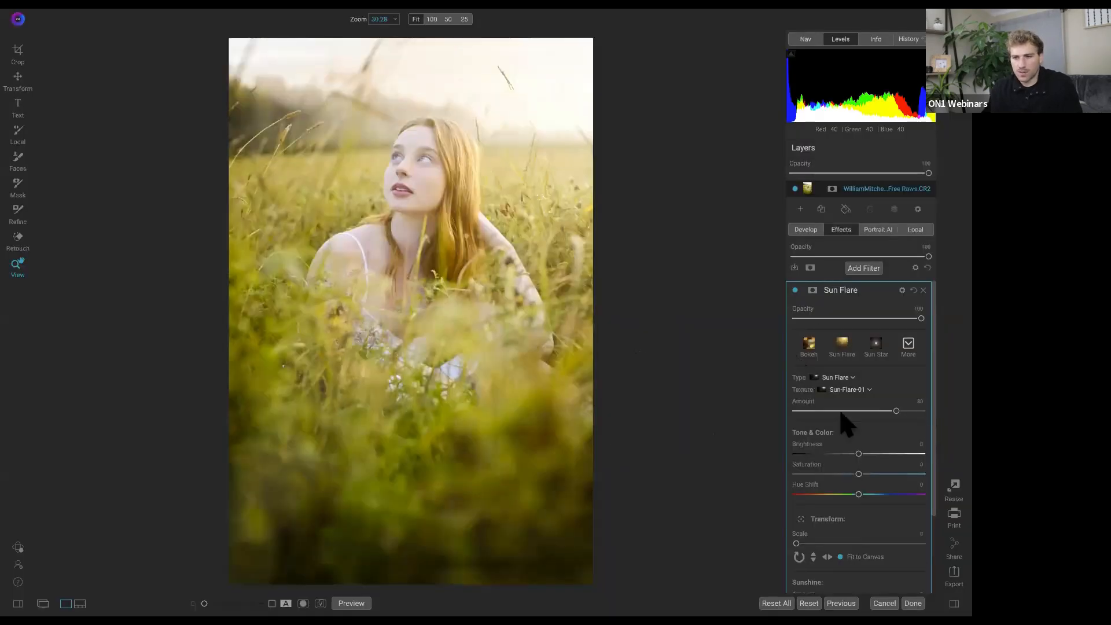
click(795, 290)
click(795, 291)
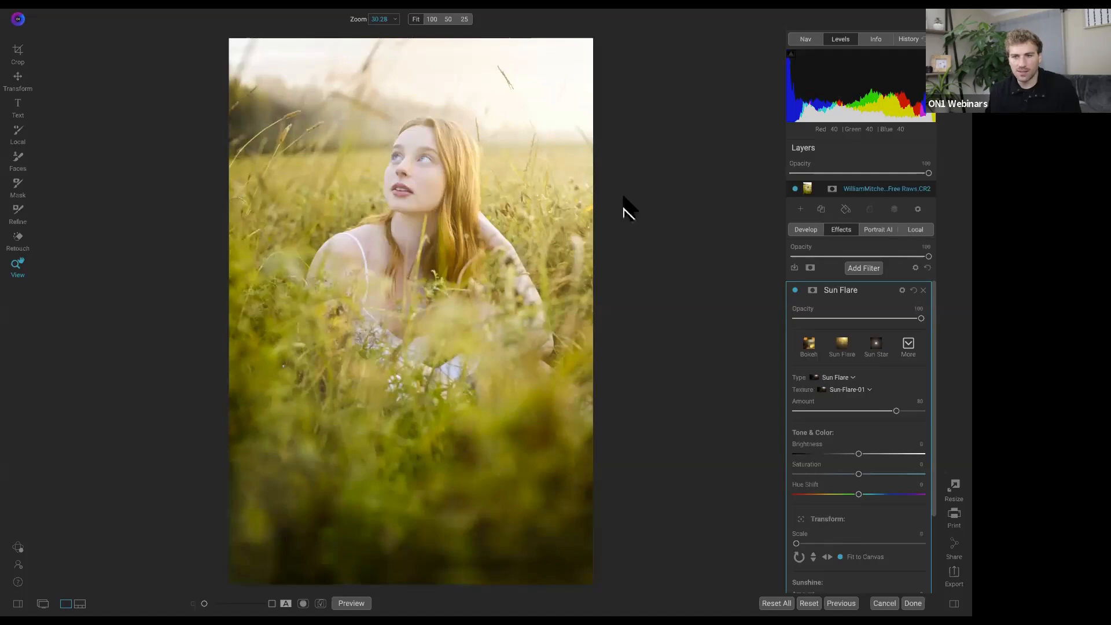
Partly paint the Sun Flare filter out of the woman's face with a size 250 mask brush at opacity 29
key(b)
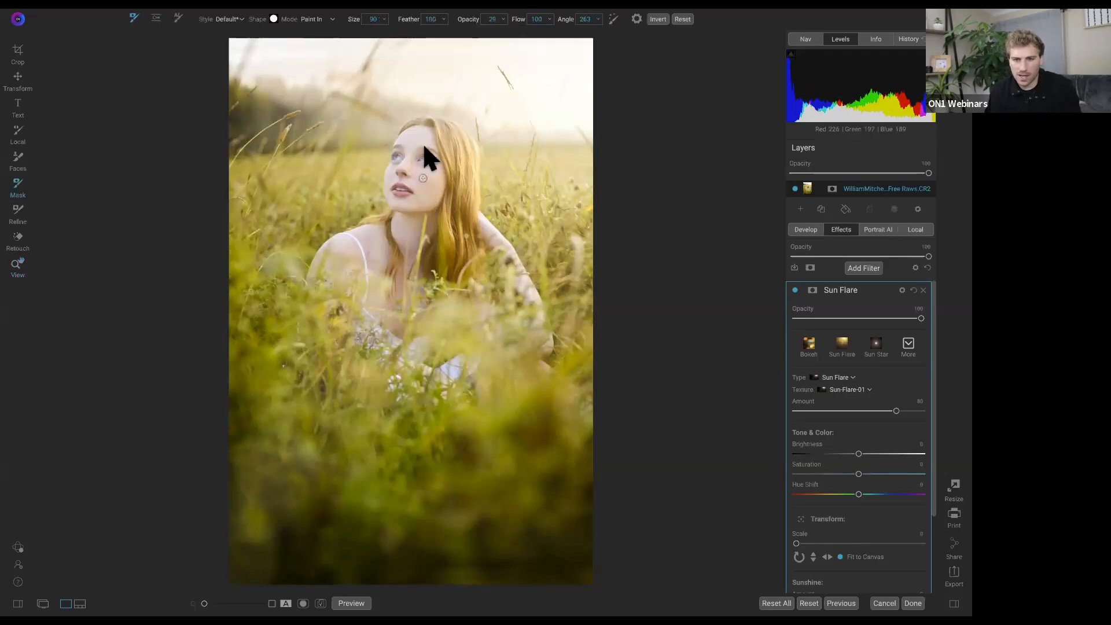
key(bracketright)
key(bracketright)
key(bracketright)
key(bracketright)
key(bracketright)
key(bracketright)
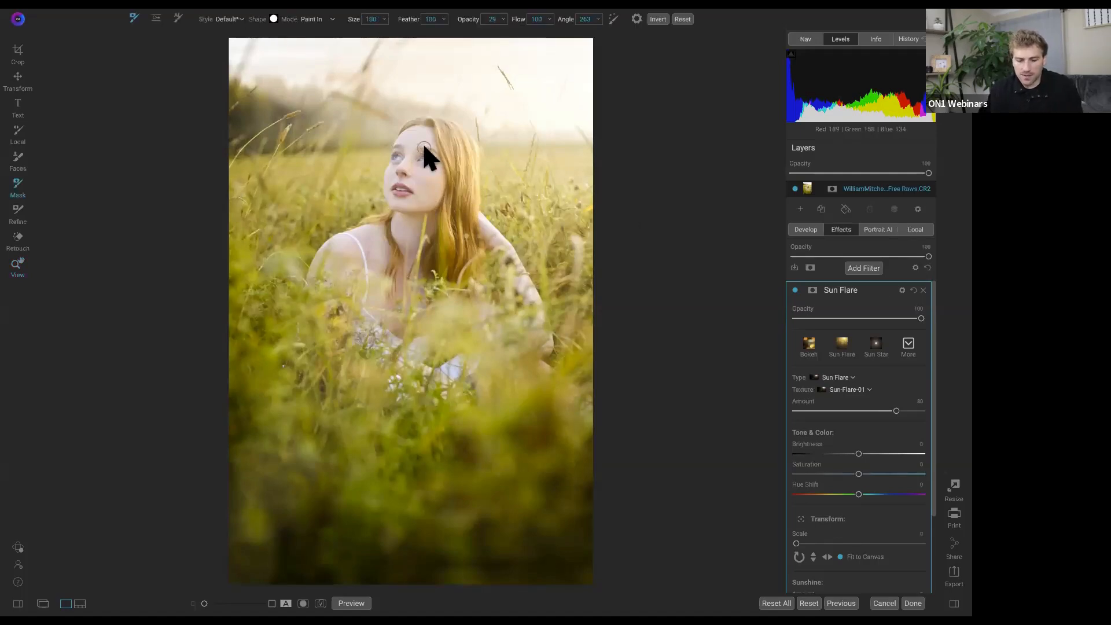
key(x)
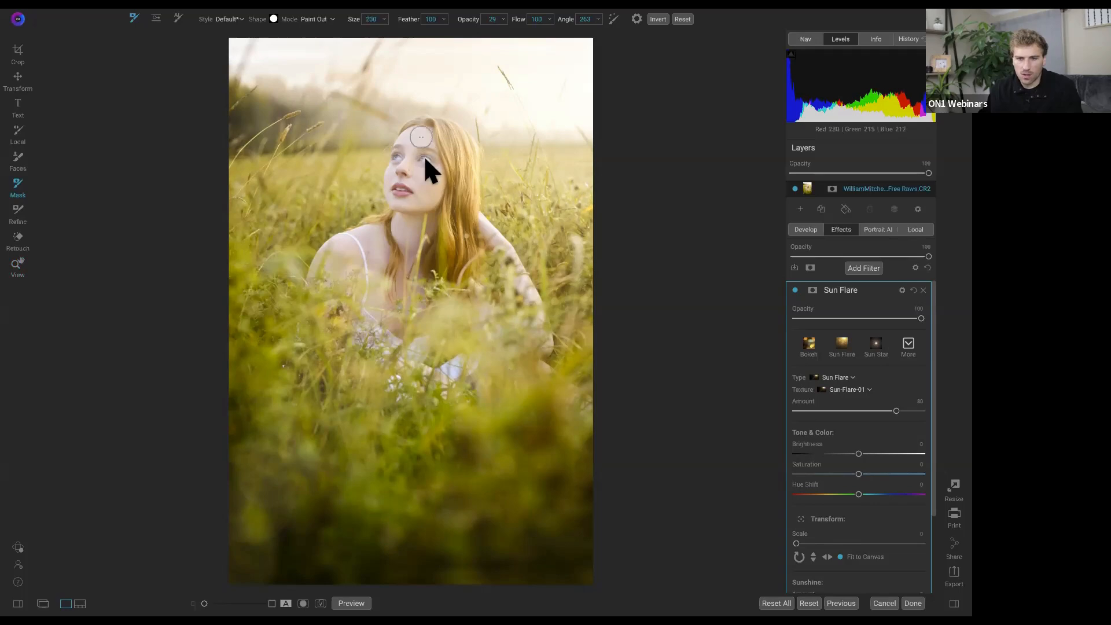
mouse_move(421, 186)
mouse_down()
mouse_move(394, 181)
mouse_move(414, 134)
mouse_move(427, 140)
mouse_move(435, 168)
mouse_move(428, 189)
mouse_move(401, 195)
mouse_move(433, 200)
mouse_move(416, 142)
mouse_move(404, 142)
mouse_move(397, 180)
mouse_move(431, 193)
mouse_up()
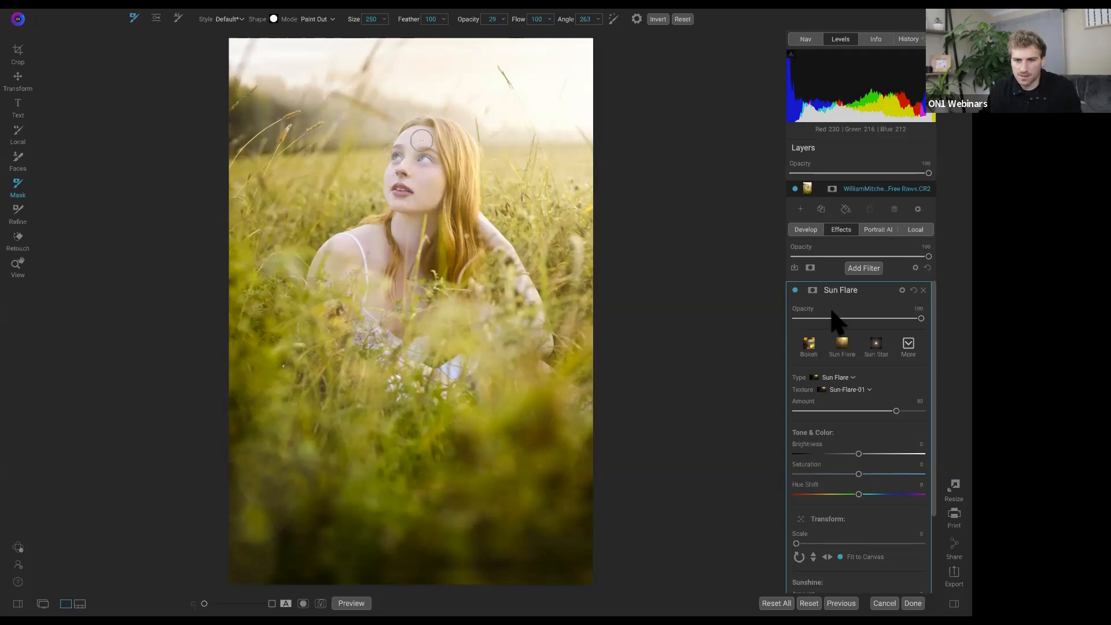
Check the masked Sun Flare filter by switching it off and on
click(795, 290)
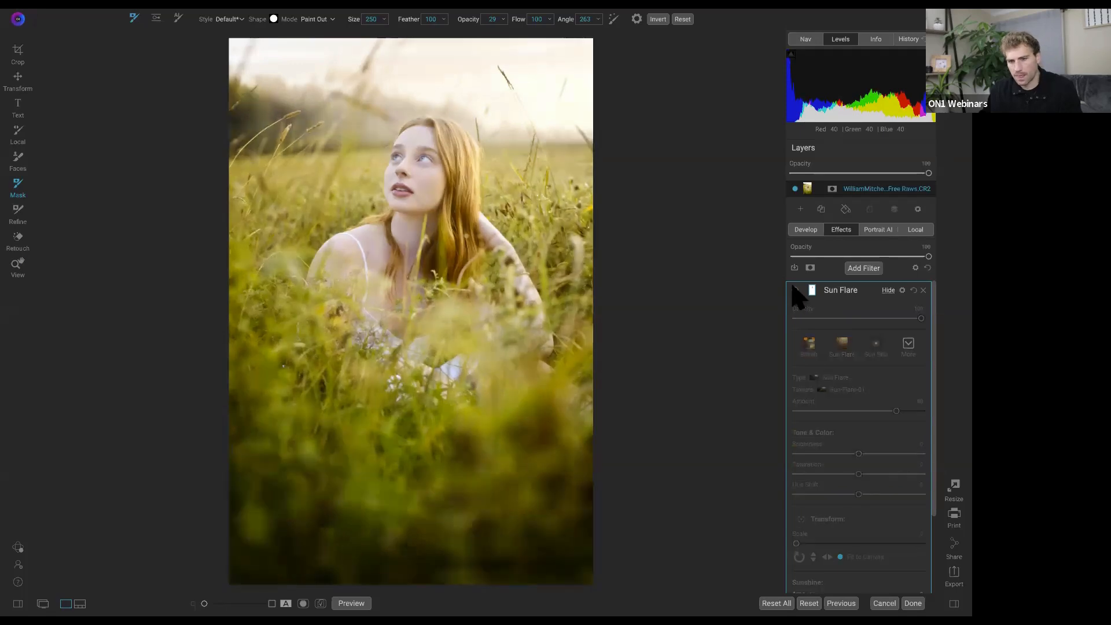
click(795, 290)
click(795, 290)
click(795, 290)
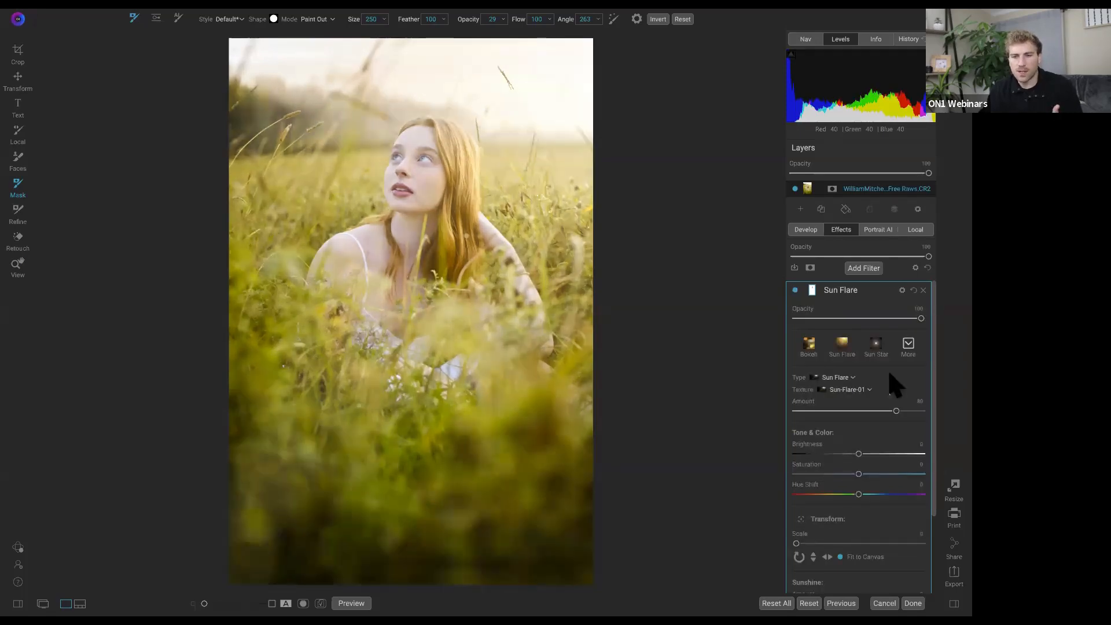
Set the Sun Flare filter's tone saturation to 18, its sunshine amount to 26 and its sunshine warmth to 7
scroll(874, 427, down, 3)
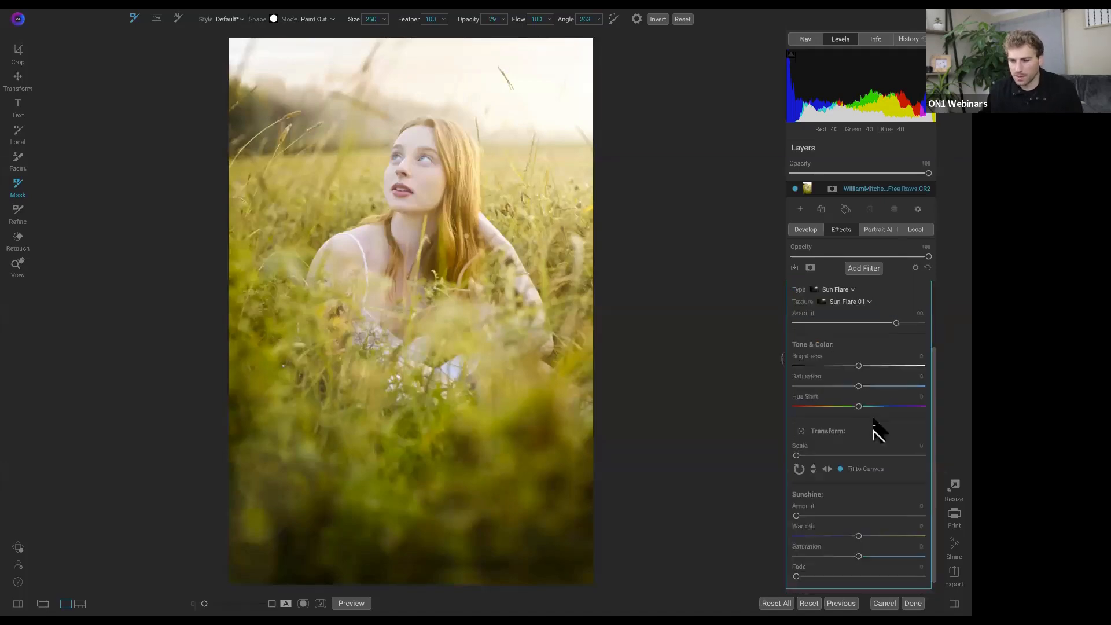
scroll(867, 381, down, 1)
click(894, 372)
drag(893, 372, 883, 372)
drag(796, 502, 829, 501)
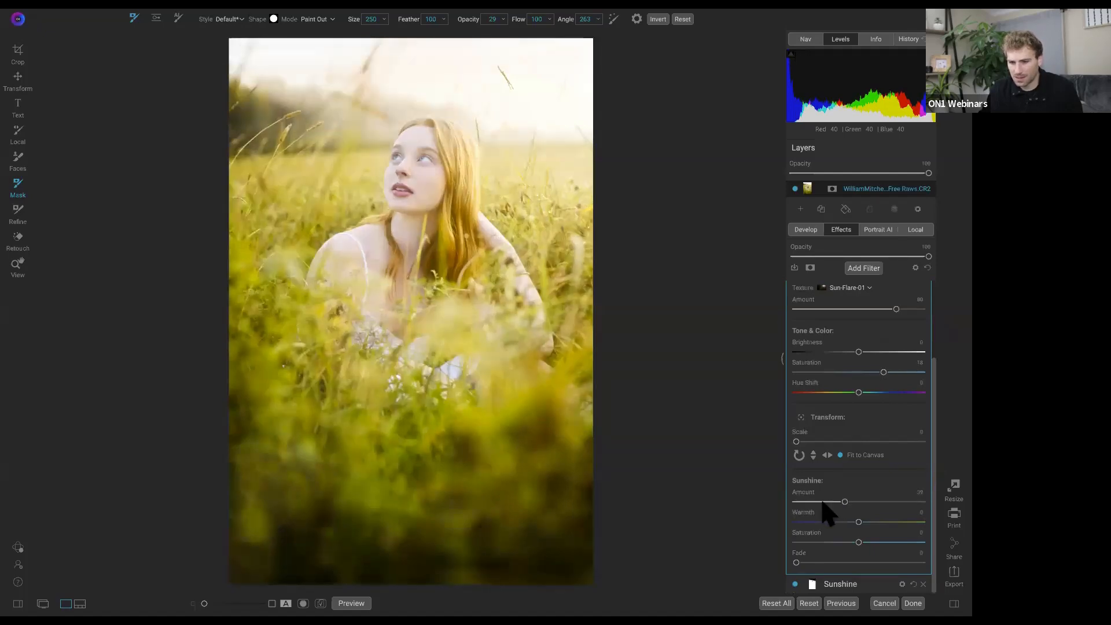
mouse_move(859, 522)
mouse_down()
mouse_move(883, 522)
mouse_move(873, 522)
mouse_up()
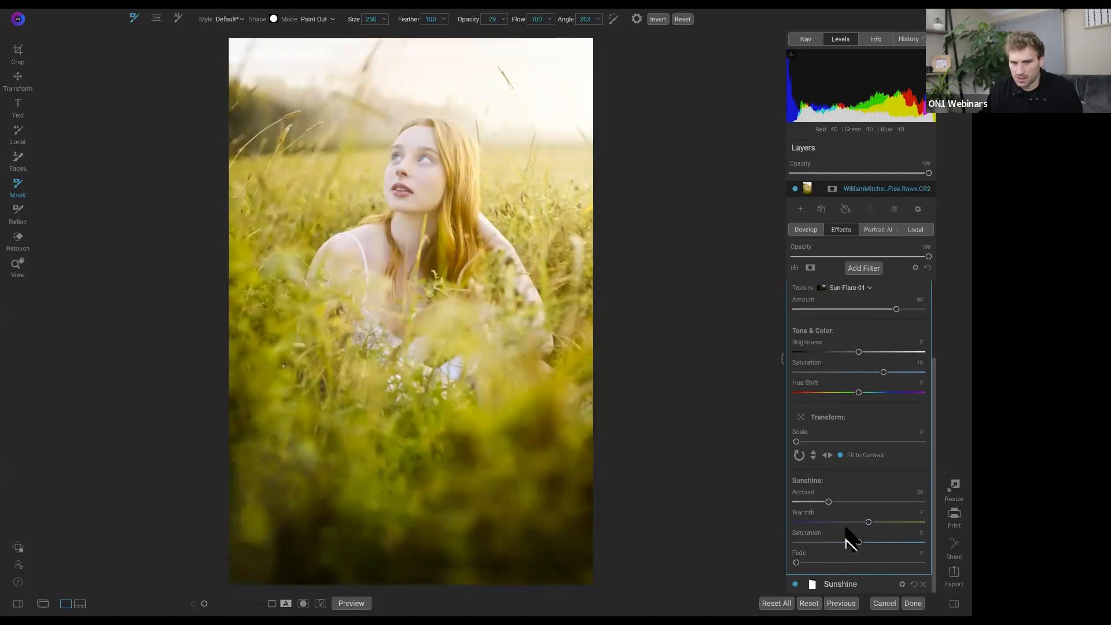
Paint more of the Sun Flare filter out of the woman's face and compare the edit with the original photo
scroll(875, 487, up, 2)
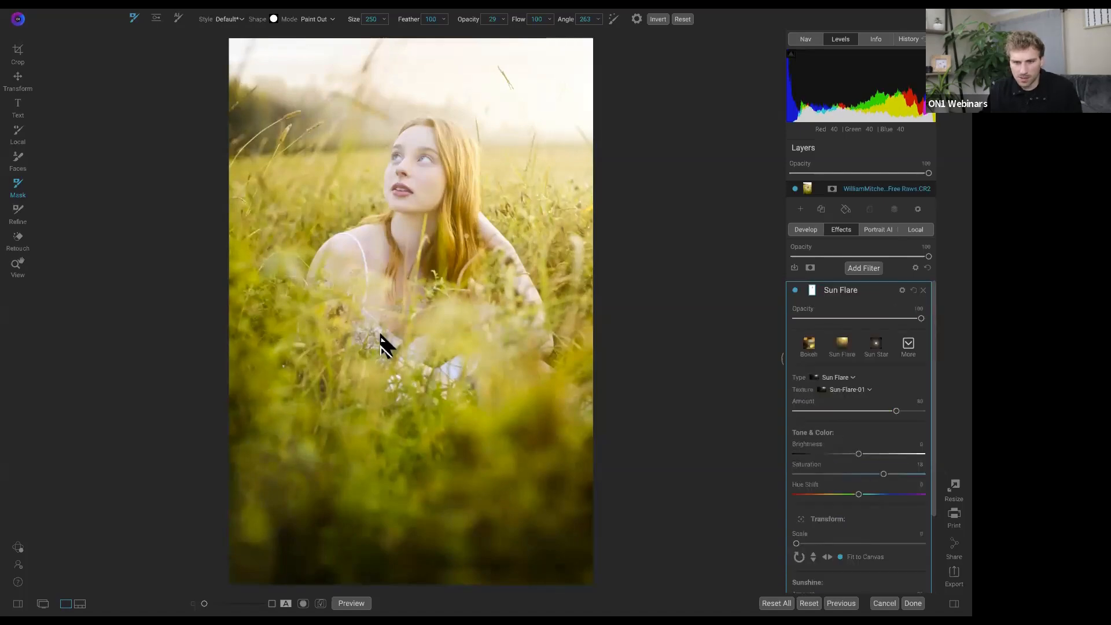
mouse_move(423, 152)
mouse_down()
mouse_move(414, 202)
mouse_move(405, 149)
mouse_move(431, 193)
mouse_move(439, 160)
mouse_up()
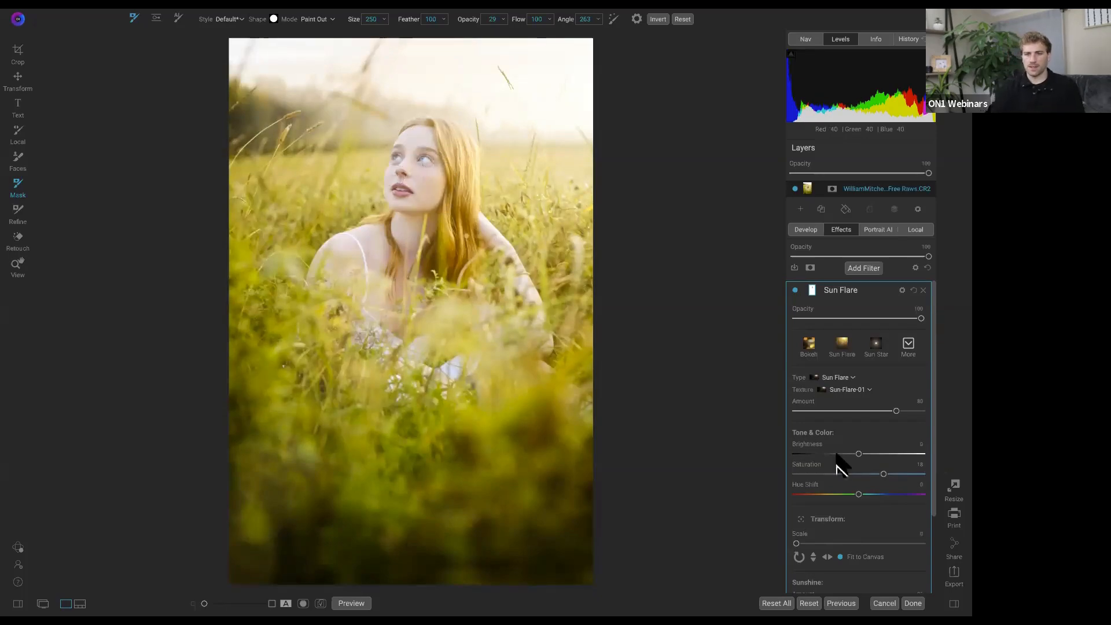
click(796, 290)
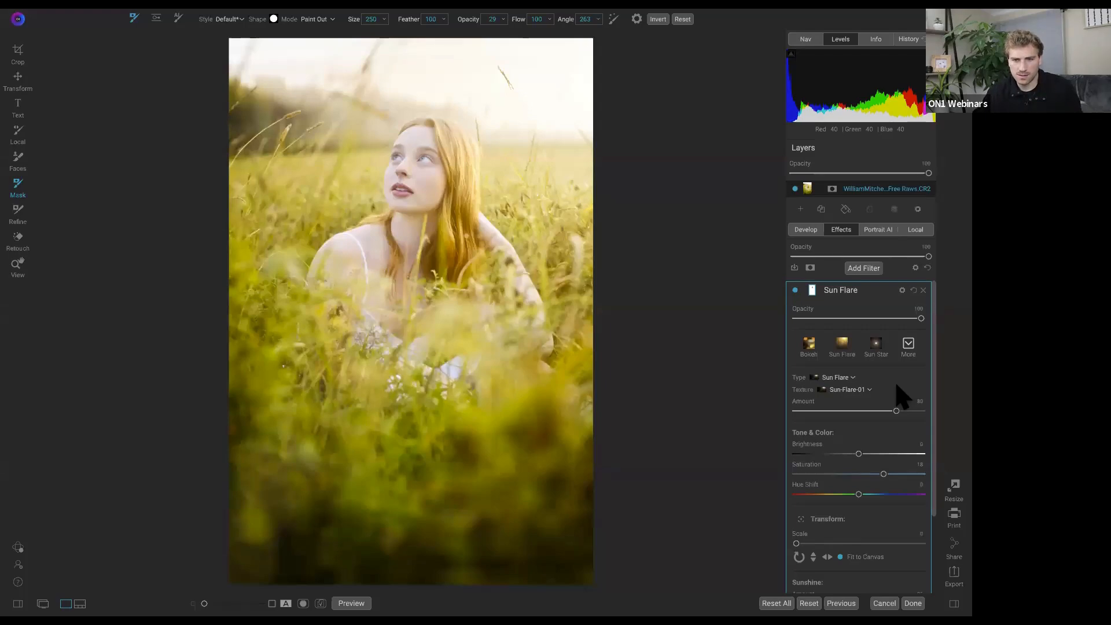
key(backslash)
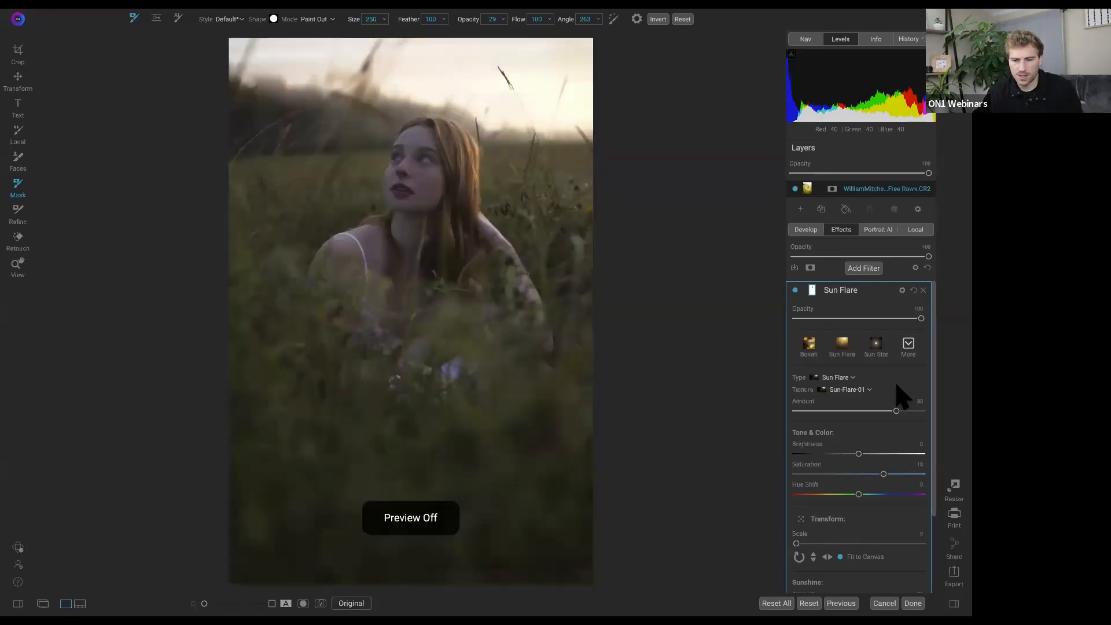
key(backslash)
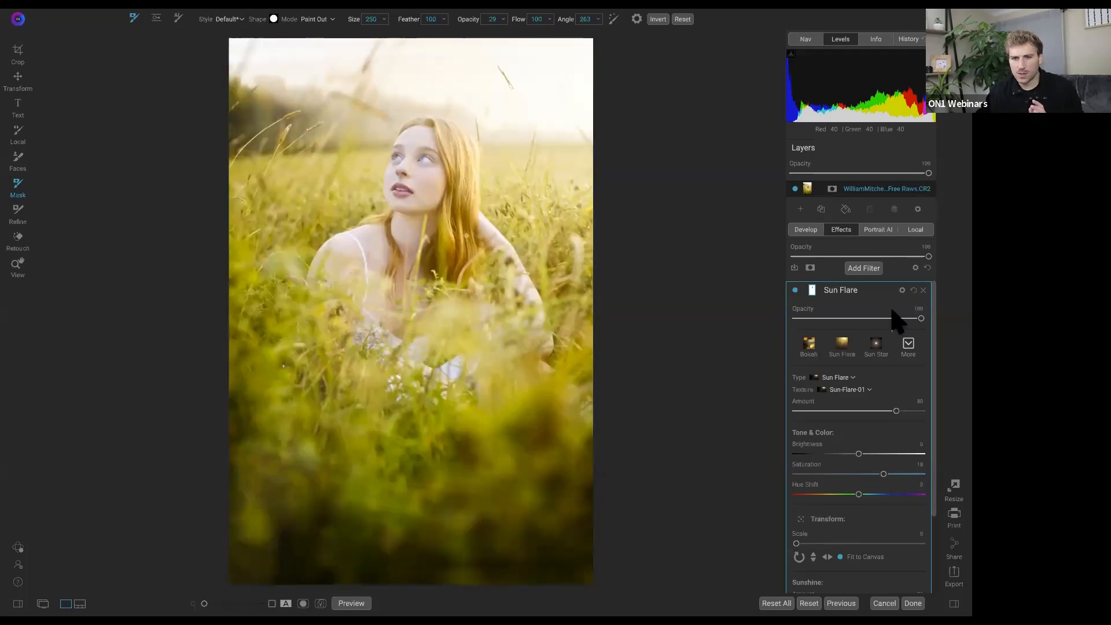
Add a local adjustment with the Vibrance style and paint it over the woman's face with a size 250 brush at opacity 100
click(917, 229)
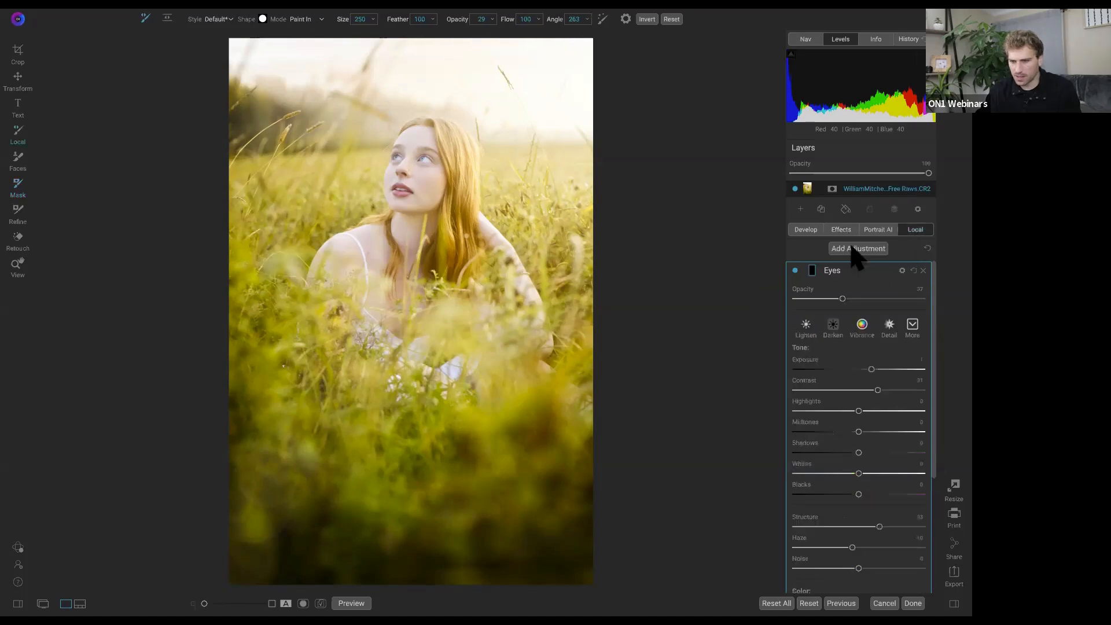
click(863, 325)
scroll(858, 328, up, 3)
click(857, 328)
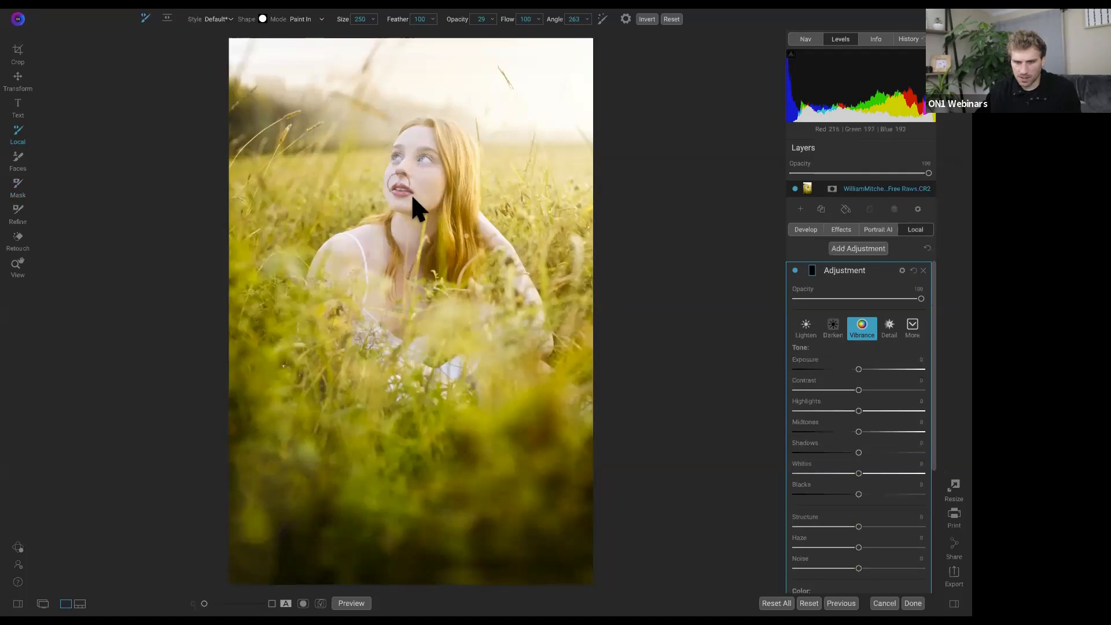
drag(462, 18, 623, 22)
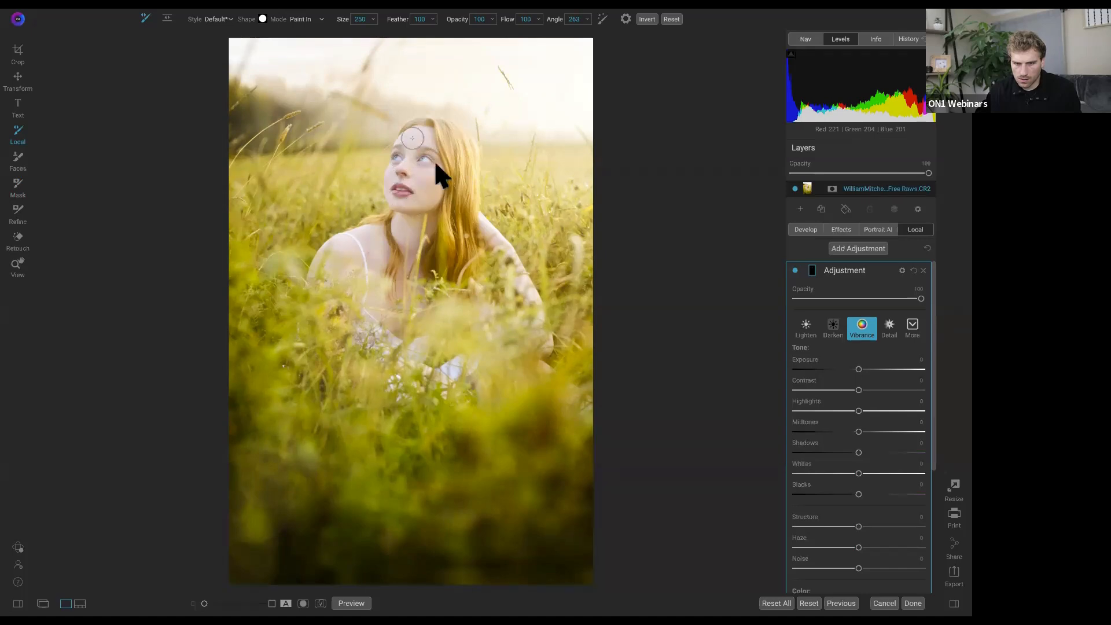
Try the vibrance adjustment's temperature, and check its effect on the face close up by switching it off and on
scroll(874, 495, down, 3)
scroll(873, 497, down, 2)
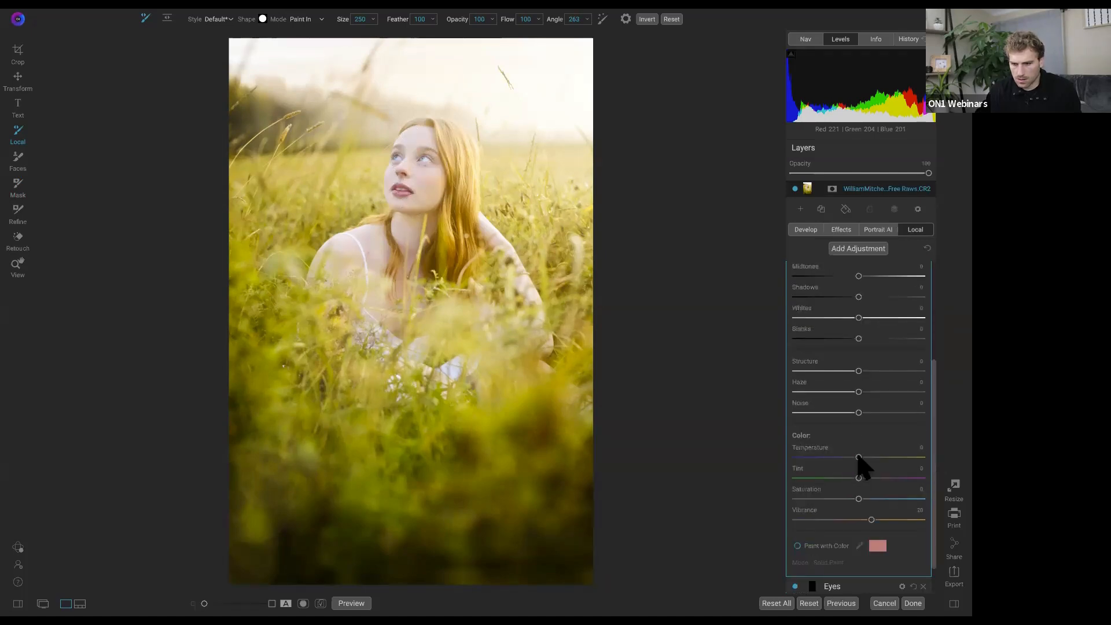
mouse_move(859, 458)
mouse_down()
mouse_move(883, 457)
mouse_move(859, 457)
mouse_up()
scroll(843, 347, up, 5)
click(795, 271)
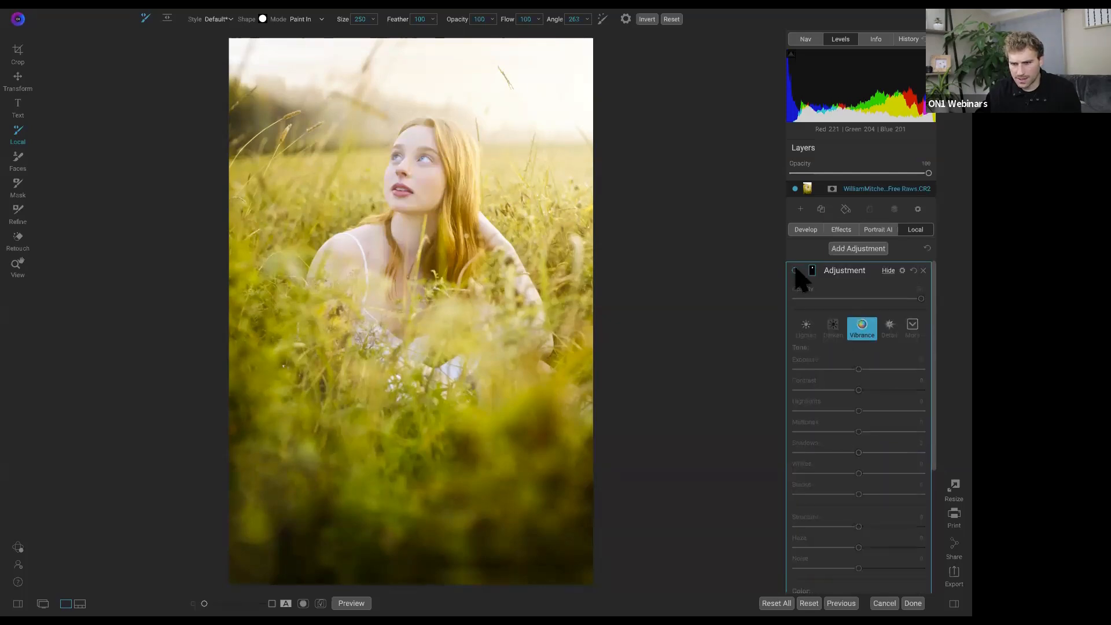
key(z)
click(415, 158)
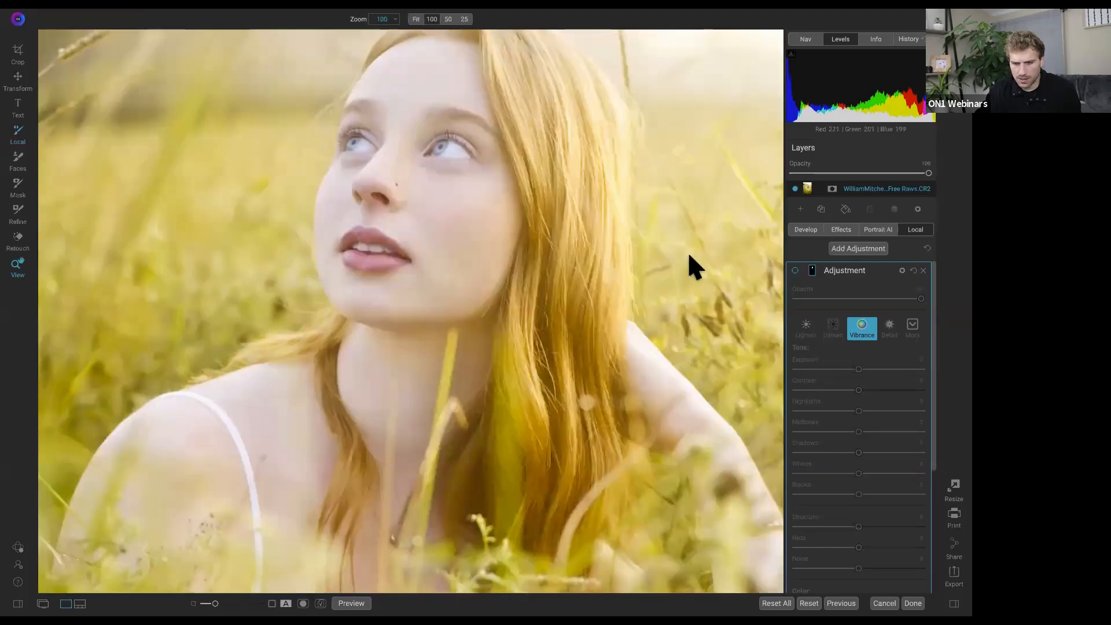
click(795, 272)
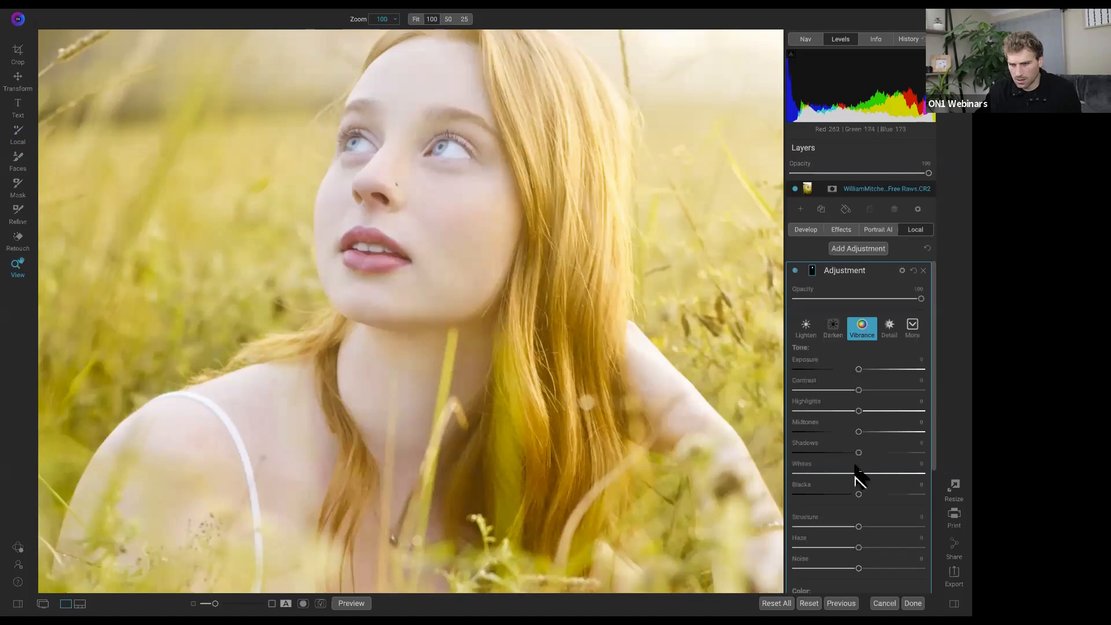
Set the temperature of the vibrance adjustment on the woman's face to 7
scroll(862, 429, down, 4)
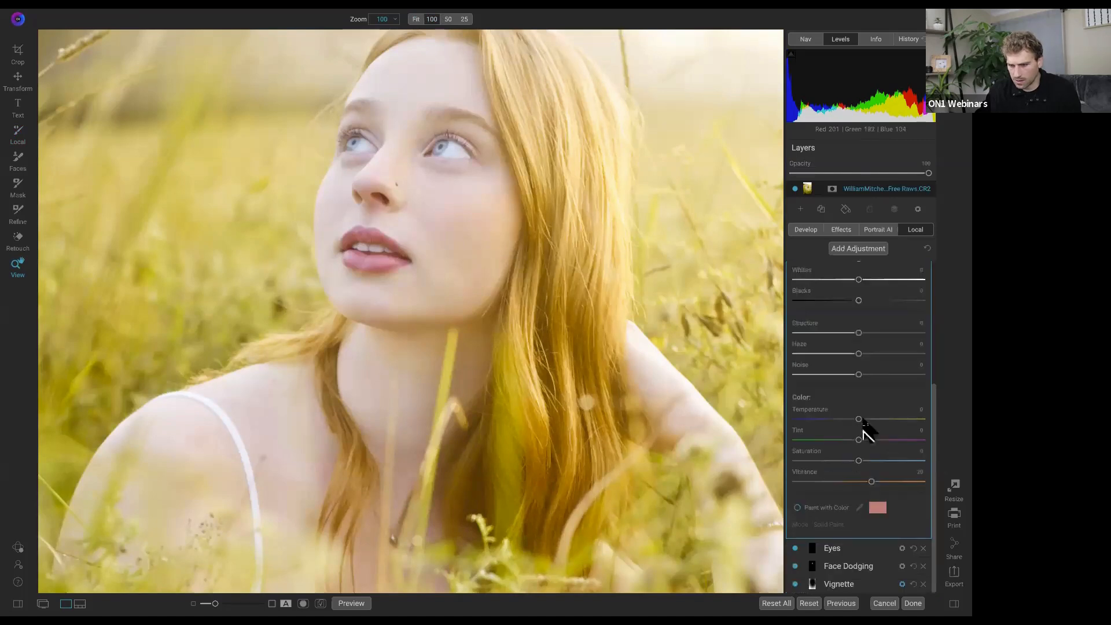
mouse_move(863, 423)
mouse_down()
mouse_move(873, 423)
mouse_move(863, 423)
mouse_up()
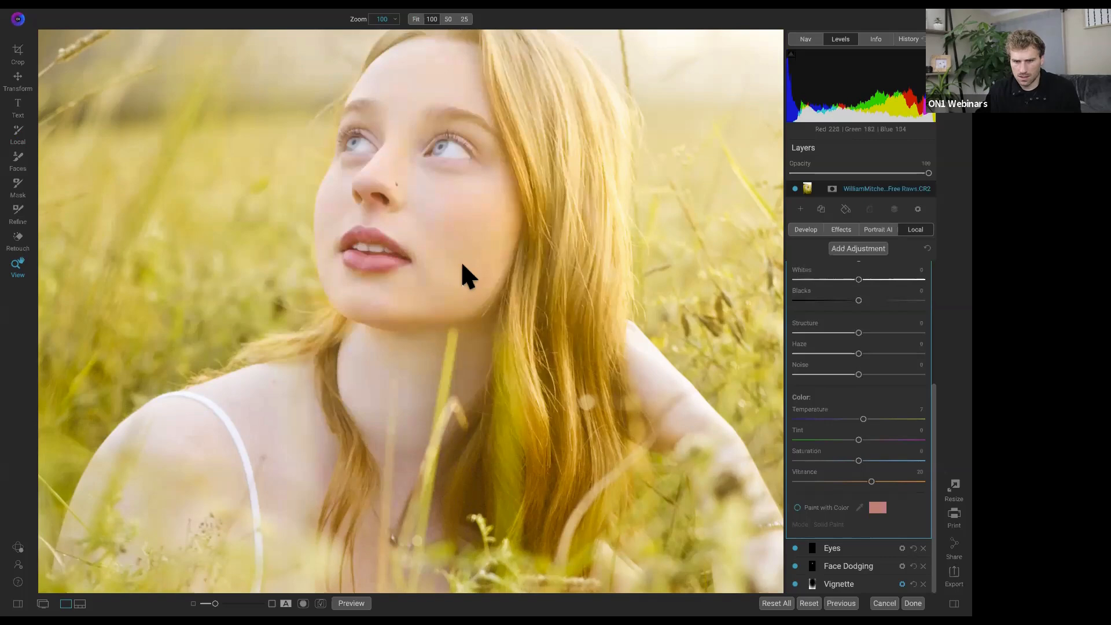
key(ctrl+0)
scroll(799, 277, up, 5)
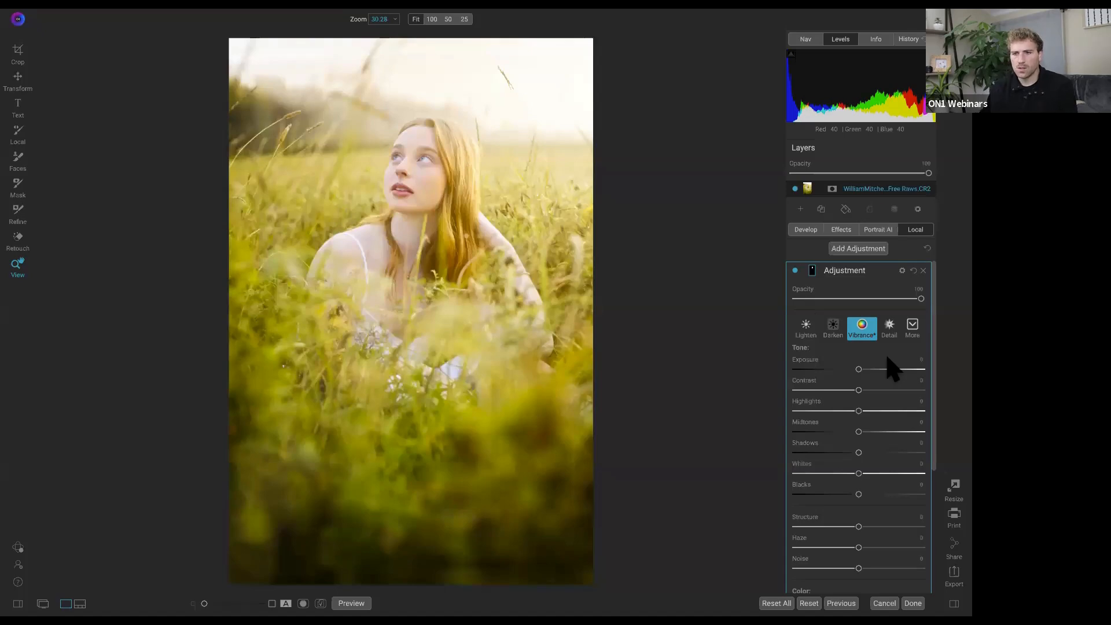
Compare the whole edit with the original photo and check the picture for clipped highlights and shadows
key(backslash)
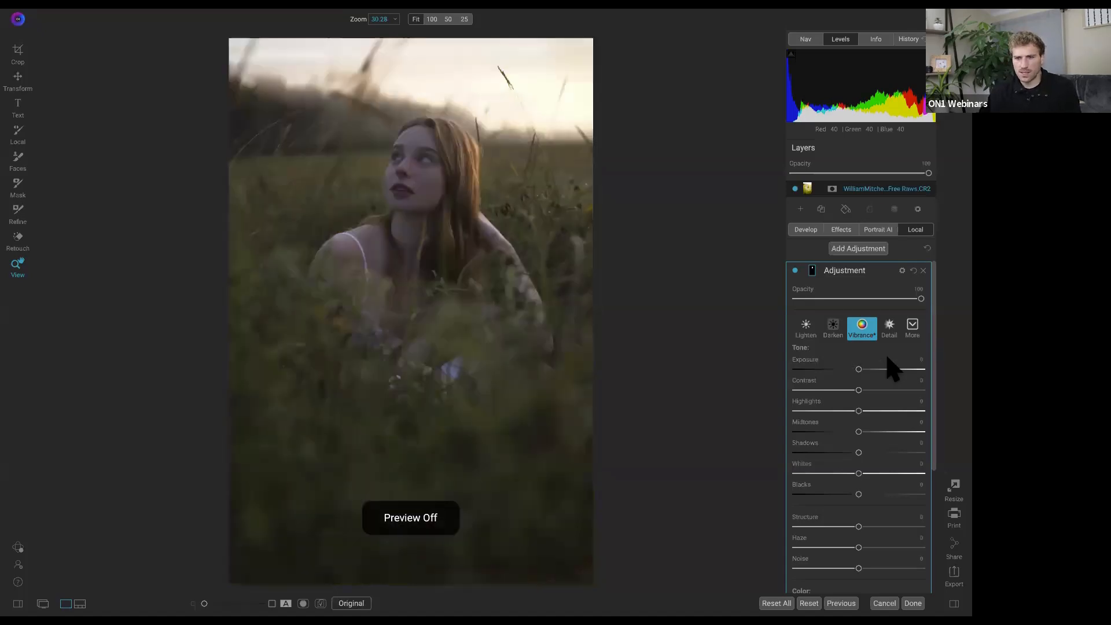
key(backslash)
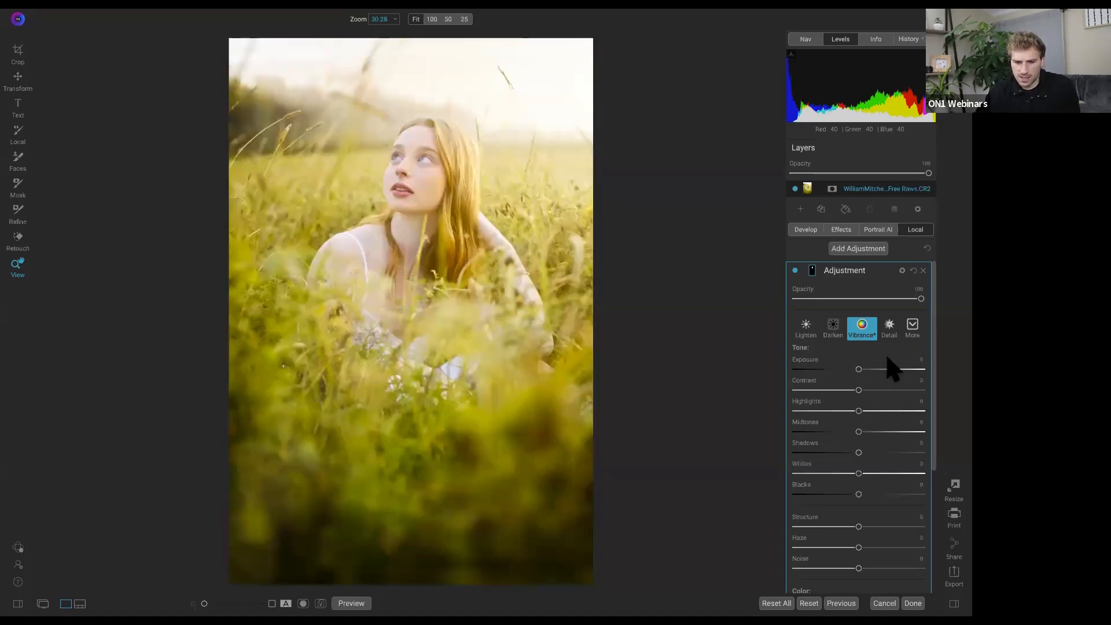
key(j)
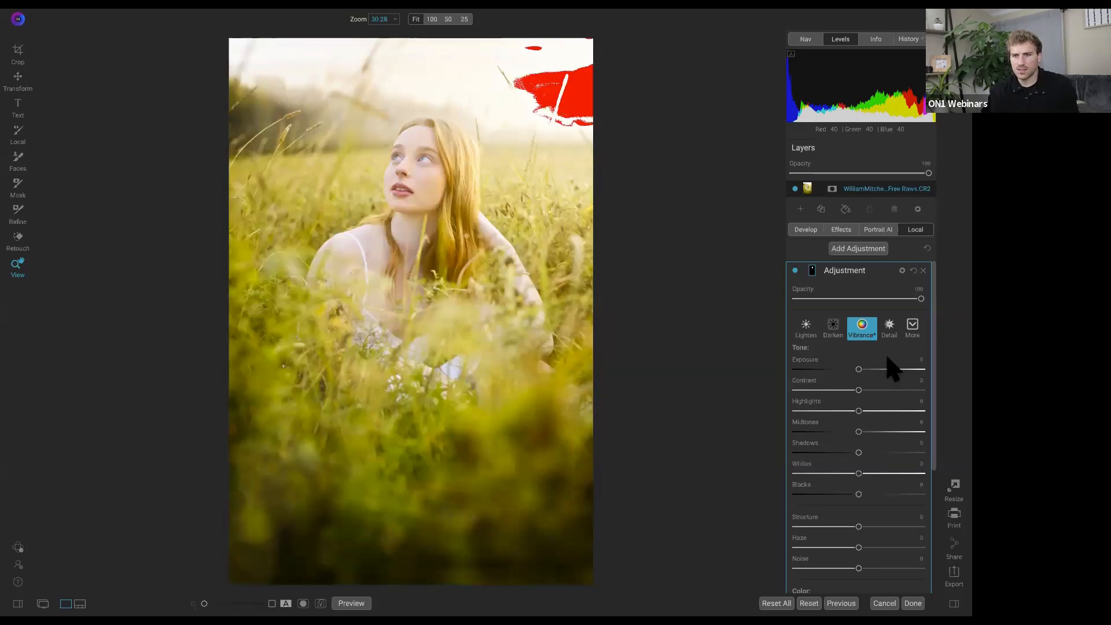
key(j)
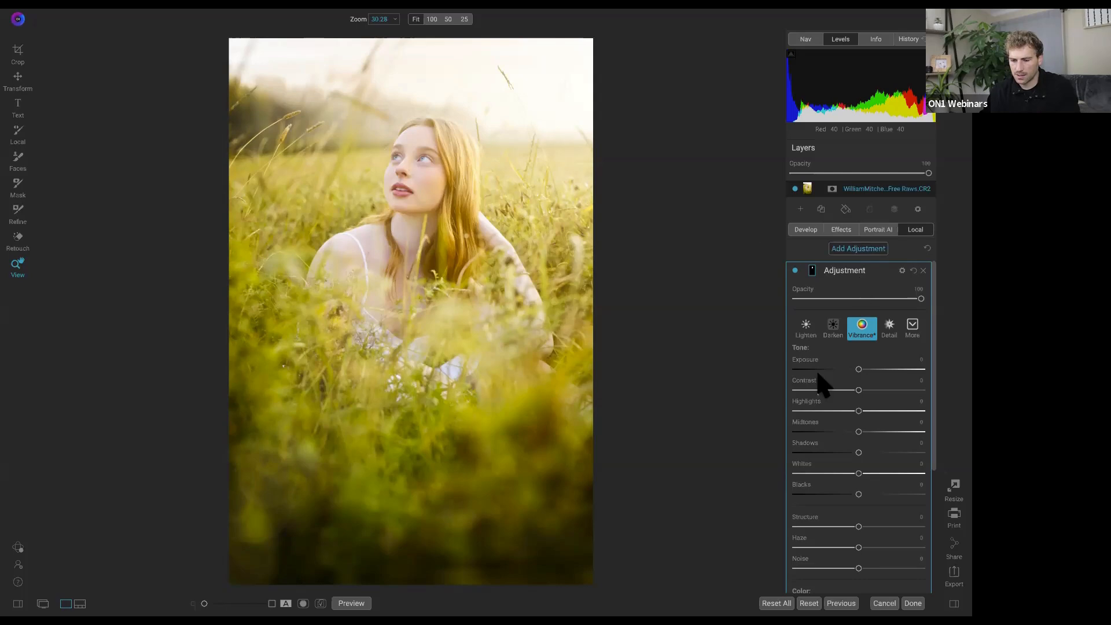
Add a darkening local adjustment with a diagonal linear gradient over the bright upper-right sky, at opacity 100
key(k)
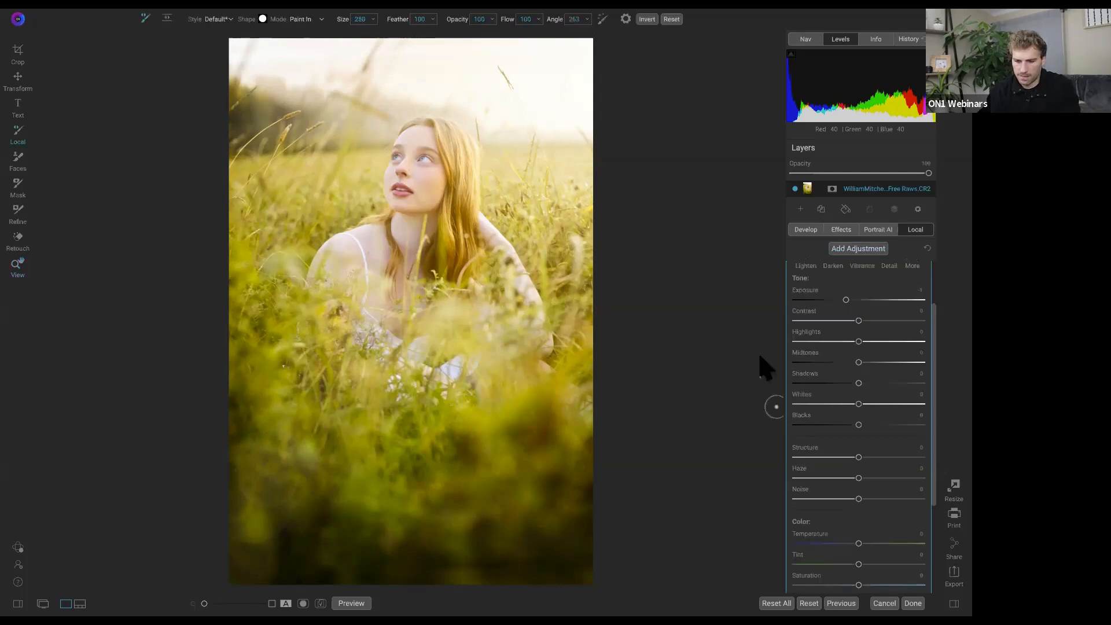
key(g)
scroll(838, 401, up, 3)
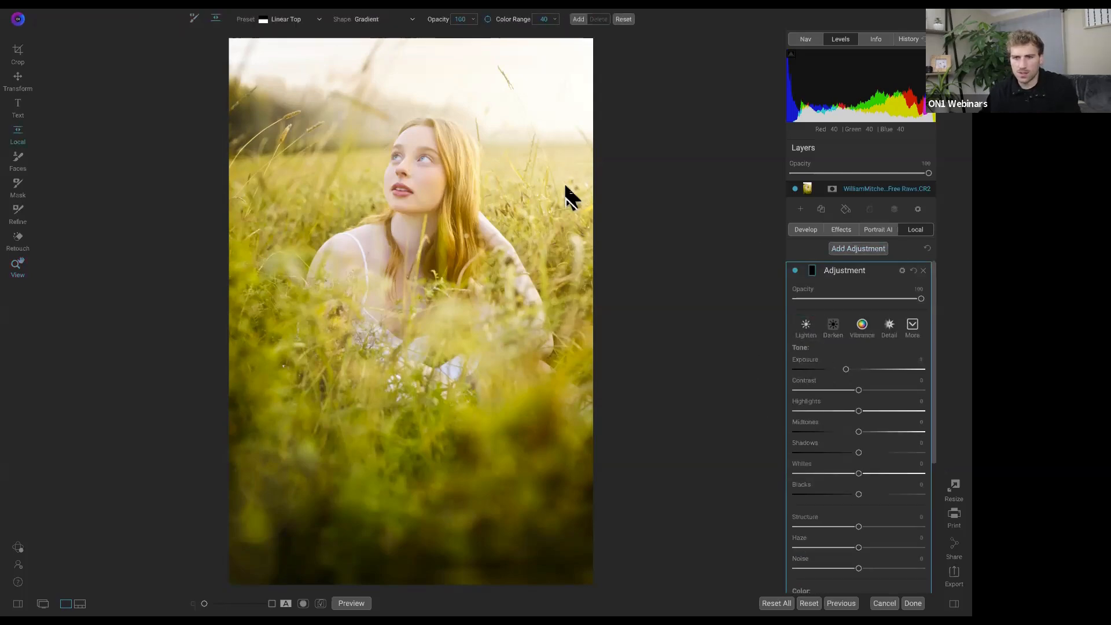
click(536, 150)
click(509, 96)
drag(510, 95, 603, 36)
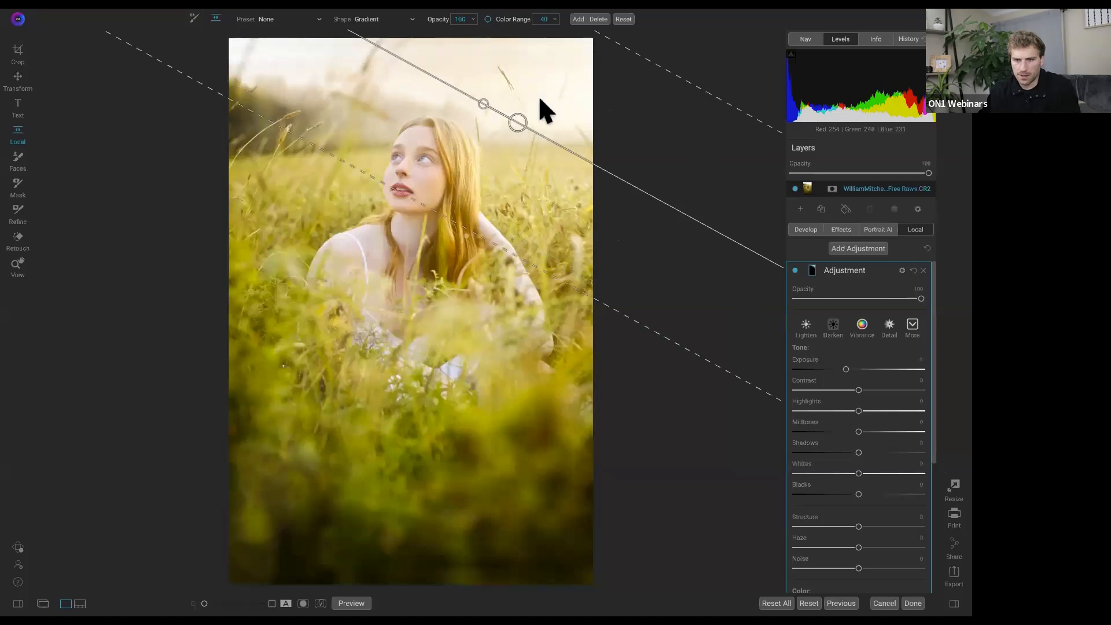
drag(831, 299, 871, 298)
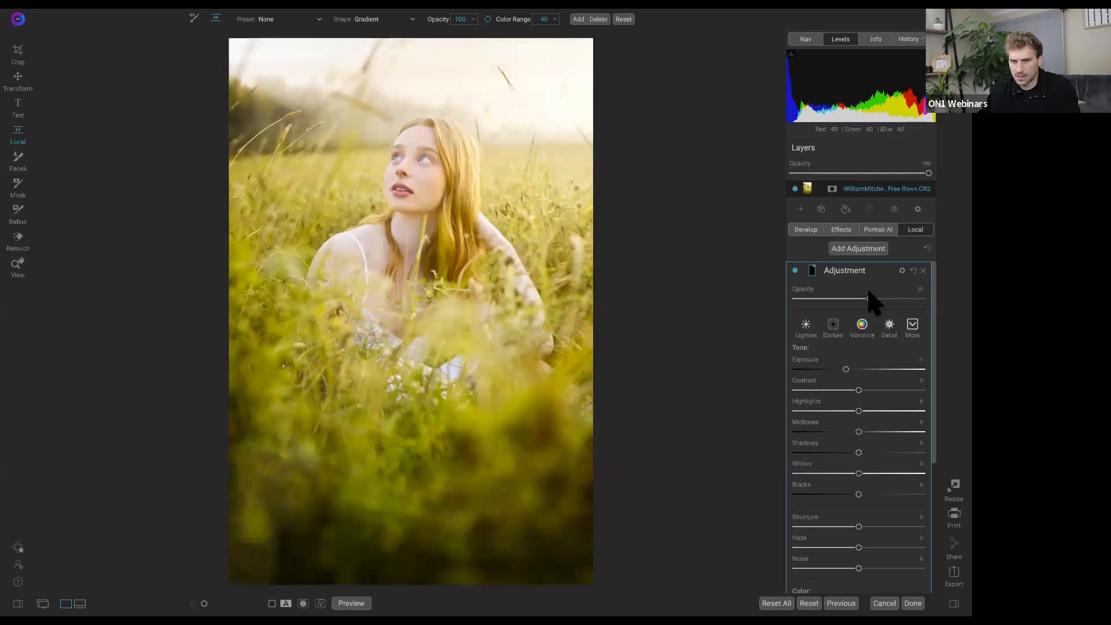
drag(874, 305, 948, 308)
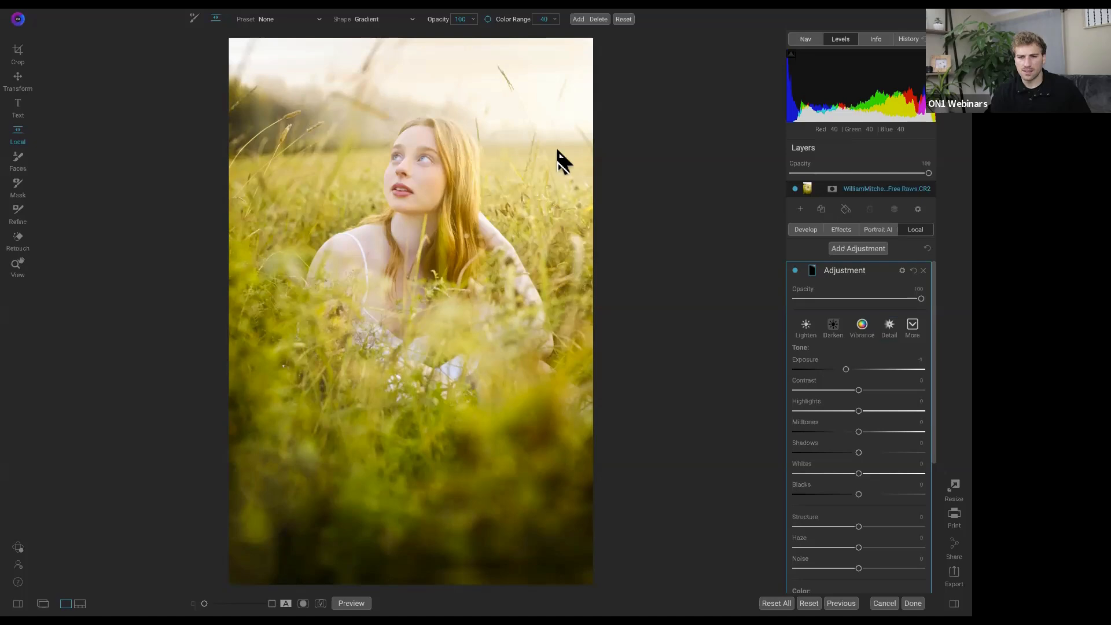
Add a Curves filter and shape its combined curve into an S by lowering the shadows and raising the highlights
click(848, 234)
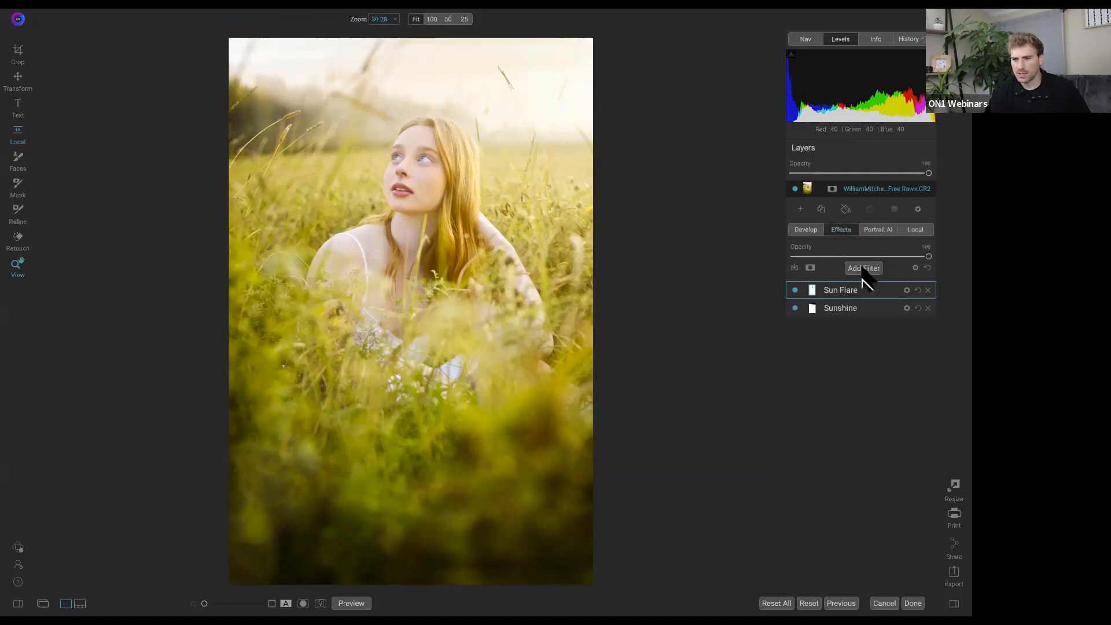
click(862, 271)
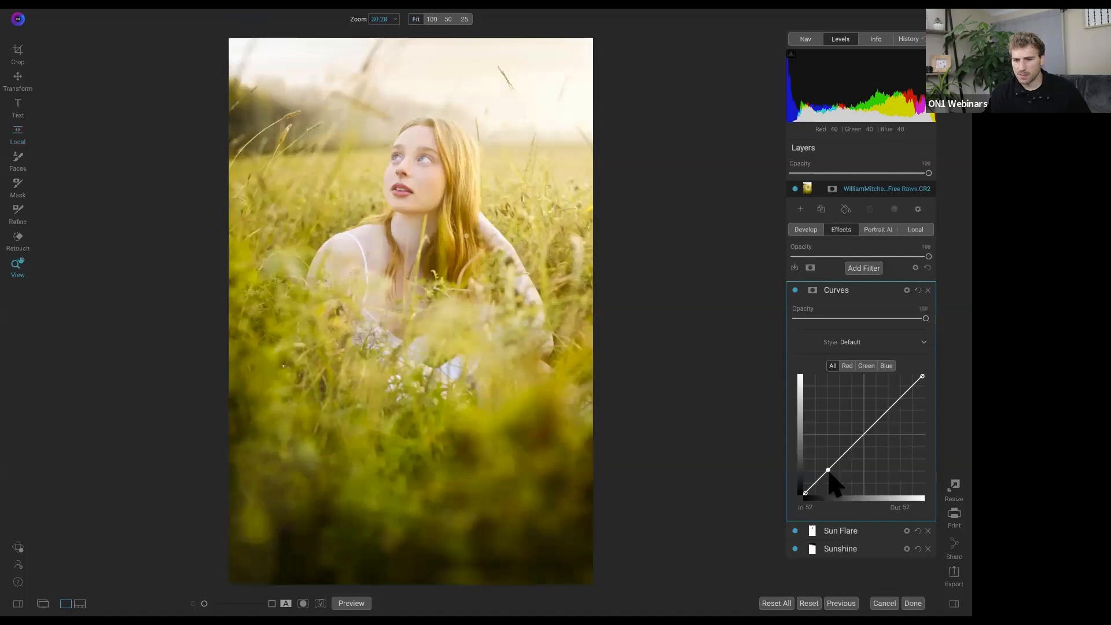
drag(829, 470, 837, 475)
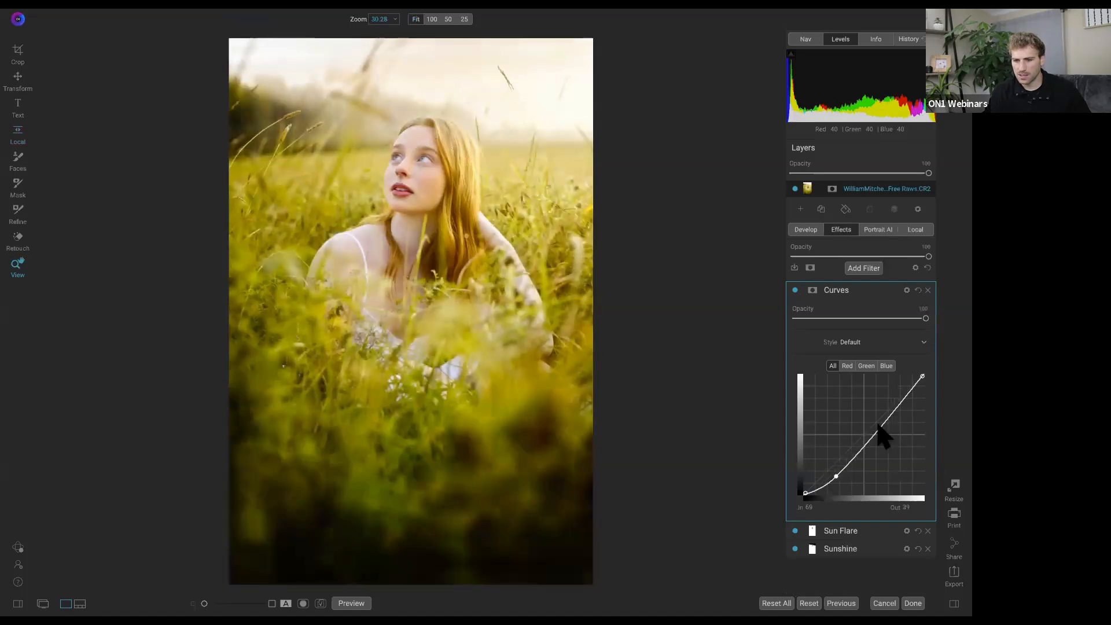
drag(882, 423, 888, 411)
Reduce the Curves filter's opacity to 41
drag(925, 319, 841, 320)
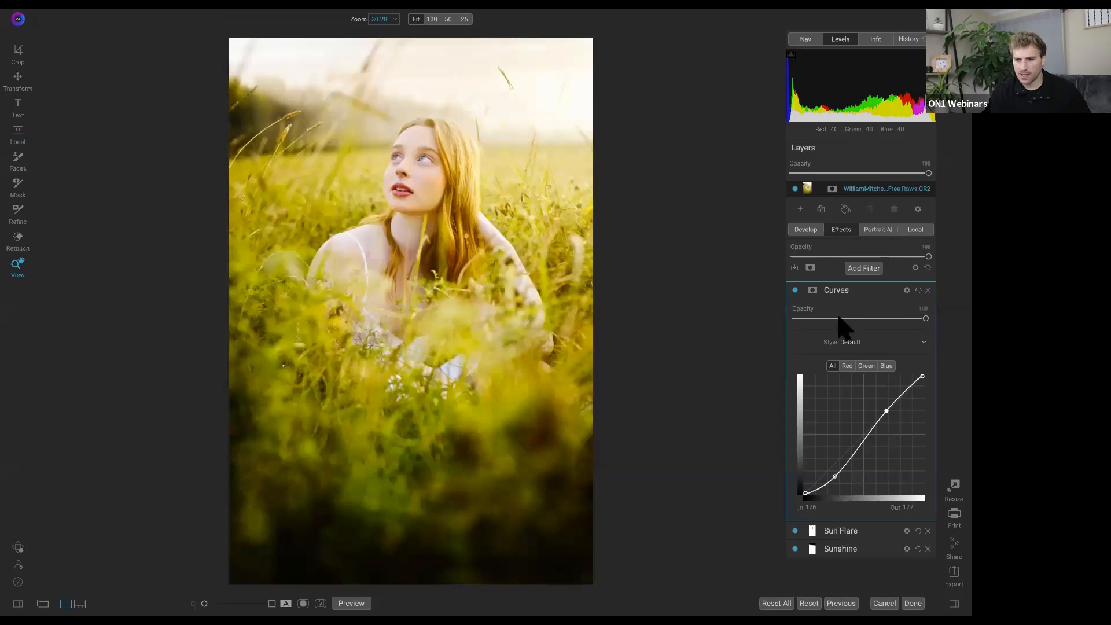
click(800, 319)
drag(821, 322, 837, 322)
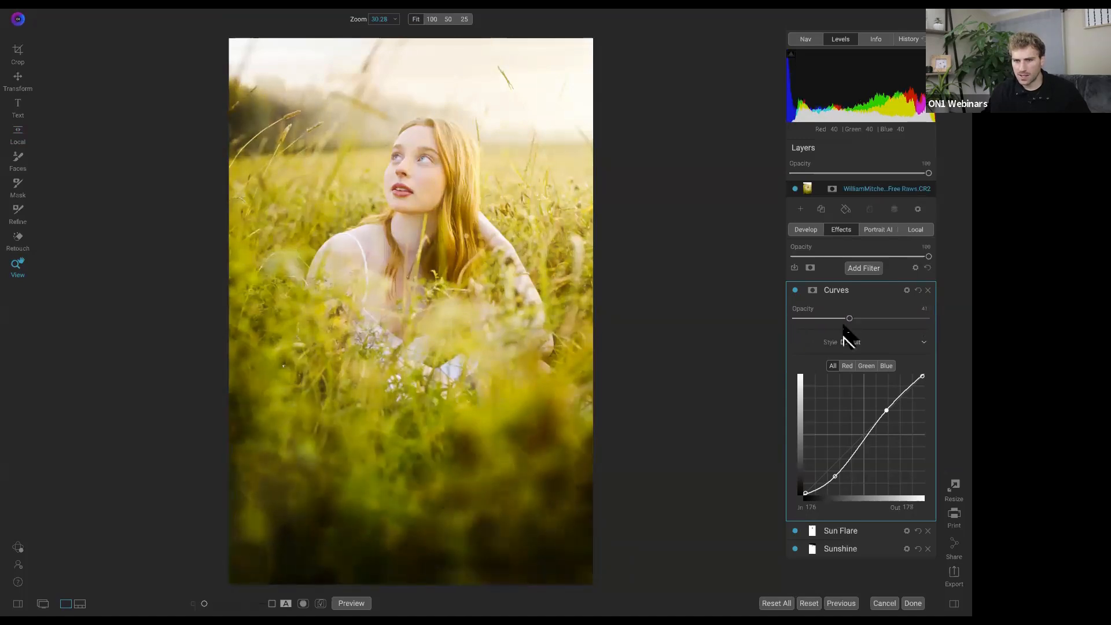
click(849, 318)
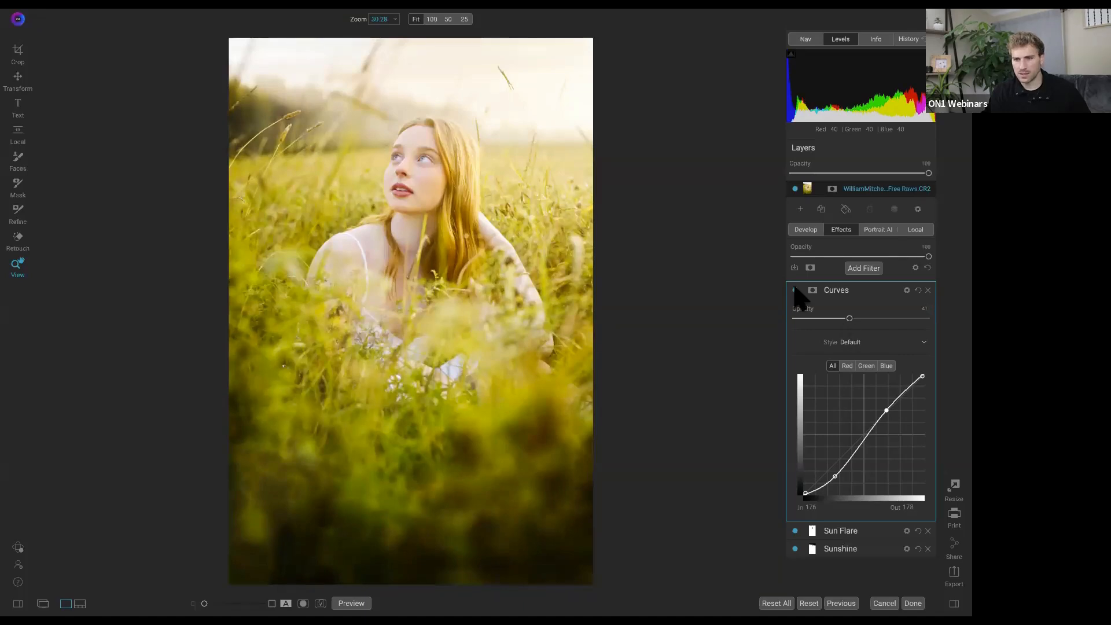
Check the Curves filter by switching it off and on, and compare the finished edit with the original photo
click(795, 290)
click(795, 290)
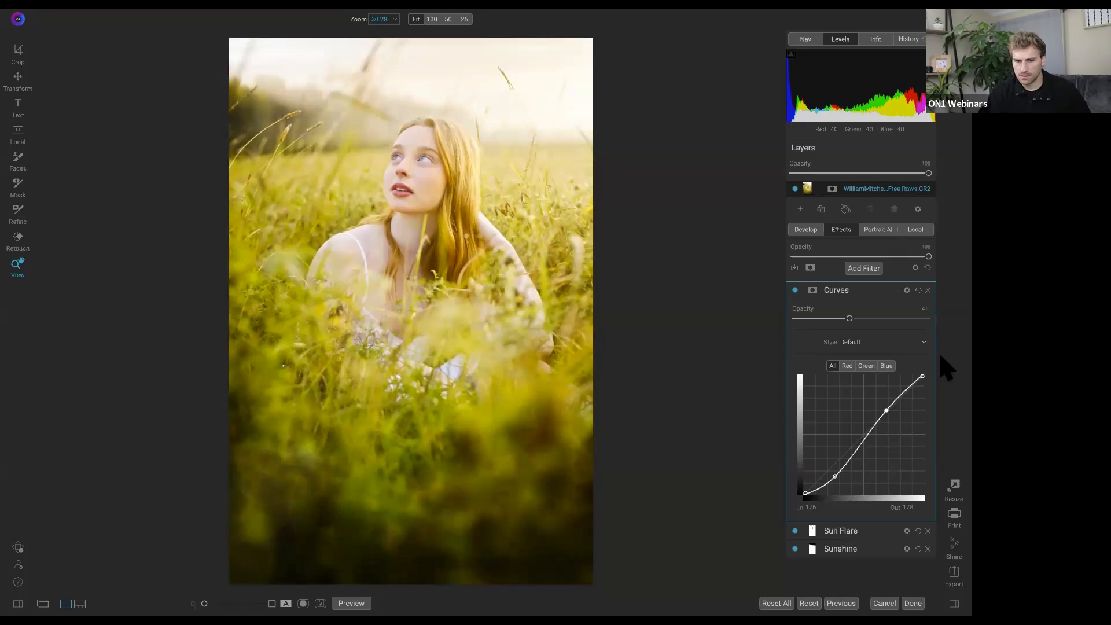
key(backslash)
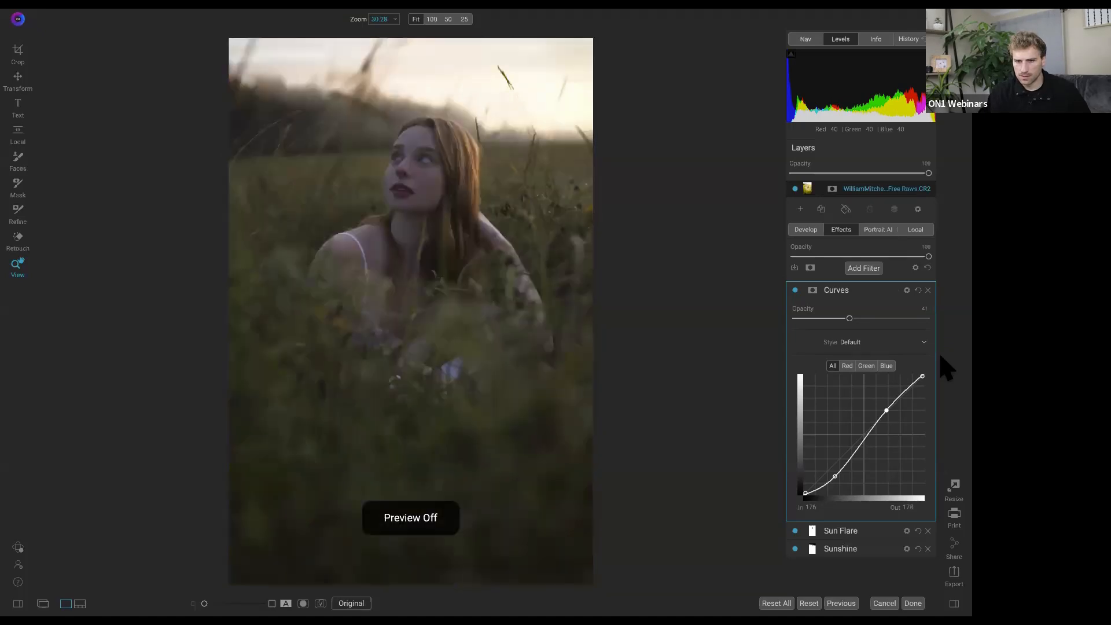
key(backslash)
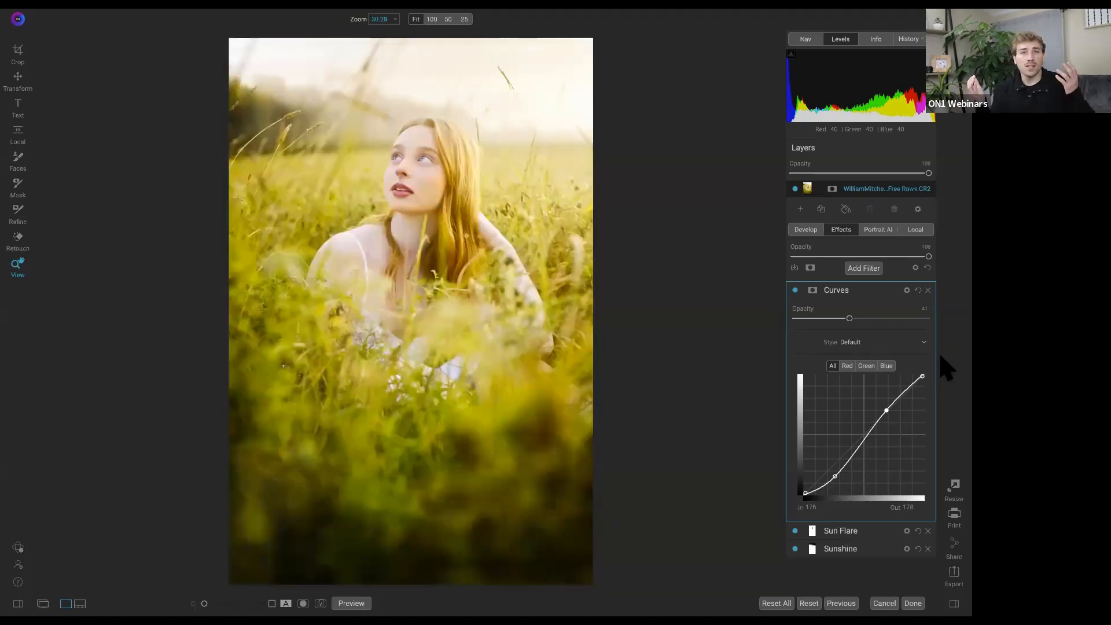
click(794, 268)
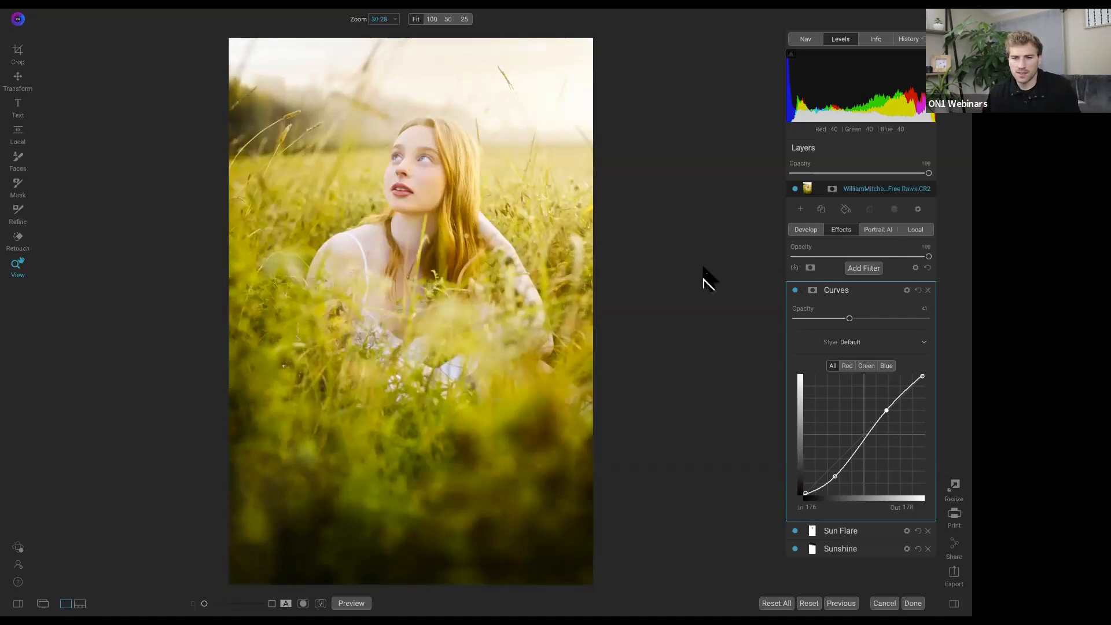
click(480, 249)
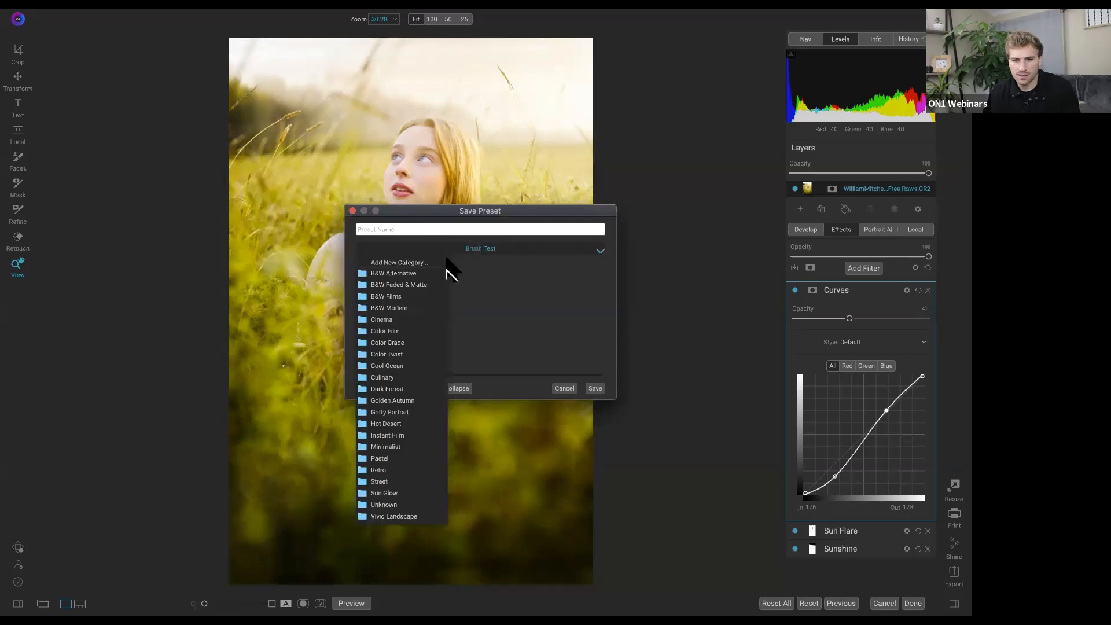
click(418, 263)
text(Fave Portraits)
click(516, 309)
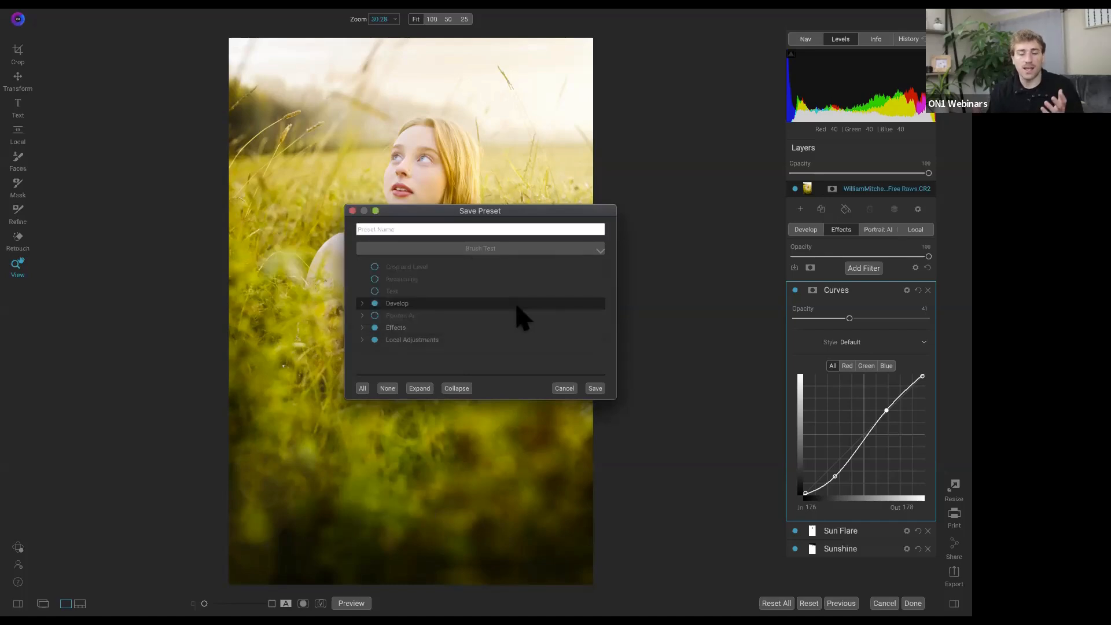
click(563, 388)
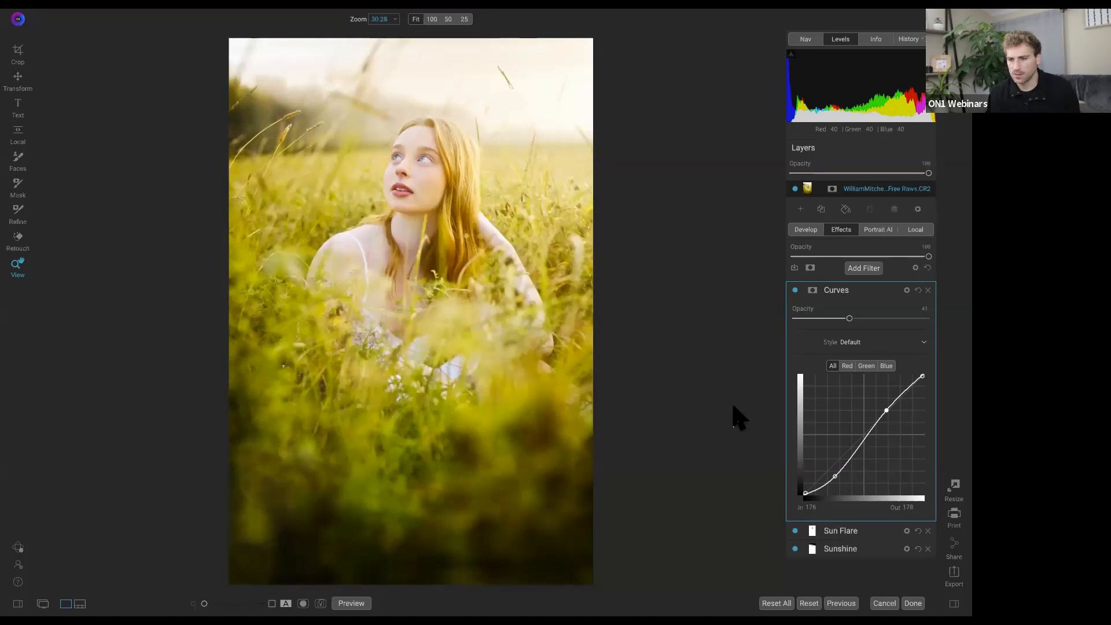